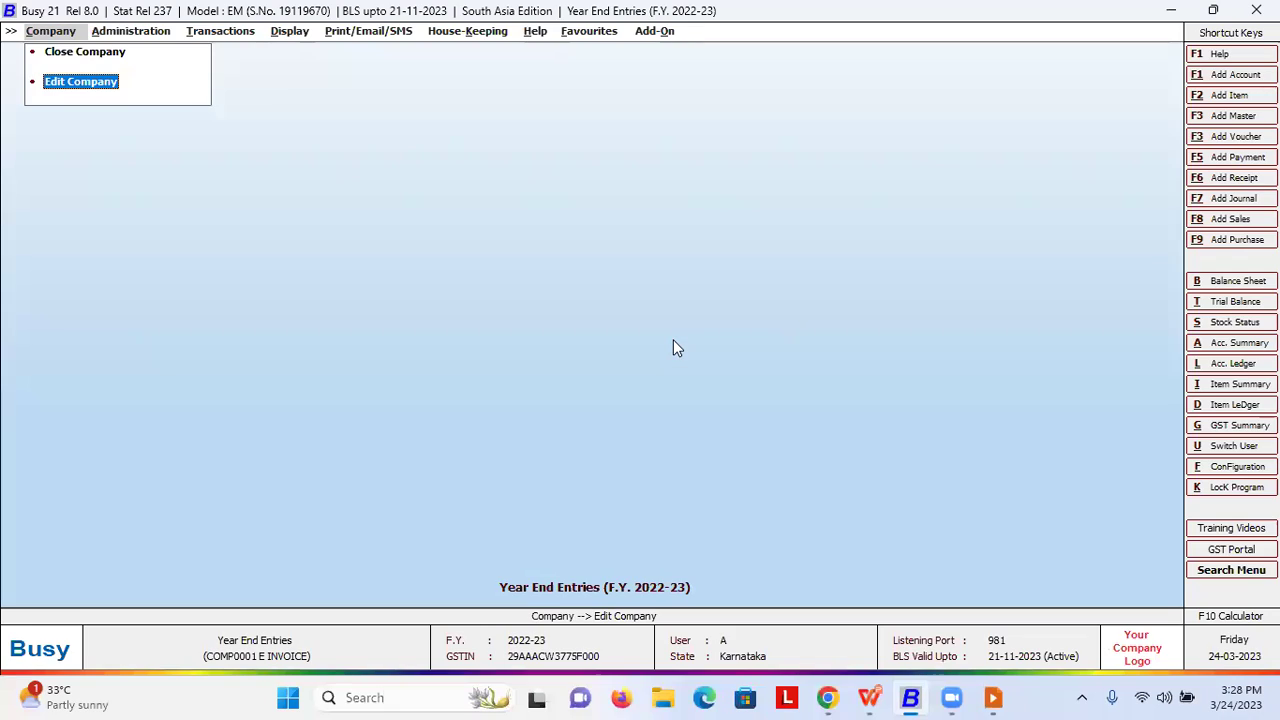
# - Look at the options for changing the financial year in the administration settings
pyautogui.press('Right')
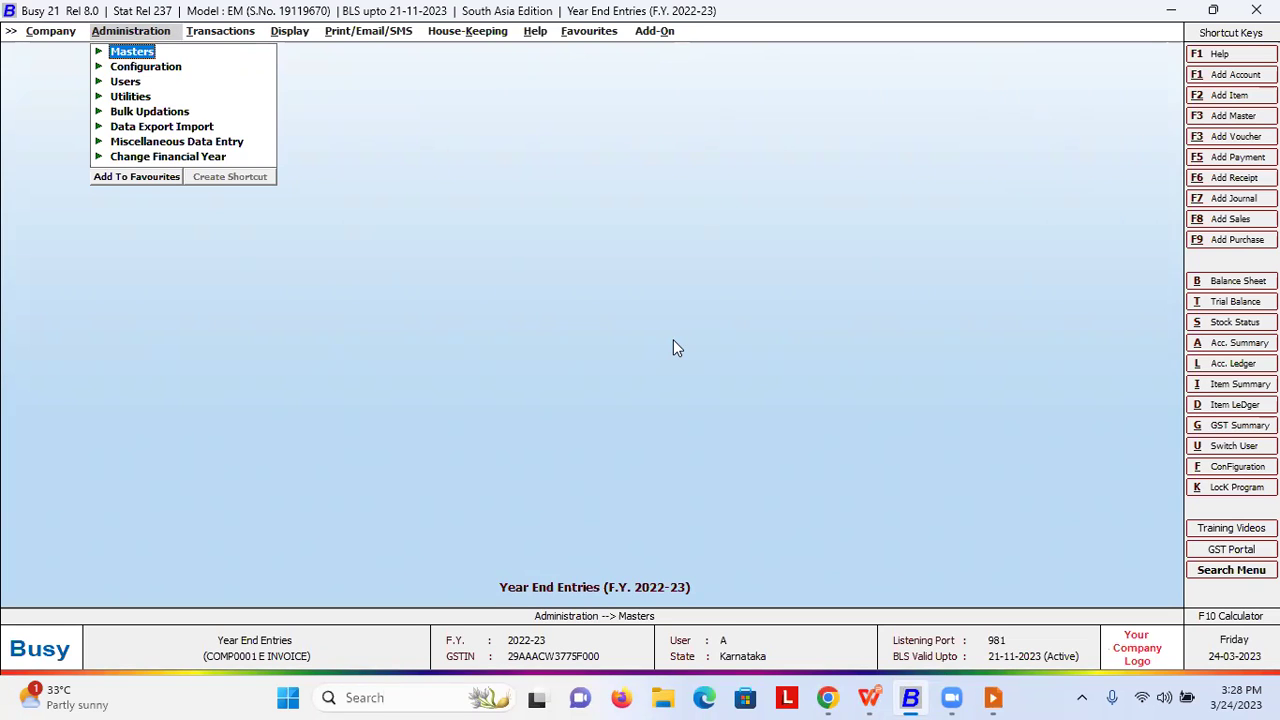
pyautogui.press('Down')
pyautogui.press('Down')
pyautogui.press('Down')
pyautogui.press('Down')
pyautogui.press('Down')
pyautogui.press('Down')
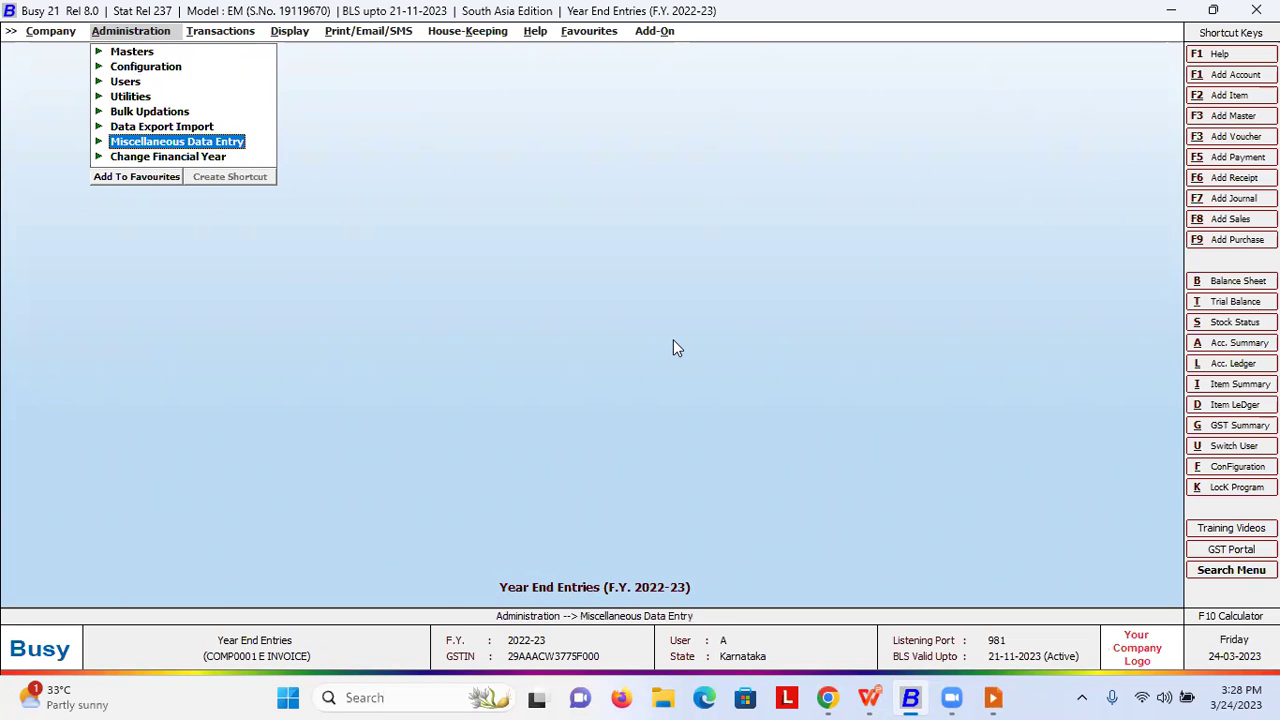
pyautogui.press('Down')
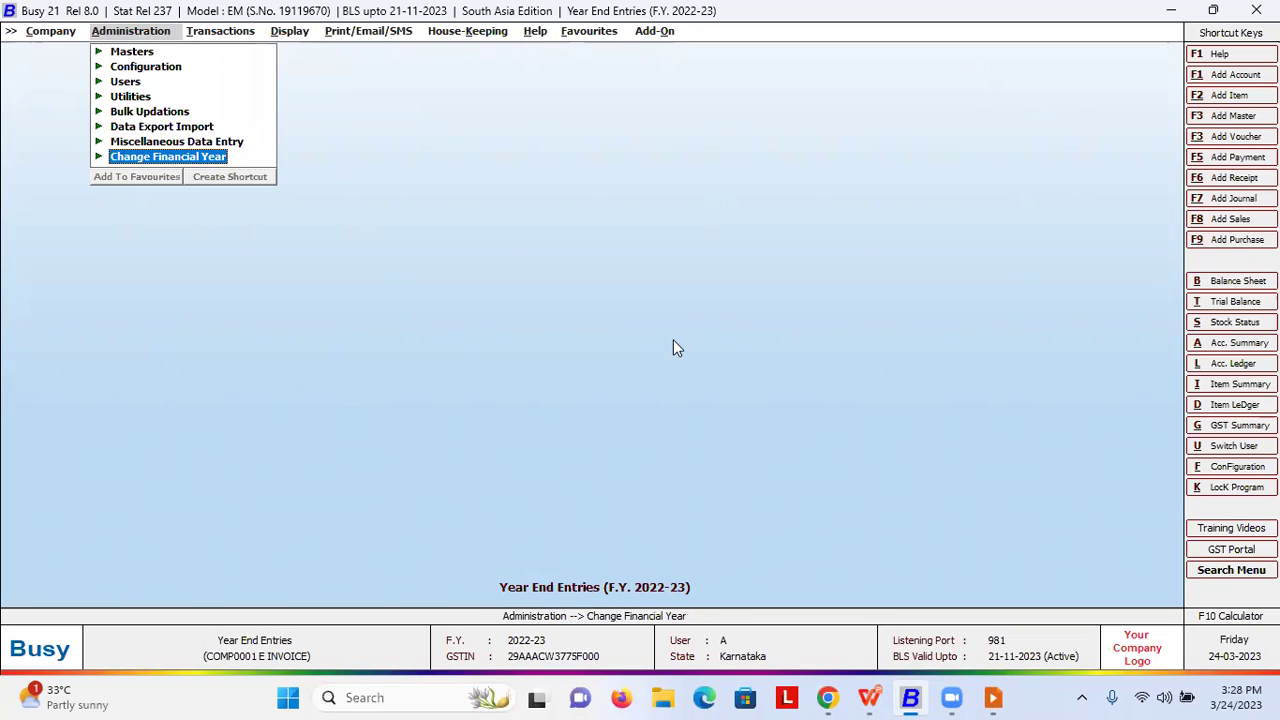
pyautogui.press('Return')
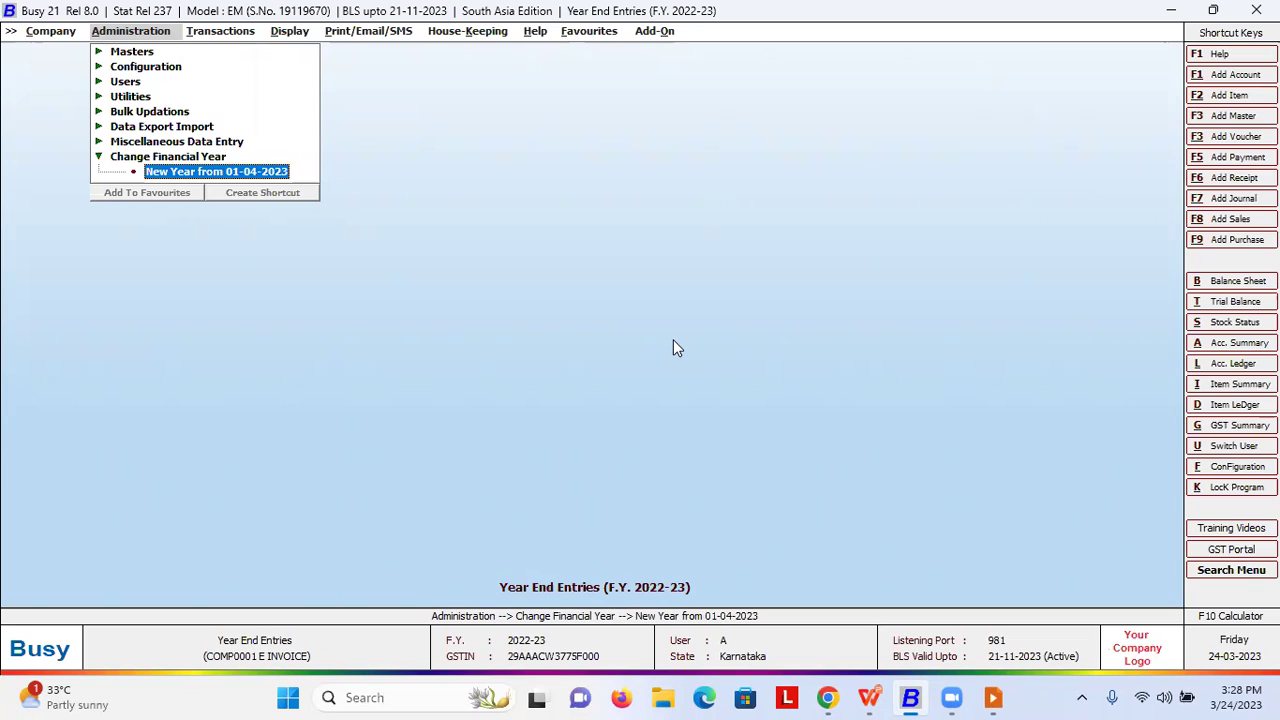
pyautogui.press('Escape')
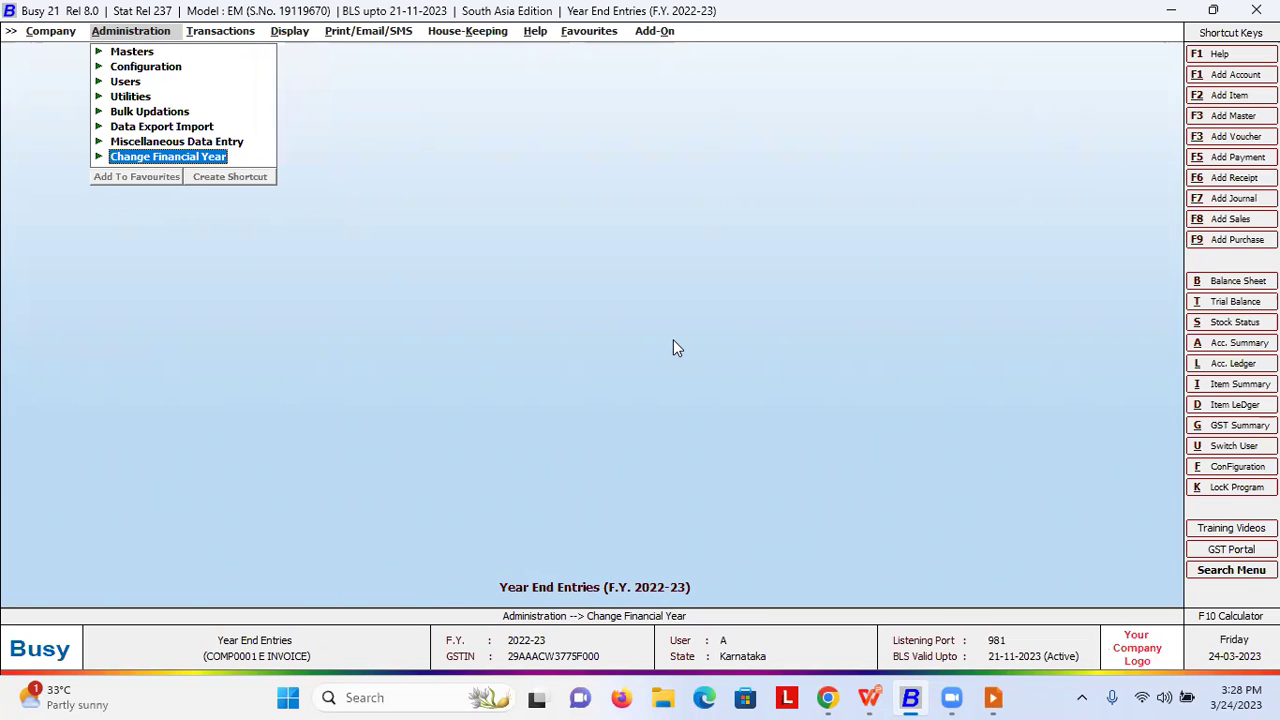
pyautogui.press('Right')
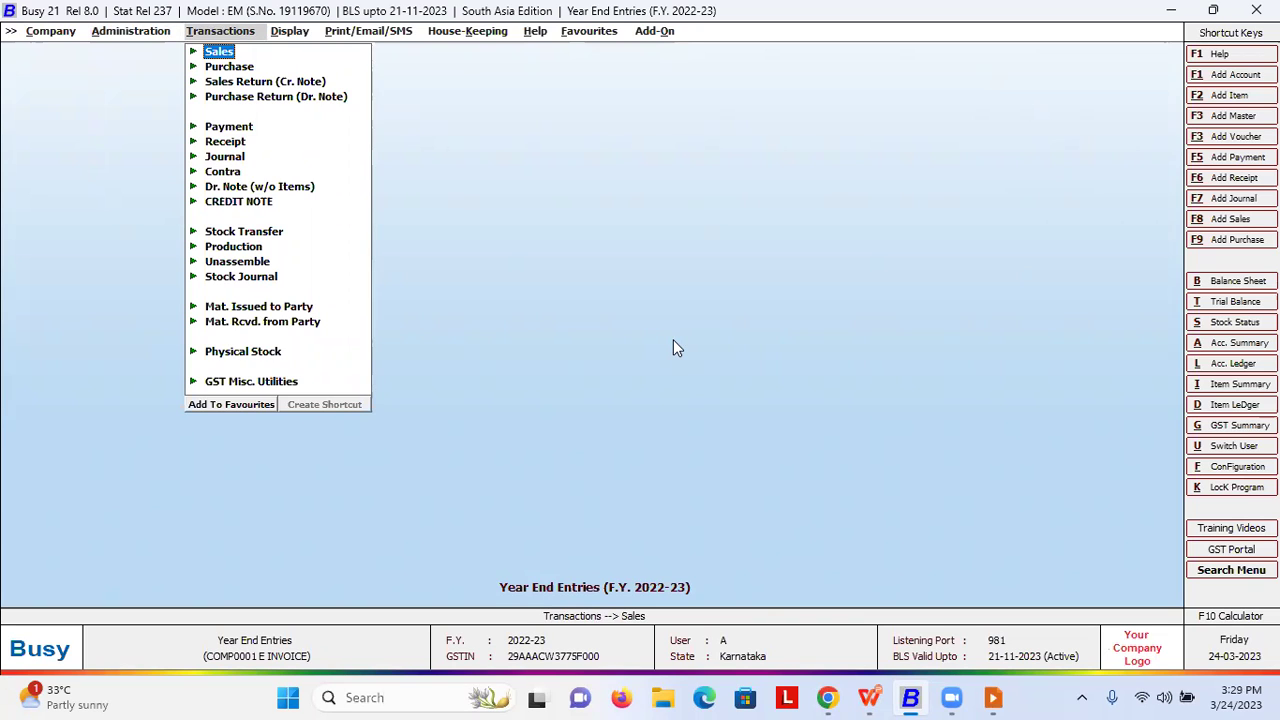
pyautogui.press('Right')
pyautogui.press('Left')
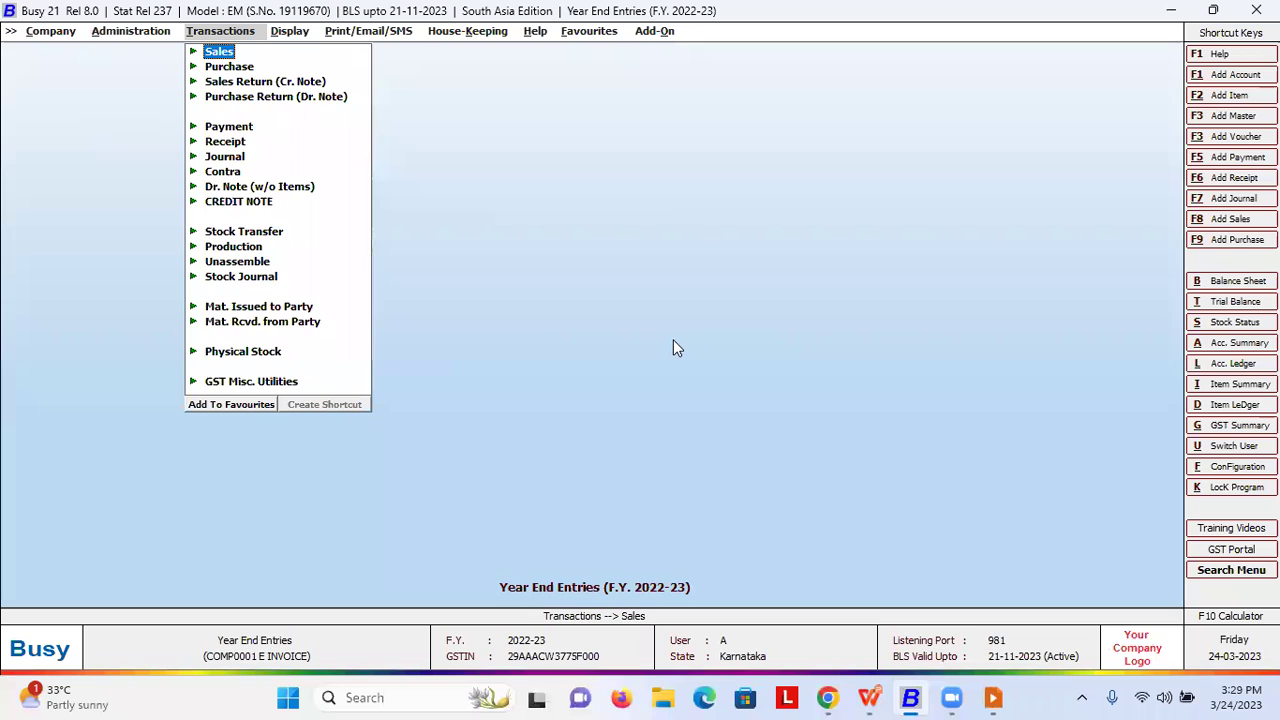
pyautogui.press('Down')
pyautogui.press('Down')
pyautogui.press('Down')
pyautogui.press('Down')
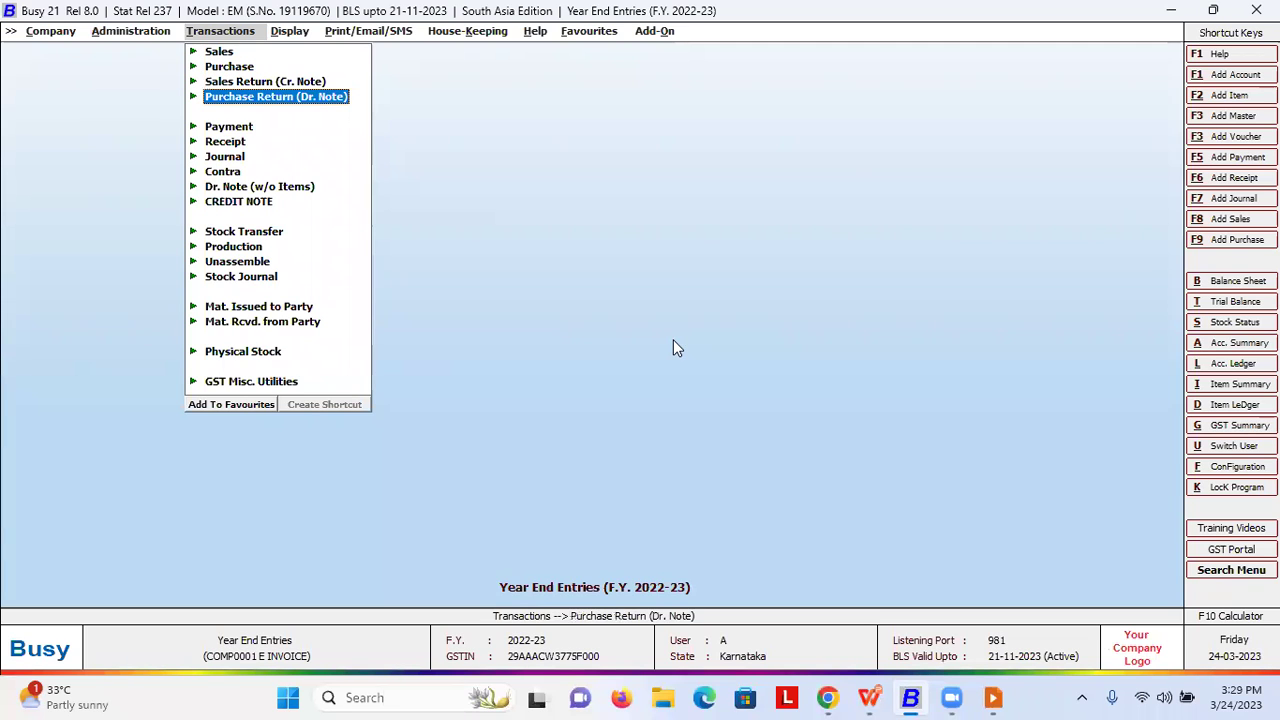
pyautogui.press('Right')
pyautogui.press('Down')
pyautogui.press('Down')
pyautogui.press('Up')
pyautogui.press('Left')
pyautogui.press('Left')
pyautogui.press('Right')
pyautogui.press('Left')
pyautogui.press('Up')
pyautogui.press('Up')
pyautogui.press('Up')
pyautogui.press('Up')
pyautogui.press('Up')
pyautogui.press('Up')
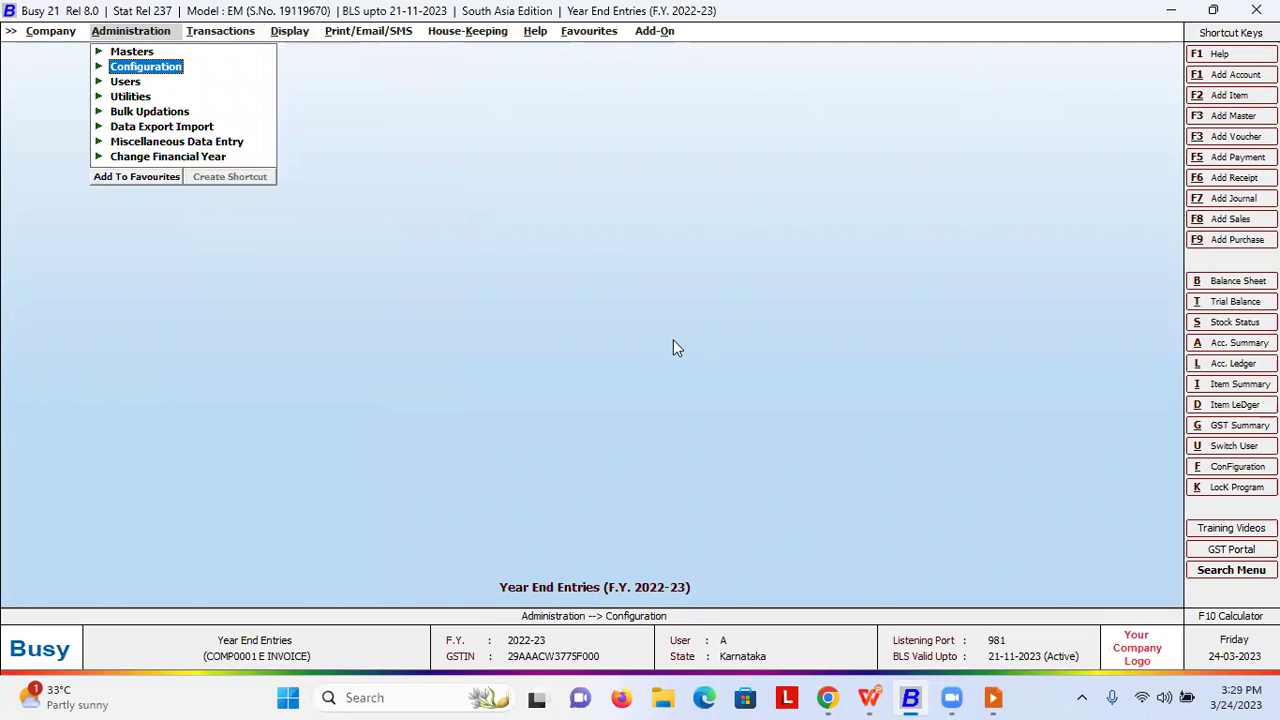
# - Look up accounts matching "h" in the list of accounts available for modification
pyautogui.press('Up')
pyautogui.press('Return')
pyautogui.press('Return')
pyautogui.press('Down')
pyautogui.press('Return')
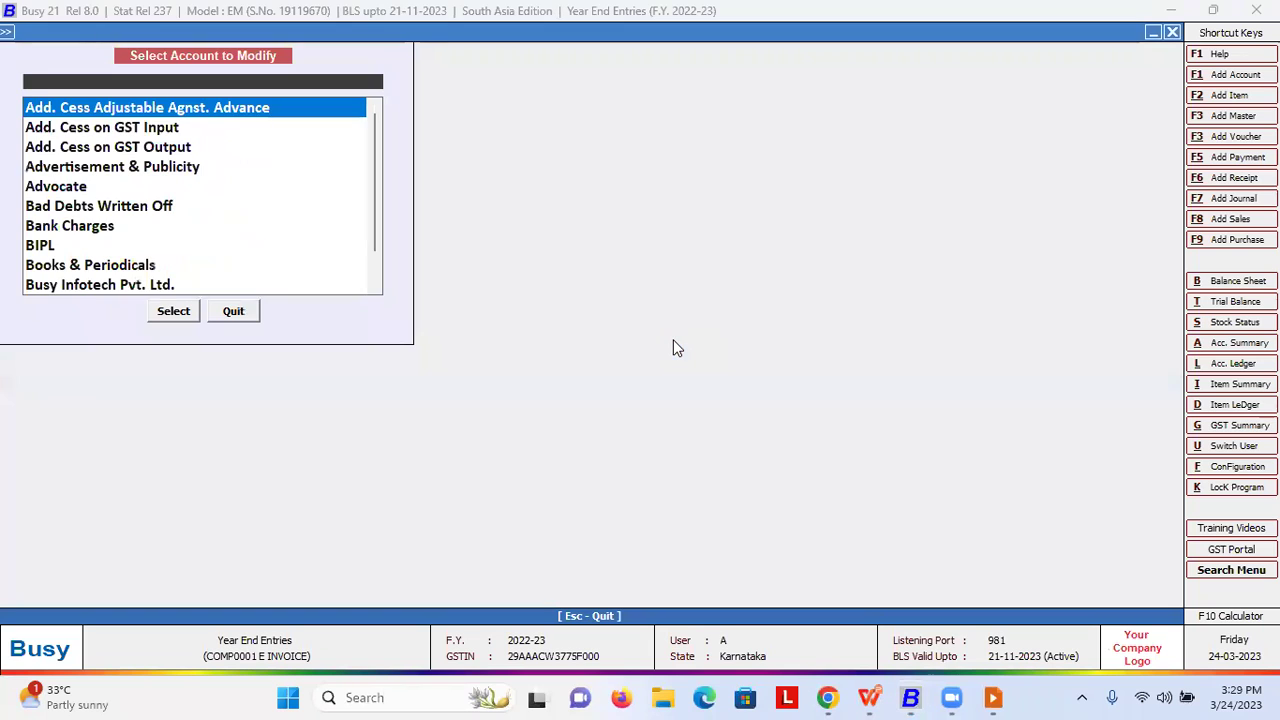
pyautogui.write('h')
pyautogui.press('Escape')
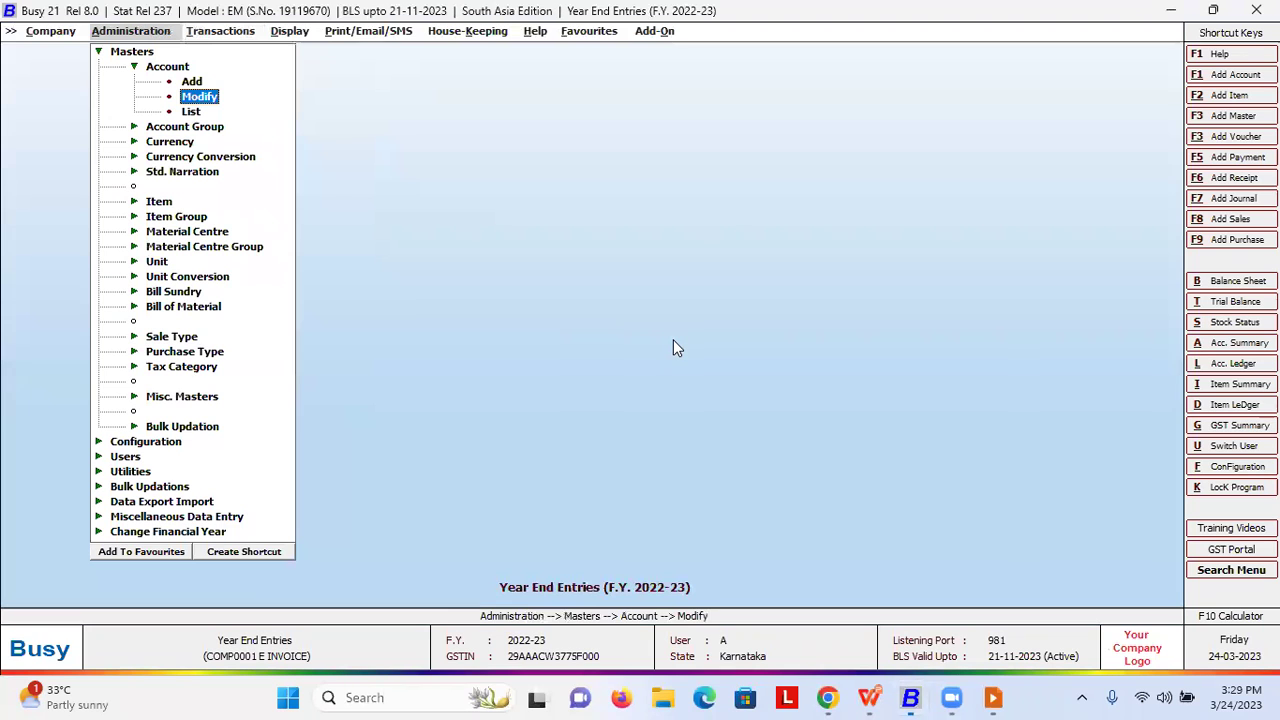
# - Start a new account master and name it HDFC Loan A/c, keeping the same print name
pyautogui.press('Up')
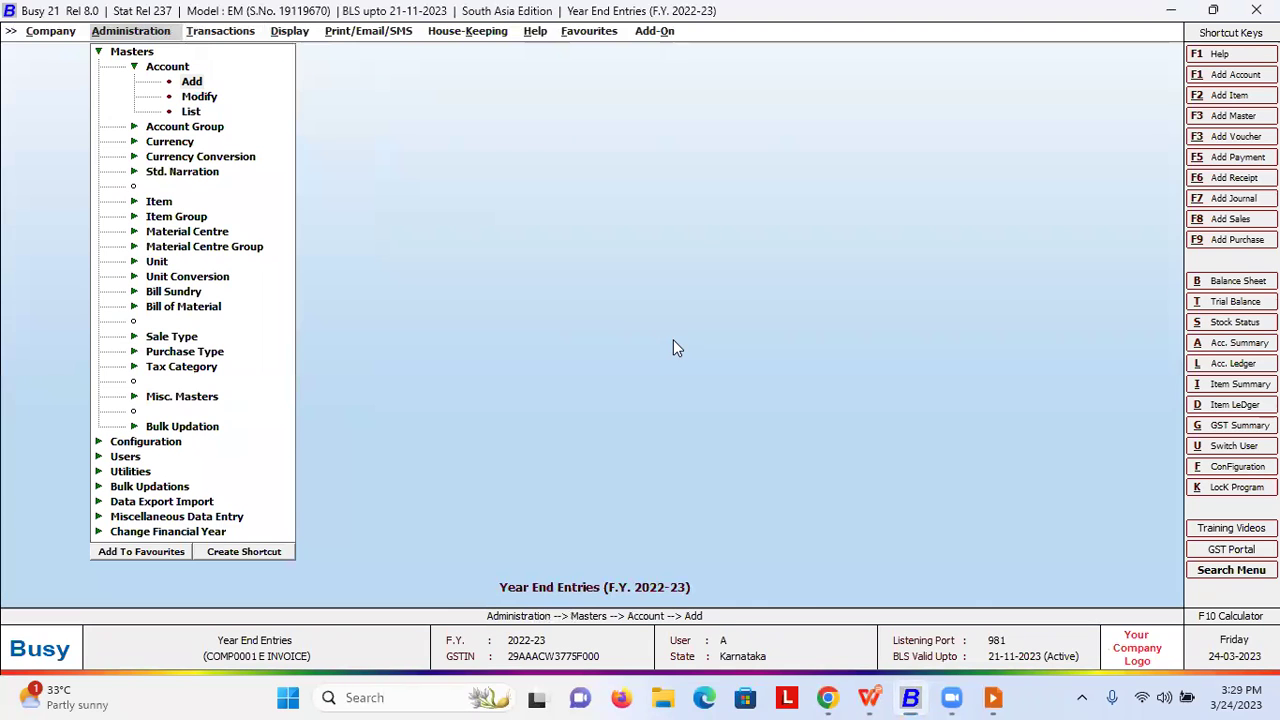
pyautogui.press('Return')
pyautogui.write('HDFC Bank')
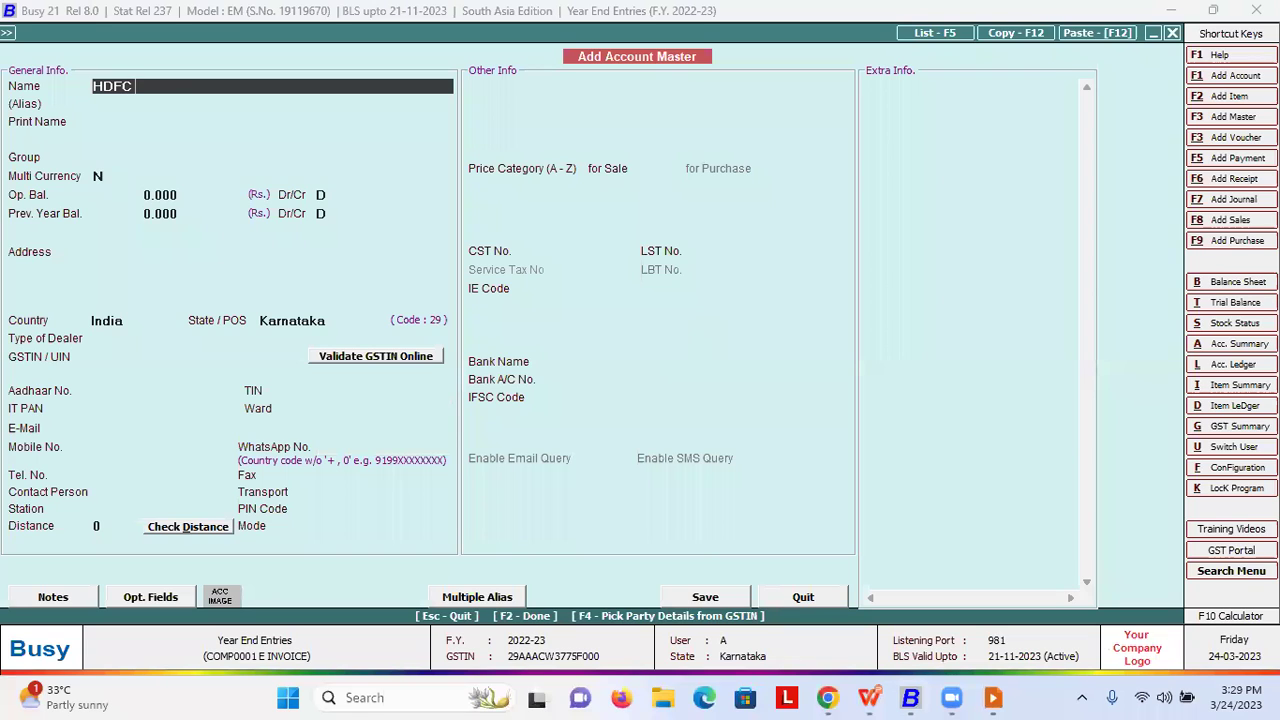
pyautogui.press('BackSpace')
pyautogui.press('BackSpace')
pyautogui.press('BackSpace')
pyautogui.press('BackSpace')
pyautogui.write('Loan A/c')
pyautogui.press('Return')
pyautogui.press('Return')
pyautogui.press('Return')
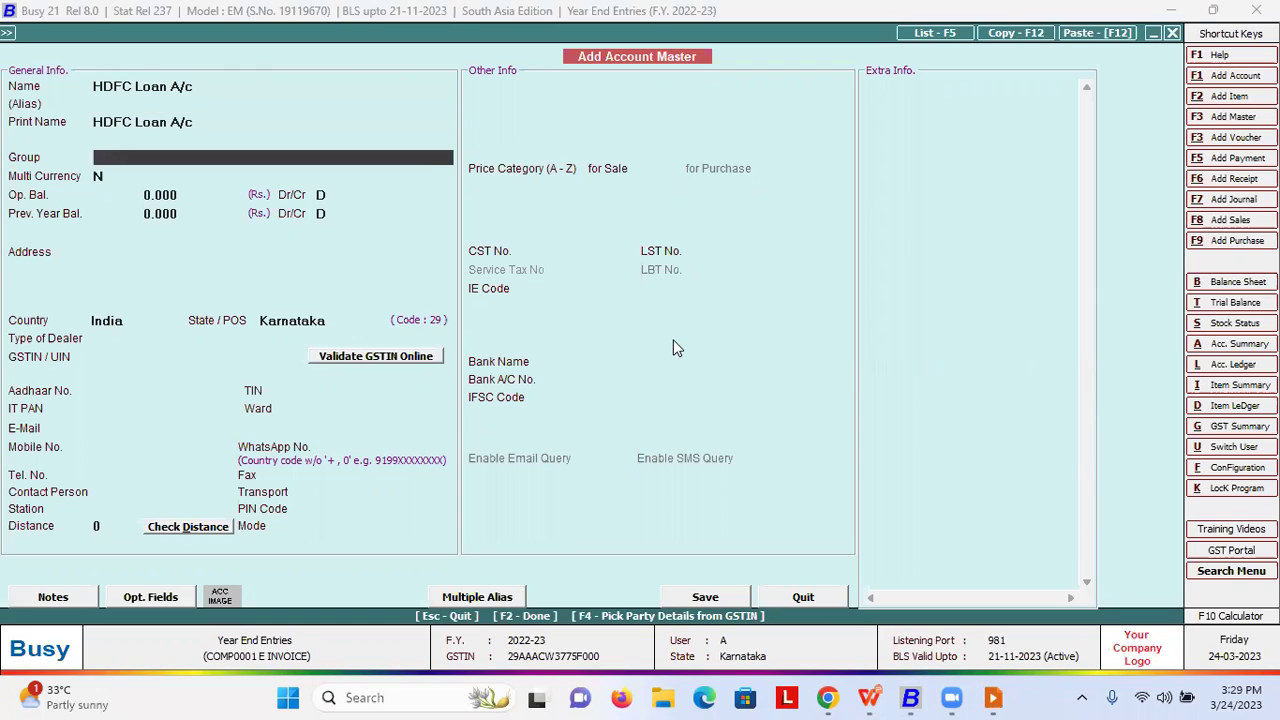
# - Assign the HDFC Loan A/c account to the Loans (Liability) group and save the account
pyautogui.press('Return')
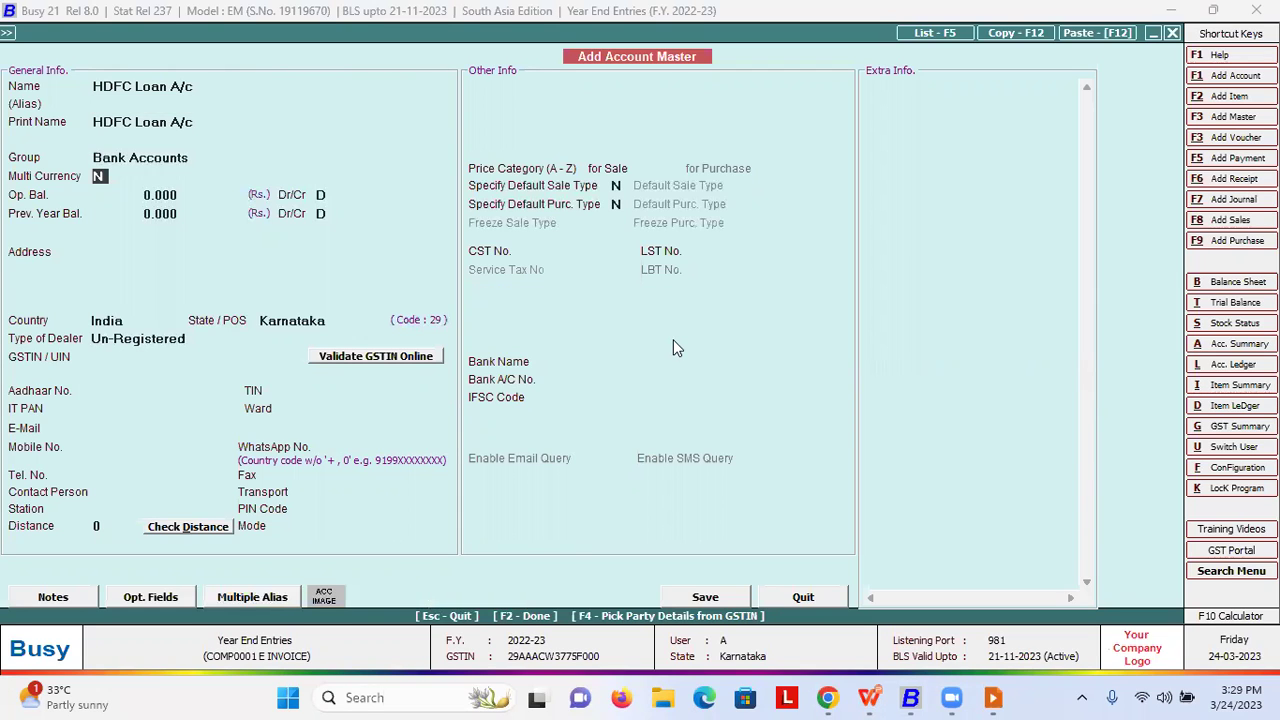
pyautogui.press('Up')
pyautogui.write('lo')
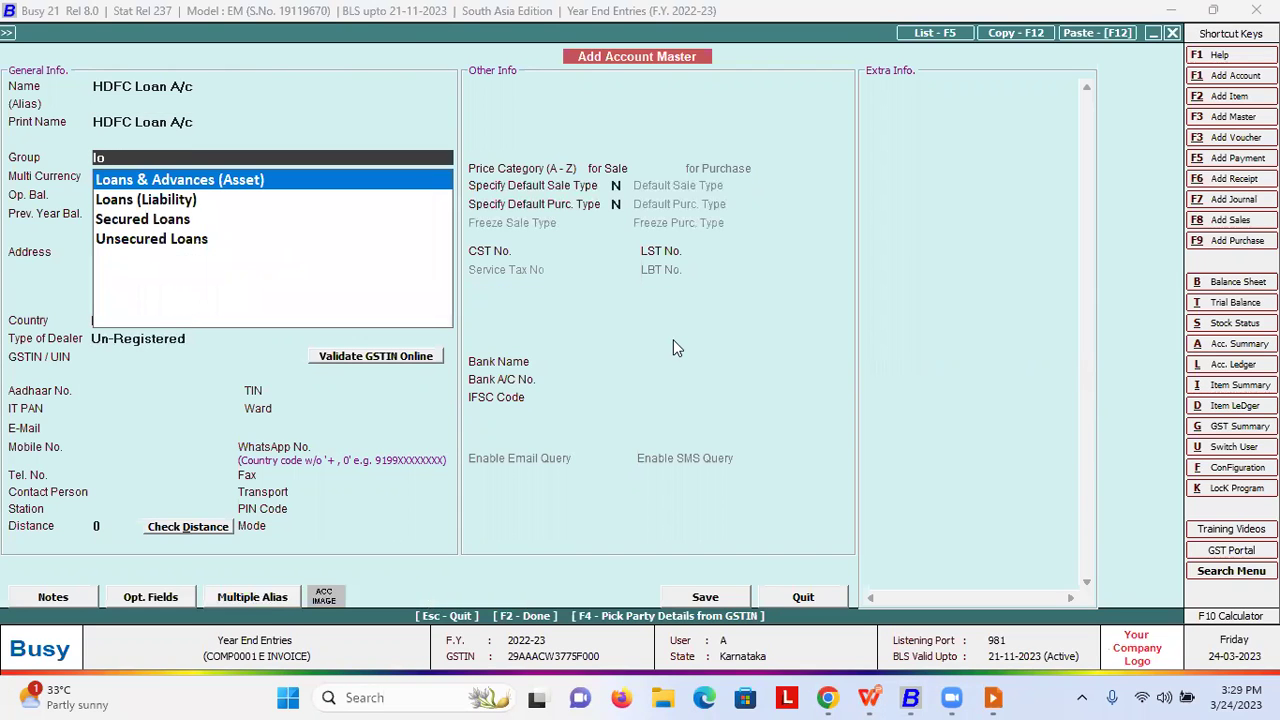
pyautogui.press('Down')
pyautogui.press('Return')
pyautogui.press('F2')
pyautogui.press('Return')
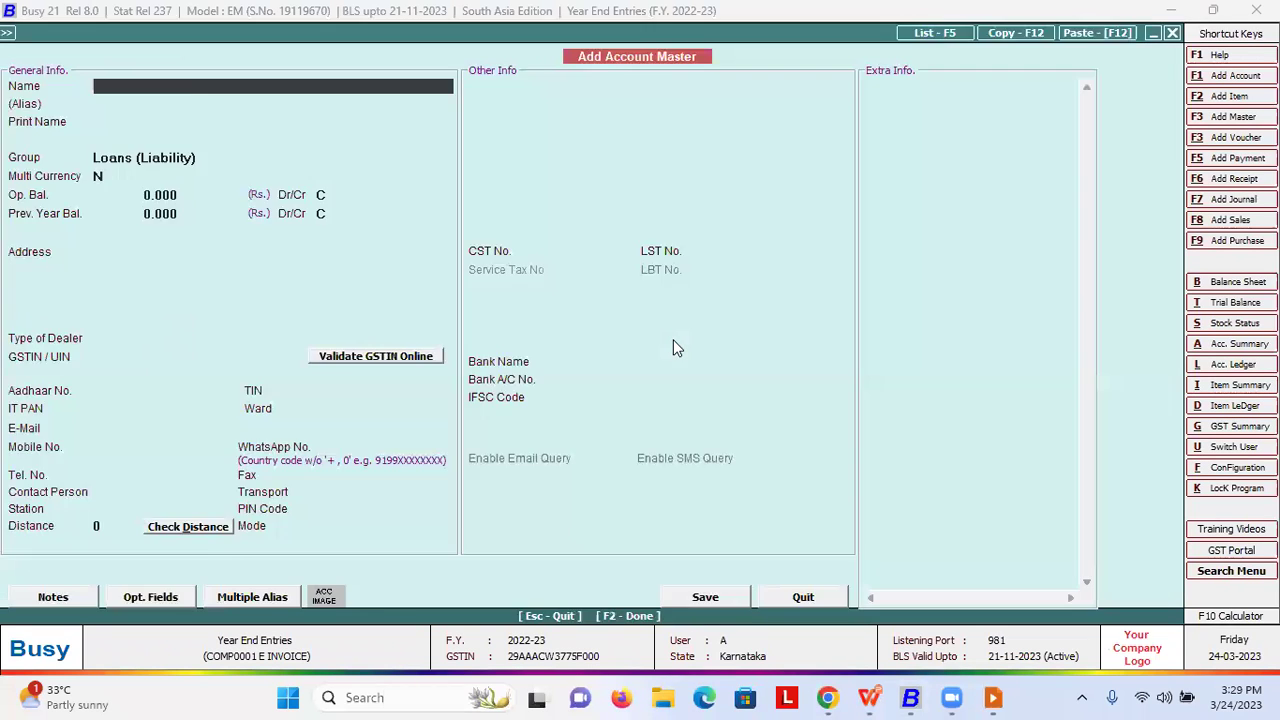
pyautogui.press('Escape')
# - Start a new journal voucher dated 01-04-2022 in the Main series with GST nature Not Applicable
pyautogui.press('Right')
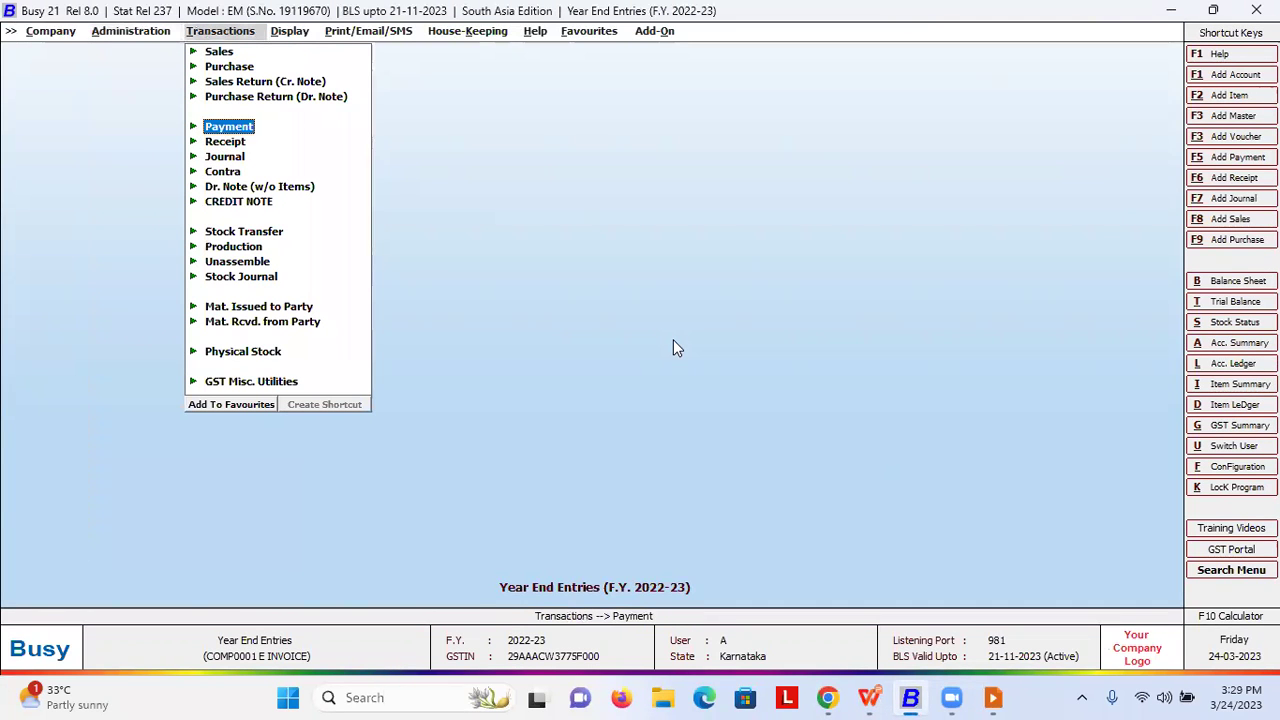
pyautogui.press('Down')
pyautogui.press('Down')
pyautogui.press('Return')
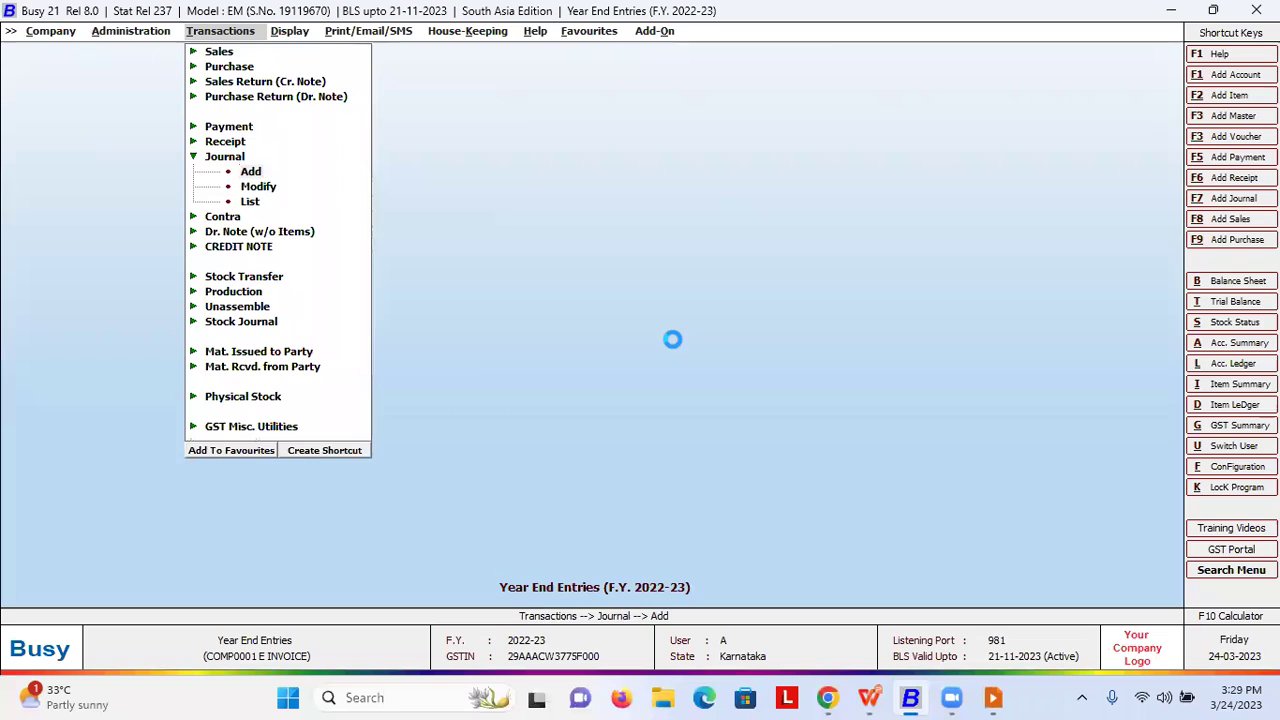
pyautogui.press('Return')
pyautogui.press('Return')
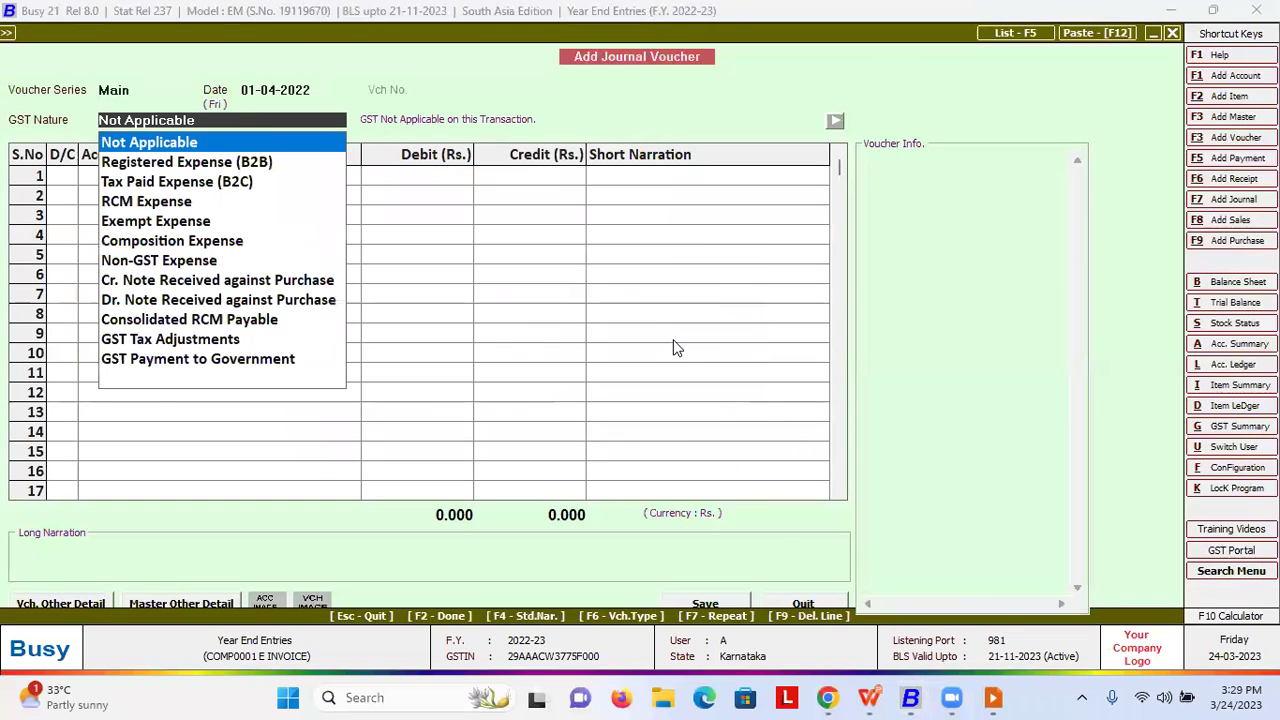
pyautogui.press('Return')
# - Debit HDFC Loan A/c with 100000 on the first line of the journal voucher
pyautogui.write('hd')
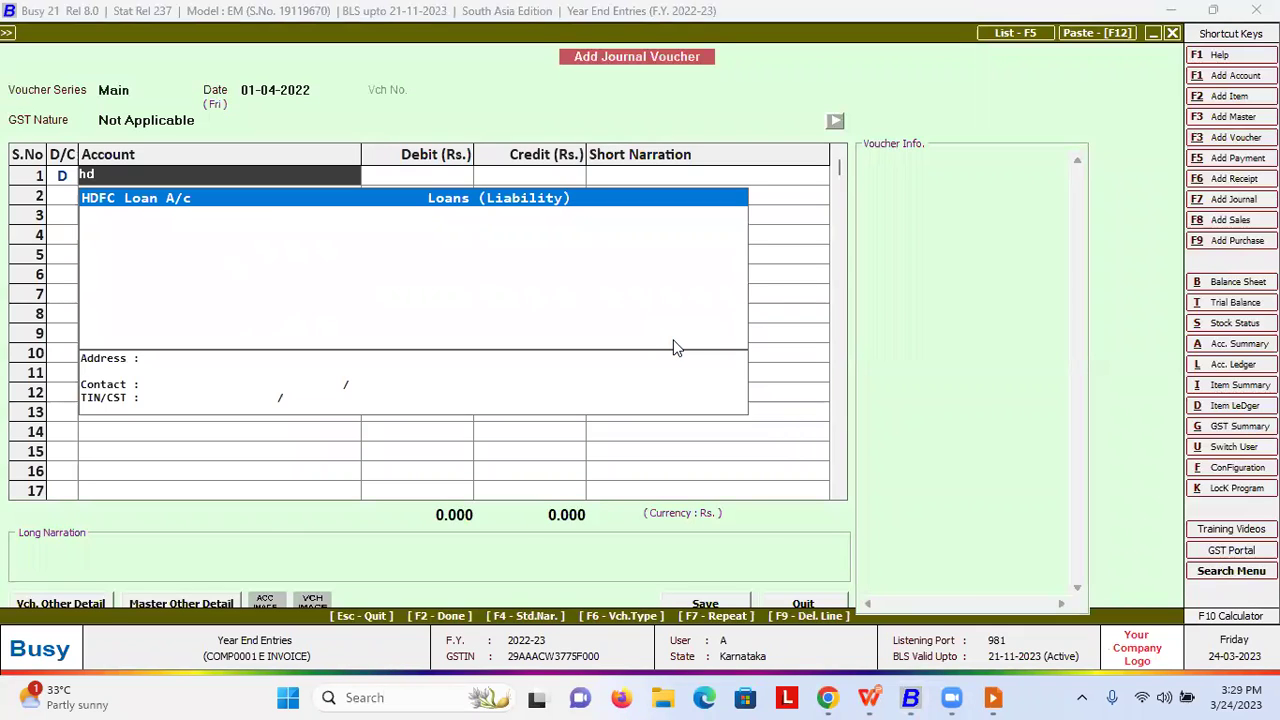
pyautogui.press('Return')
pyautogui.write('100000')
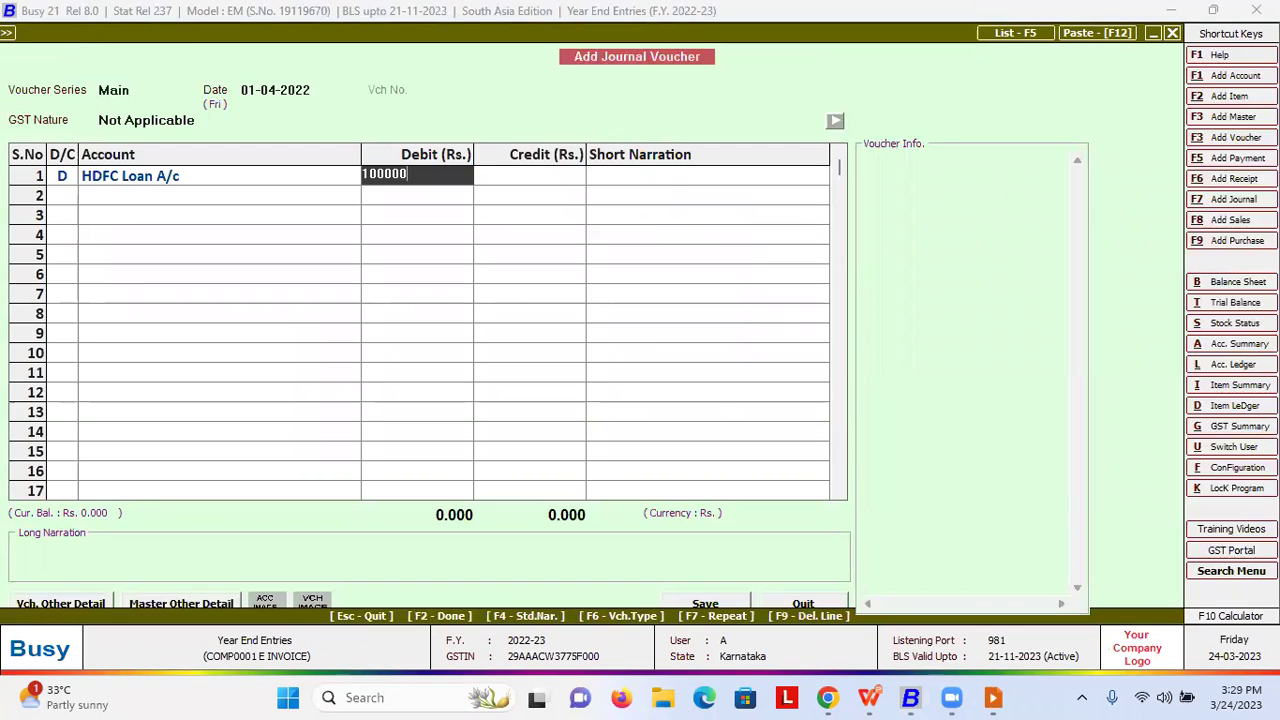
pyautogui.press('Return')
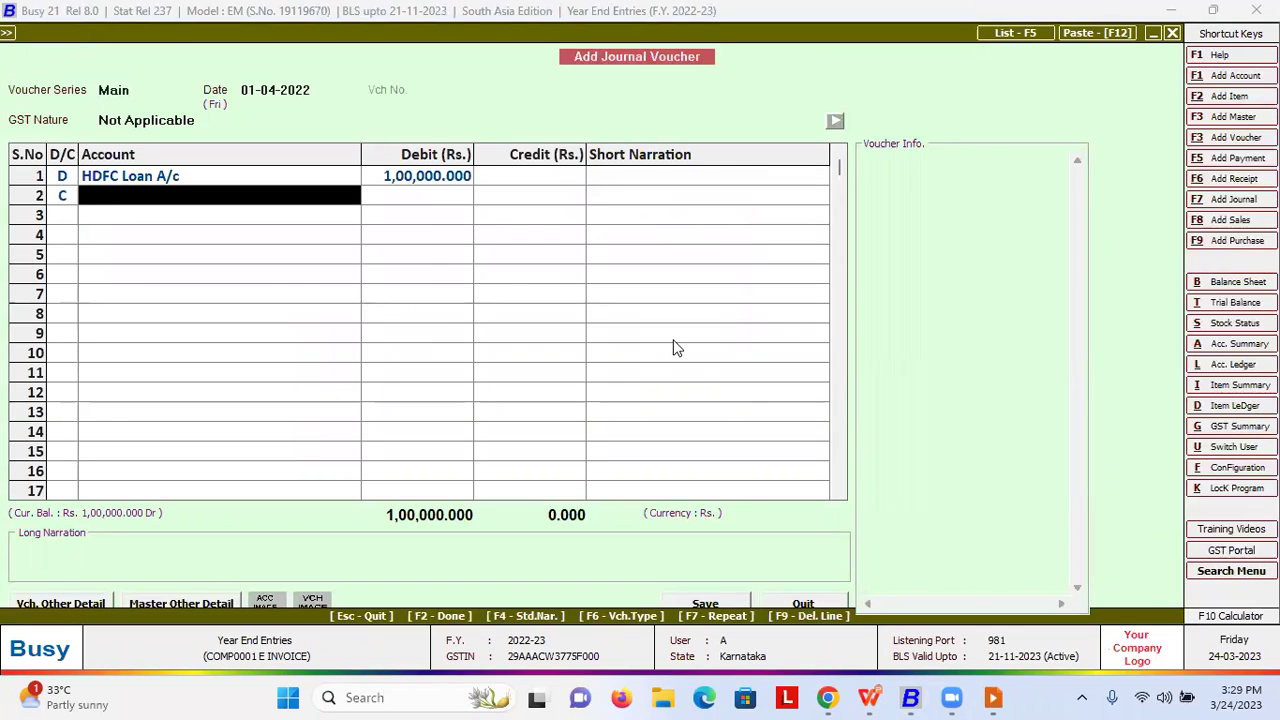
# - Create an HDFC Bank account in the Bank Accounts group from the voucher's second line and use it as the credit account
pyautogui.write('hd')
pyautogui.press('BackSpace')
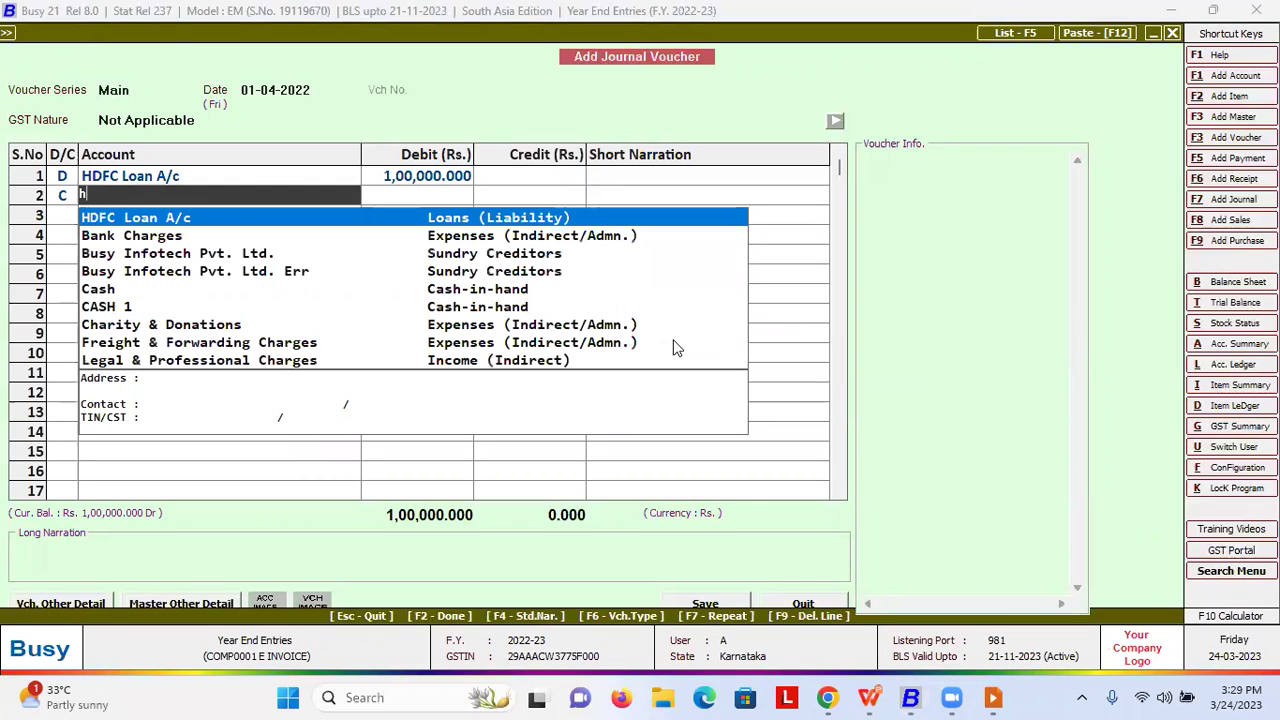
pyautogui.press('BackSpace')
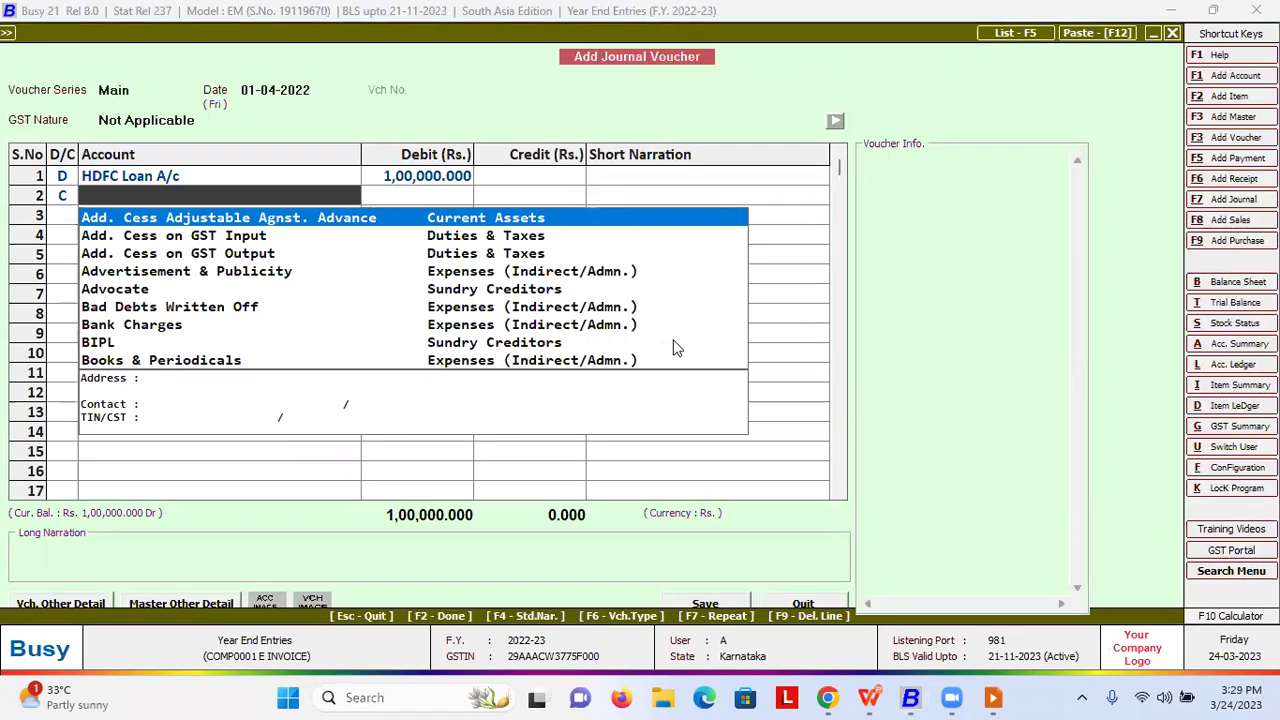
pyautogui.press('F3')
pyautogui.write('H')
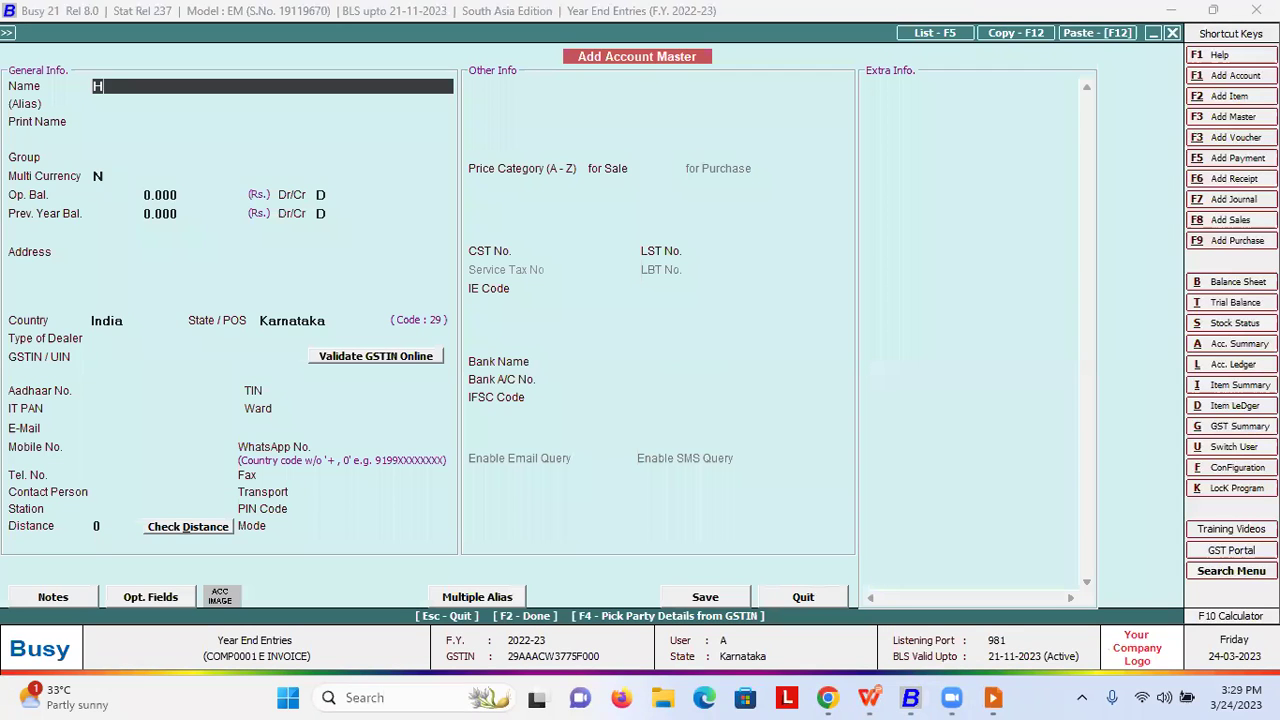
pyautogui.write('DFC Bank')
pyautogui.press('Return')
pyautogui.press('Return')
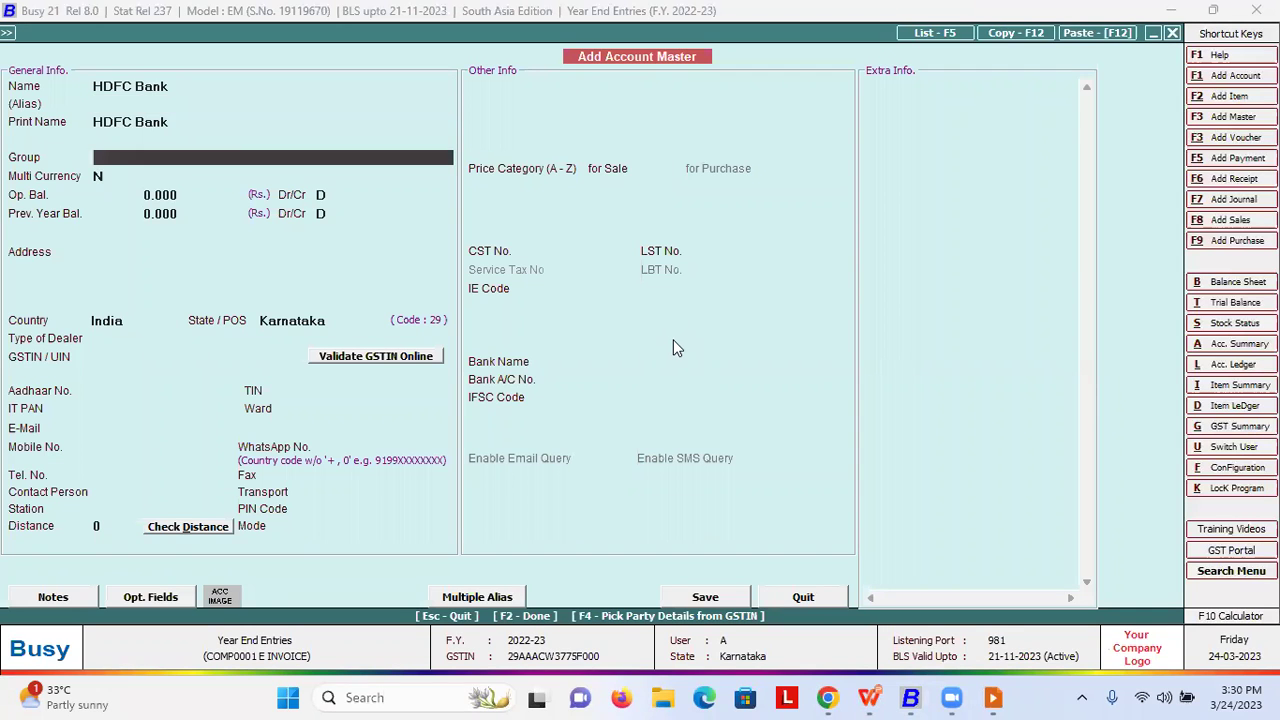
pyautogui.write('Bank')
pyautogui.press('Return')
pyautogui.press('F2')
pyautogui.press('Return')
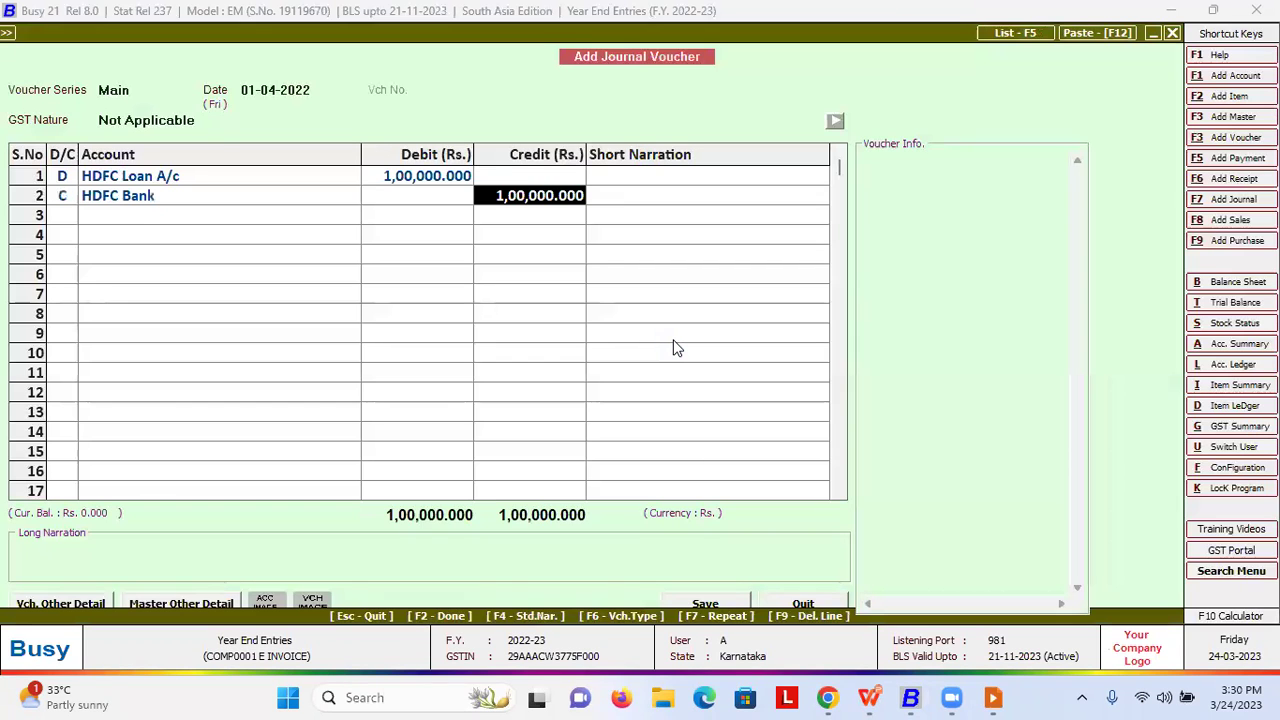
# - Accept the 1,00,000 credit to HDFC Bank, save the journal voucher without a narration and close voucher entry
pyautogui.press('Return')
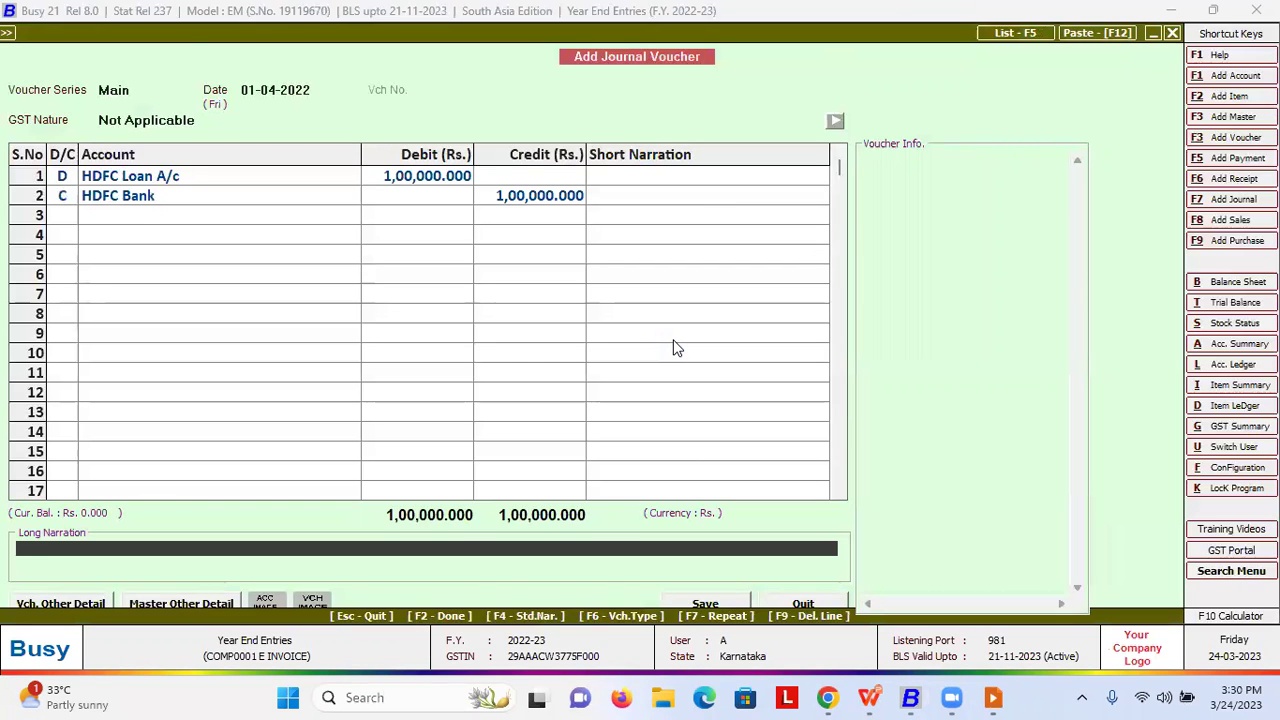
pyautogui.press('Return')
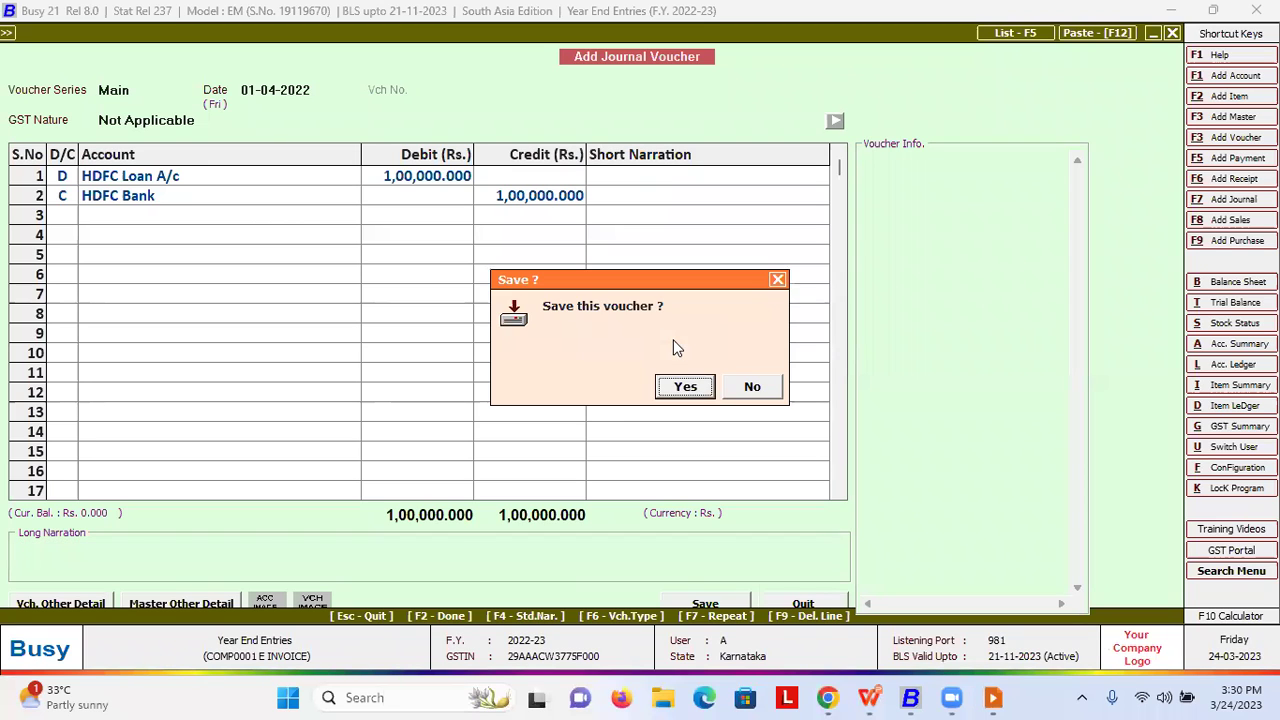
pyautogui.press('Return')
pyautogui.press('Escape')
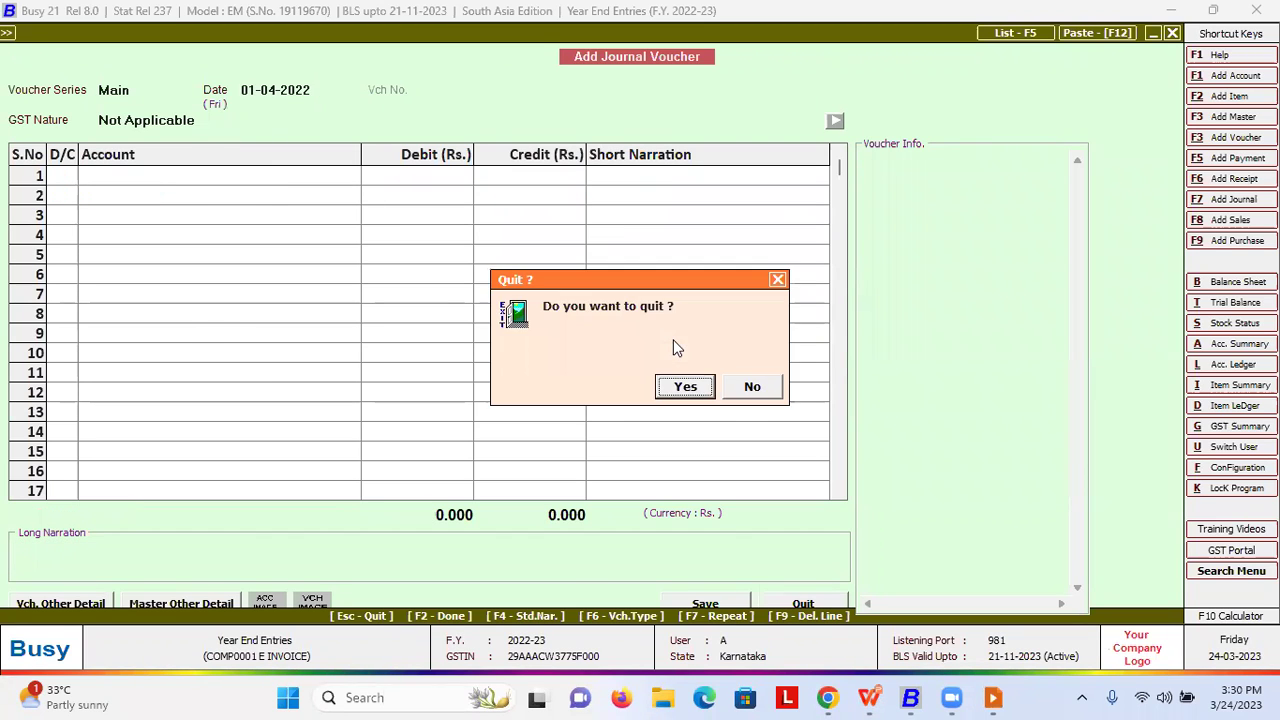
pyautogui.press('Return')
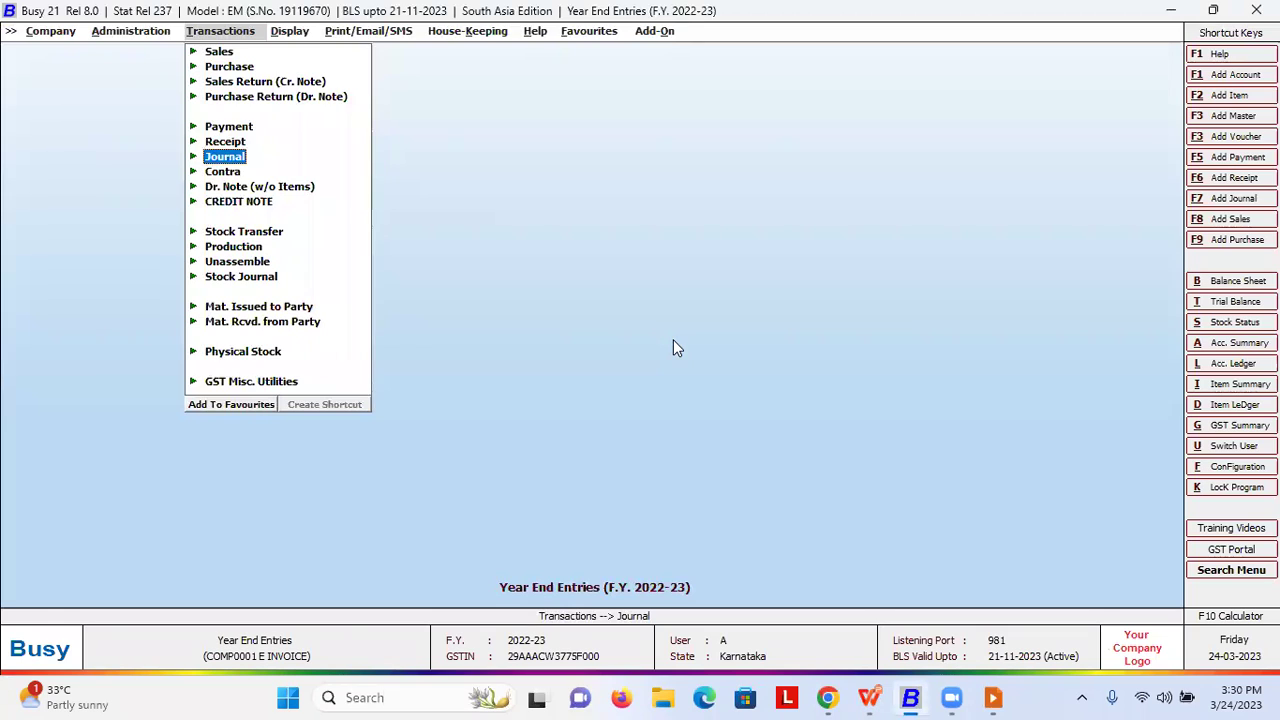
# - Open the Product Basis interest calculation with its output on screen
pyautogui.press('Right')
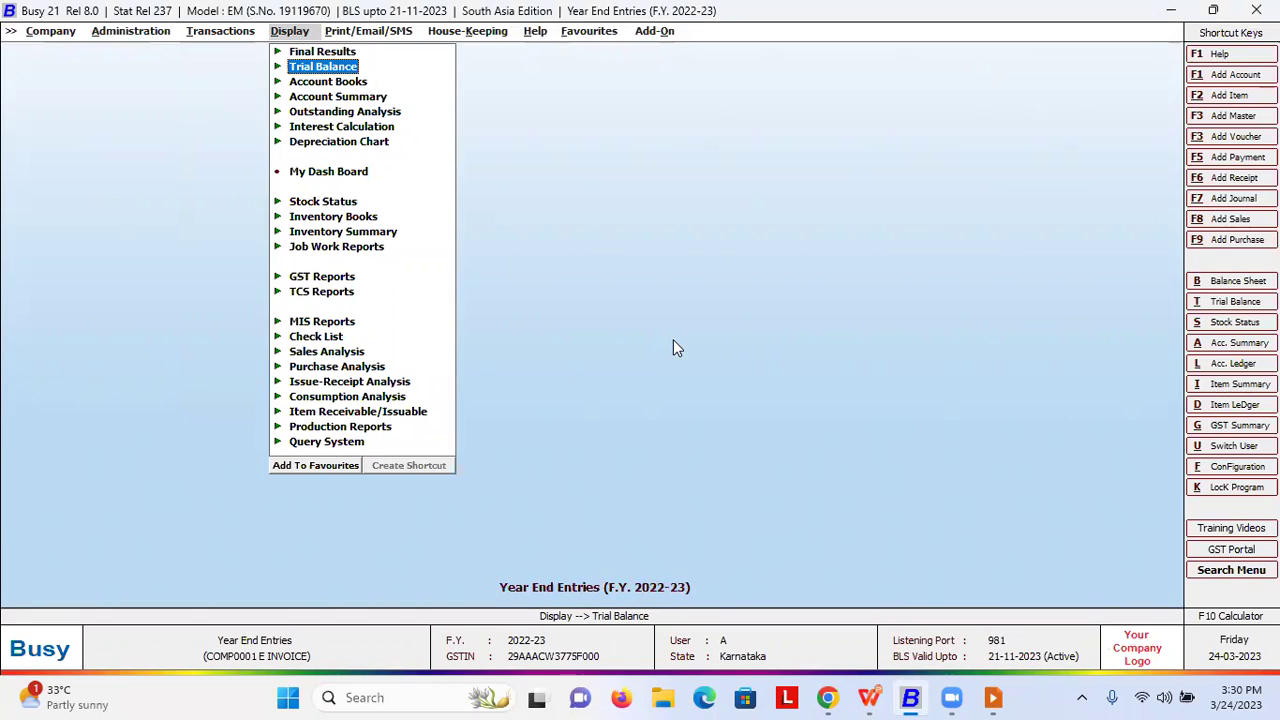
pyautogui.press('Down')
pyautogui.press('Down')
pyautogui.press('Down')
pyautogui.press('Down')
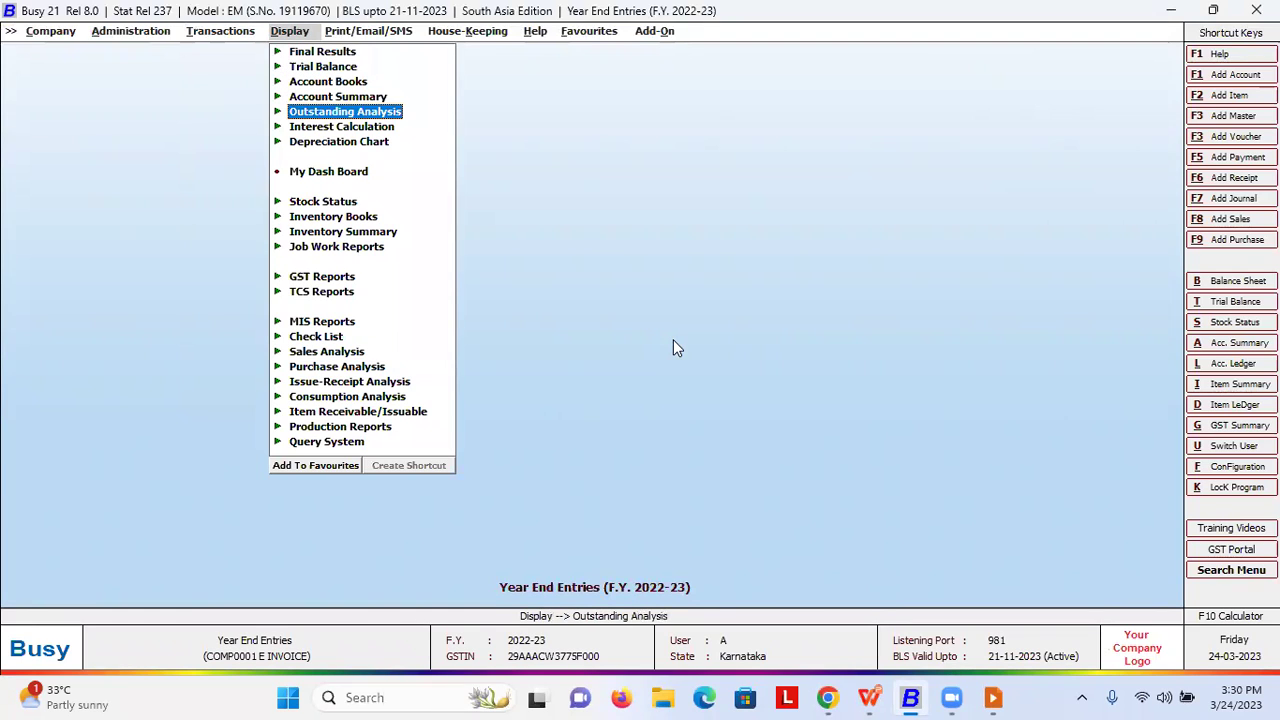
pyautogui.press('Return')
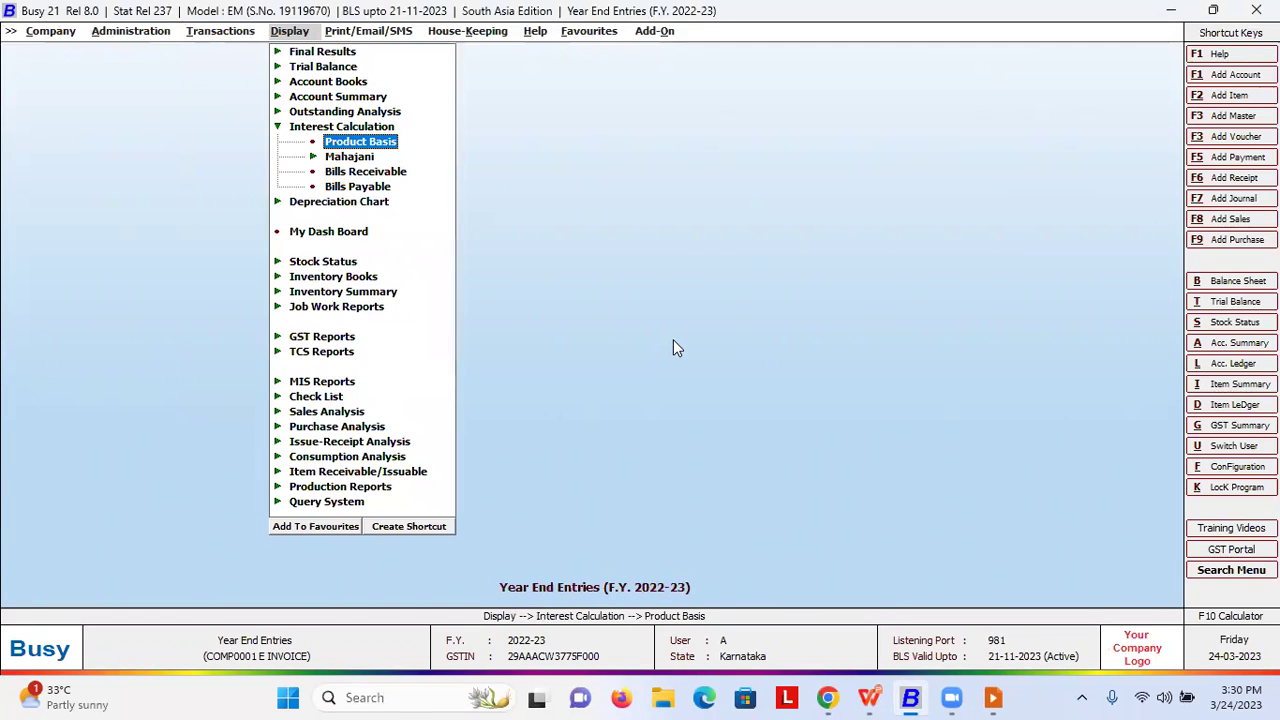
pyautogui.press('Return')
pyautogui.press('Return')
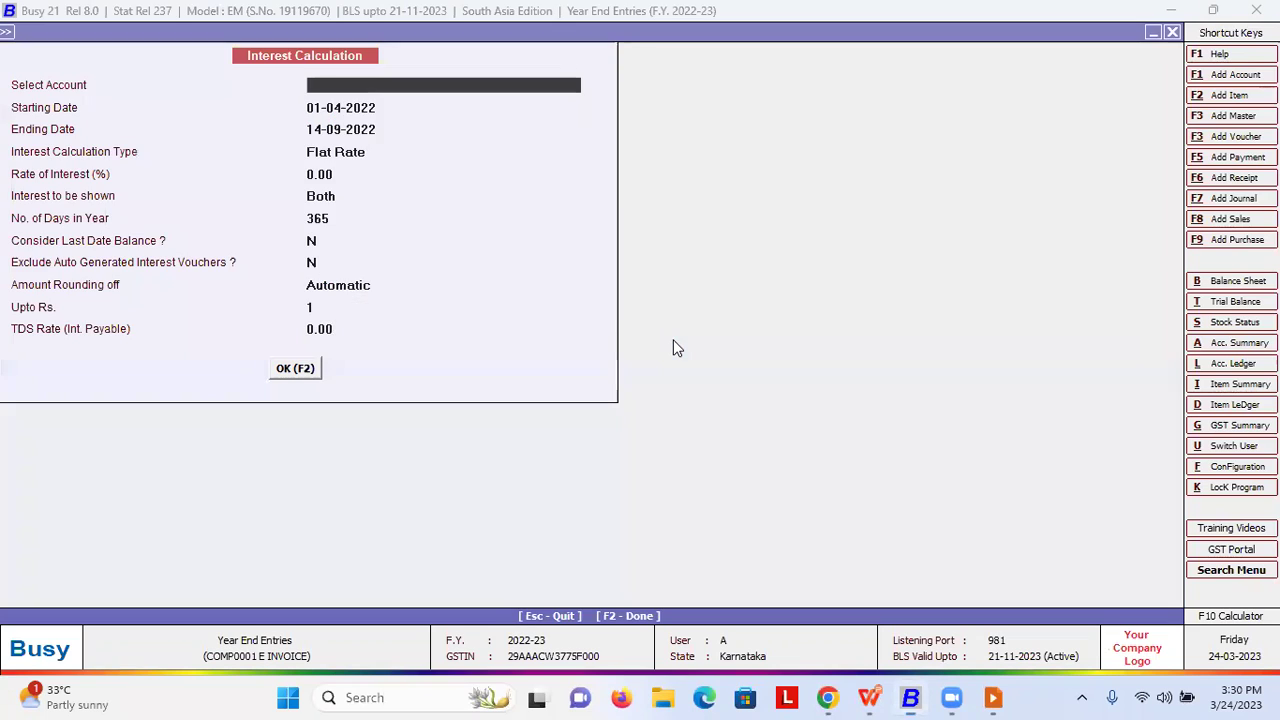
# - Select HDFC Loan A/c and run its interest report with the default dates and rate
pyautogui.write('hdf')
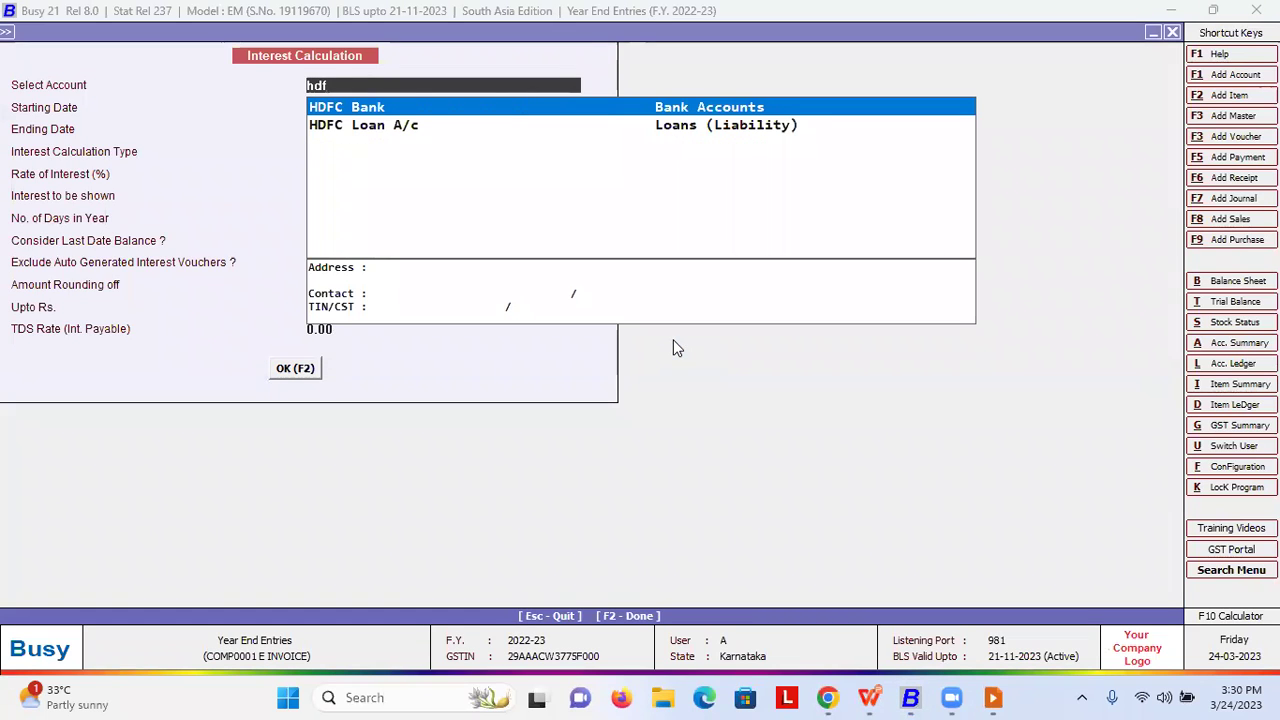
pyautogui.press('Return')
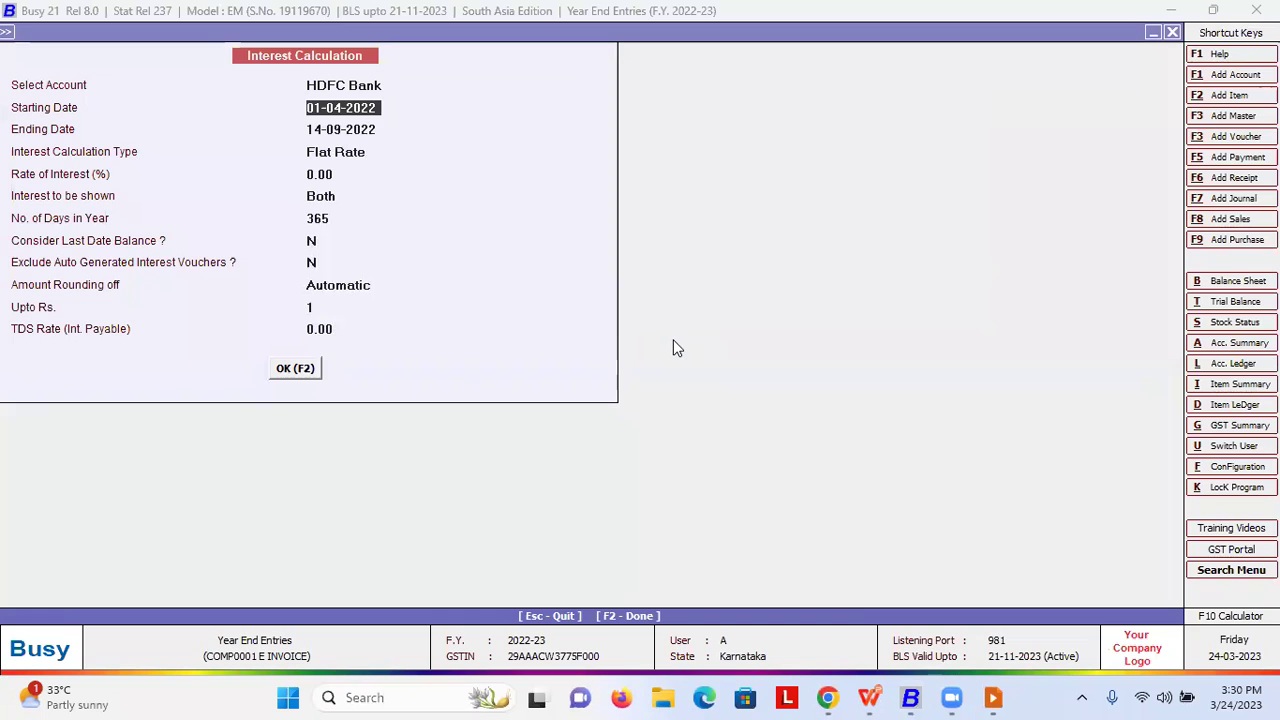
pyautogui.press('Up')
pyautogui.write('hd')
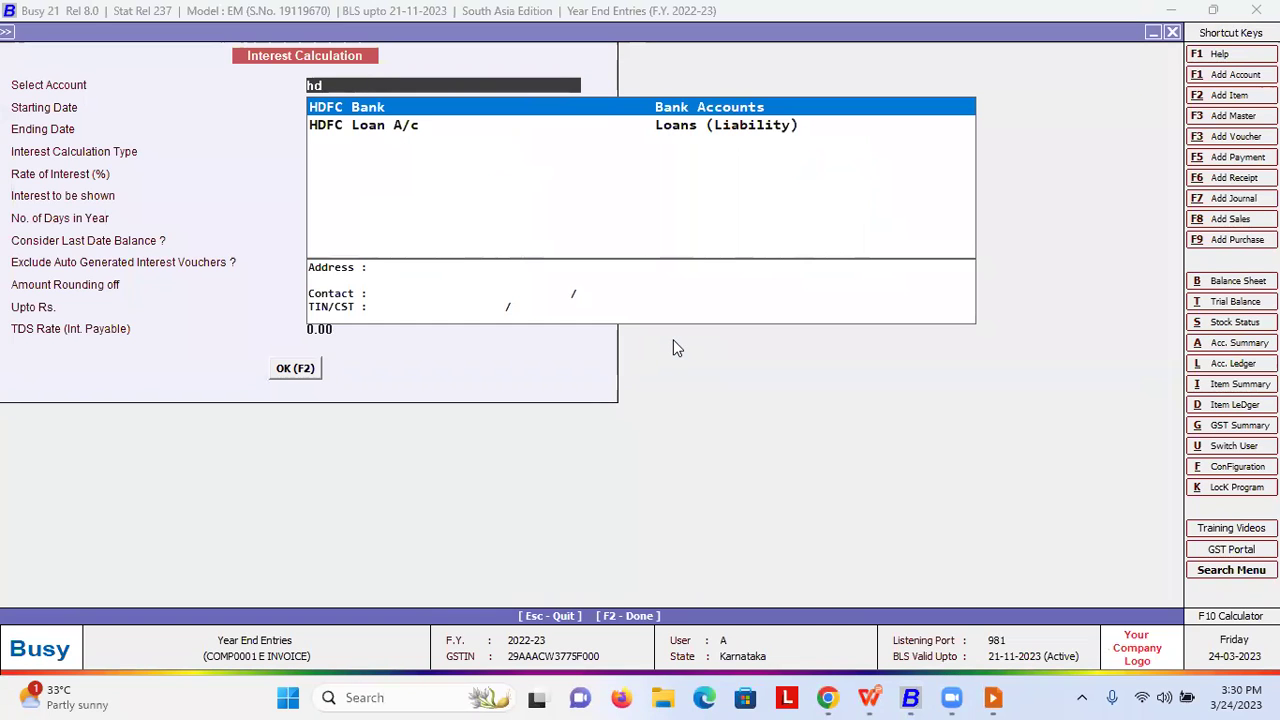
pyautogui.press('Down')
pyautogui.press('Return')
pyautogui.press('F2')
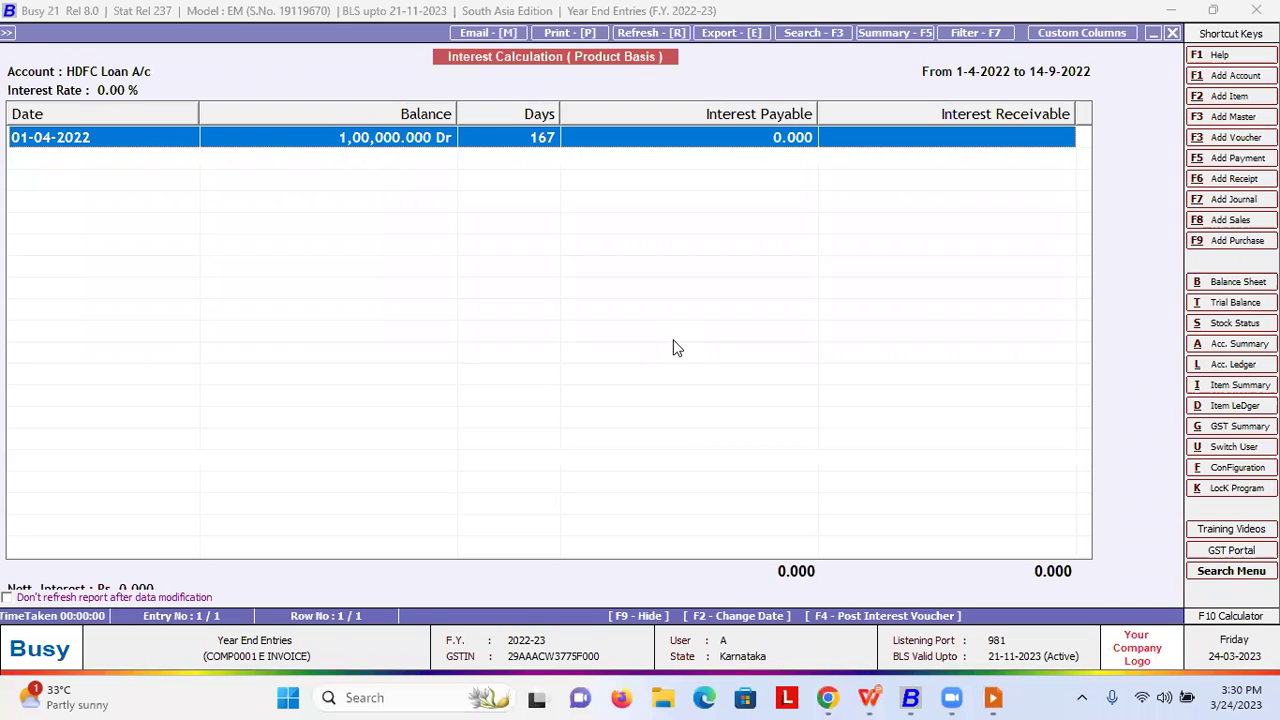
# - Return to the report options, set the rate of interest to 22% and rerun the report for HDFC Loan A/c
pyautogui.press('Escape')
pyautogui.press('Return')
pyautogui.press('Return')
pyautogui.press('Return')
pyautogui.press('Return')
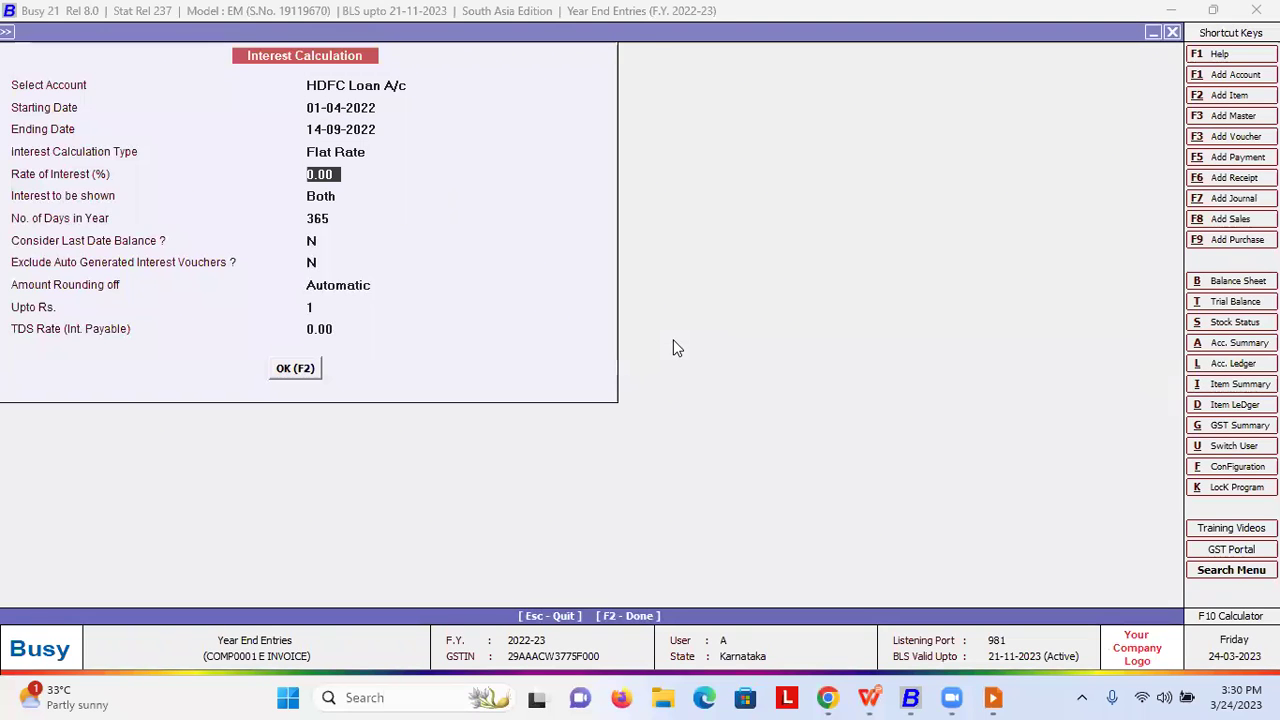
pyautogui.write('22')
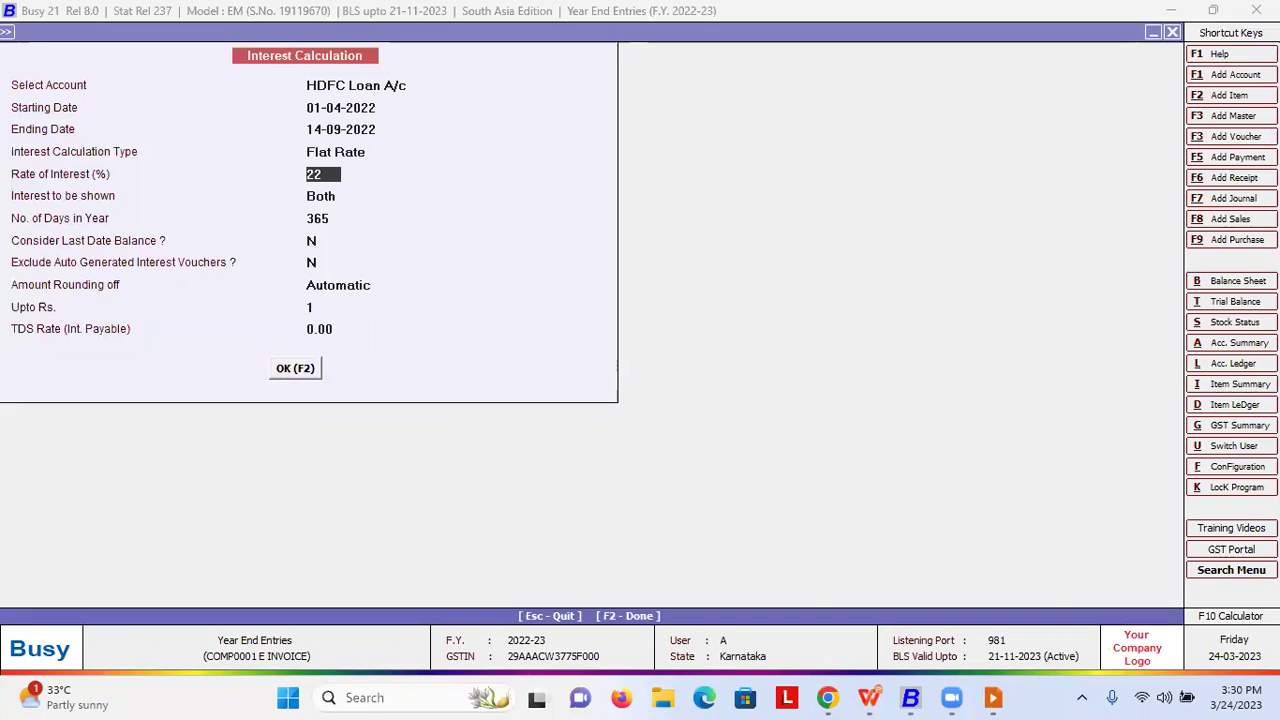
pyautogui.press('Return')
pyautogui.press('Return')
pyautogui.press('Return')
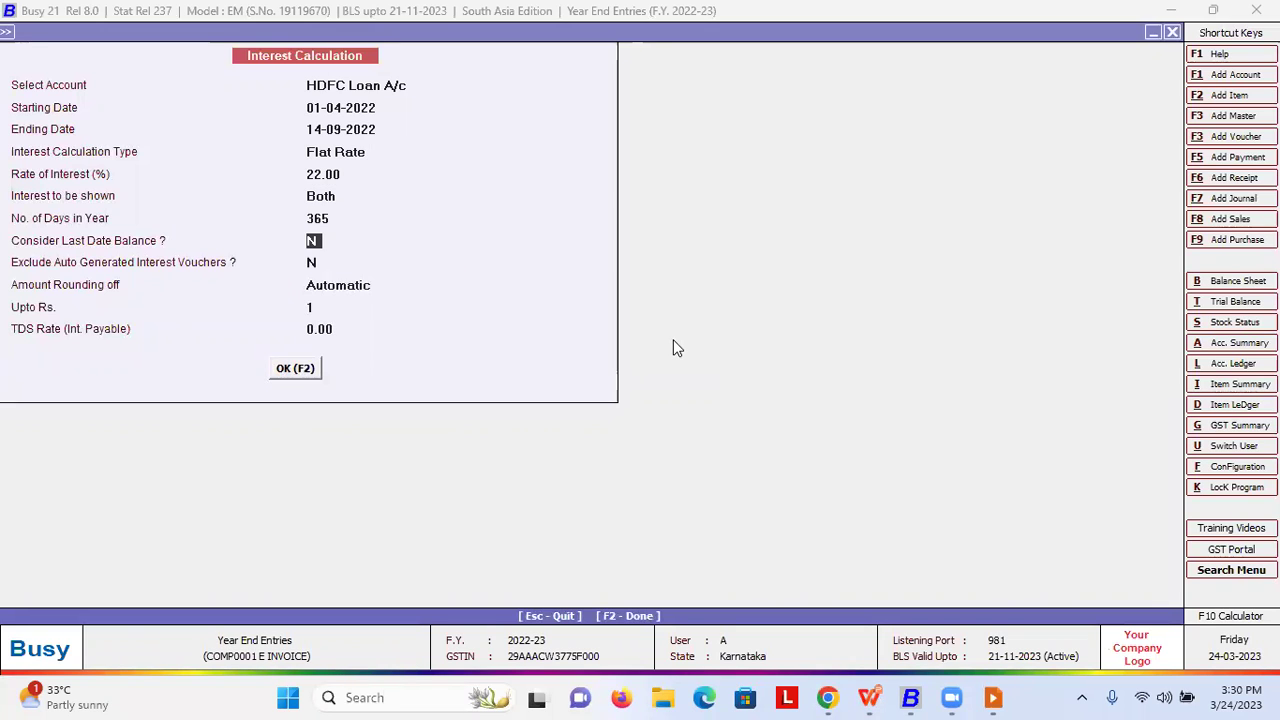
pyautogui.press('F2')
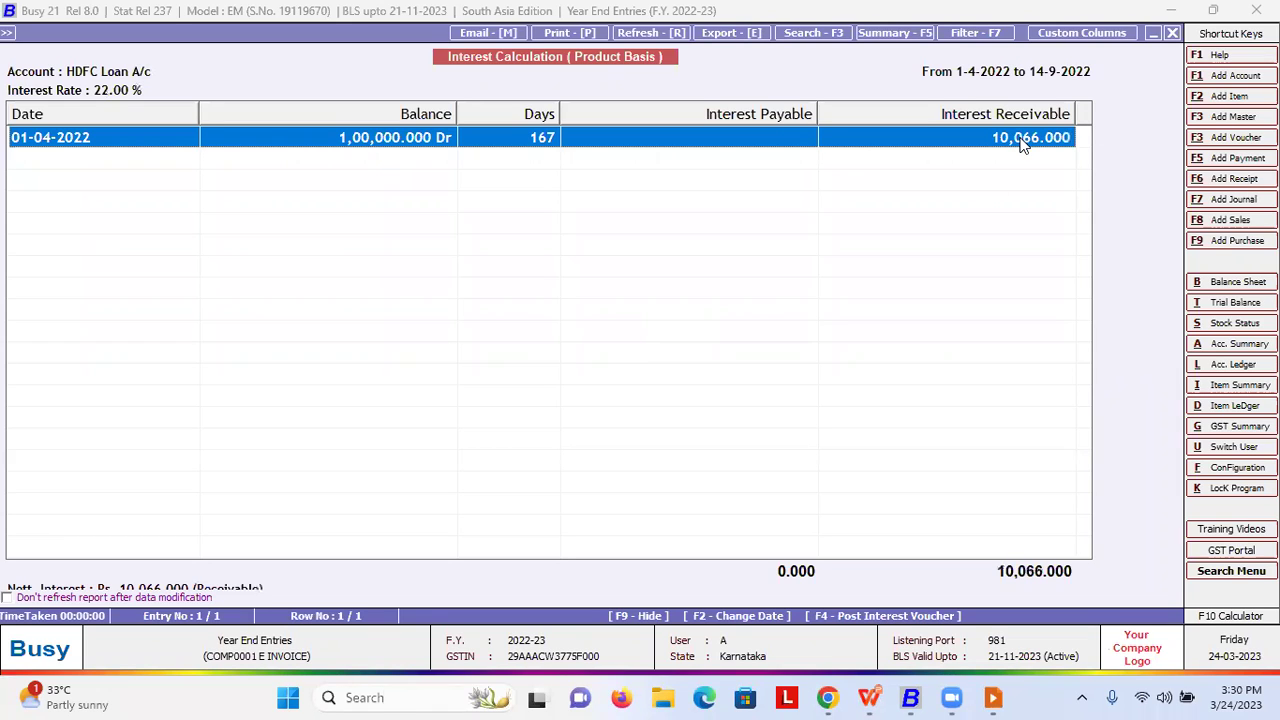
# - Change the report account to HDFC Bank and run the interest calculation with the same options
pyautogui.press('Escape')
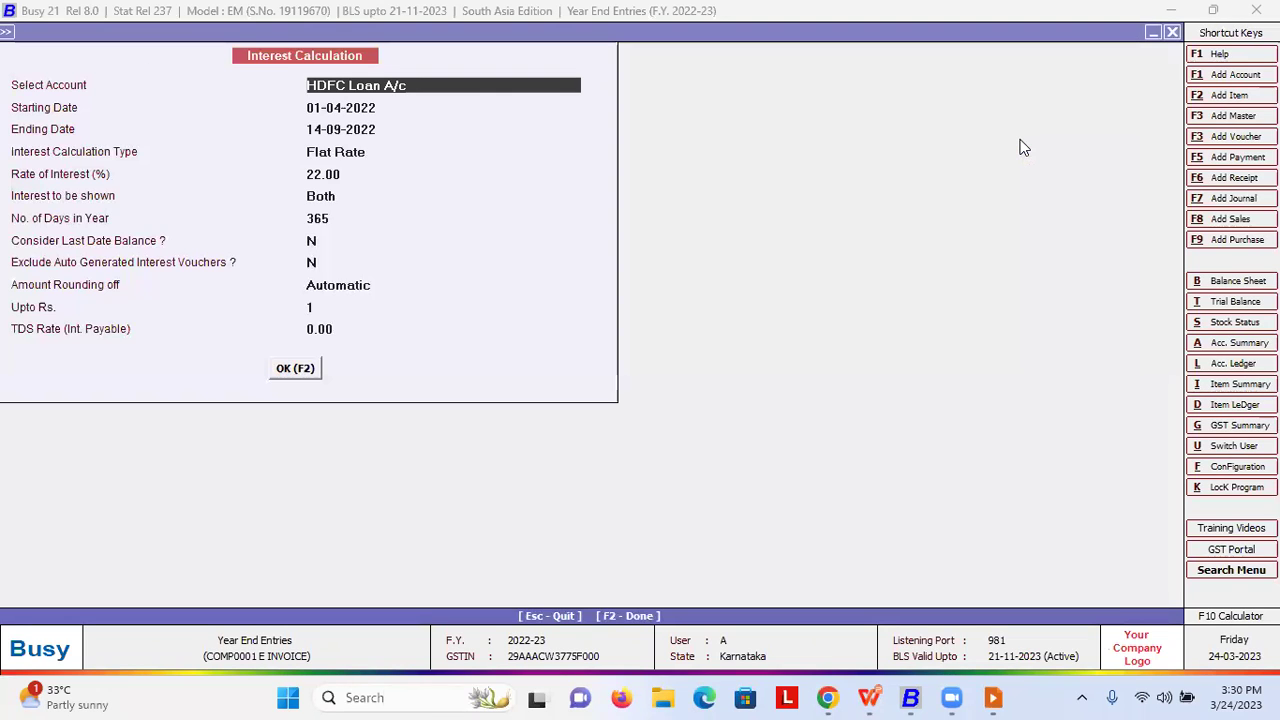
pyautogui.write('hd')
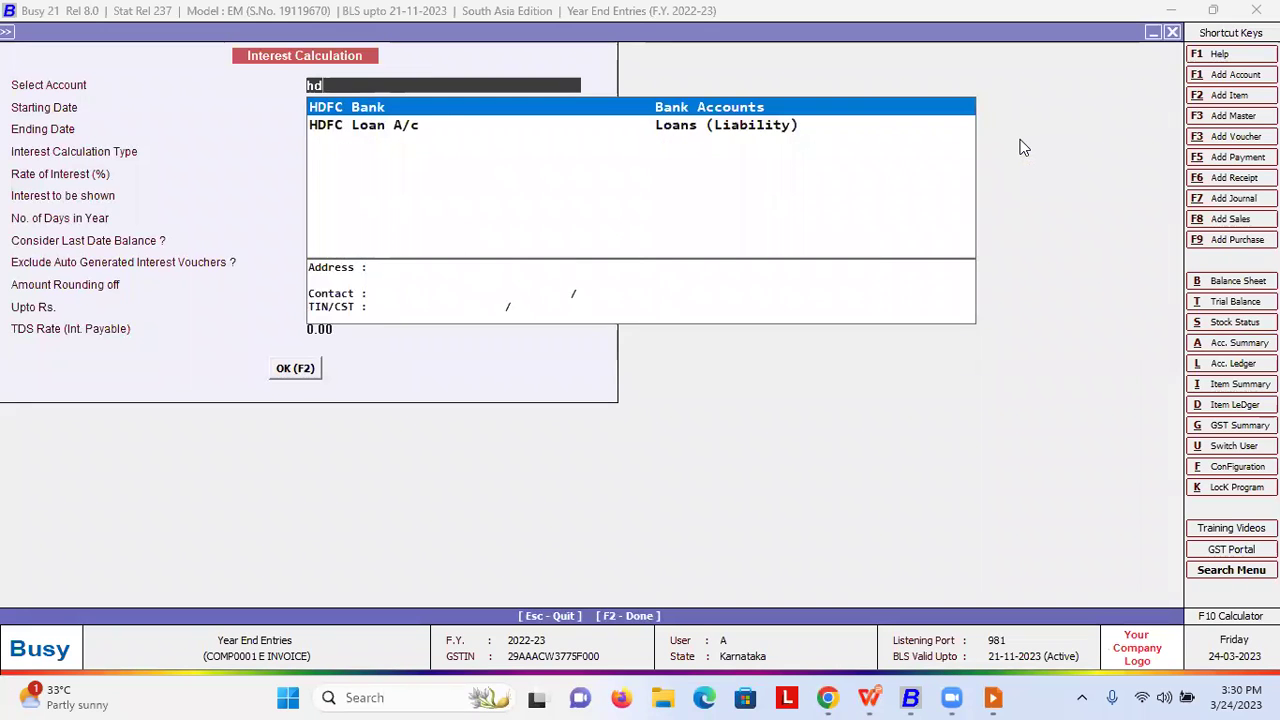
pyautogui.press('Return')
pyautogui.press('F2')
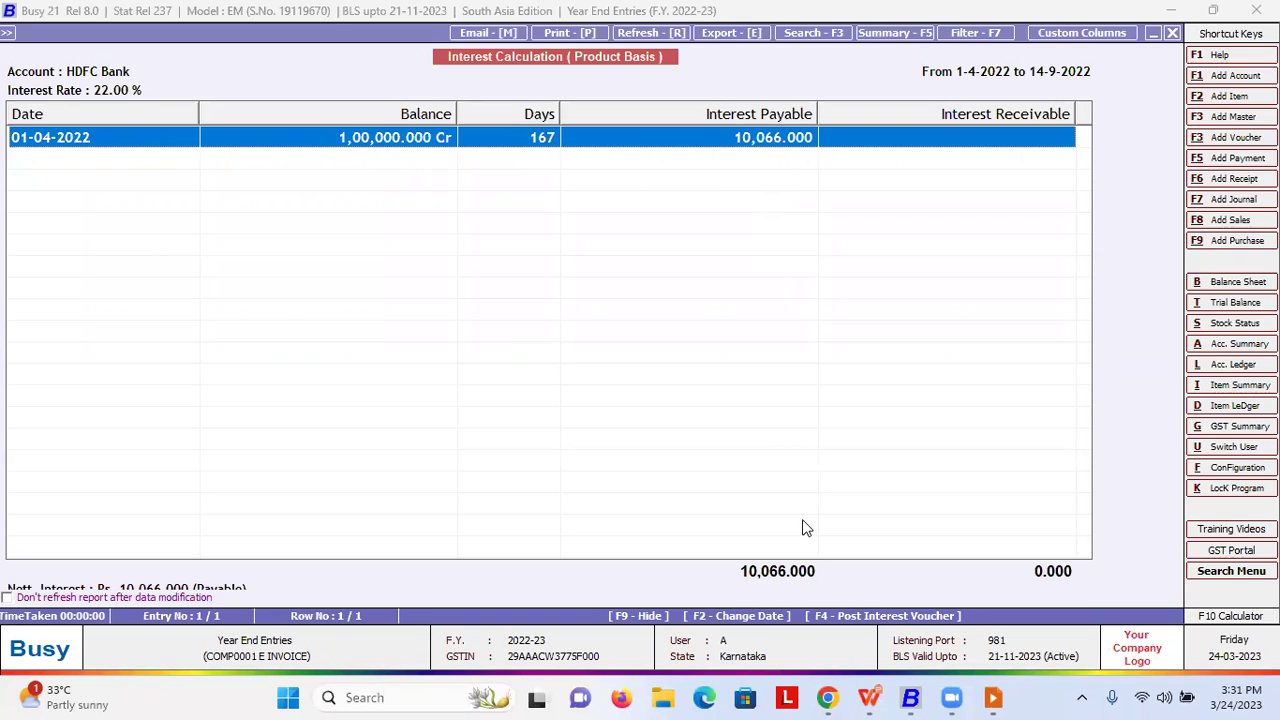
# - Start posting an interest voucher from the report in the Main series, keeping the 14-09-2022 voucher date
pyautogui.click(842, 622)
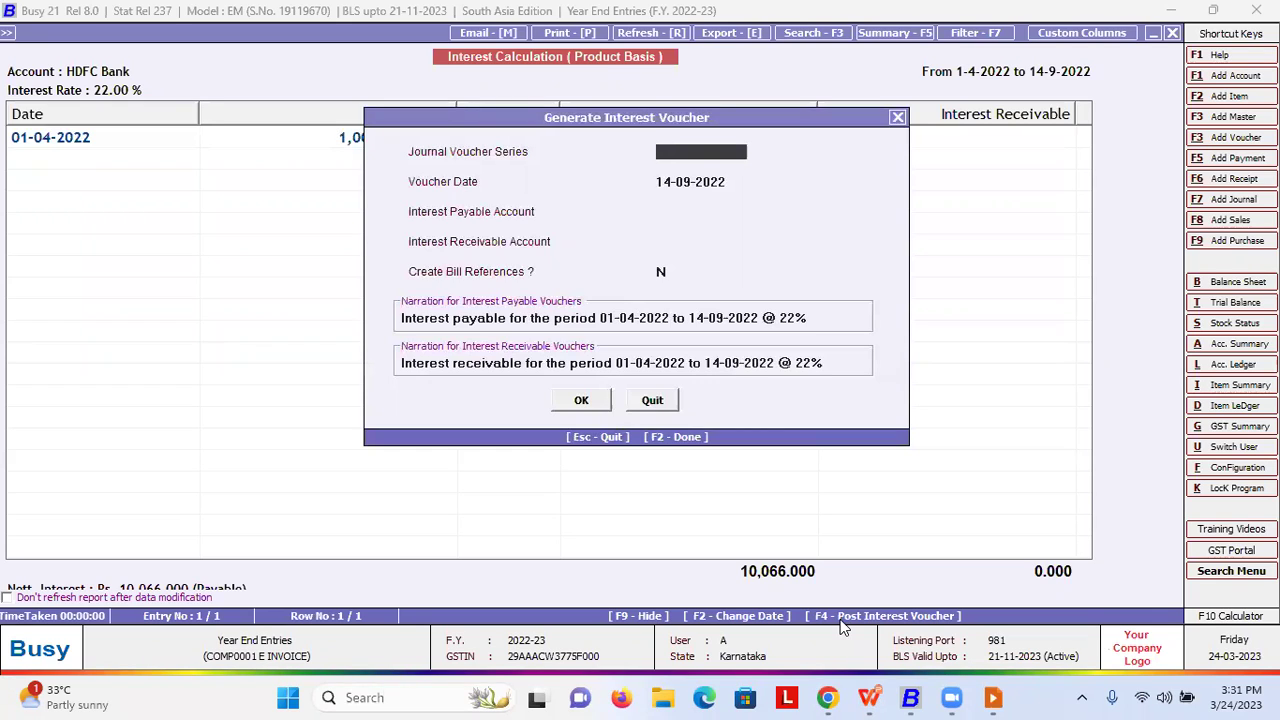
pyautogui.press('Return')
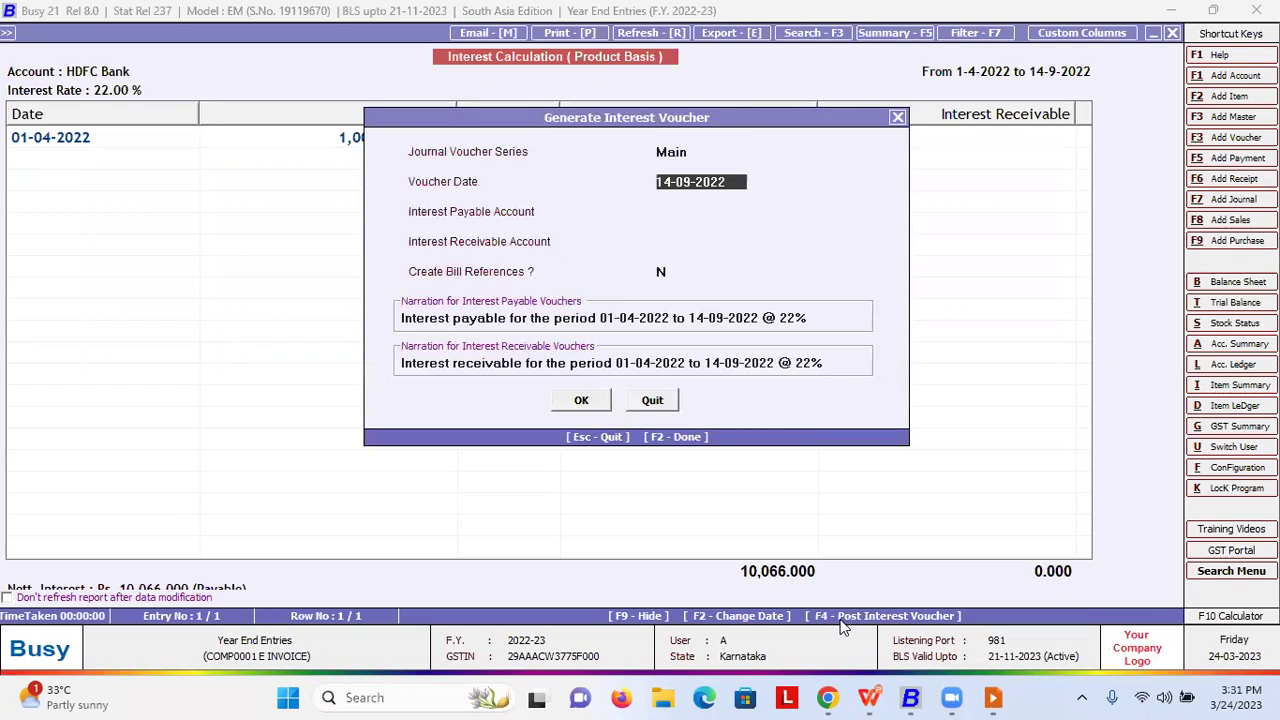
pyautogui.press('Return')
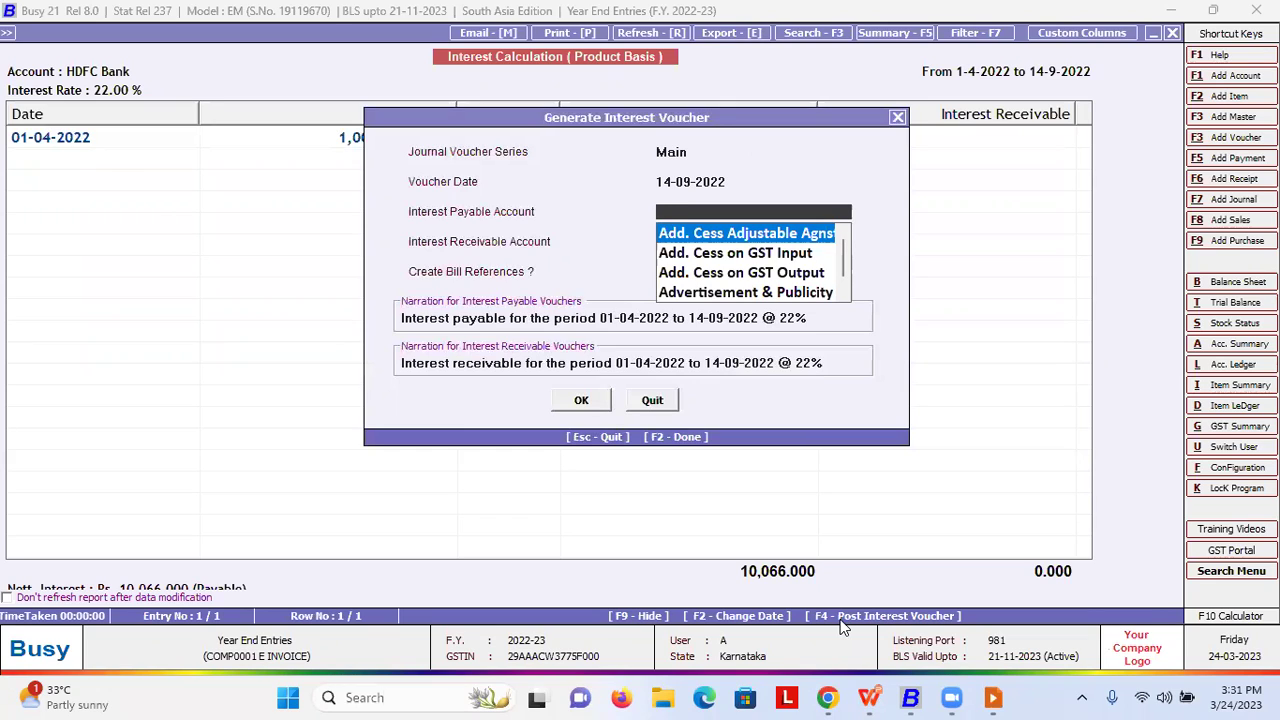
# - Start a new account master from the interest payable account field and name it Interest Payable A/C
pyautogui.write('in')
pyautogui.press('F3')
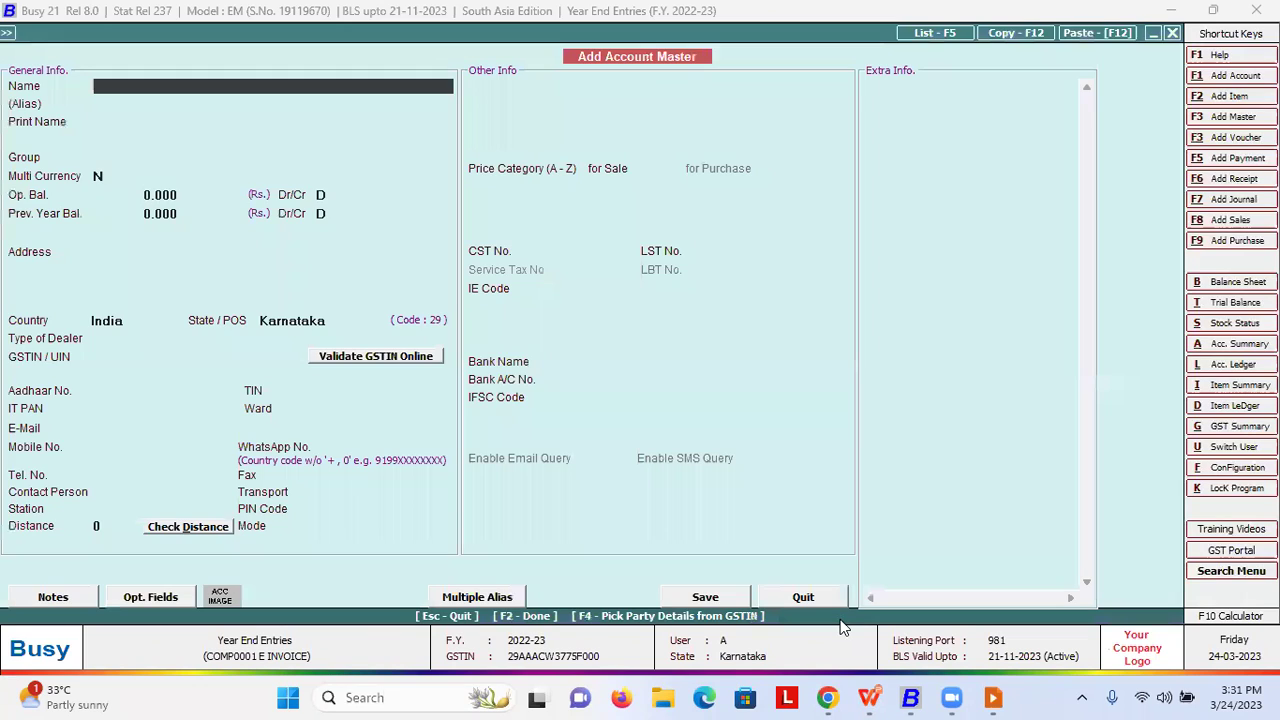
pyautogui.write('inte')
pyautogui.write('rest payta')
pyautogui.write('l')
pyautogui.press('BackSpace')
pyautogui.press('BackSpace')
pyautogui.press('BackSpace')
pyautogui.write('able a/C')
pyautogui.press('Return')
pyautogui.press('Return')
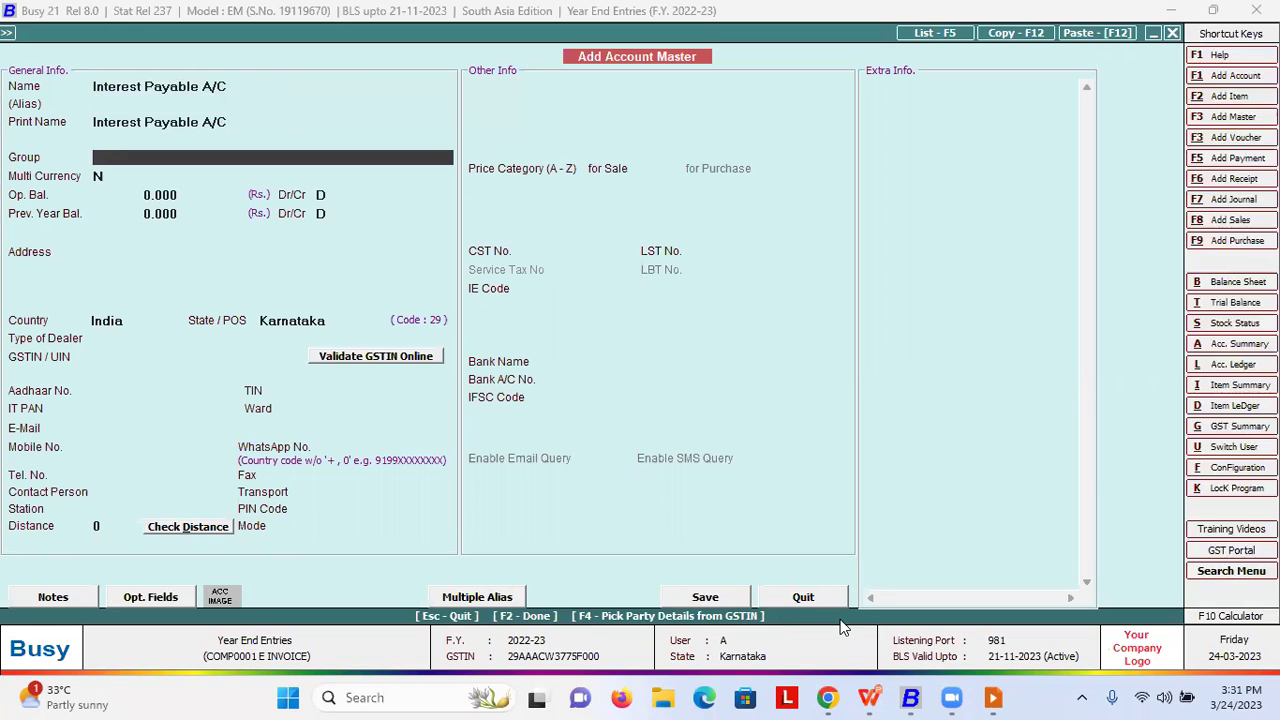
# - Put Interest Payable A/C in the Expenses (Indirect/Admn.) group and save it as the interest payable account
pyautogui.write('EXP')
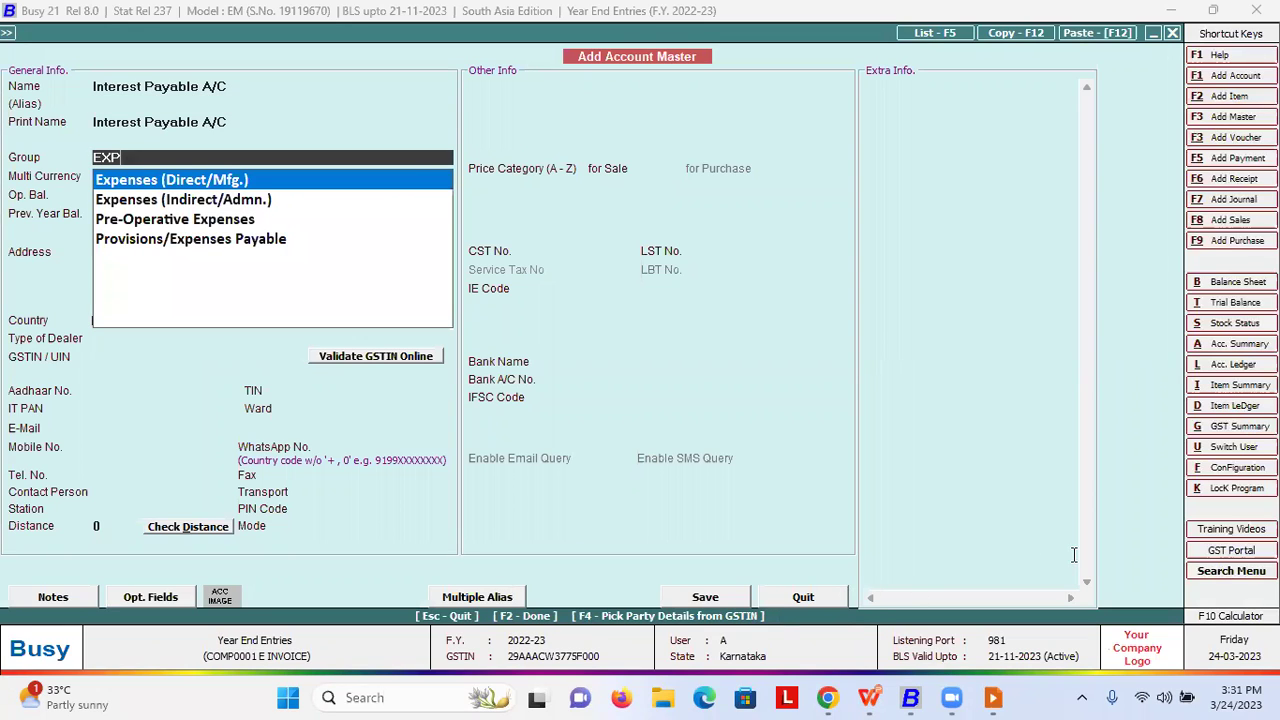
pyautogui.press('Down')
pyautogui.press('Up')
pyautogui.press('Down')
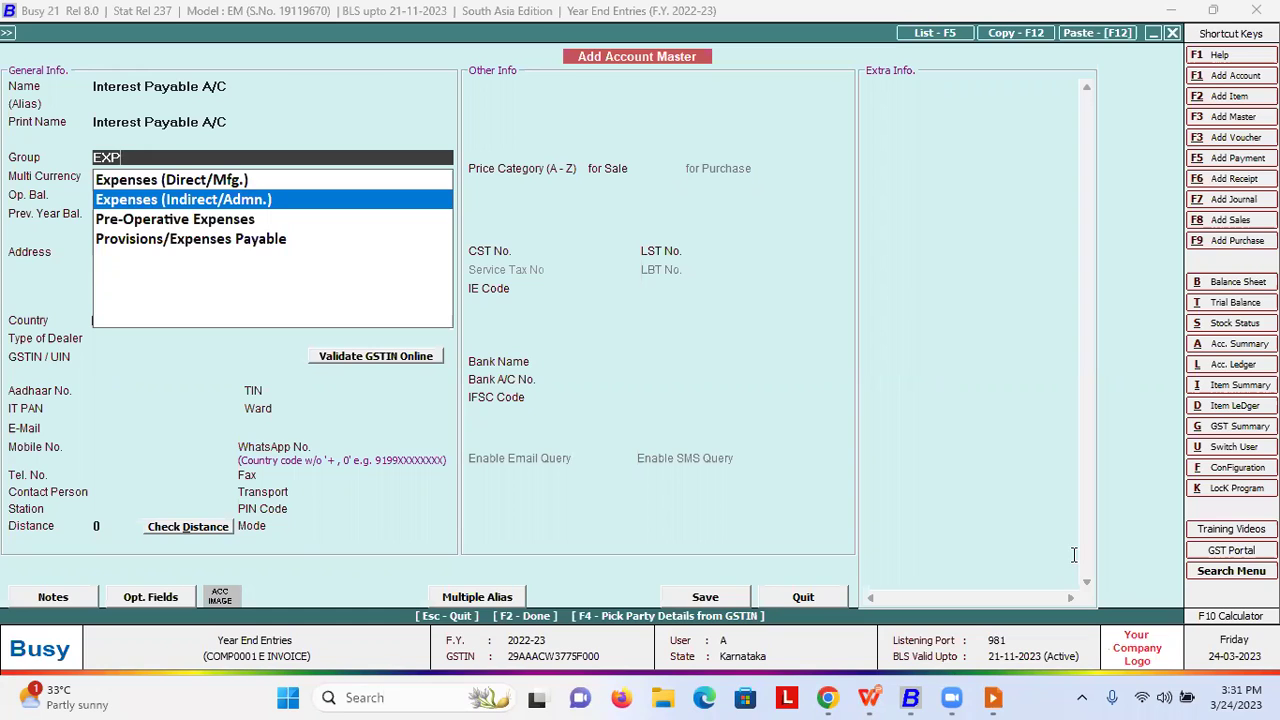
pyautogui.press('Up')
pyautogui.press('Down')
pyautogui.press('Return')
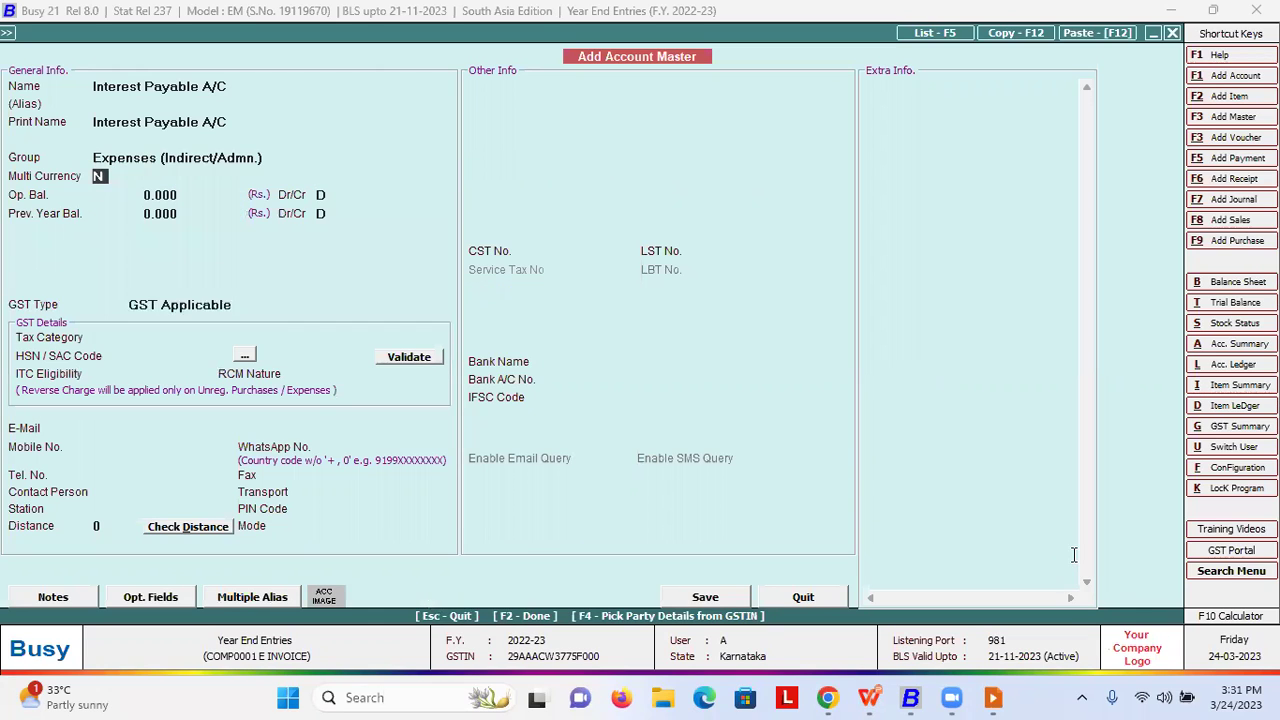
pyautogui.press('F2')
pyautogui.press('Return')
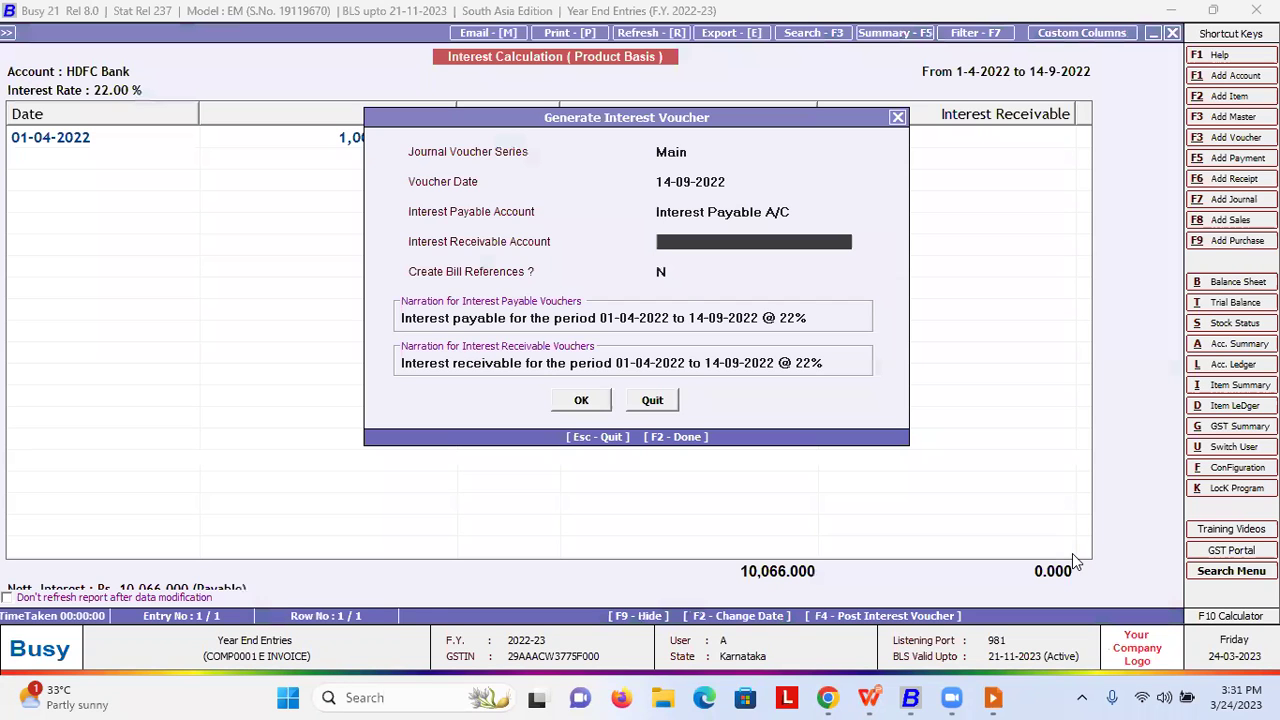
# - Start a new account for the interest receivable field by copying the data of Interest Payable A/C
pyautogui.press('F3')
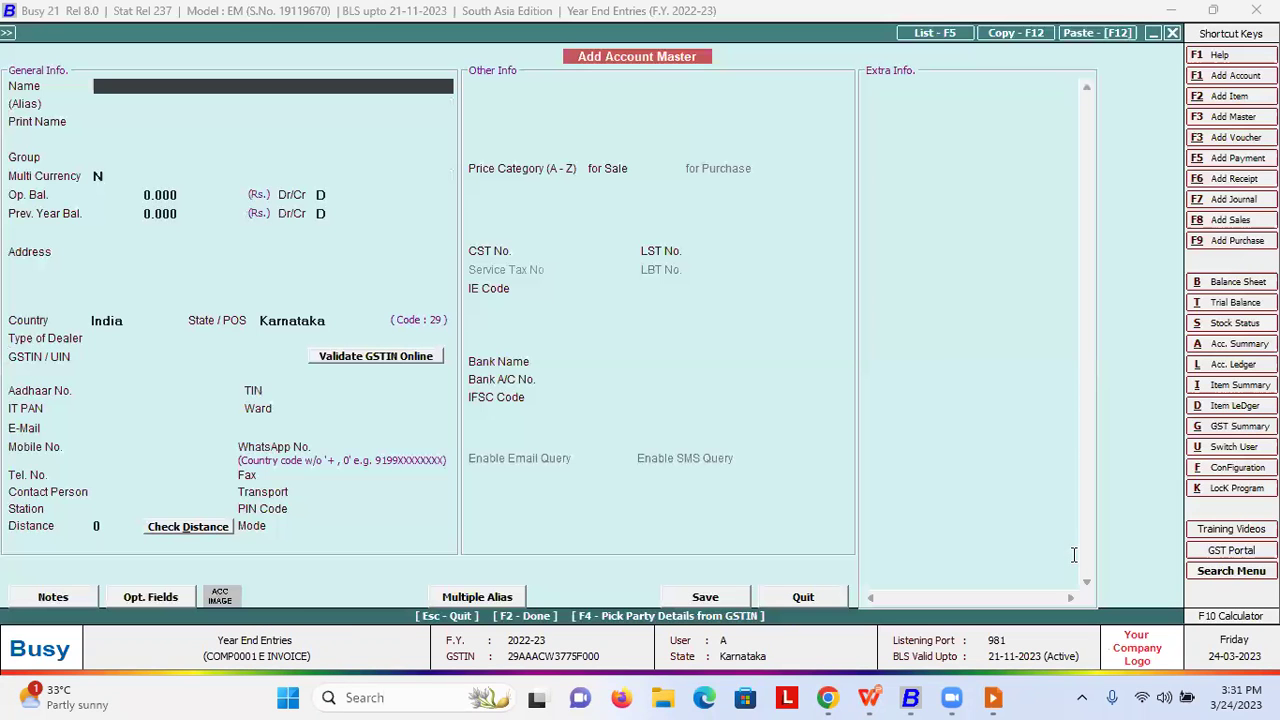
pyautogui.press('F12')
pyautogui.write('INT')
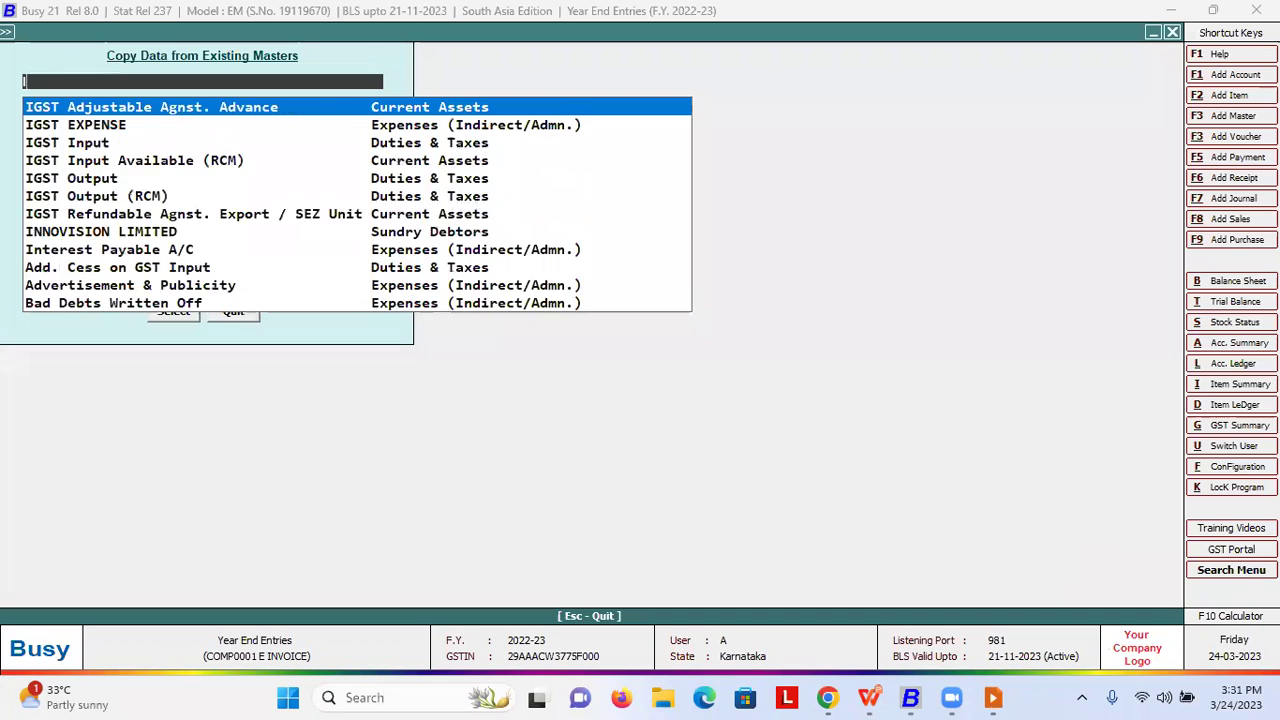
pyautogui.press('Return')
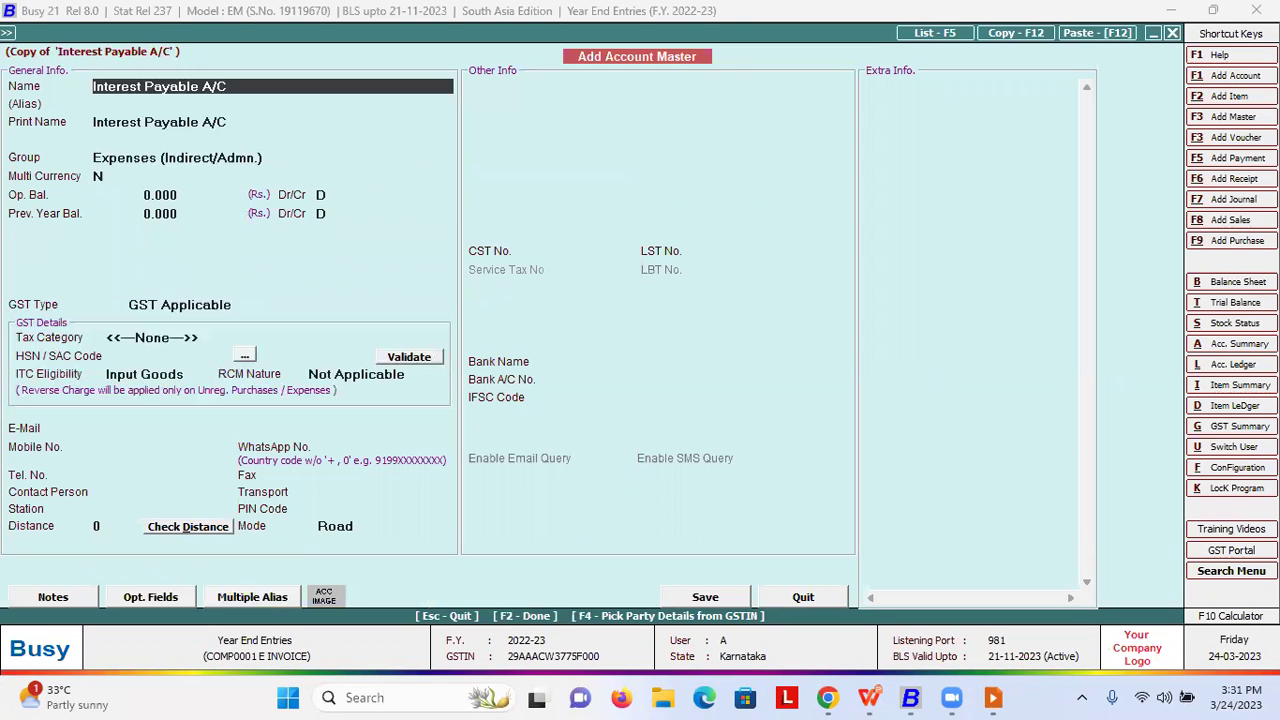
# - Rename the copied account Interest Receivable A/C, set its group to Income (Indirect) and save it
pyautogui.moveTo(201, 87); pyautogui.dragTo(145, 87)
pyautogui.write('Receivable')
pyautogui.press('Return')
pyautogui.press('Return')
pyautogui.write('inc')
pyautogui.press('Down')
pyautogui.press('Return')
pyautogui.press('F2')
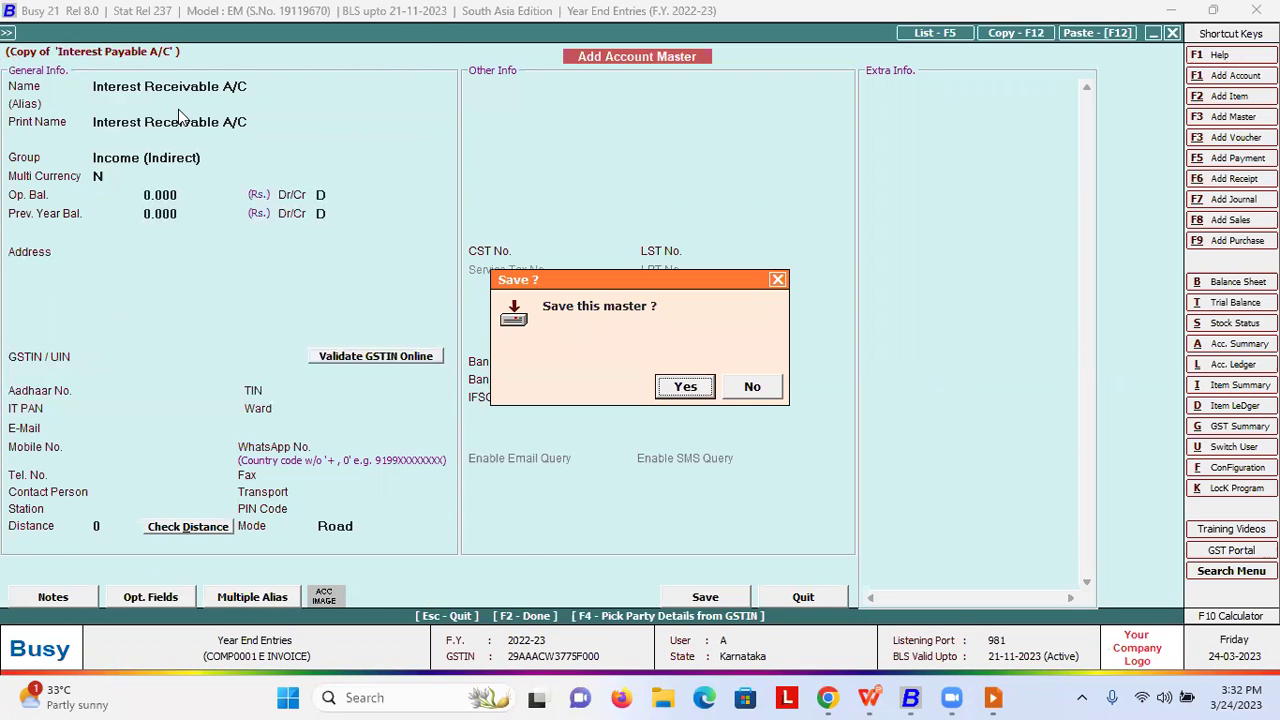
pyautogui.press('Return')
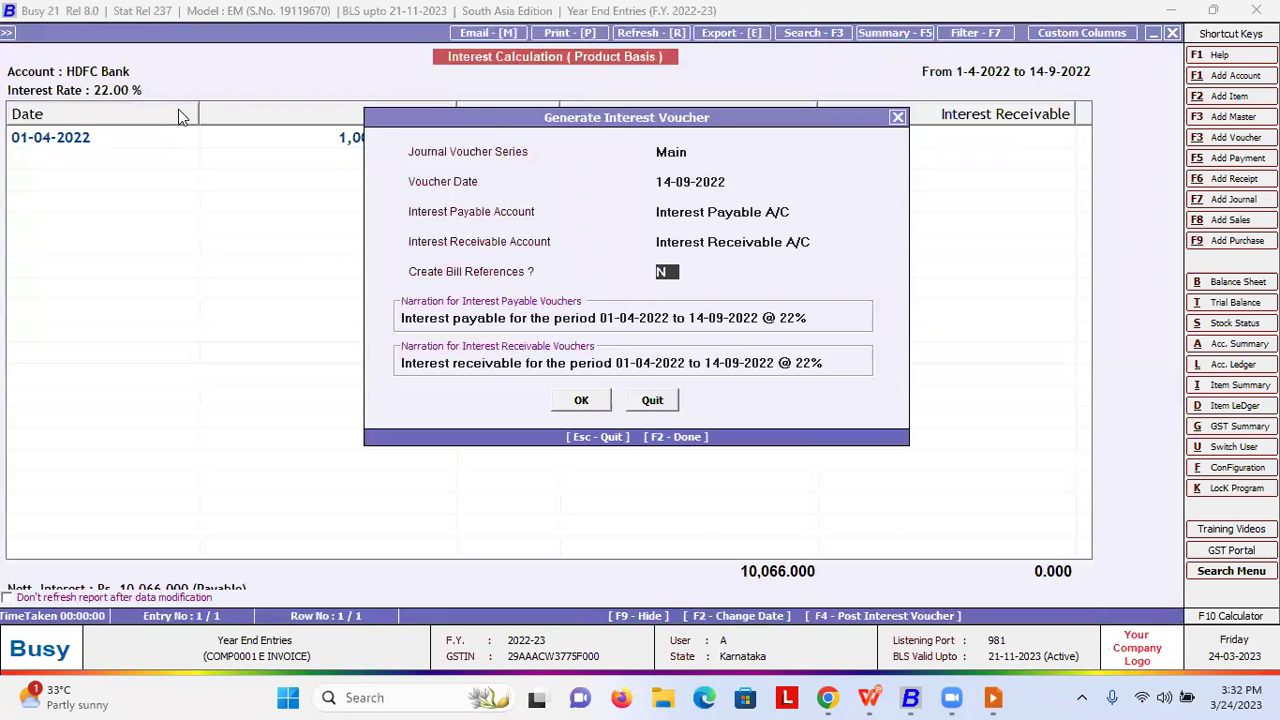
# - Enable bill references, post the interest voucher for HDFC Bank and close the interest report
pyautogui.press('y')
pyautogui.press('F2')
pyautogui.press('Return')
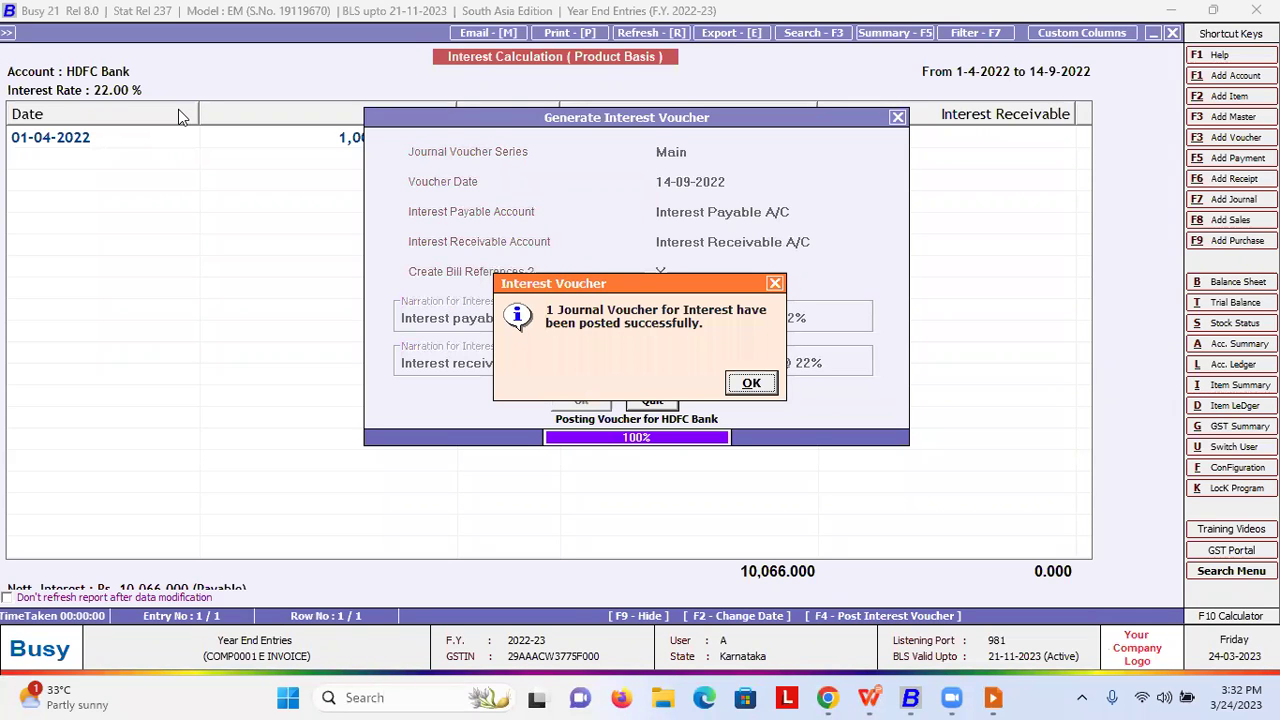
pyautogui.press('Return')
pyautogui.press('Escape')
pyautogui.press('Escape')
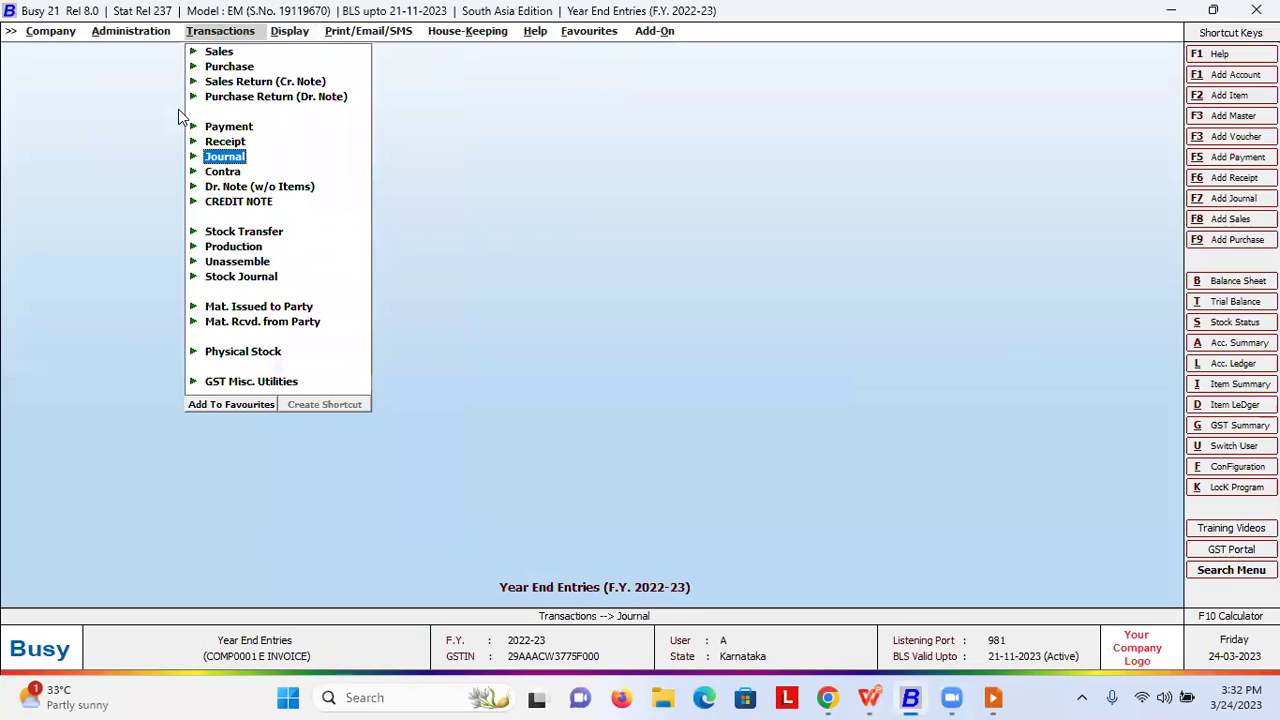
# - List the journal vouchers of all series from 01-04-2022 to 14-09-2022 on screen, review the entries and close the list
pyautogui.press('Return')
pyautogui.press('Down')
pyautogui.press('Down')
pyautogui.press('Return')
pyautogui.press('Return')
pyautogui.press('Return')
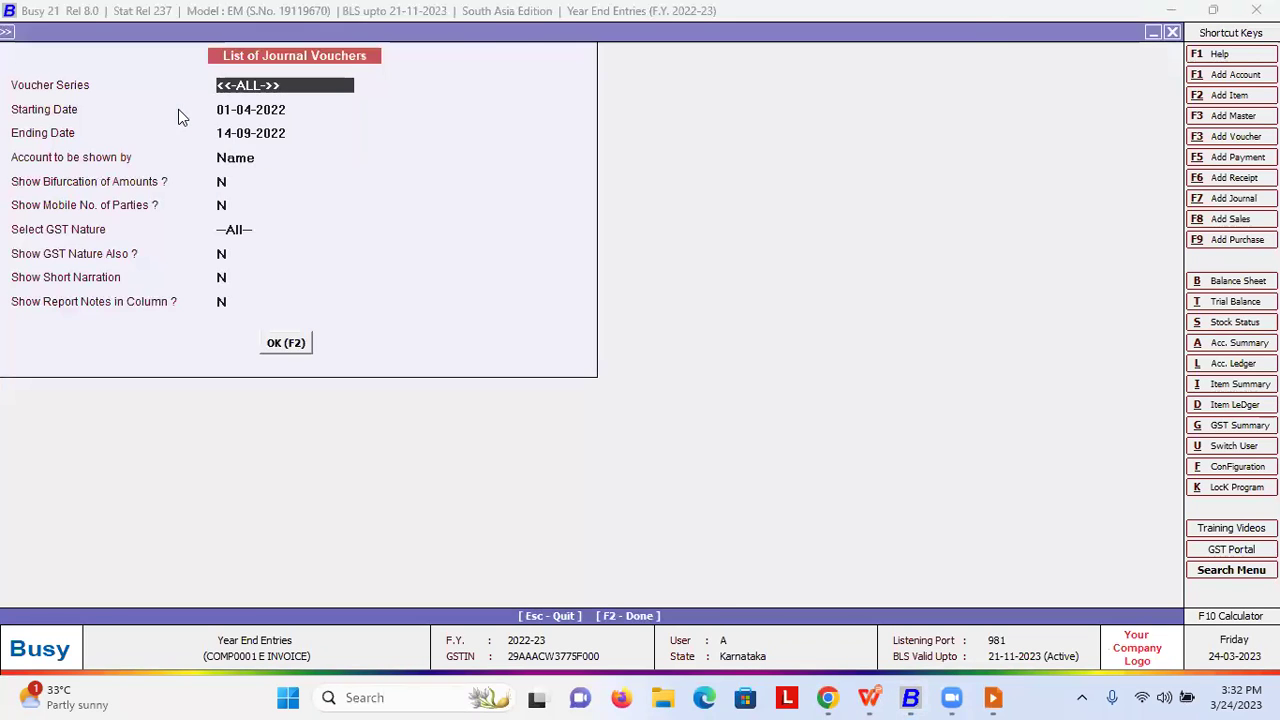
pyautogui.press('F2')
pyautogui.press('Down')
pyautogui.press('Up')
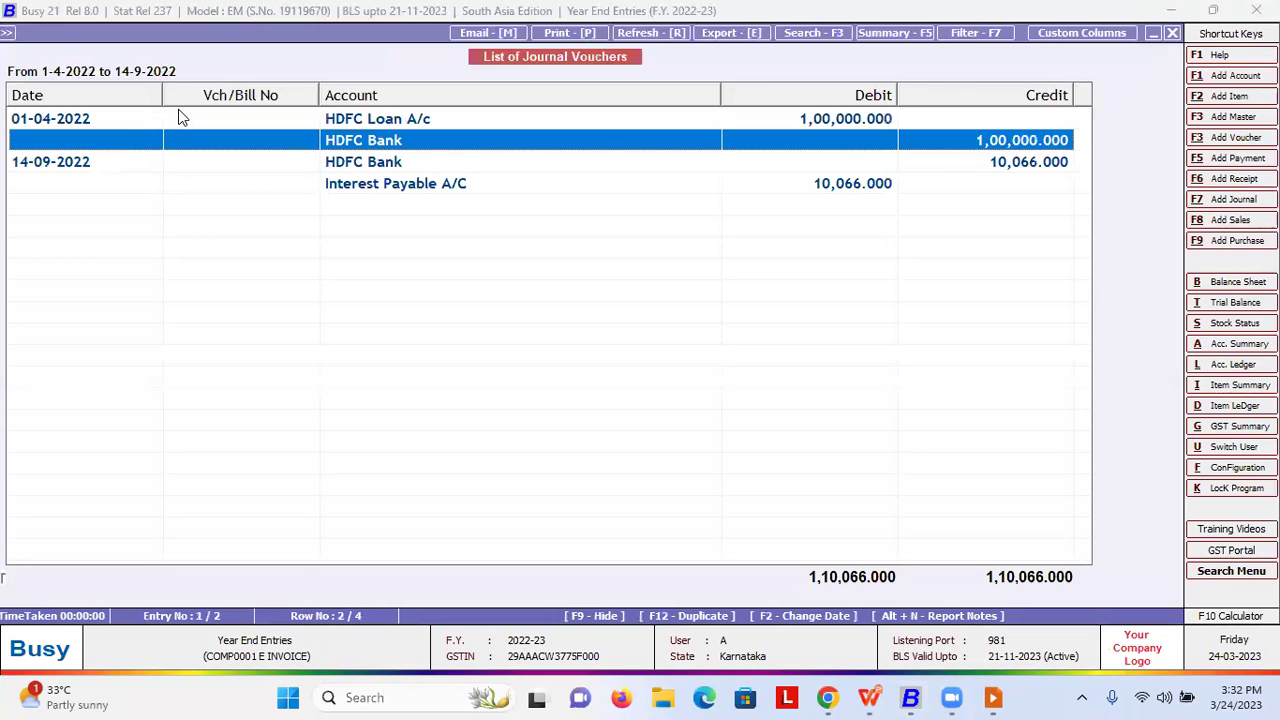
pyautogui.press('Escape')
pyautogui.press('Escape')
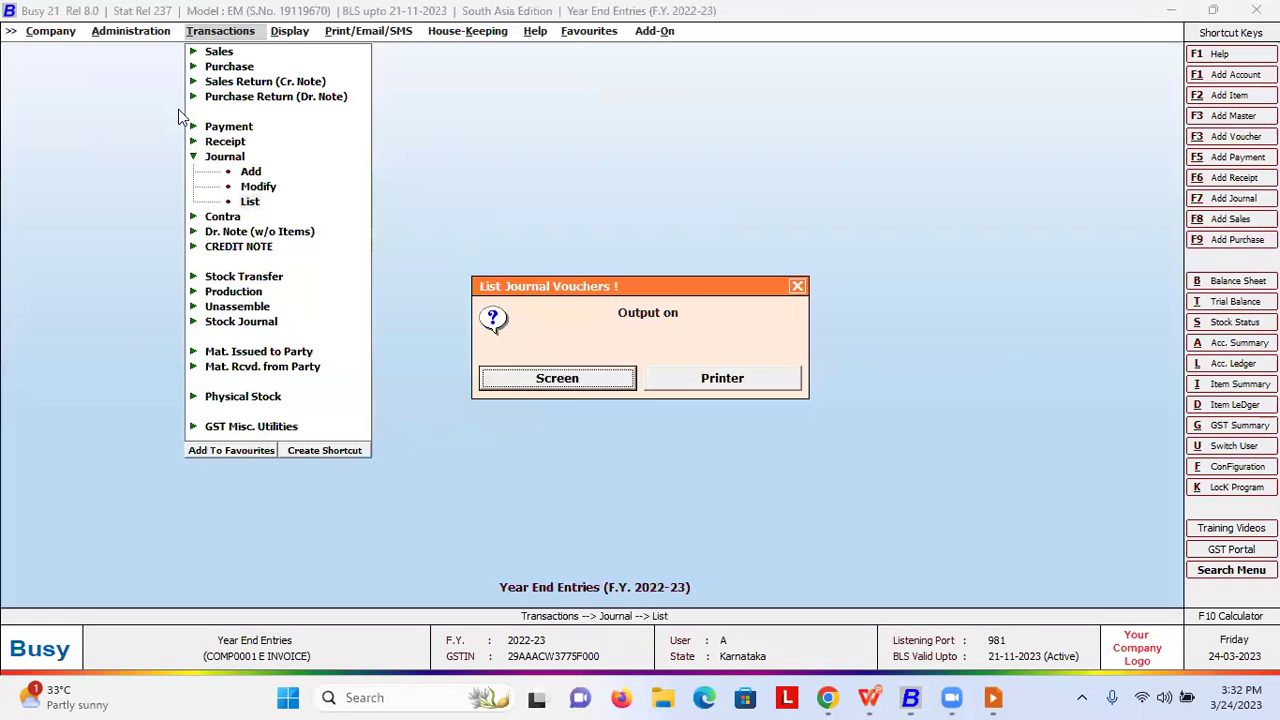
pyautogui.press('Escape')
pyautogui.press('Escape')
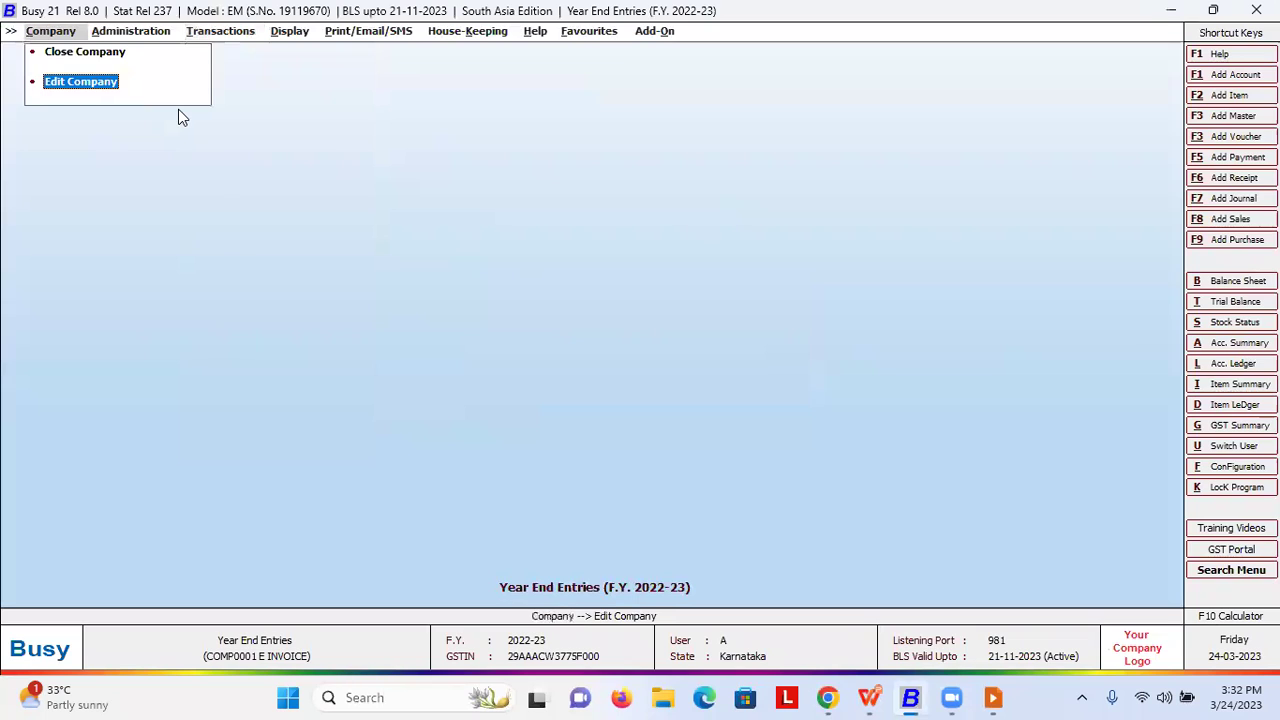
# - Close the current company and bring up the list of companies to open
pyautogui.press('Up')
pyautogui.press('Return')
pyautogui.press('Down')
pyautogui.press('Up')
pyautogui.press('Return')
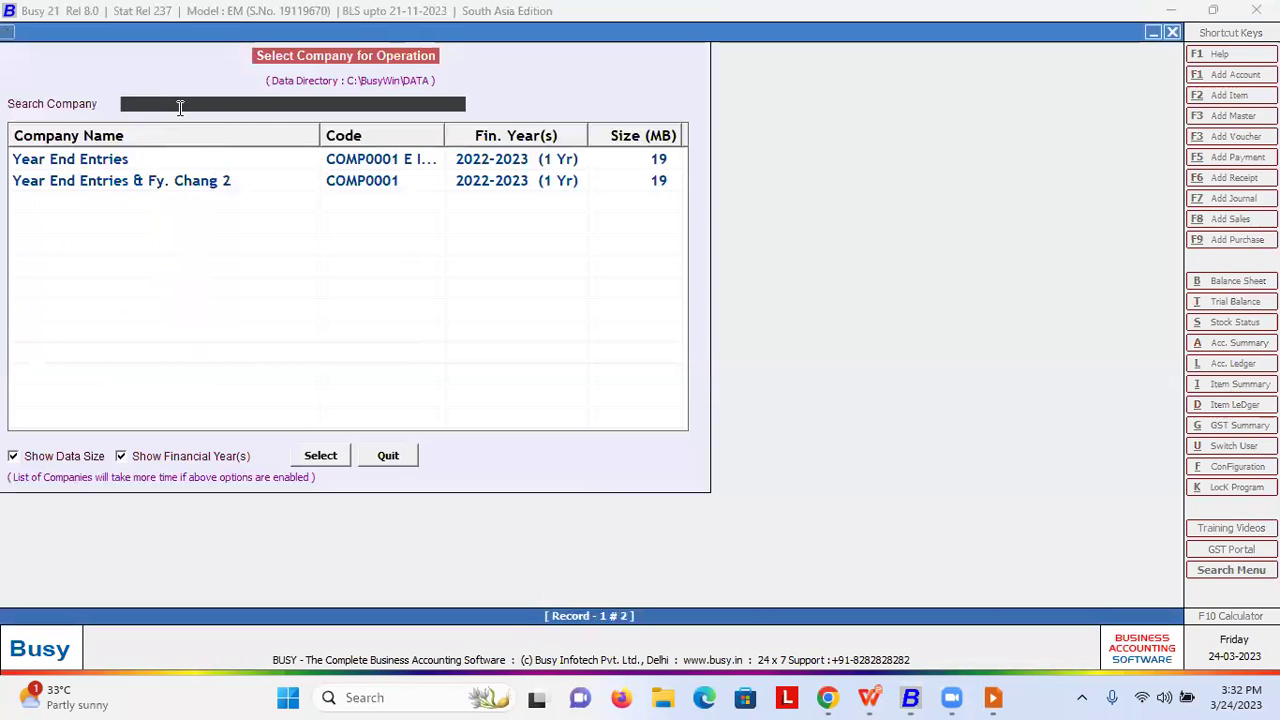
# - Open the company Year End Entries & Fy. Chang 2 and log in with the user name and account password
pyautogui.press('Down')
pyautogui.press('Return')
pyautogui.write('A')
pyautogui.press('Return')
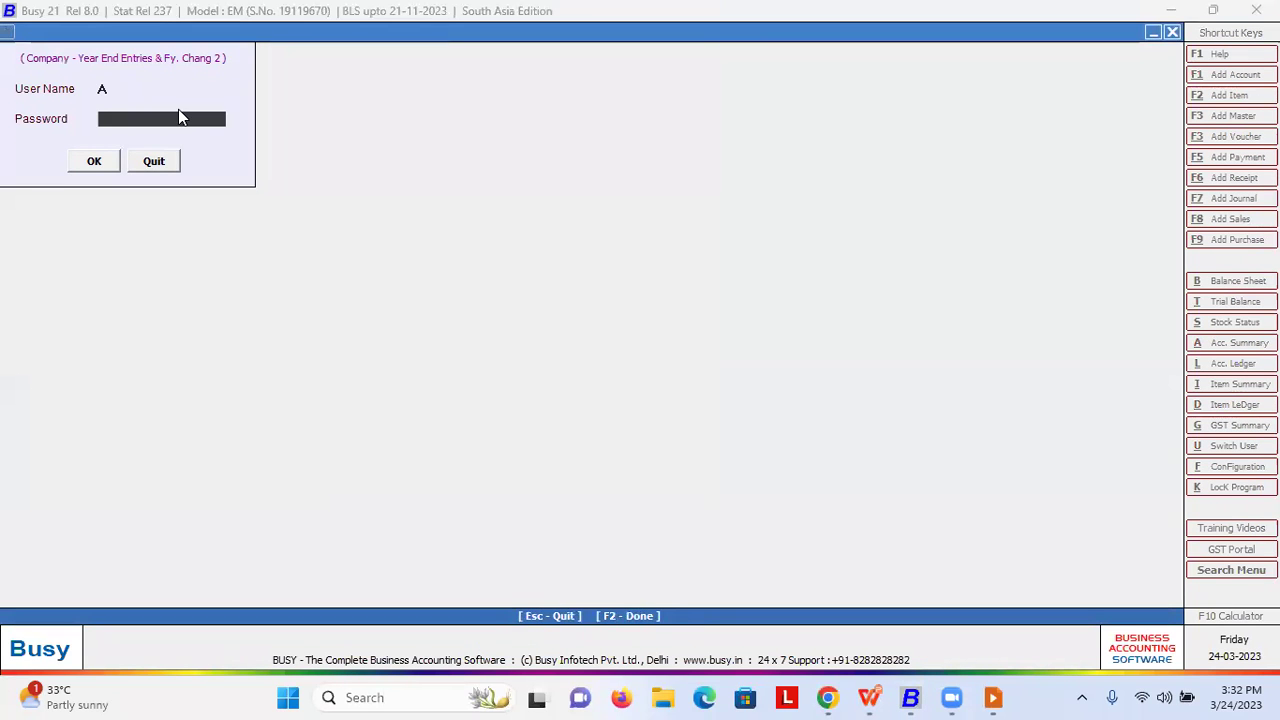
pyautogui.write('a')
pyautogui.press('Return')
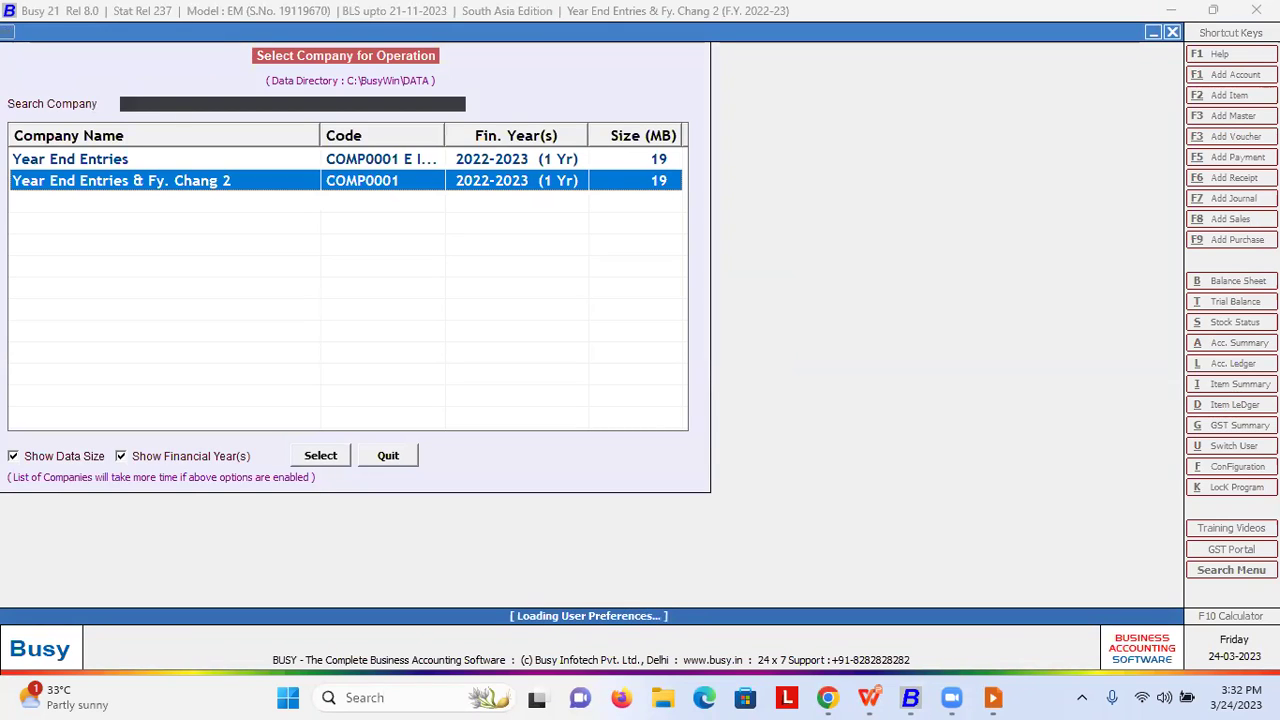
pyautogui.press('Right')
pyautogui.press('Right')
pyautogui.press('Right')
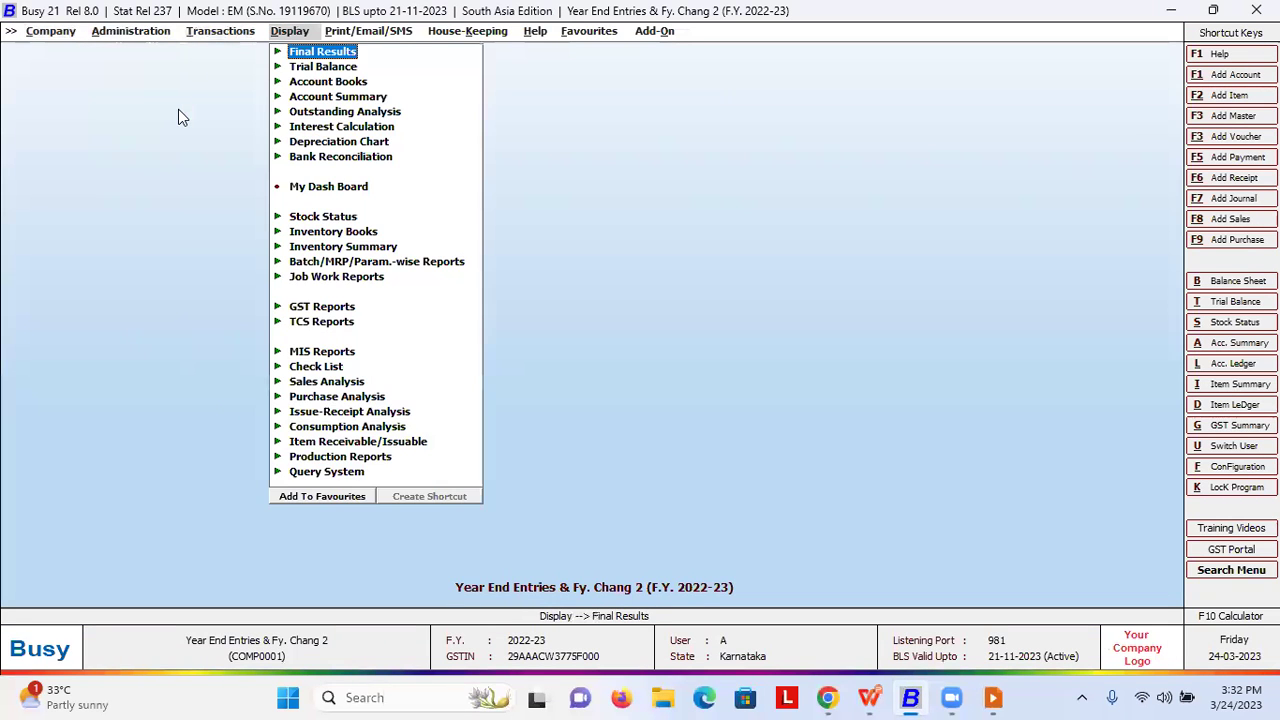
pyautogui.press('Left')
pyautogui.press('Left')
pyautogui.press('Right')
pyautogui.press('Down')
pyautogui.press('Down')
pyautogui.press('Down')
pyautogui.press('Up')
pyautogui.press('Up')
pyautogui.press('Up')
pyautogui.press('Right')
pyautogui.press('Return')
pyautogui.write('pla')
pyautogui.press('Return')
pyautogui.press('Escape')
pyautogui.press('Escape')
# - List the journal vouchers from 1-4-2022 to 31-3-2023 on screen
pyautogui.press('Right')
pyautogui.press('Down')
pyautogui.press('Down')
pyautogui.press('Down')
pyautogui.press('Down')
pyautogui.press('Down')
pyautogui.press('Down')
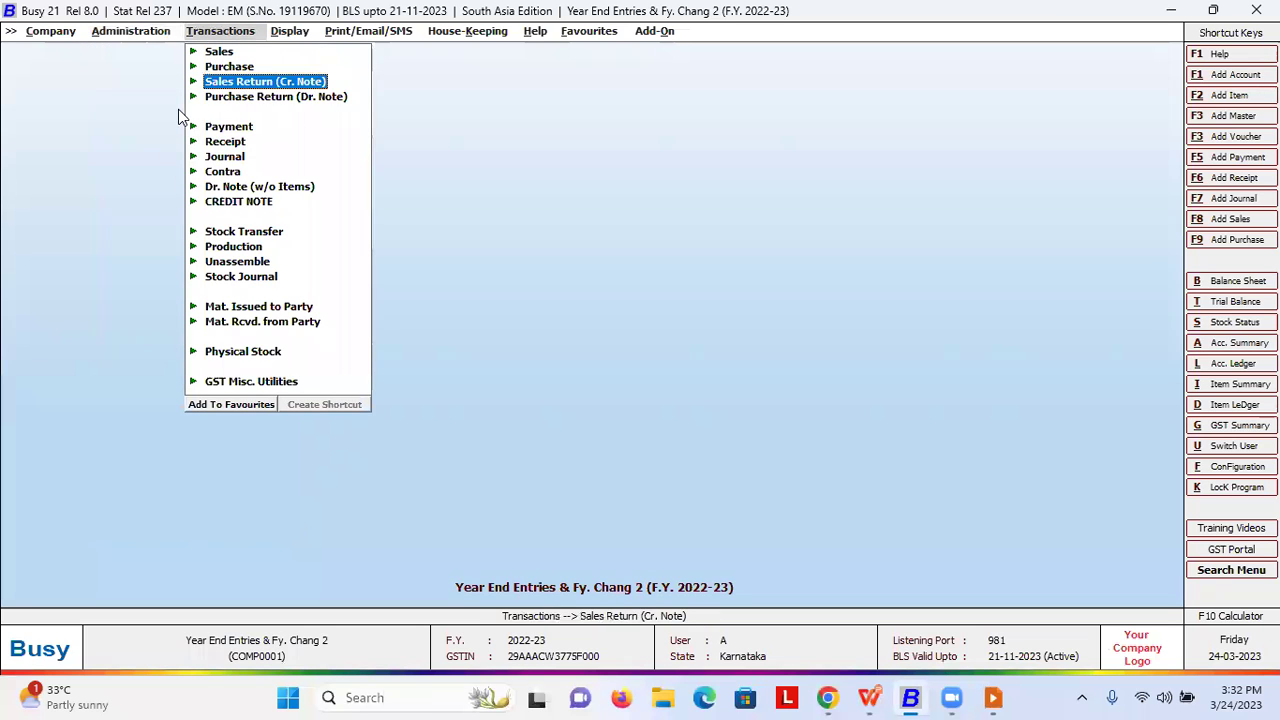
pyautogui.press('Right')
pyautogui.press('Down')
pyautogui.press('Return')
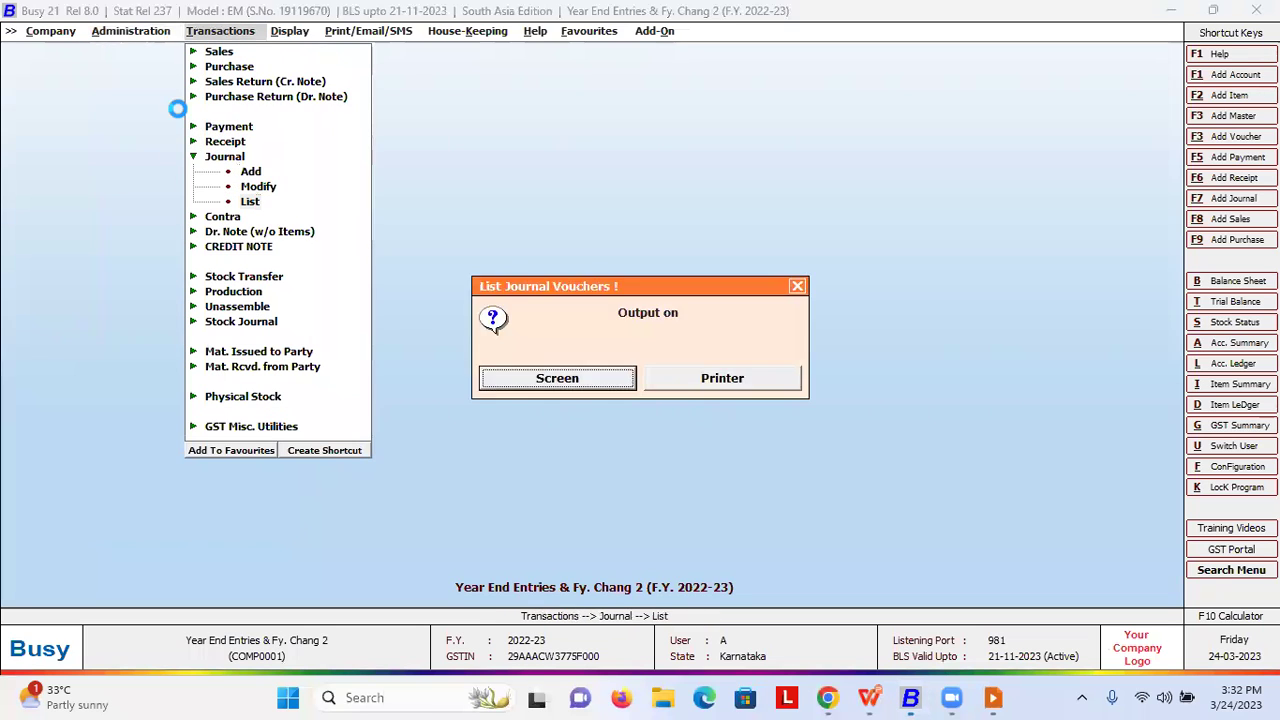
pyautogui.press('Return')
pyautogui.press('Return')
pyautogui.press('Return')
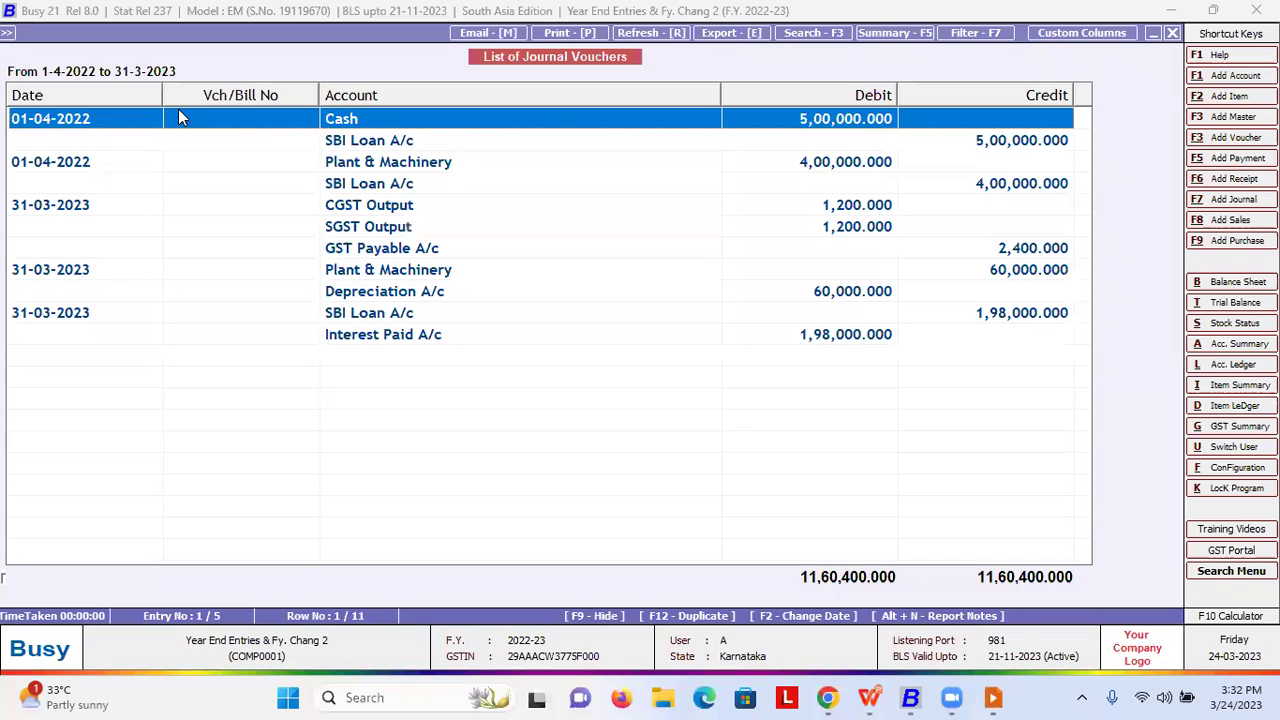
# - Open the 01-04-2022 Plant & Machinery journal voucher, review its debit and credit entries, save it and close the voucher list
pyautogui.press('Down')
pyautogui.press('Return')
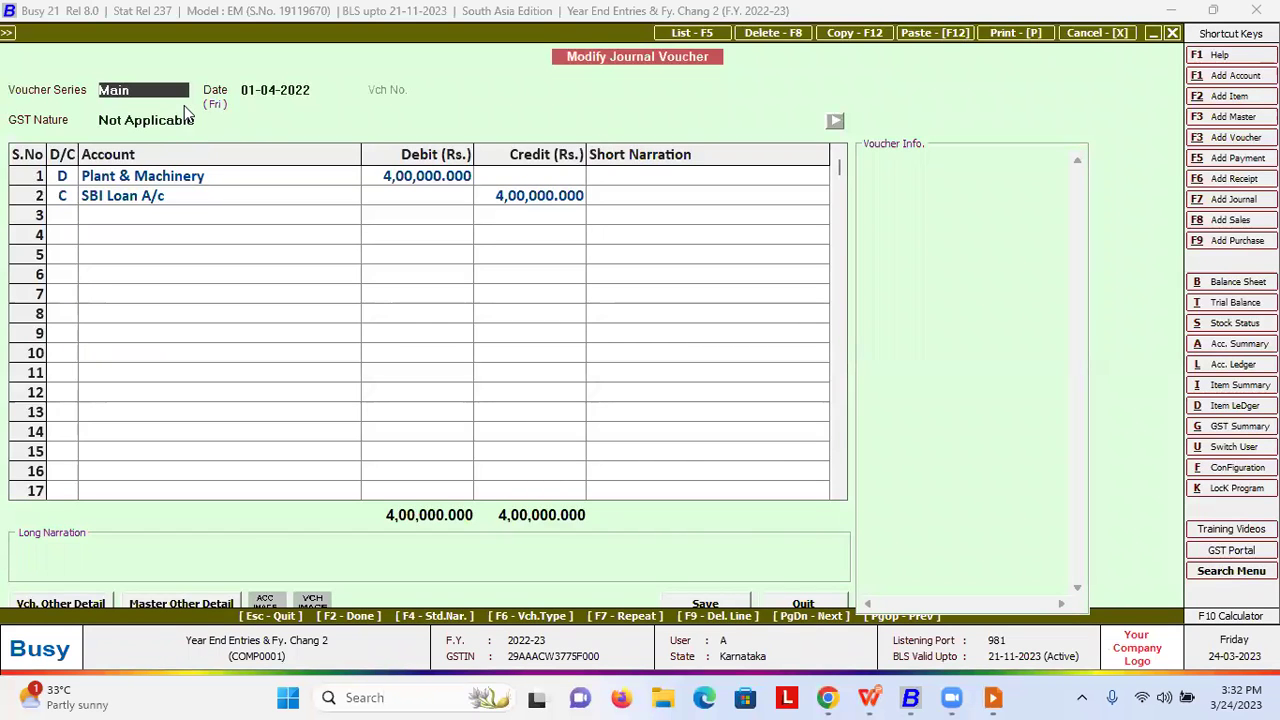
pyautogui.press('Return')
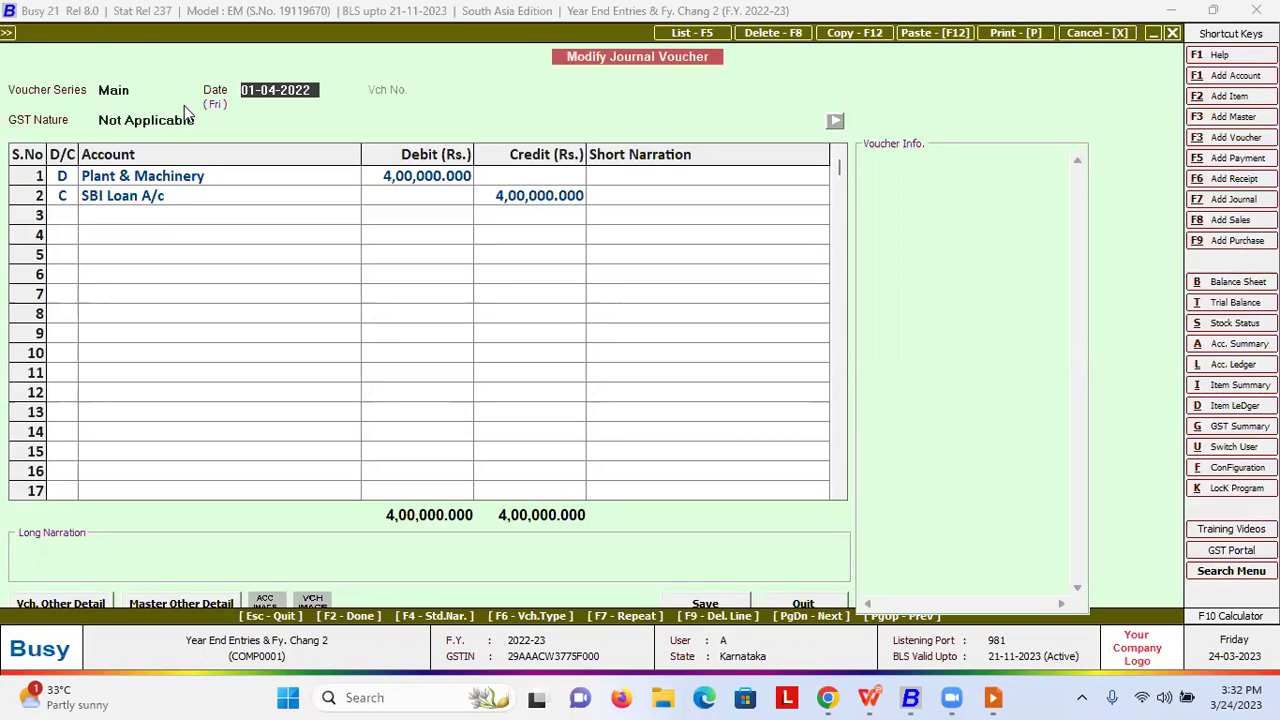
pyautogui.click(98, 178)
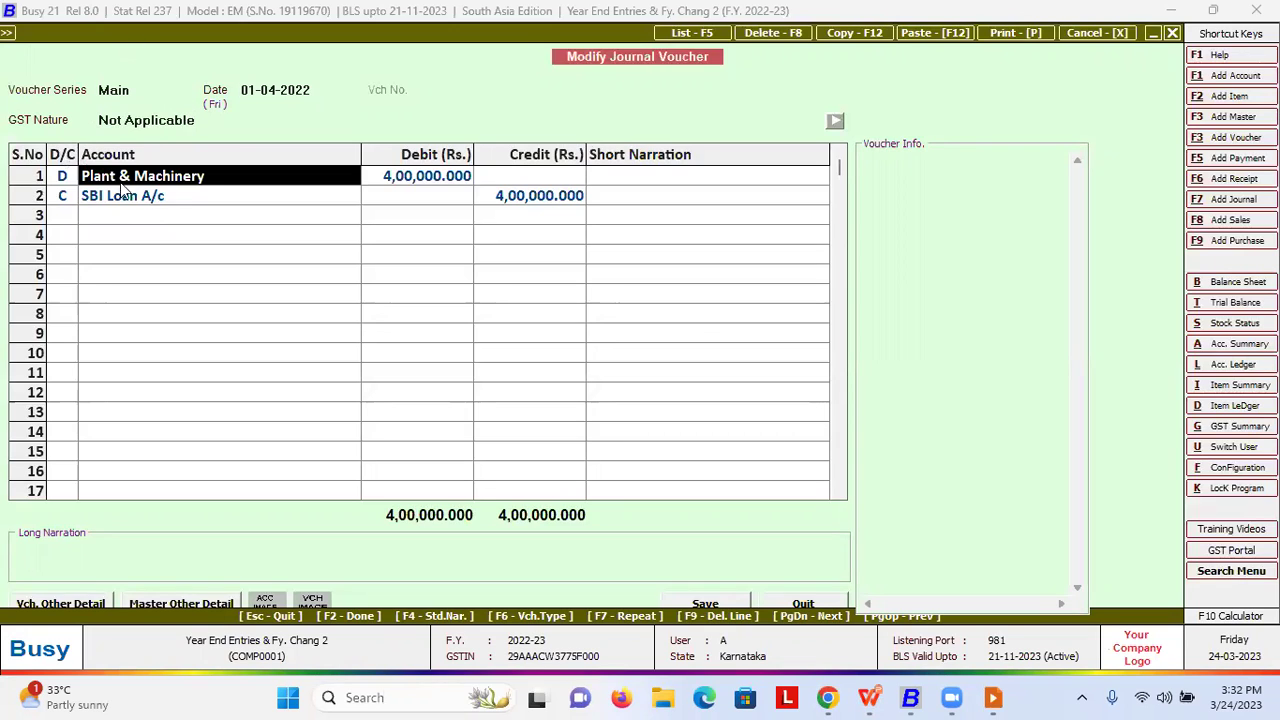
pyautogui.click(418, 178)
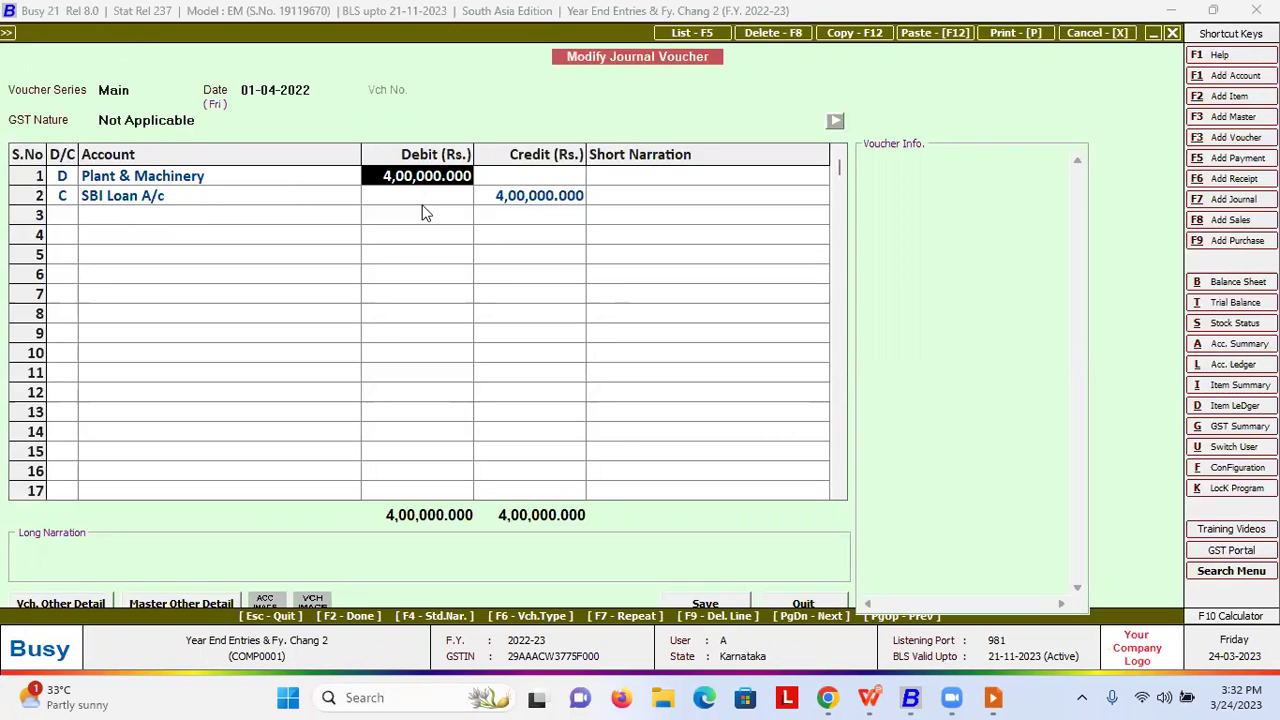
pyautogui.click(143, 206)
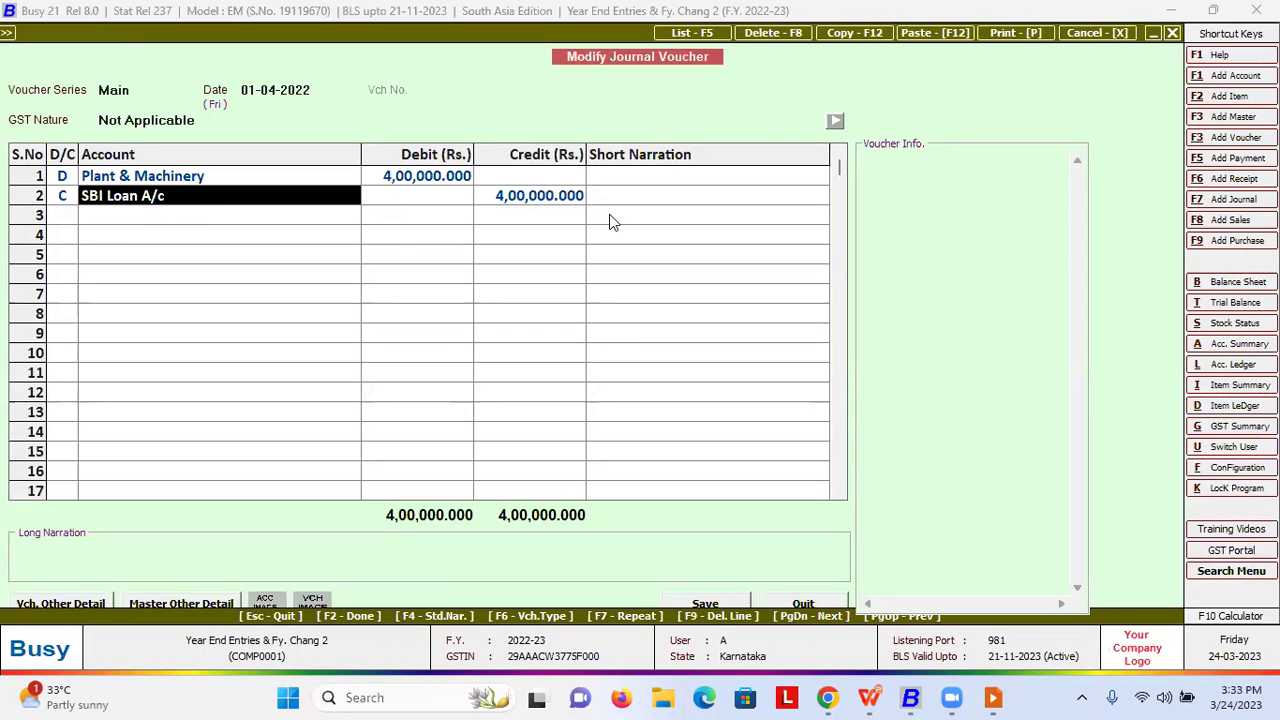
pyautogui.press('Return')
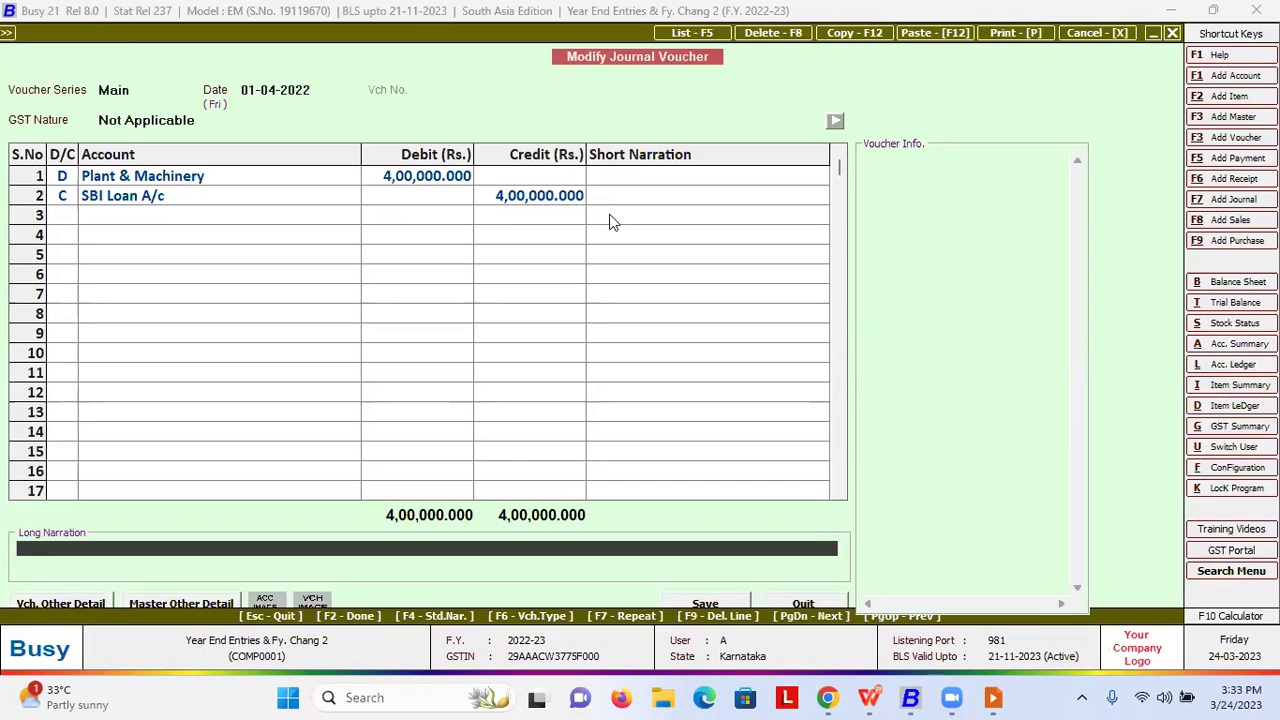
pyautogui.press('Return')
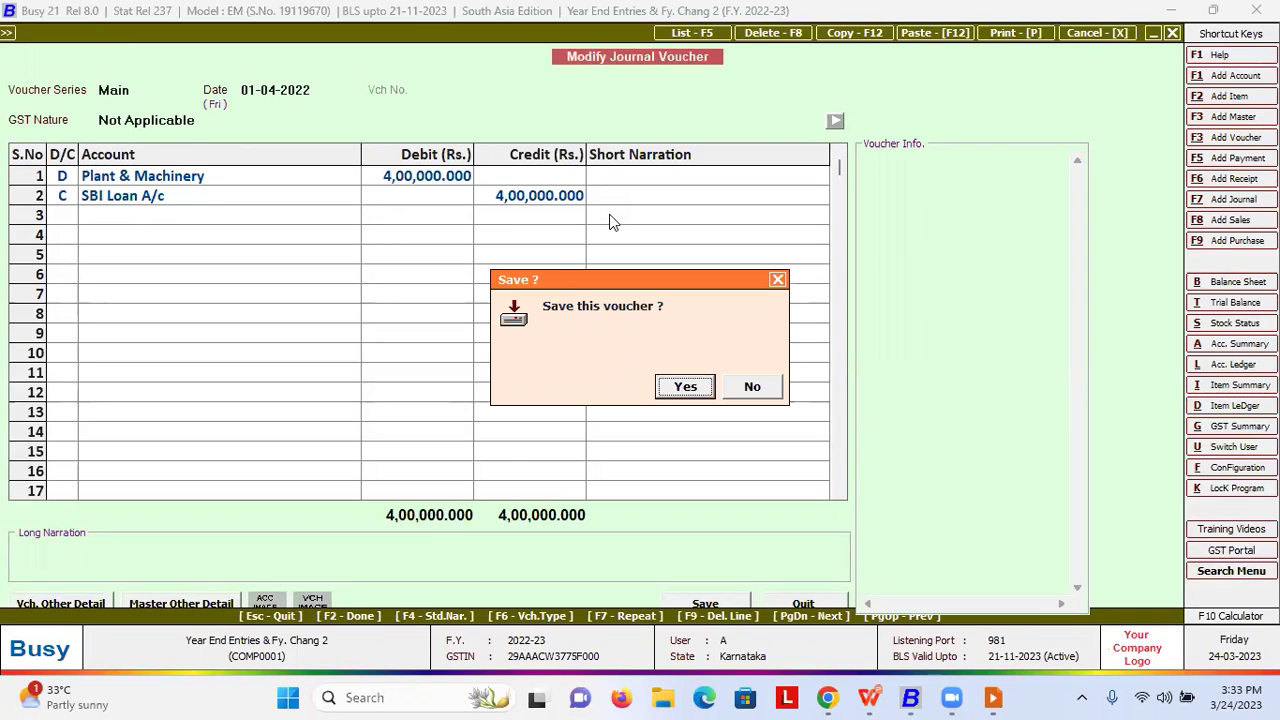
pyautogui.press('Return')
pyautogui.press('Escape')
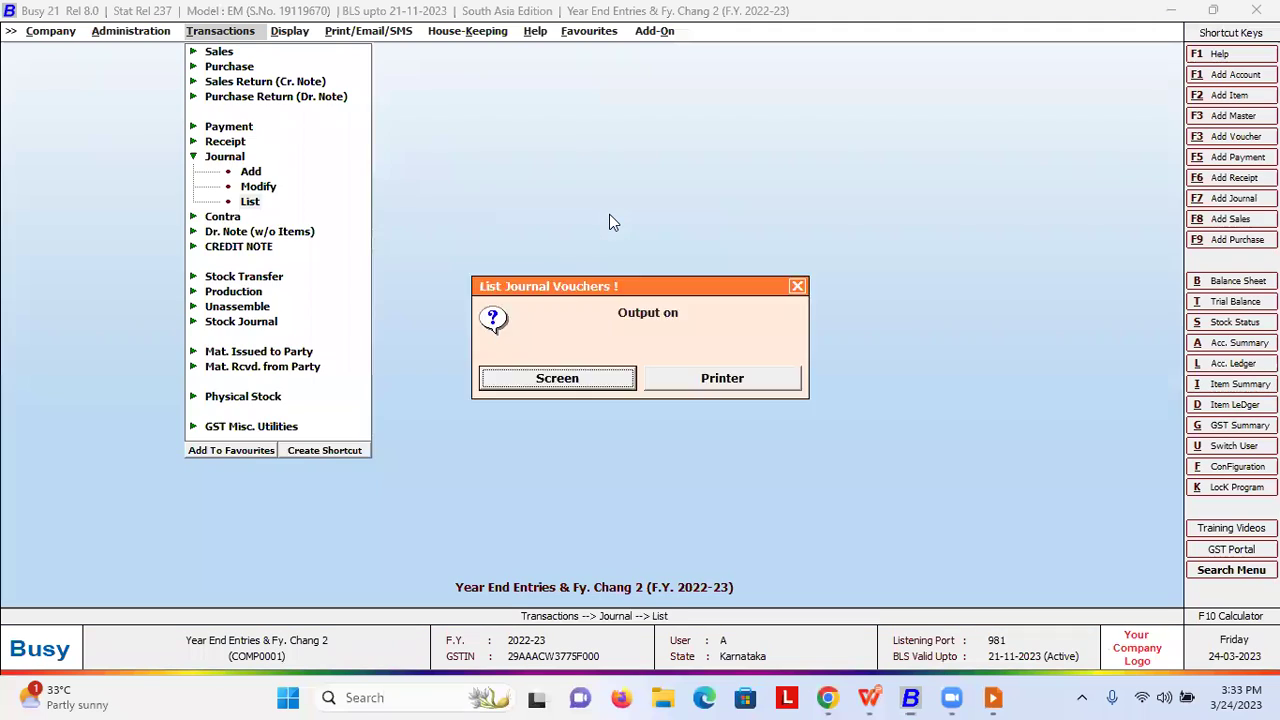
pyautogui.press('Escape')
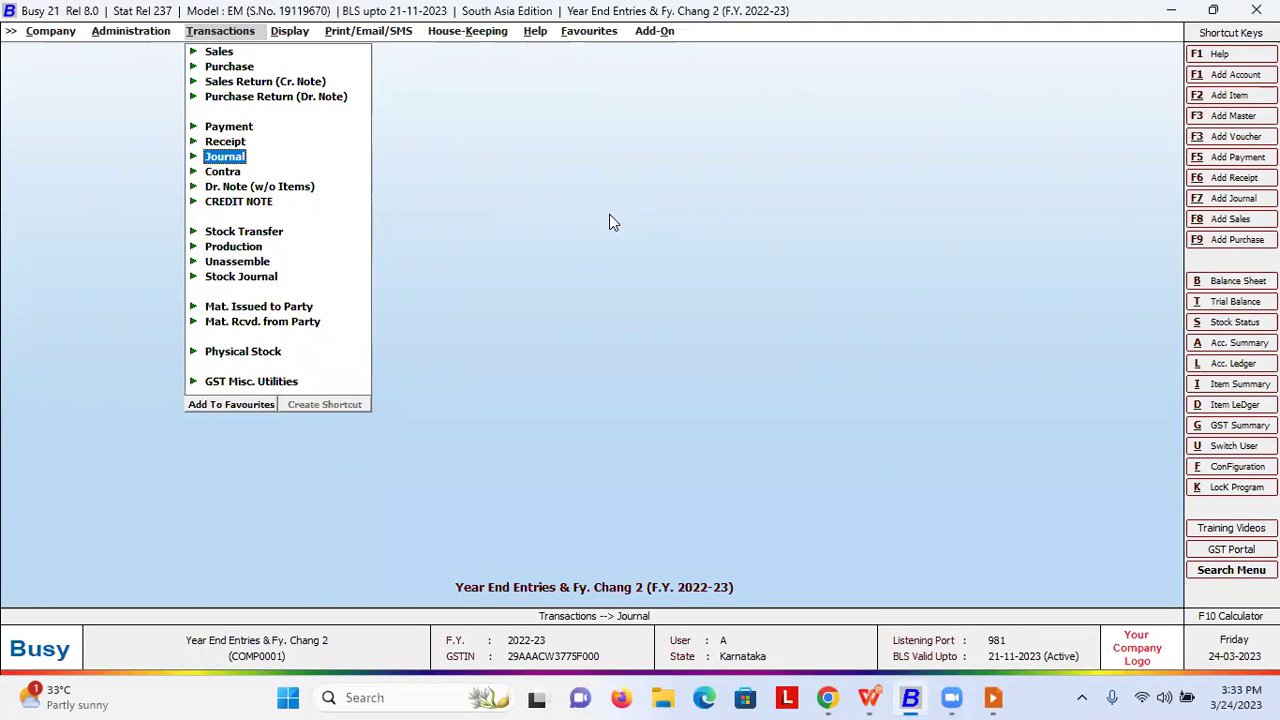
pyautogui.press('Left')
pyautogui.press('Return')
pyautogui.press('Return')
pyautogui.press('Down')
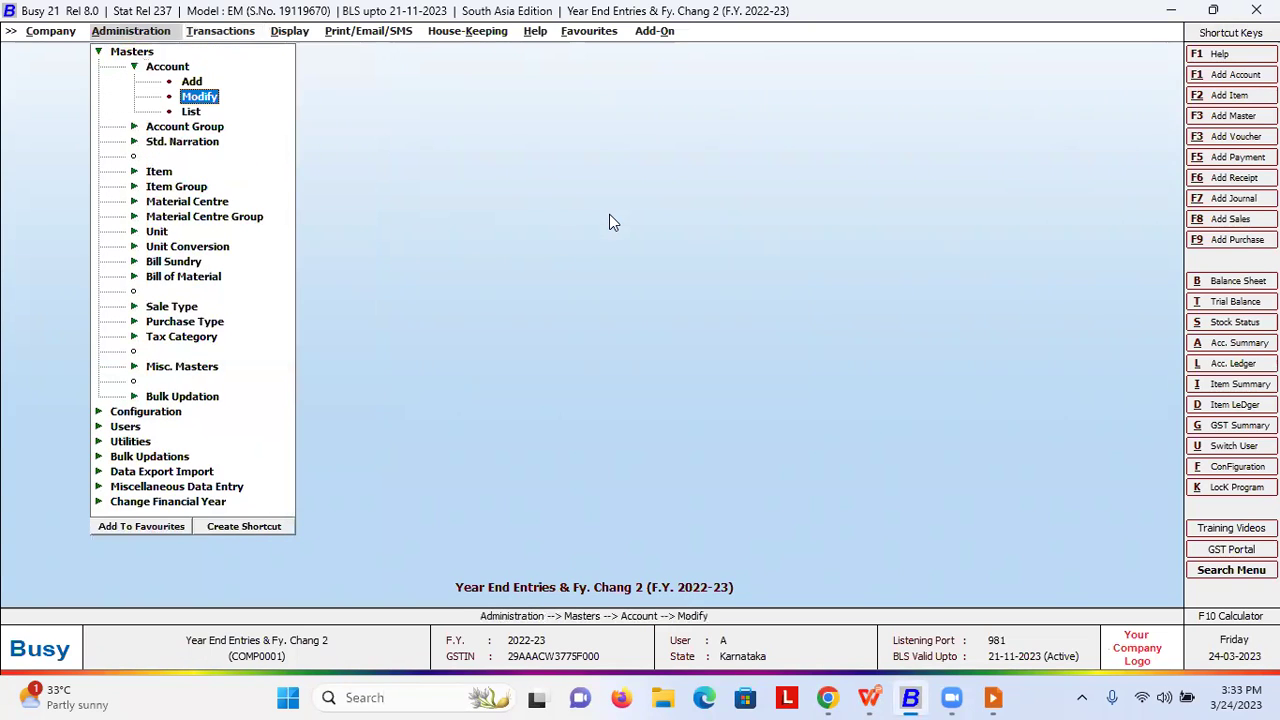
pyautogui.press('Return')
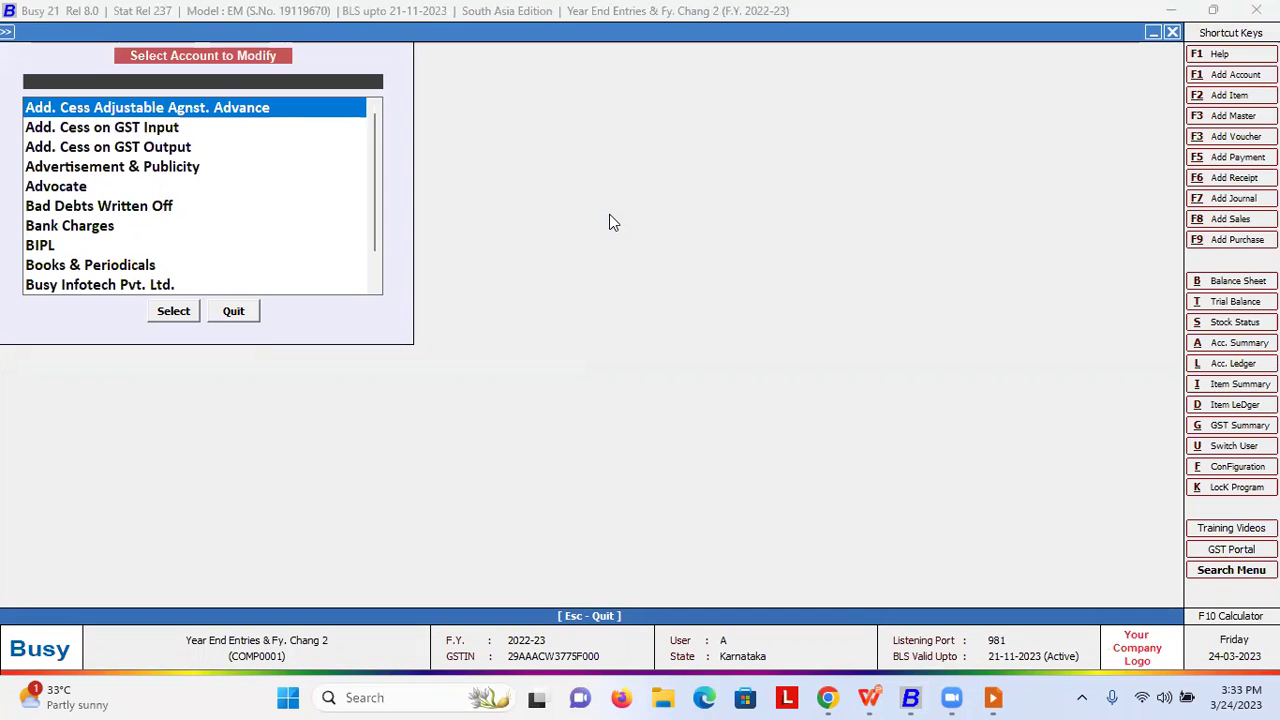
pyautogui.press('Escape')
pyautogui.press('Escape')
pyautogui.press('Escape')
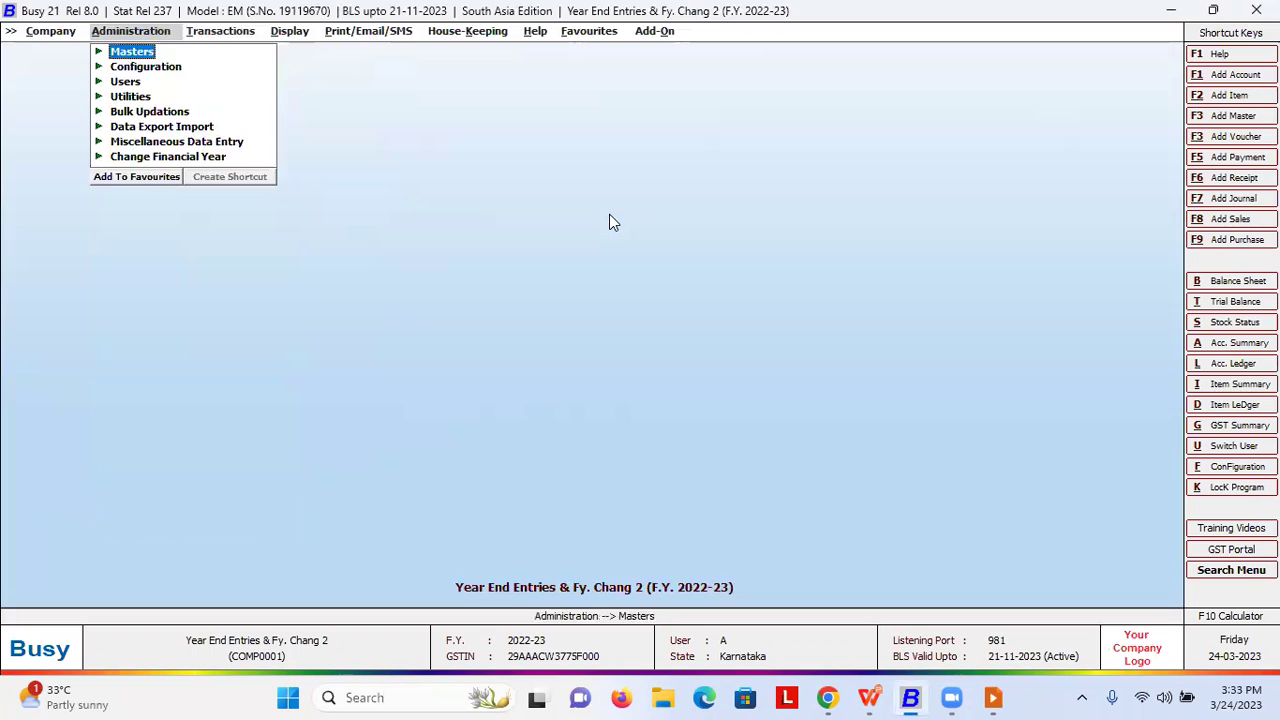
# - Check the Company's Act Depreciation option in the Accounts features configuration and leave the configuration
pyautogui.press('Down')
pyautogui.press('Return')
pyautogui.press('Return')
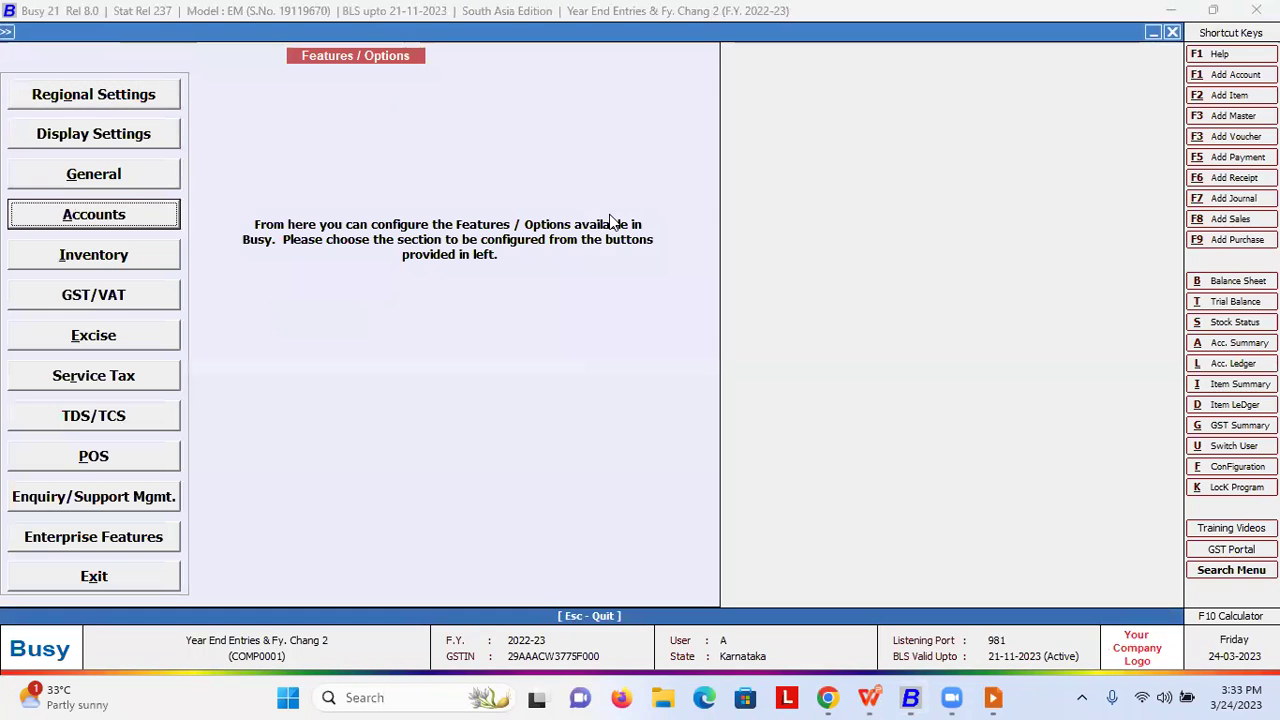
pyautogui.press('Return')
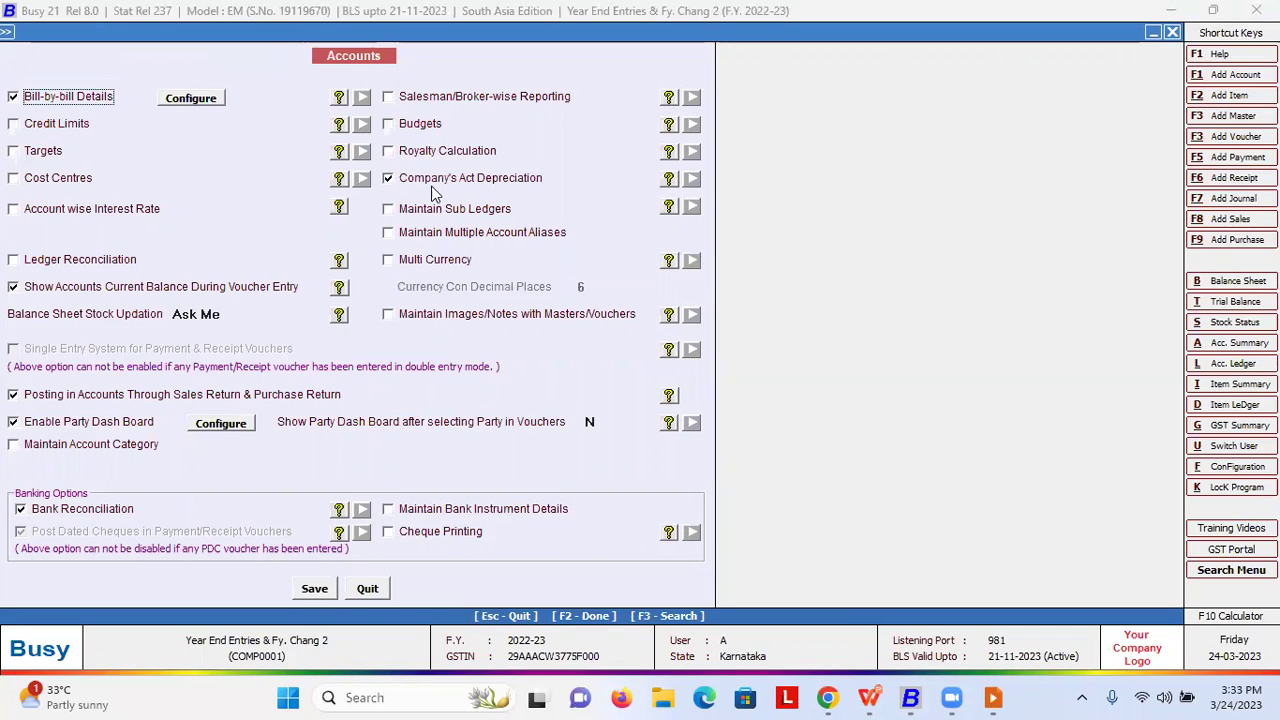
pyautogui.press('F3')
pyautogui.write('company')
pyautogui.press('Return')
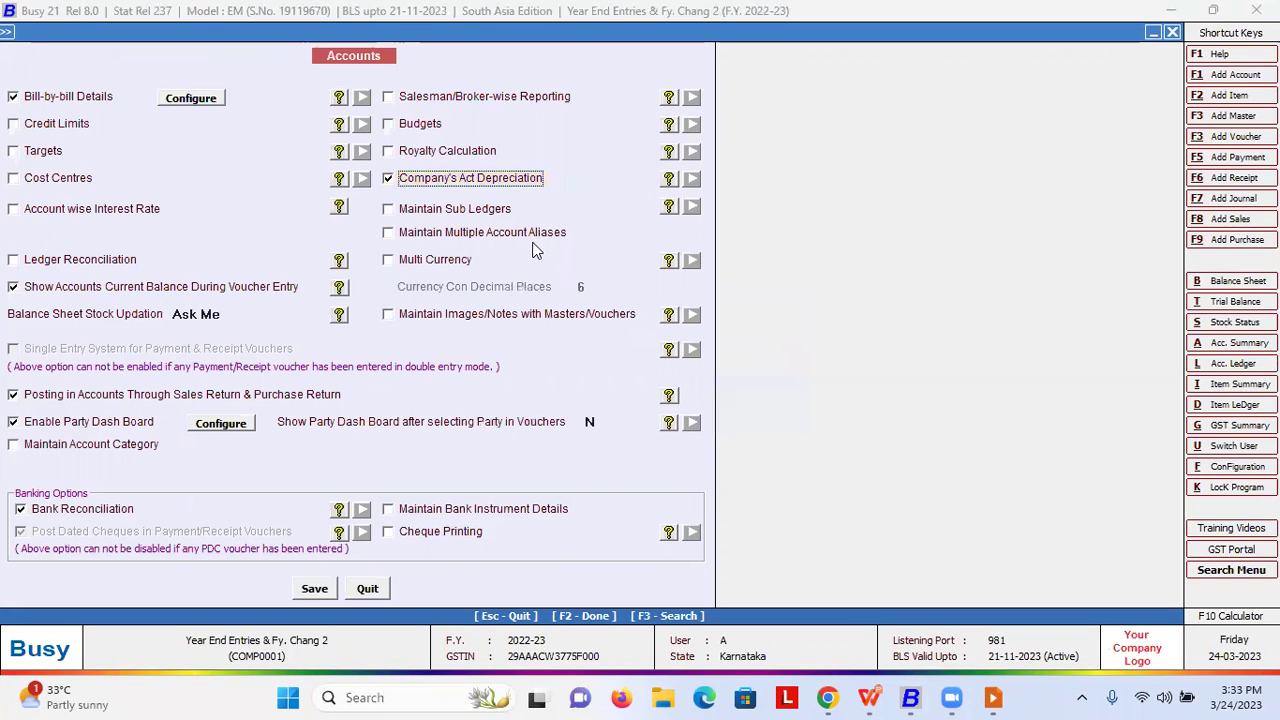
pyautogui.press('Escape')
pyautogui.press('Escape')
pyautogui.press('Up')
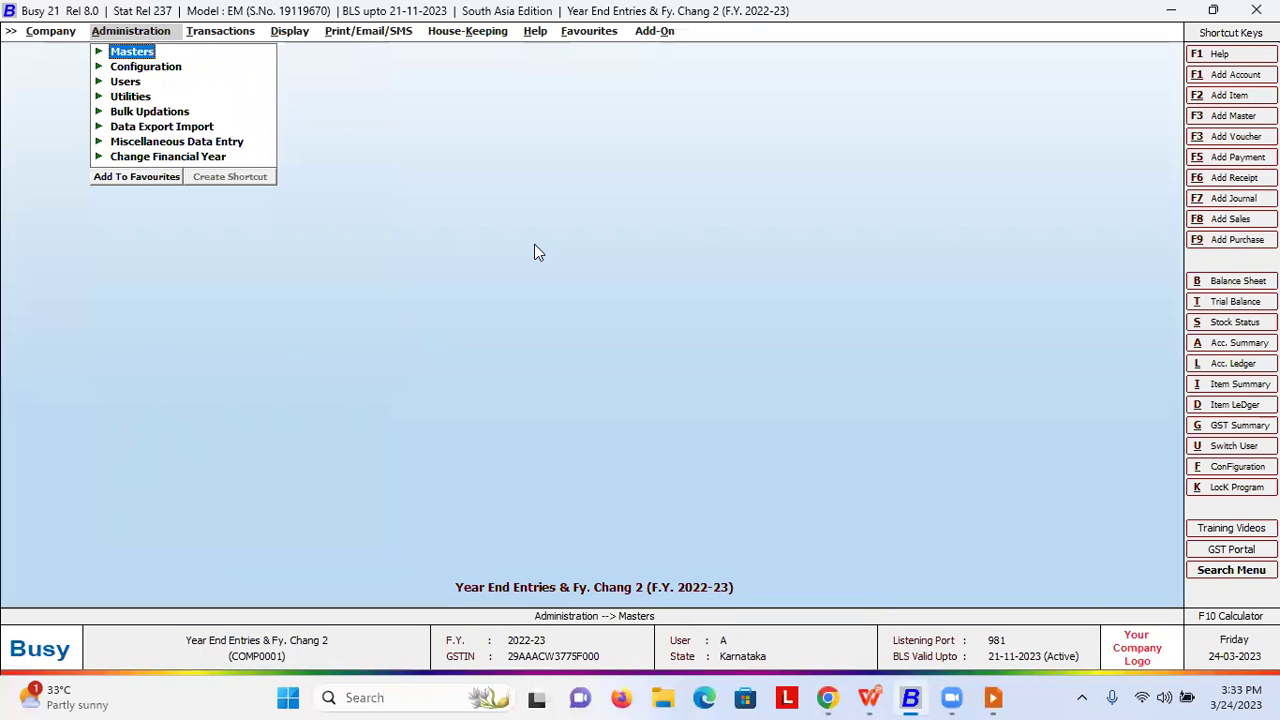
# - Open the Plant & Machinery account for modification, examine its depreciation rates and close the account
pyautogui.press('Return')
pyautogui.press('Return')
pyautogui.press('Down')
pyautogui.press('Return')
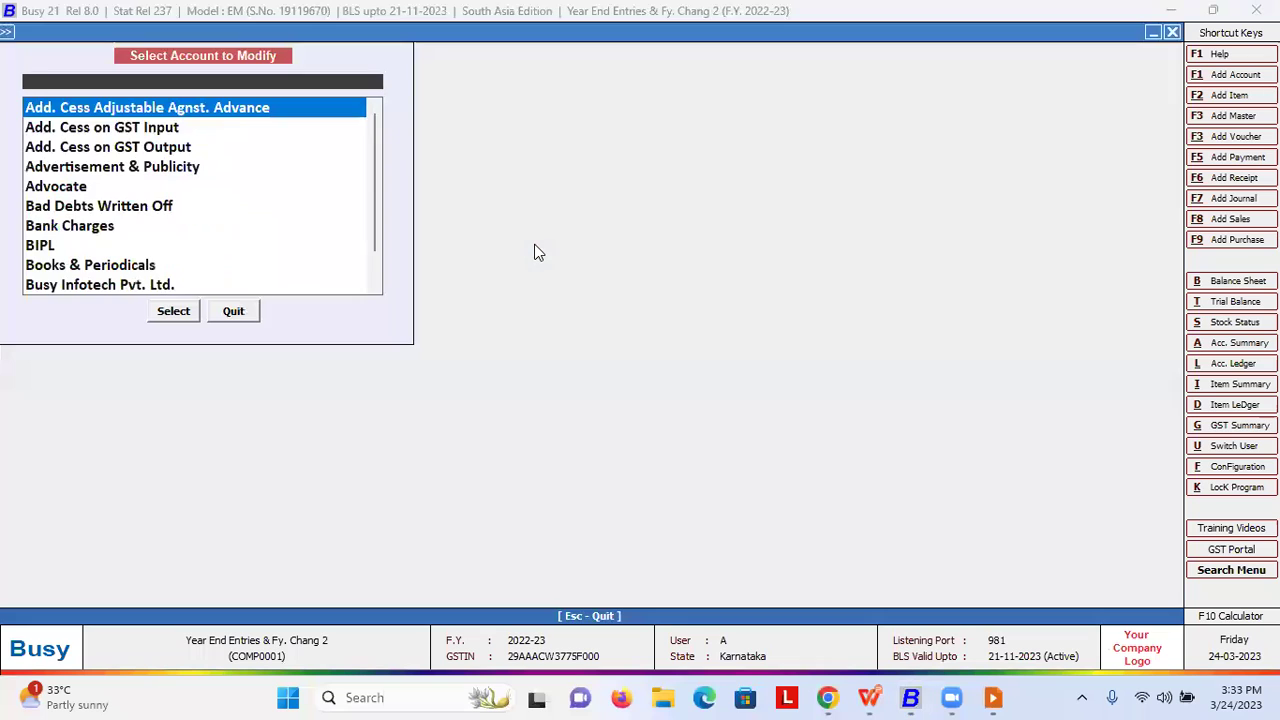
pyautogui.write('pla')
pyautogui.press('Return')
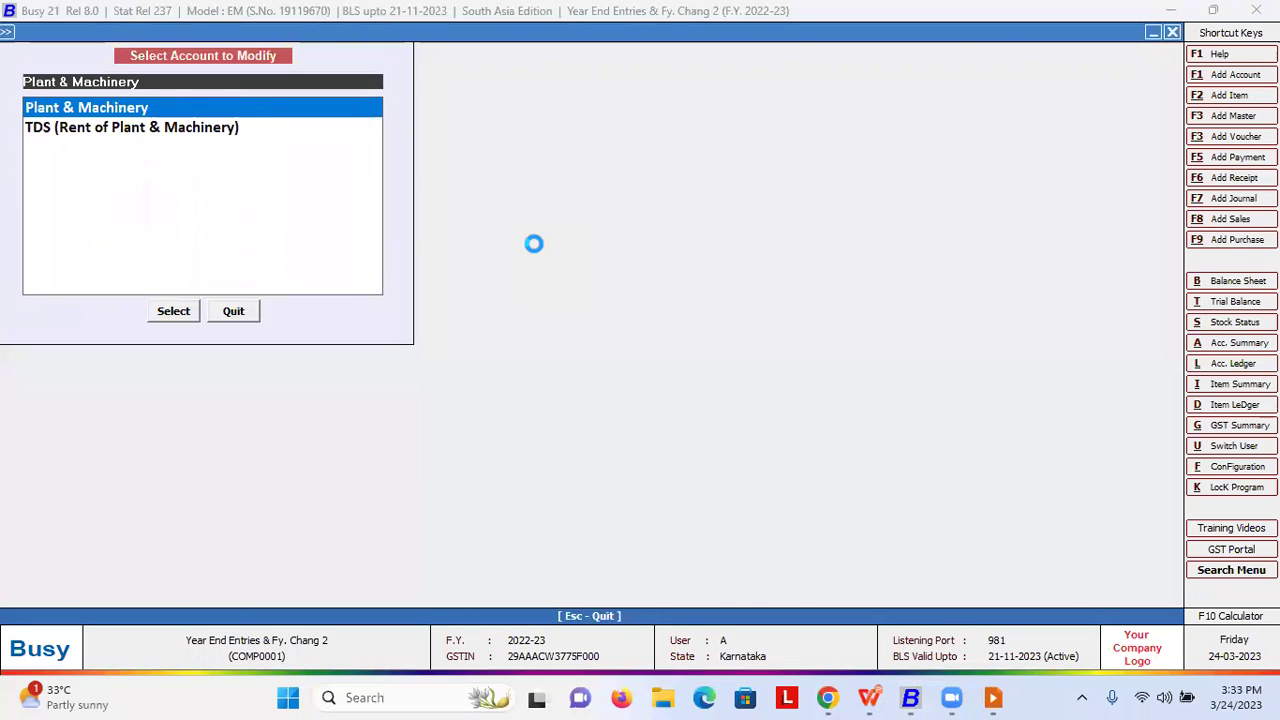
pyautogui.press('Return')
pyautogui.press('Return')
pyautogui.press('Return')
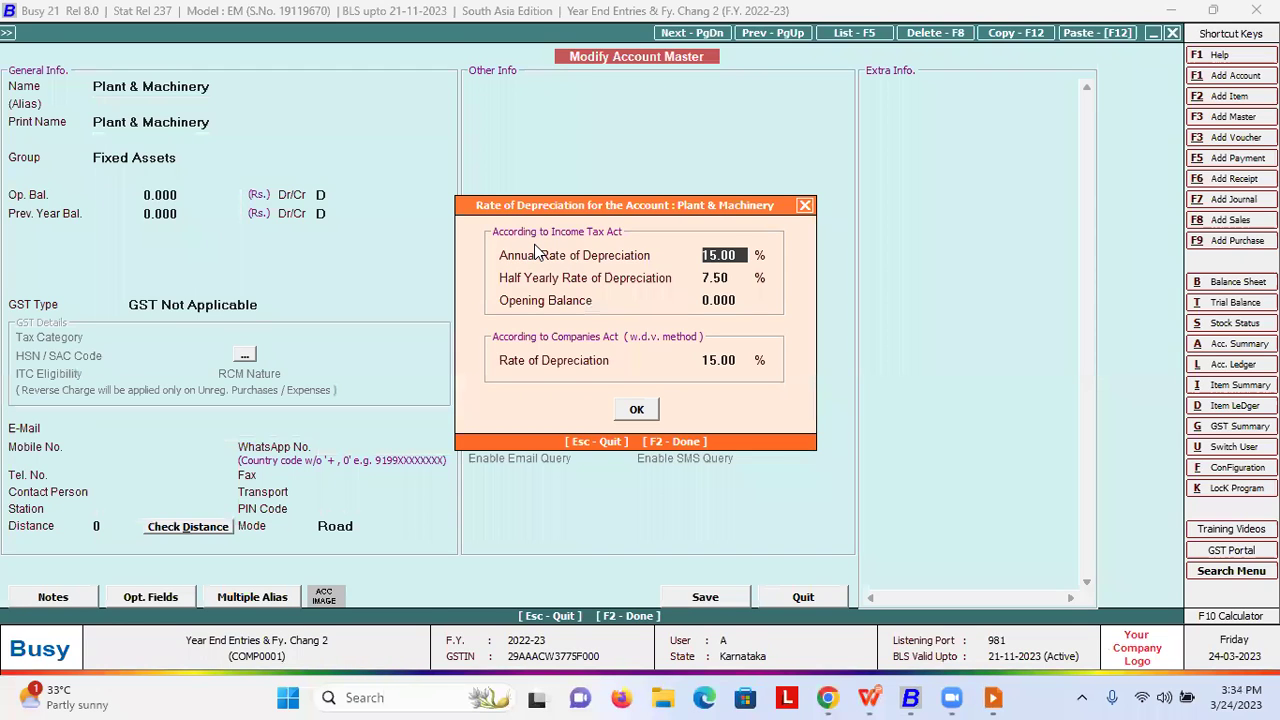
pyautogui.press('Escape')
pyautogui.press('Escape')
pyautogui.press('Return')
pyautogui.press('Escape')
pyautogui.press('Escape')
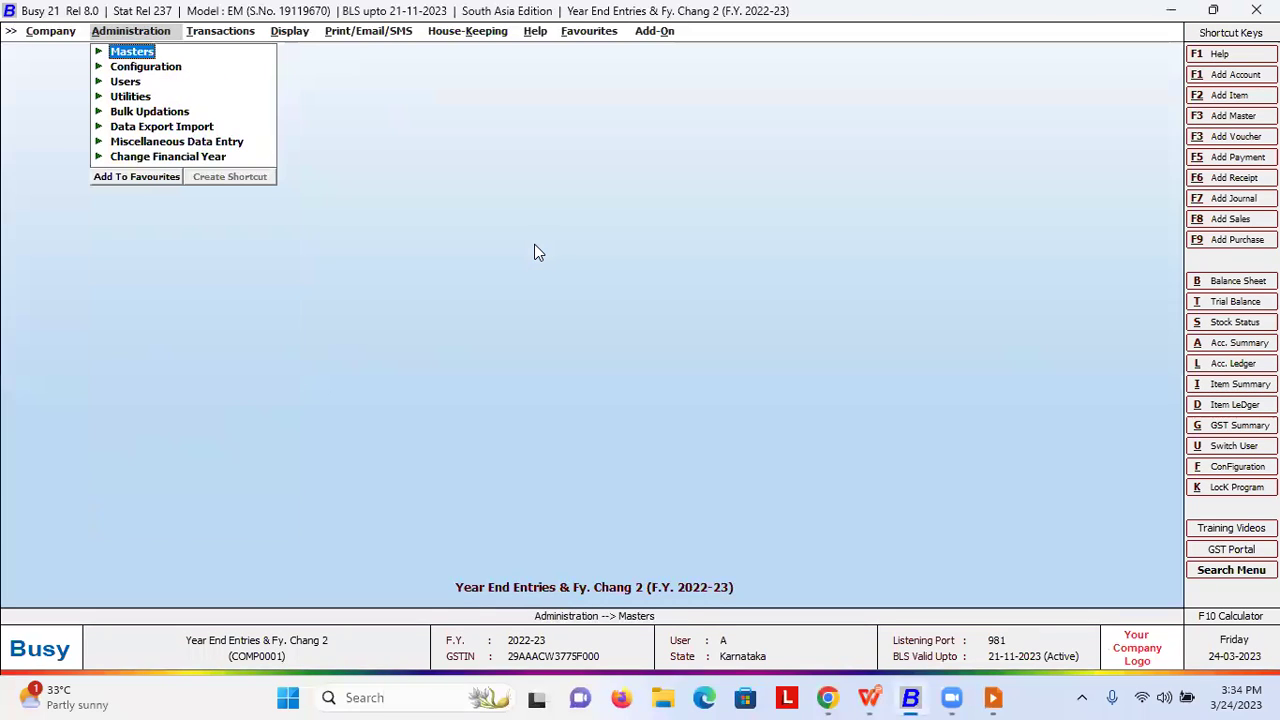
# - Display the Company's Act (w.d.v. method) depreciation chart with Plant & Machinery as the depreciation account and go through the asset rows
pyautogui.press('Right')
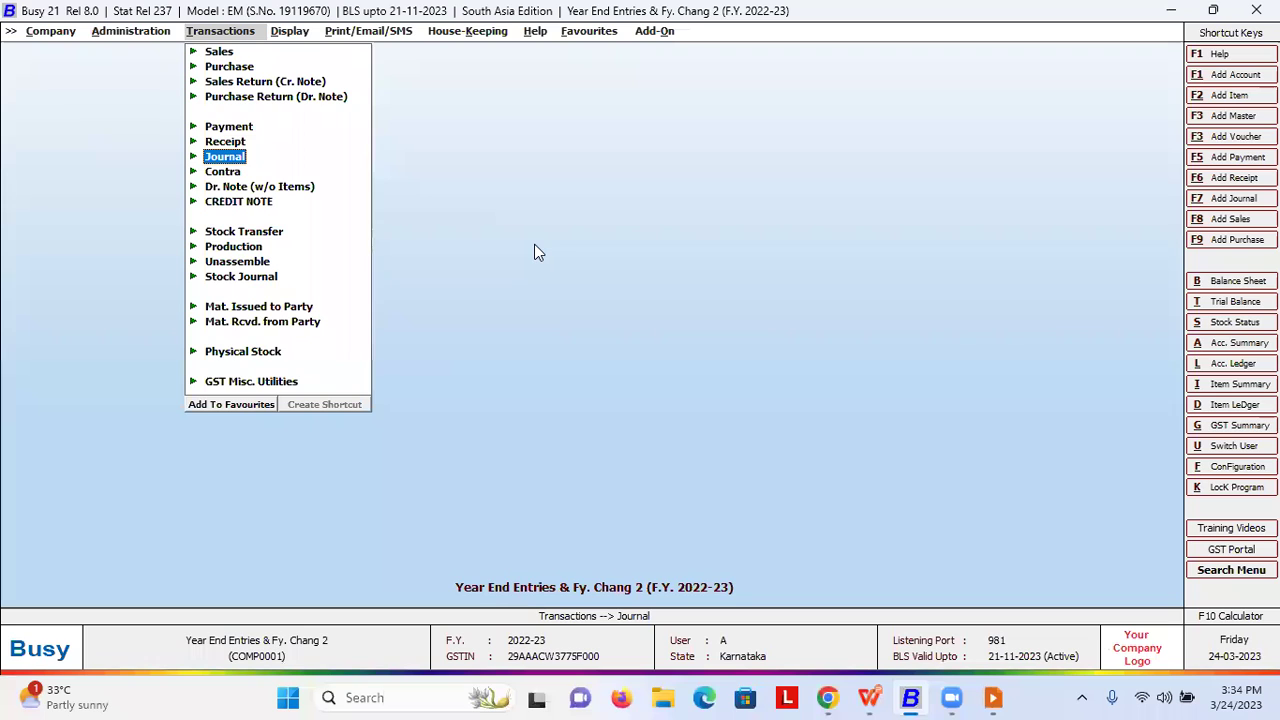
pyautogui.press('Right')
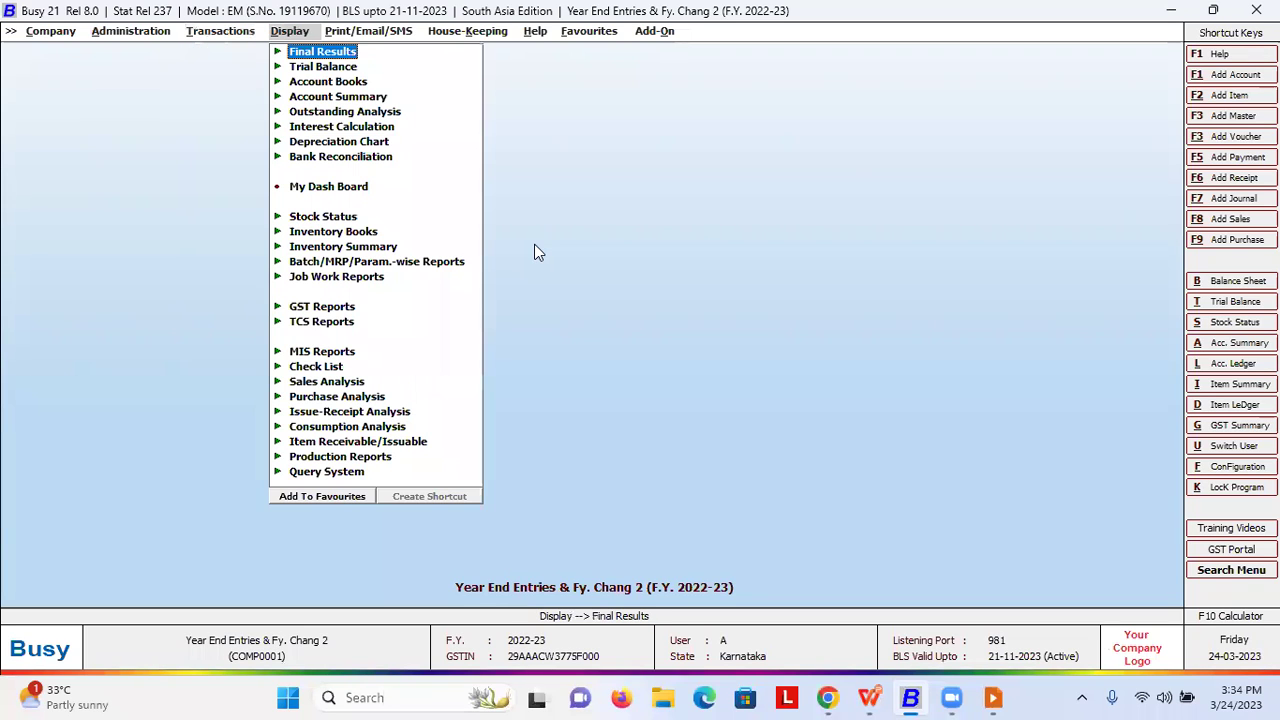
pyautogui.press('Down')
pyautogui.press('Down')
pyautogui.press('Down')
pyautogui.press('Down')
pyautogui.press('Down')
pyautogui.press('Down')
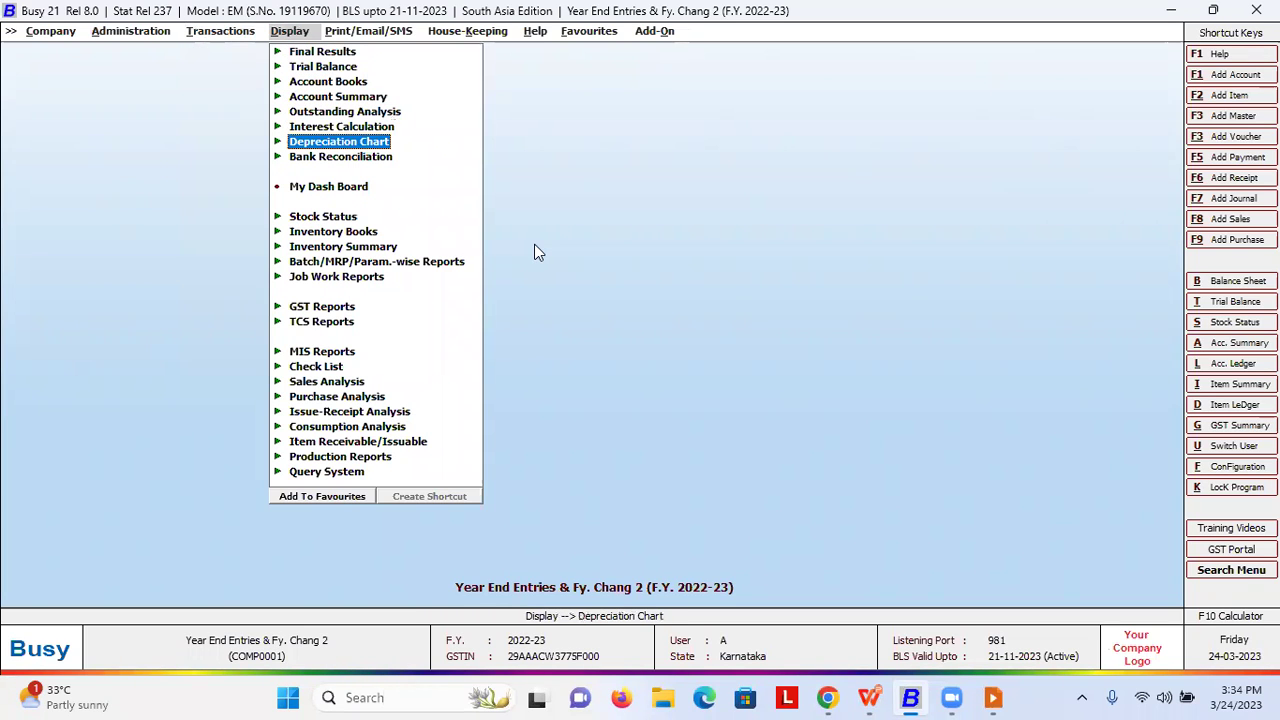
pyautogui.press('Return')
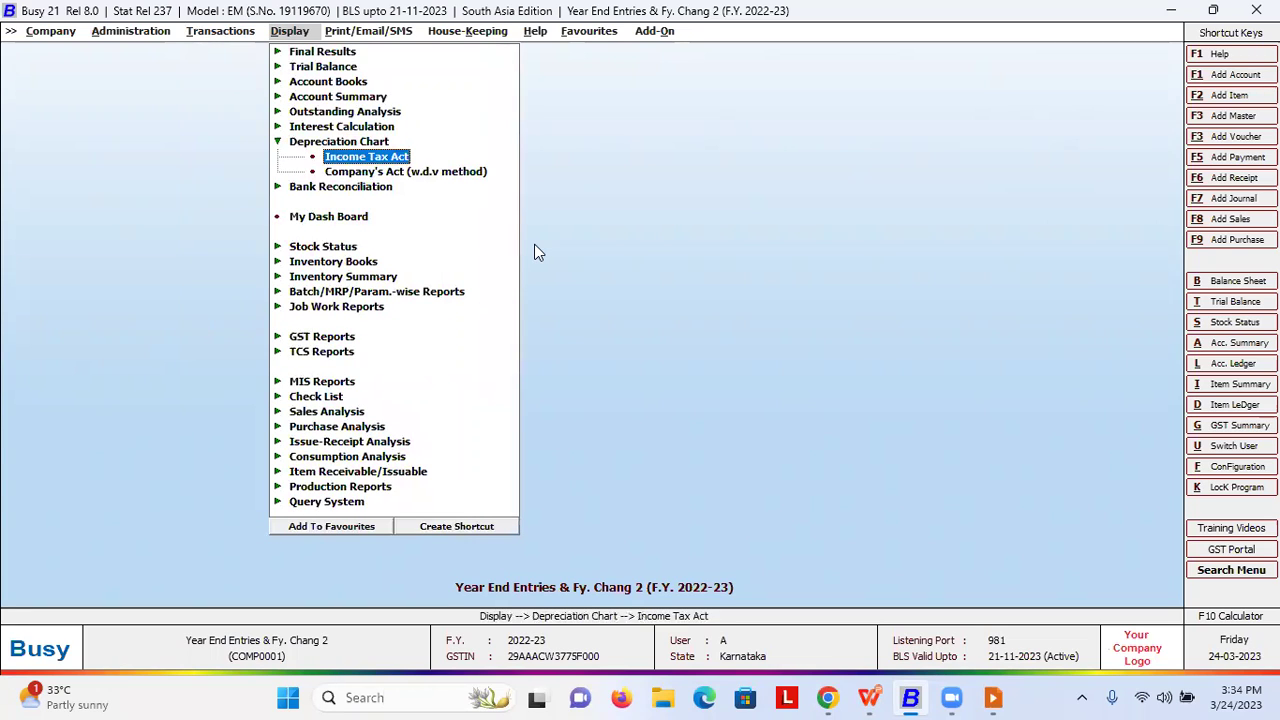
pyautogui.press('Down')
pyautogui.press('Up')
pyautogui.press('Down')
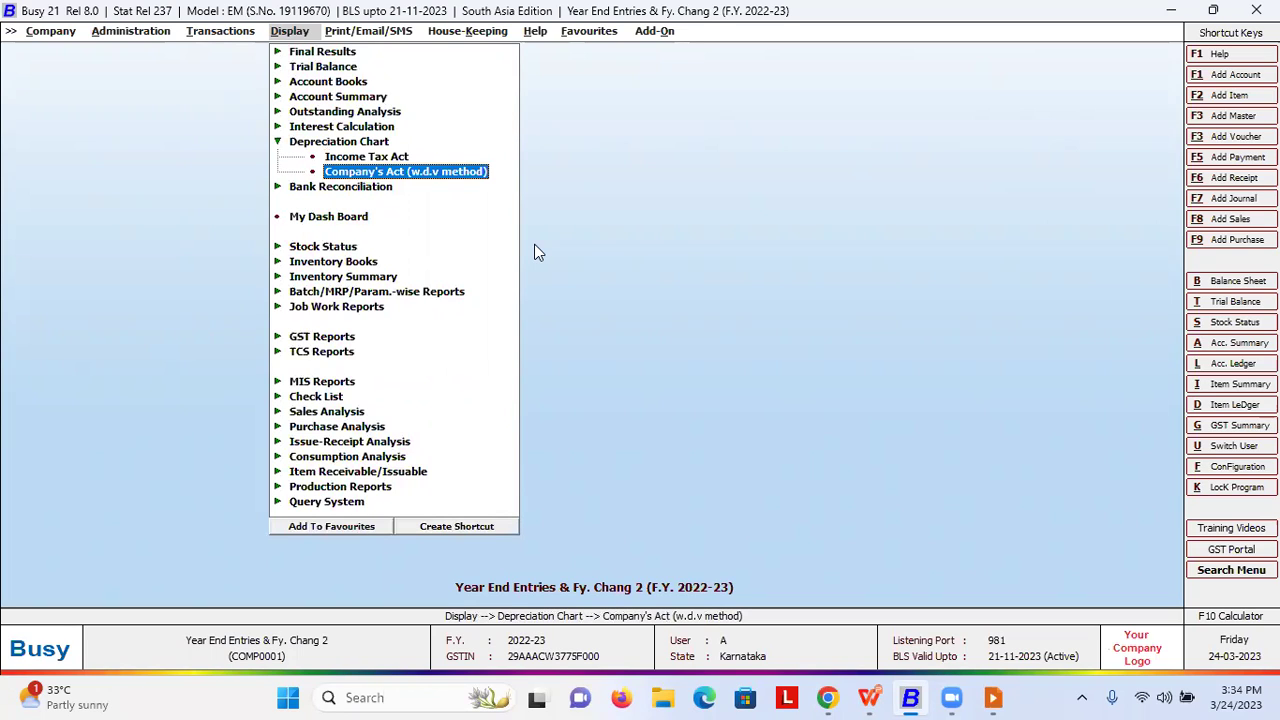
pyautogui.press('Return')
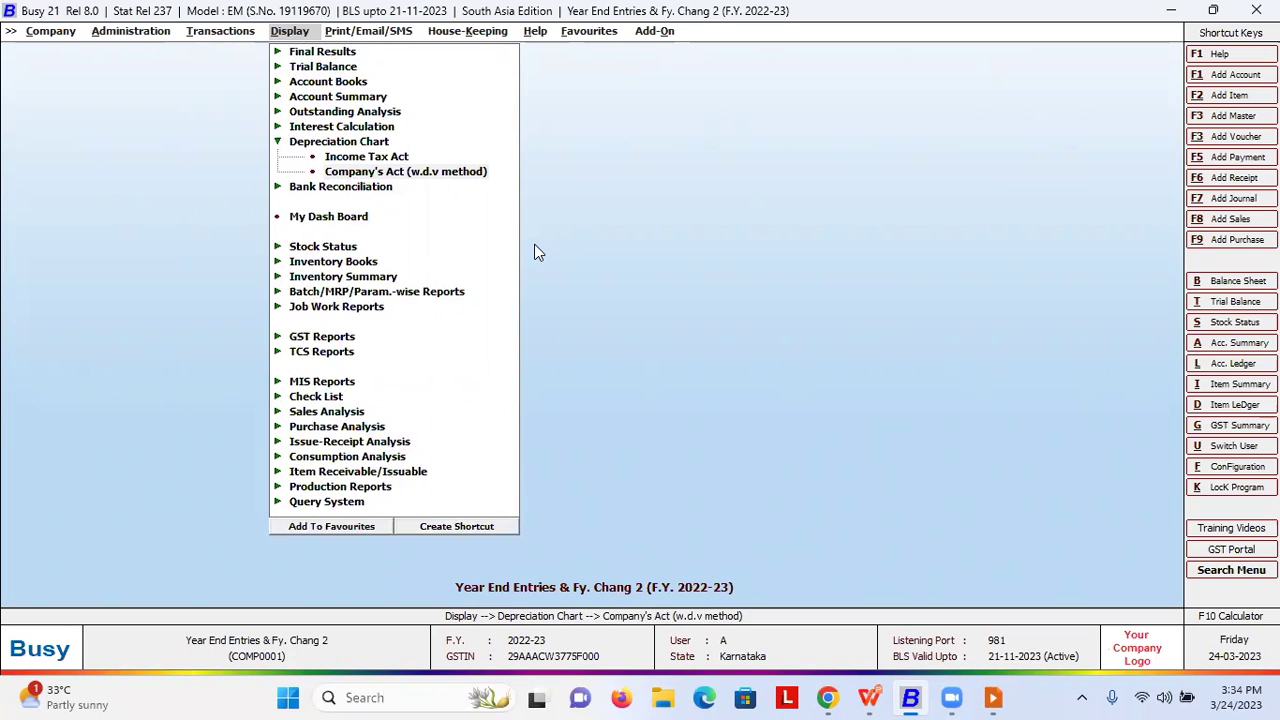
pyautogui.press('Return')
pyautogui.press('Return')
pyautogui.press('Return')
pyautogui.press('Return')
pyautogui.press('Return')
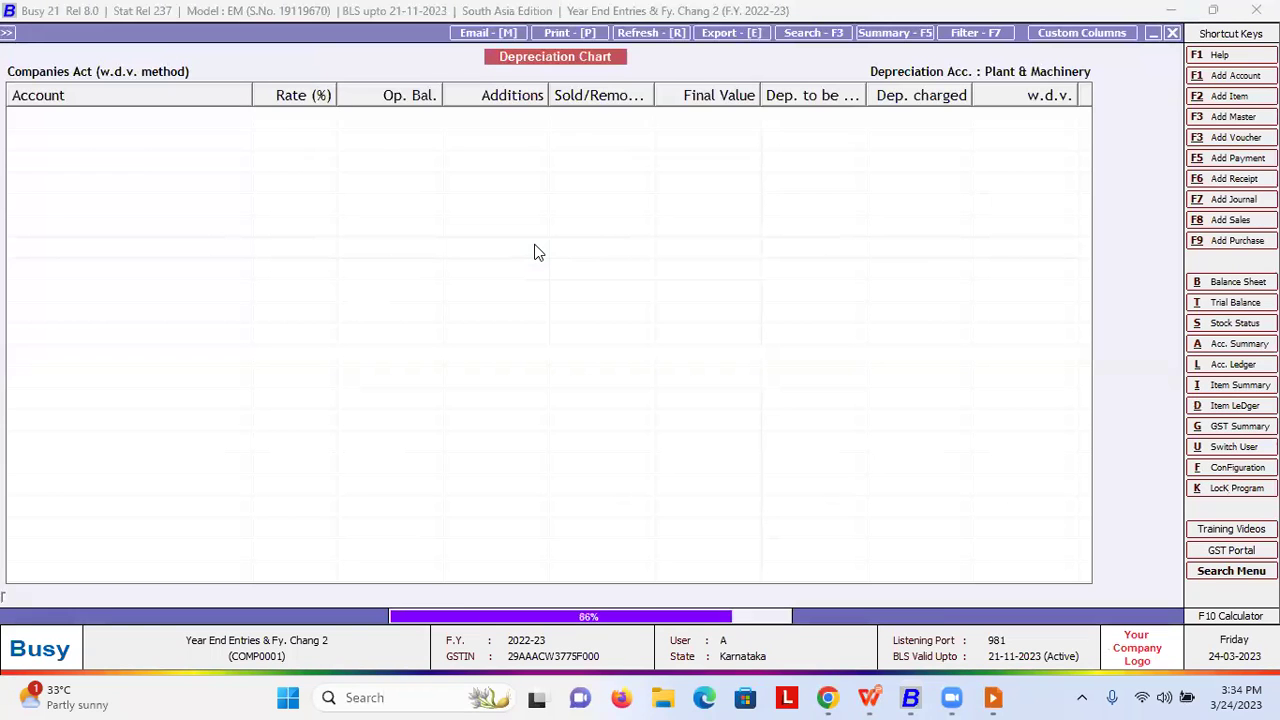
pyautogui.press('Down')
pyautogui.press('Down')
pyautogui.press('Down')
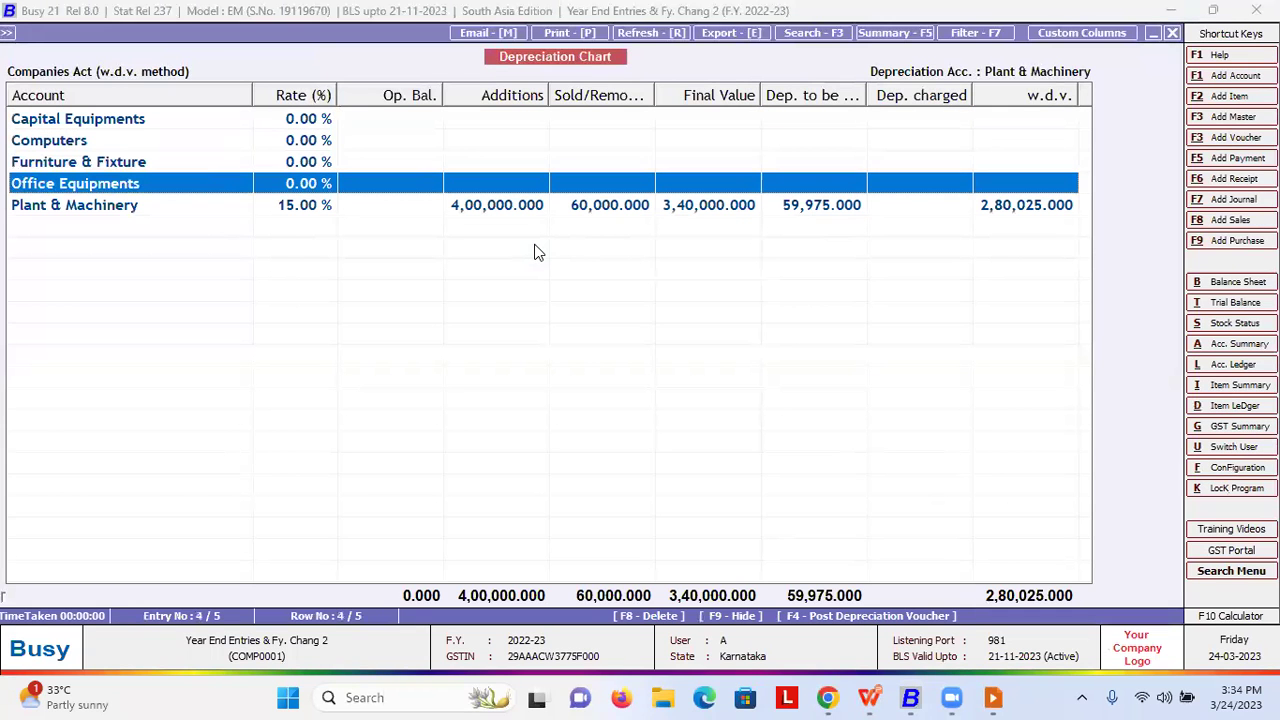
# - Set up depreciation vouchers for all accounts in the Main journal series, dated 31-03-2023, with Depreciation A/c as the depreciation account
pyautogui.press('Down')
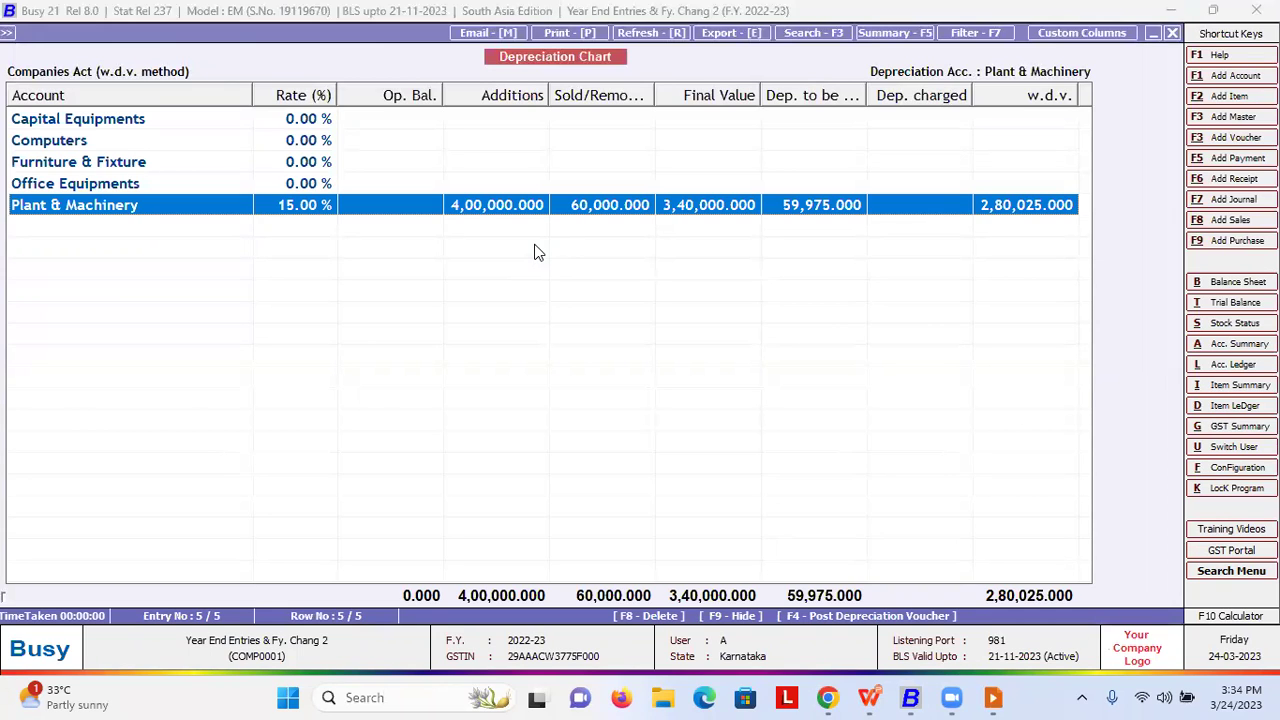
pyautogui.press('F4')
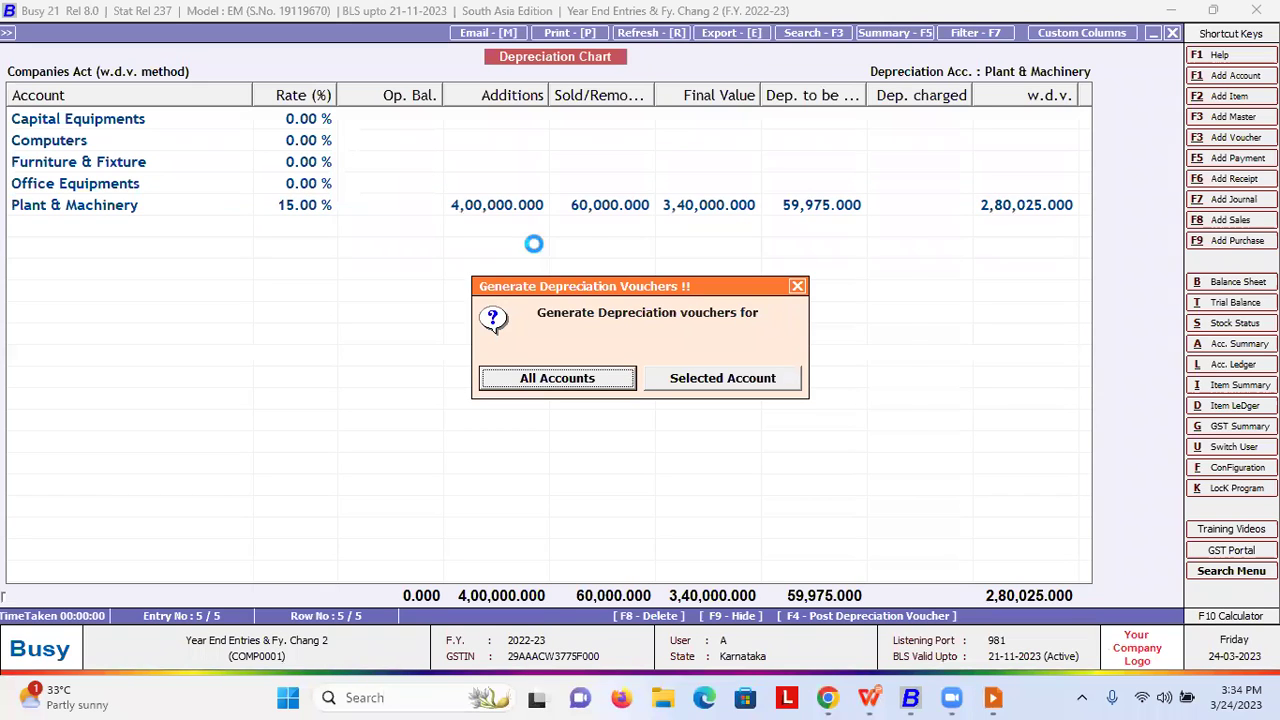
pyautogui.press('Return')
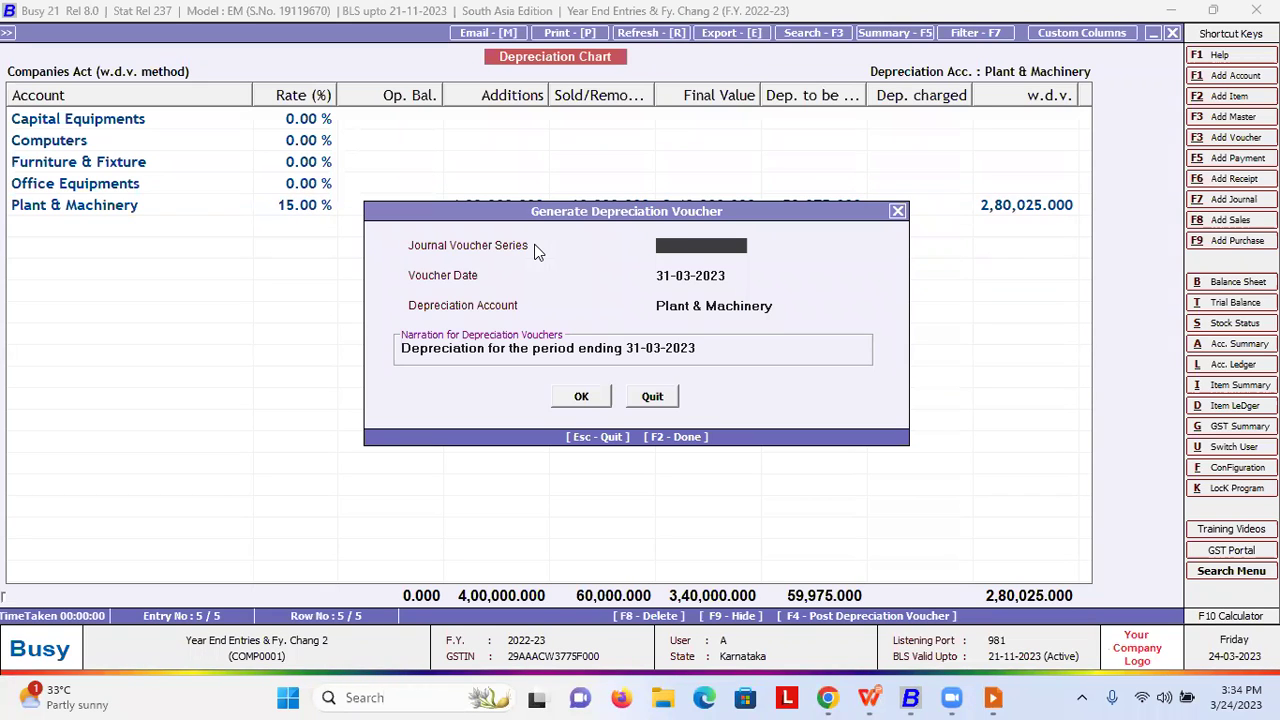
pyautogui.press('space')
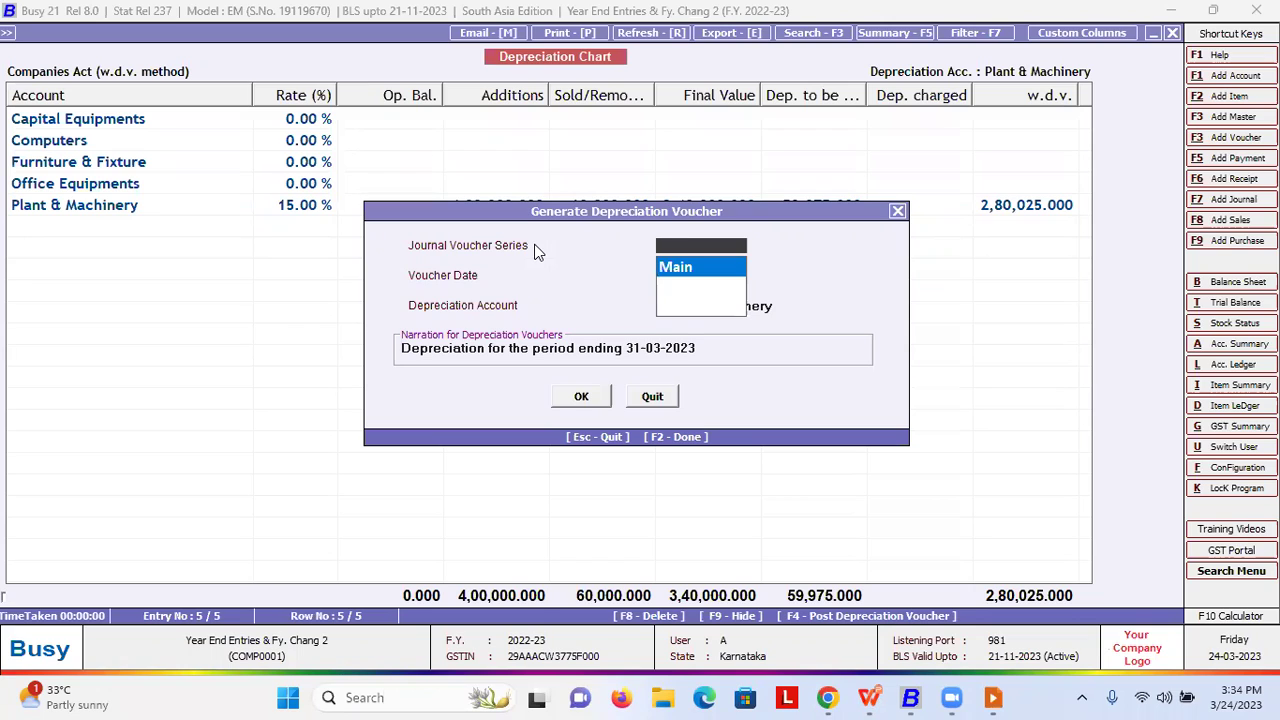
pyautogui.press('Return')
pyautogui.press('Return')
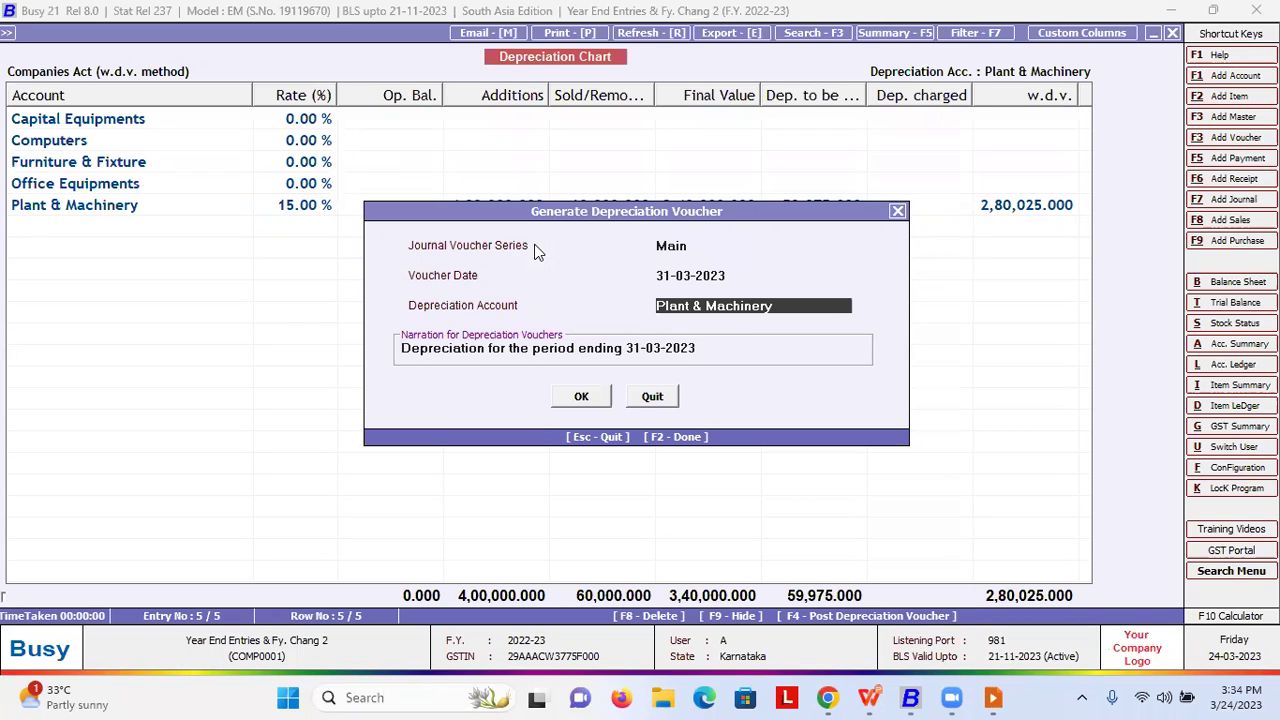
pyautogui.write('de')
pyautogui.press('Return')
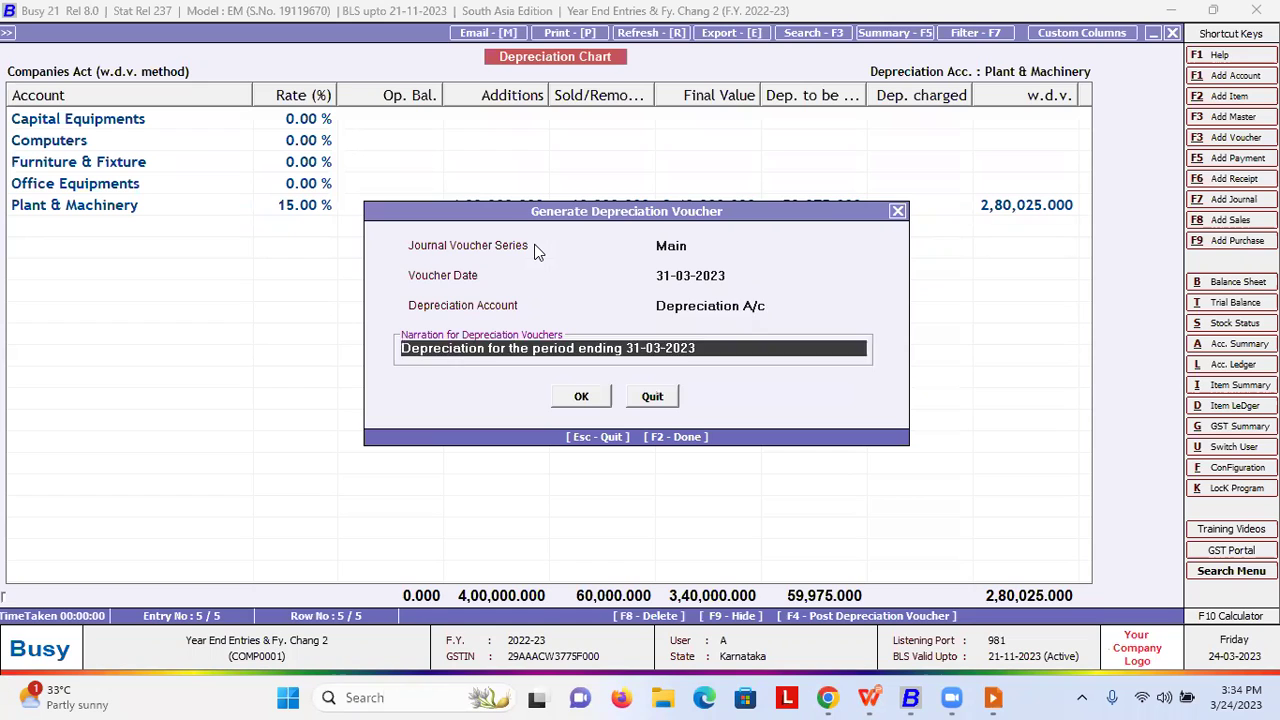
# - Open the Depreciation A/c master from the voucher settings, check its account group and close it without saving
pyautogui.press('Up')
pyautogui.press('Return')
pyautogui.press('Up')
pyautogui.hotkey('alt', 'm')
pyautogui.press('Return')
pyautogui.press('Return')
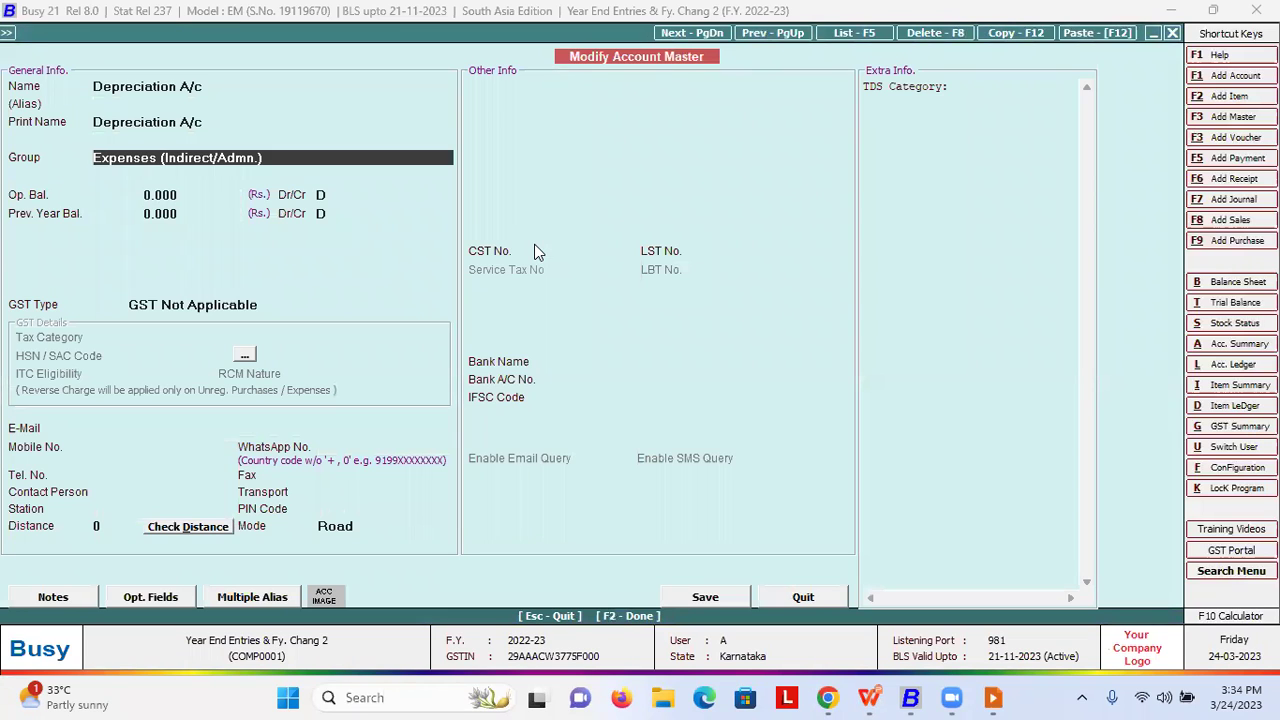
pyautogui.press('Escape')
pyautogui.press('Return')
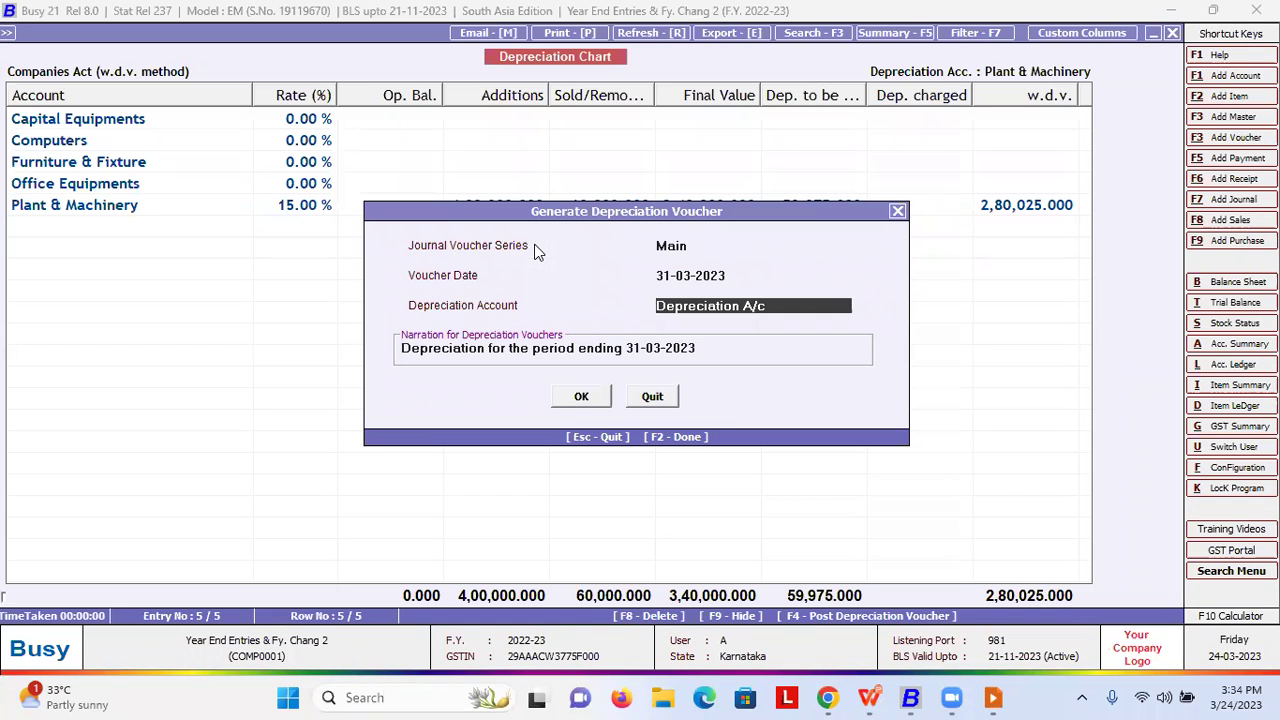
# - Generate the depreciation vouchers with the narration "Depreciation for the period ending 31-03-2023" and close the depreciation chart
pyautogui.press('Return')
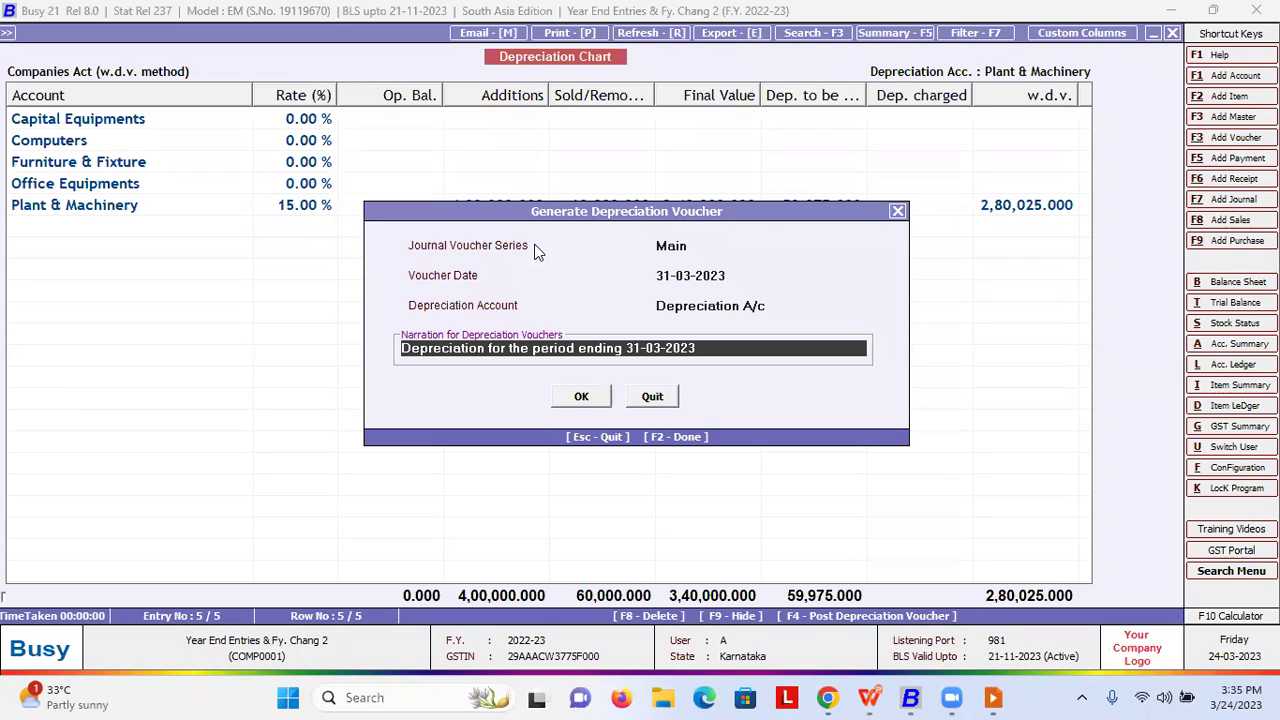
pyautogui.press('Return')
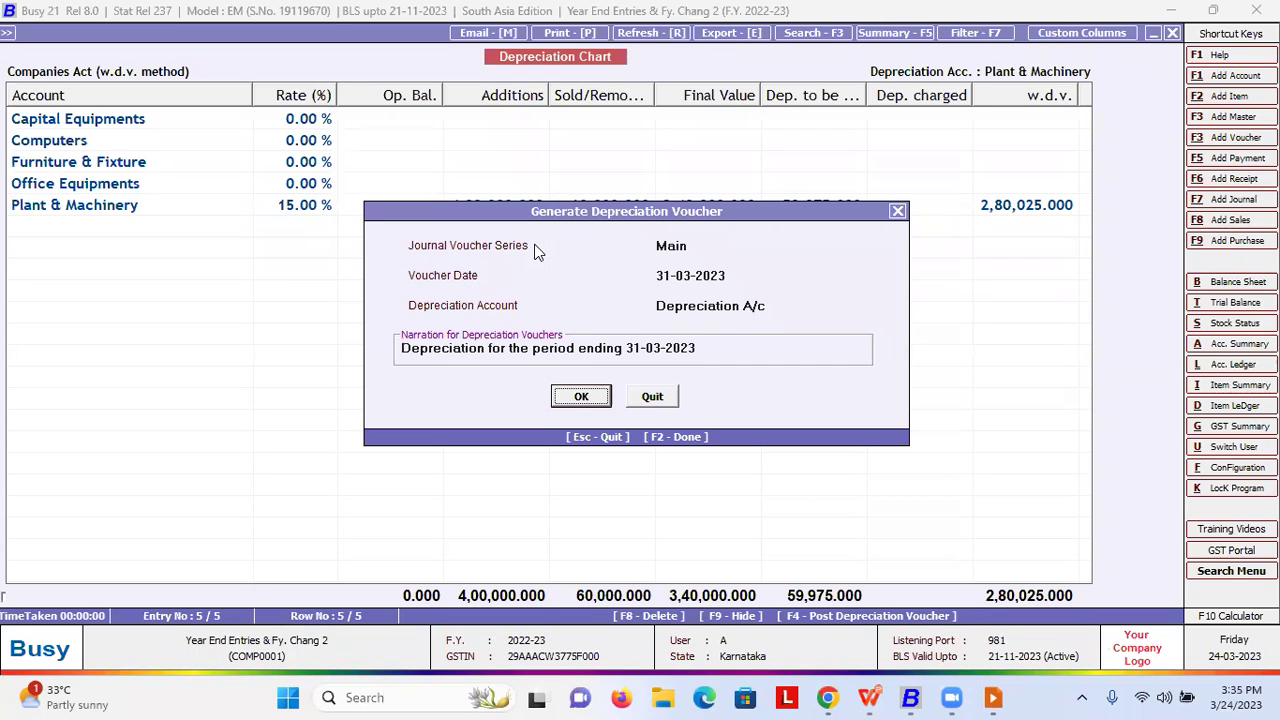
pyautogui.press('Return')
pyautogui.press('Tab')
pyautogui.press('Tab')
pyautogui.press('Tab')
pyautogui.press('Return')
pyautogui.press('Return')
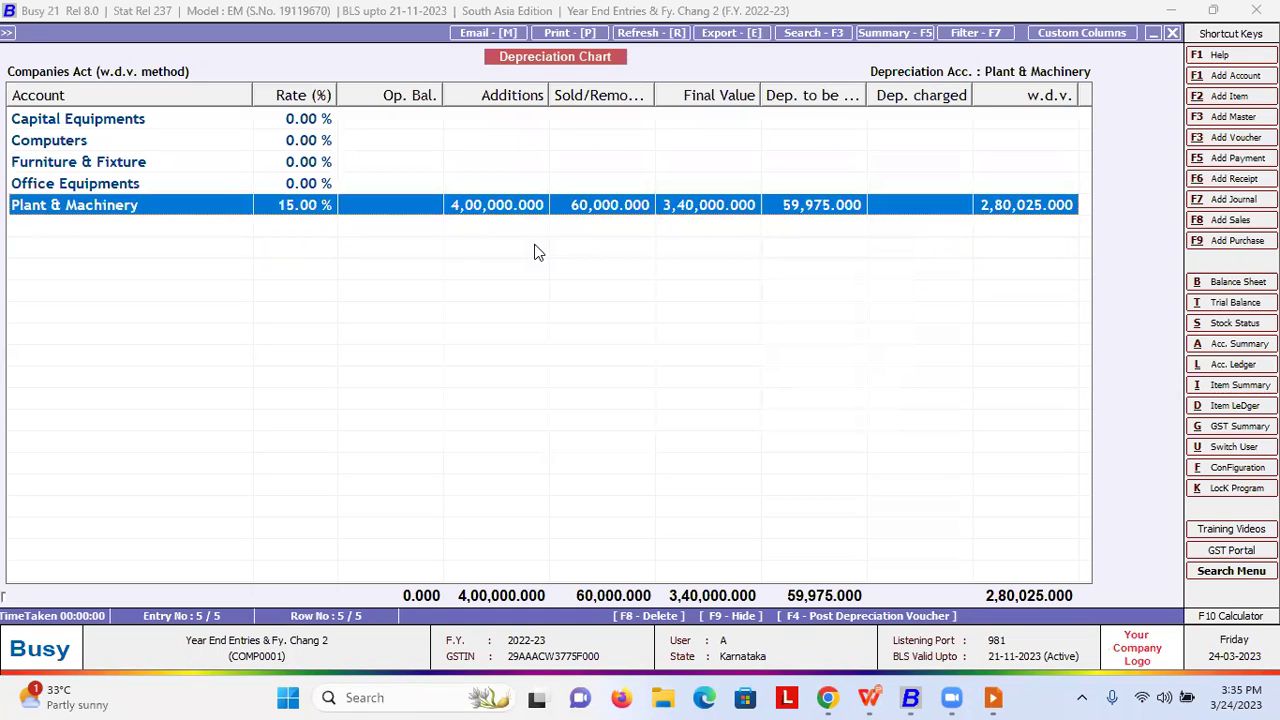
pyautogui.press('Escape')
pyautogui.press('Escape')
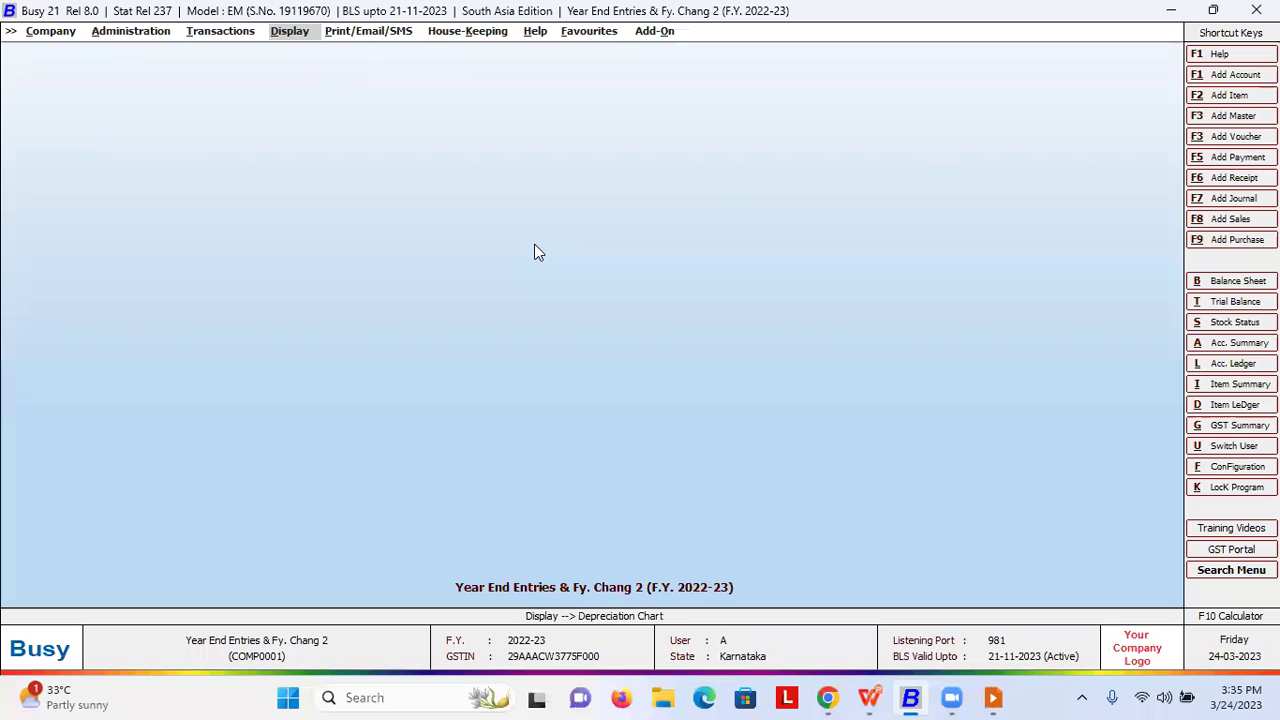
# - List the journal vouchers from 01-04-2022 to 31-03-2023 and open the 31-03-2023 Plant & Machinery depreciation voucher
pyautogui.press('Left')
pyautogui.press('Return')
pyautogui.press('Down')
pyautogui.press('Down')
pyautogui.press('Return')
pyautogui.press('Return')
pyautogui.press('F2')
pyautogui.press('Down')
pyautogui.press('Down')
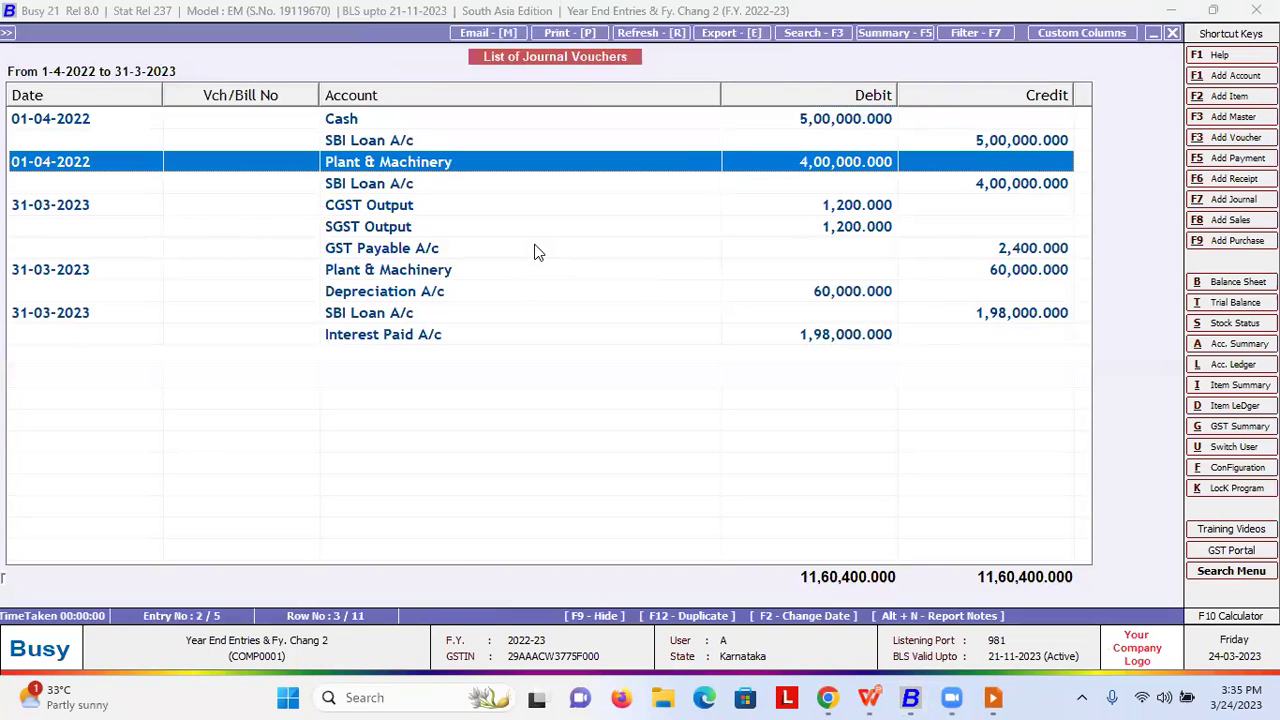
pyautogui.press('Down')
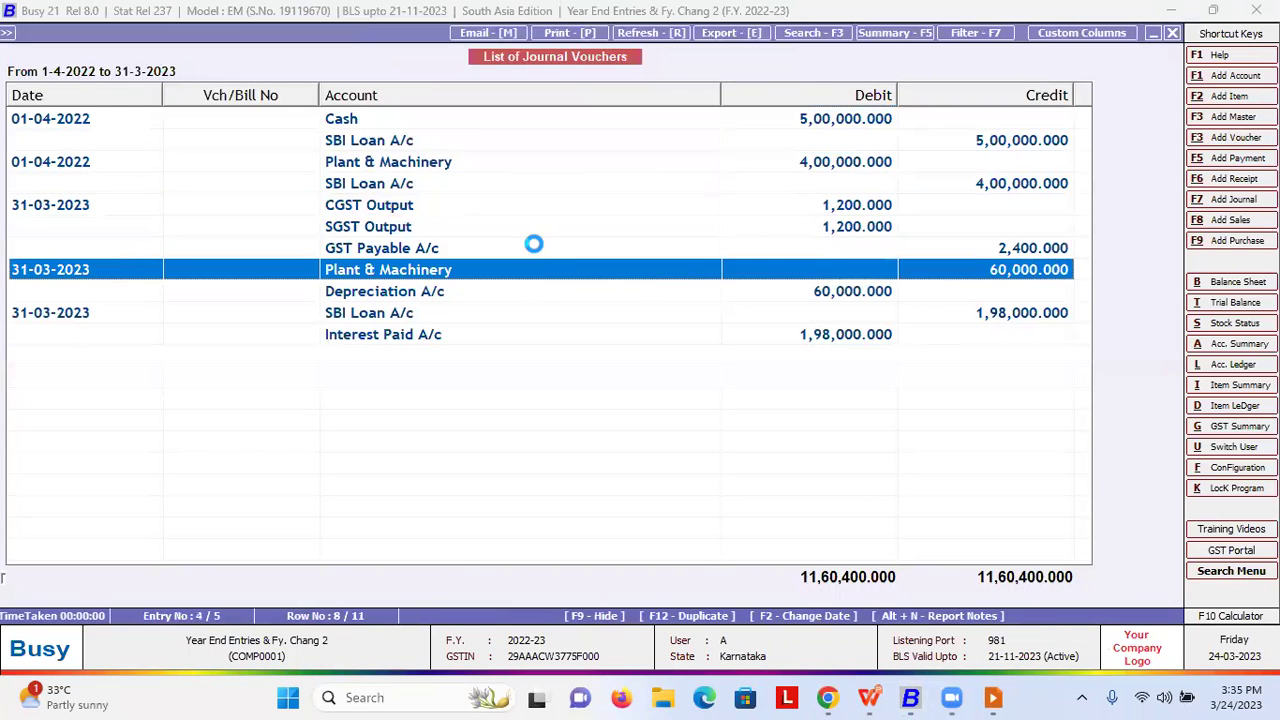
pyautogui.press('Return')
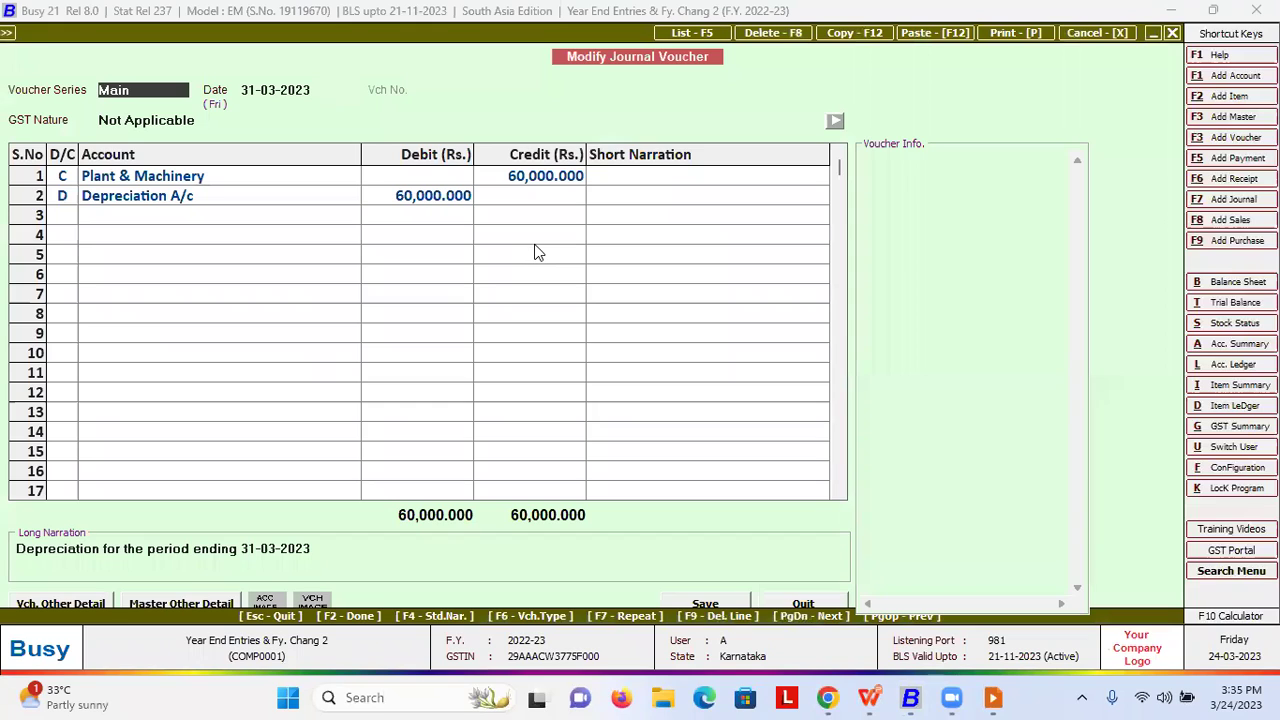
# - Check the Plant & Machinery credit amount in the depreciation voucher, and leave the voucher and the journal list
pyautogui.click(552, 175)
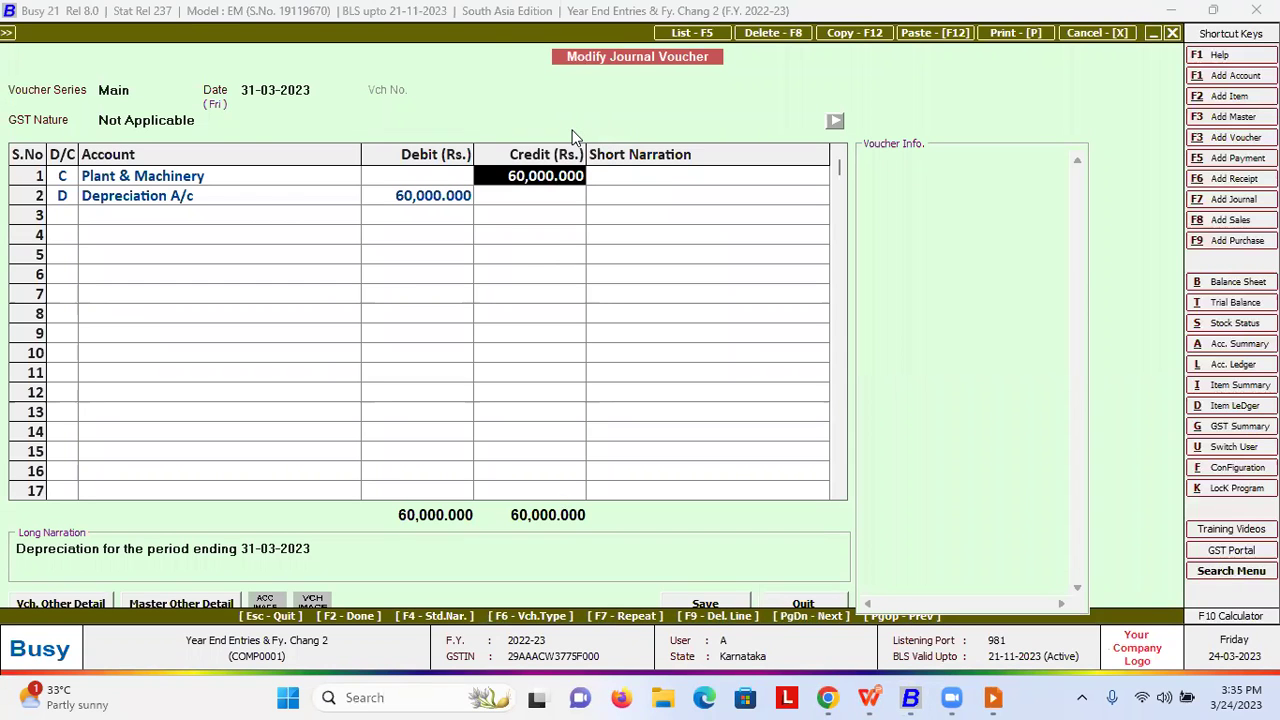
pyautogui.press('Escape')
pyautogui.press('Escape')
pyautogui.press('Escape')
pyautogui.press('Escape')
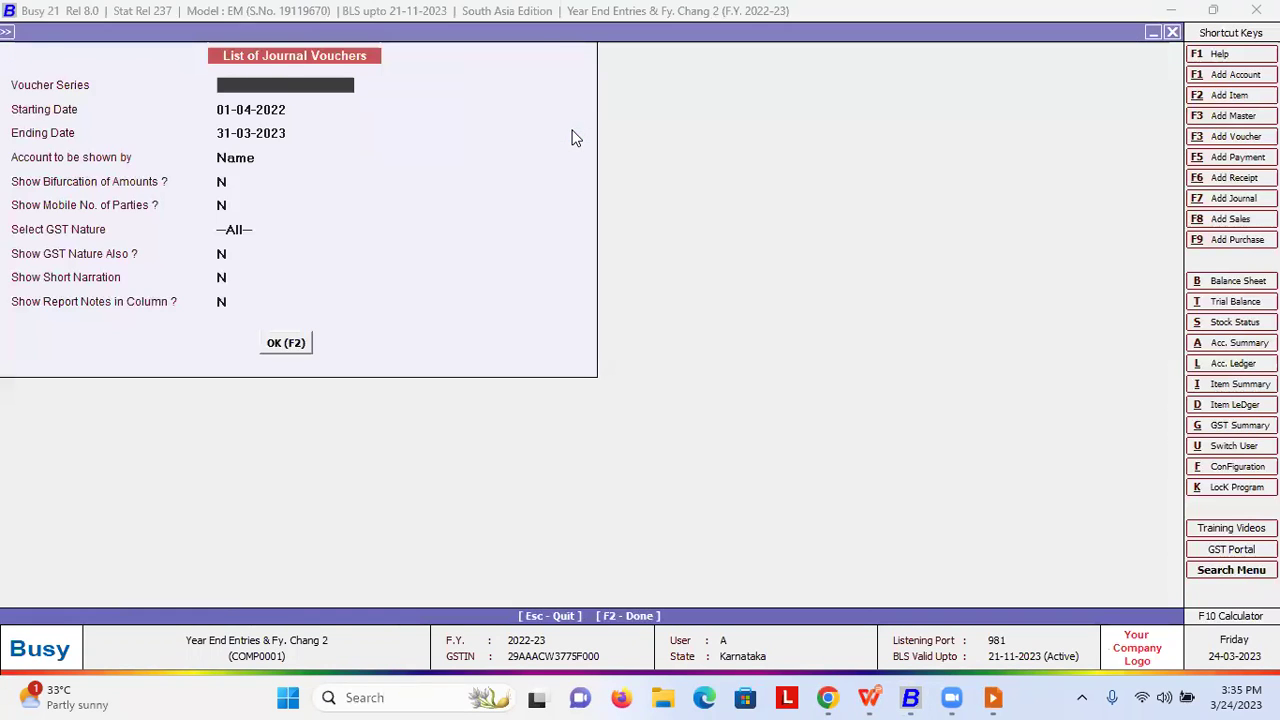
pyautogui.press('Escape')
pyautogui.press('Escape')
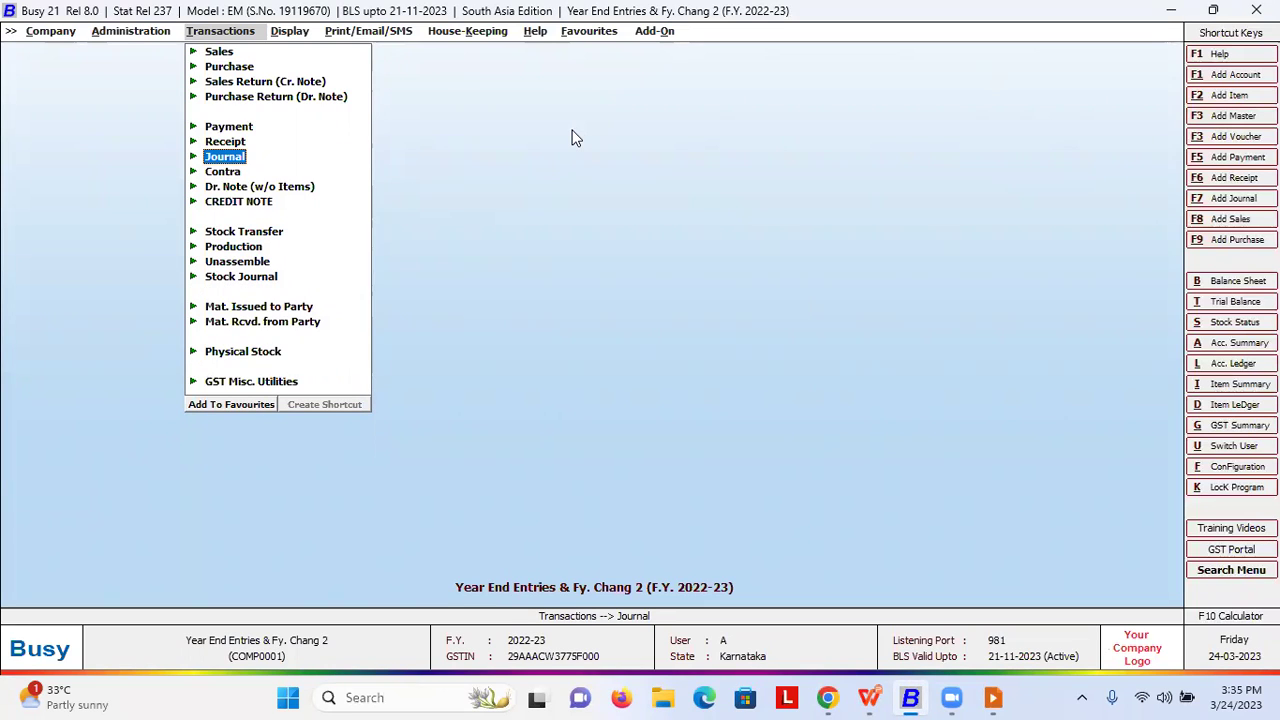
# - Open the first partner's capital account for modification, check its opening balance and close it without saving
pyautogui.press('Left')
pyautogui.press('Return')
pyautogui.press('Down')
pyautogui.press('Return')
pyautogui.write('cap')
pyautogui.press('Return')
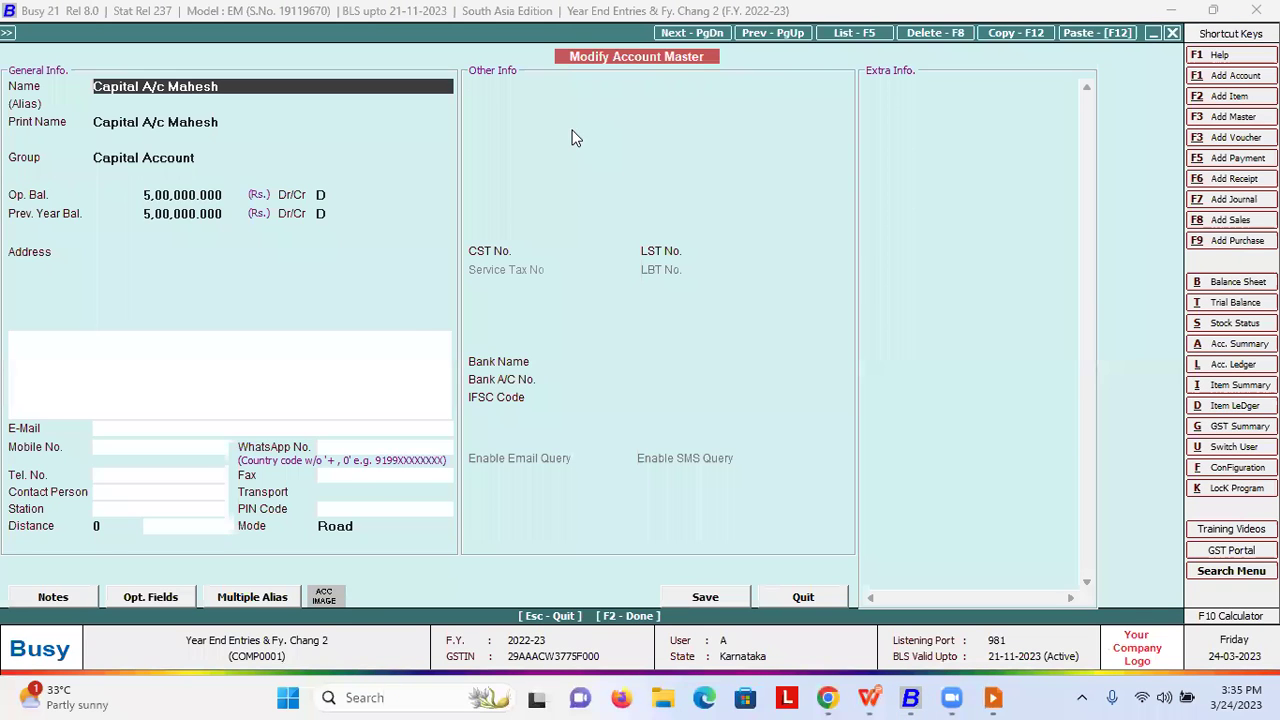
pyautogui.press('Return')
pyautogui.press('Return')
pyautogui.press('Return')
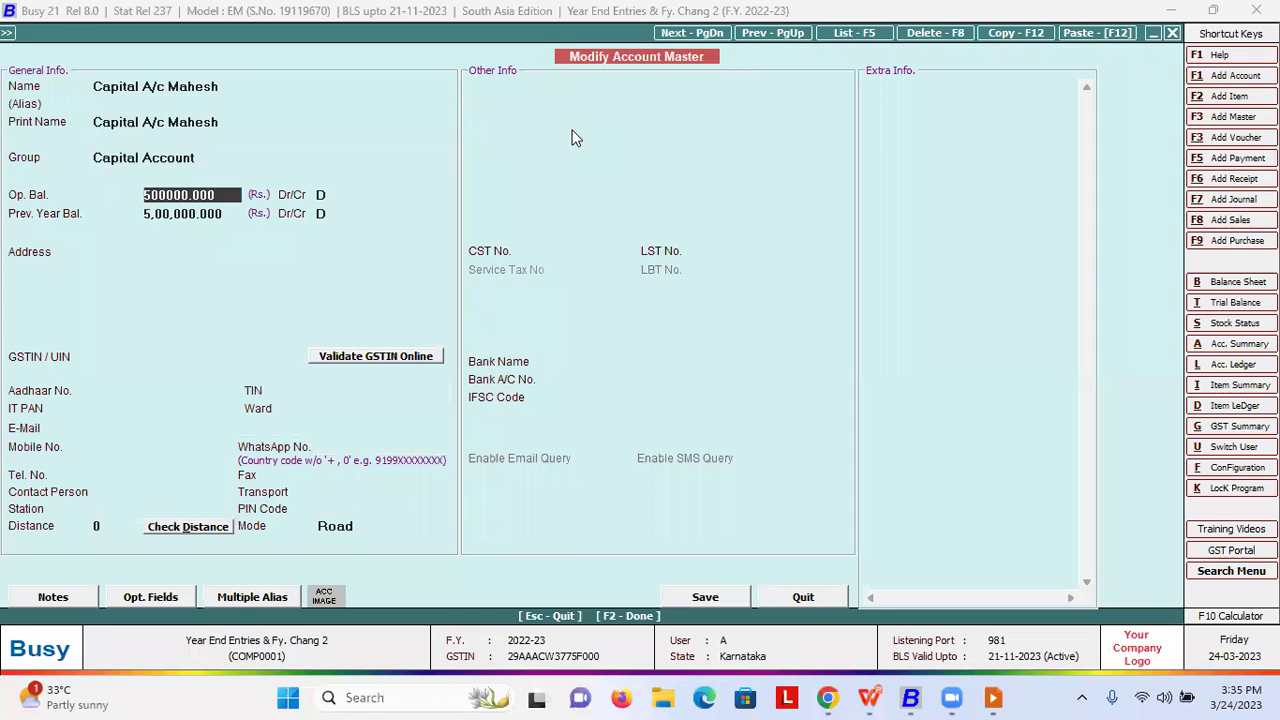
pyautogui.press('Escape')
pyautogui.press('Return')
# - Open the second partner's capital account for modification, review its details and close it without saving
pyautogui.press('Down')
pyautogui.press('Return')
pyautogui.press('Return')
pyautogui.press('Return')
pyautogui.press('Return')
pyautogui.press('Return')
pyautogui.press('Escape')
pyautogui.press('Return')
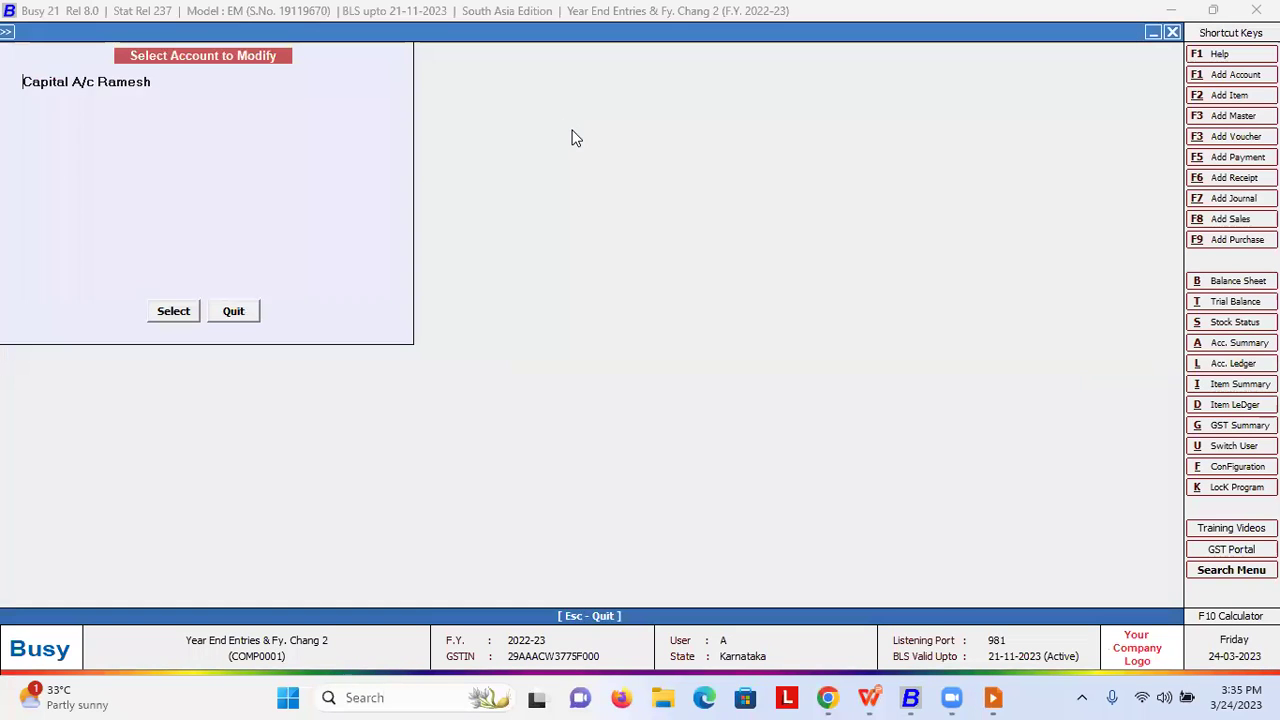
# - Open the third partner's capital account for modification, review its balances and leave account modification
pyautogui.press('Down')
pyautogui.press('Down')
pyautogui.press('Up')
pyautogui.press('Return')
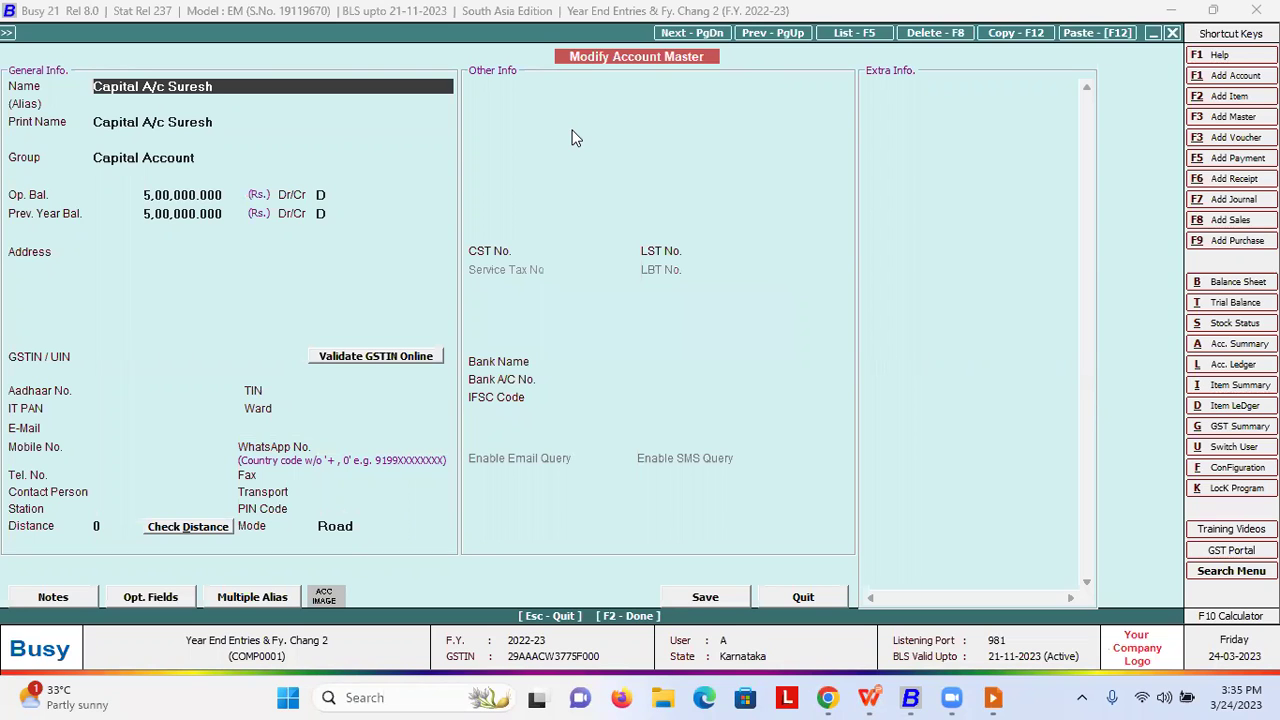
pyautogui.press('Escape')
pyautogui.press('Escape')
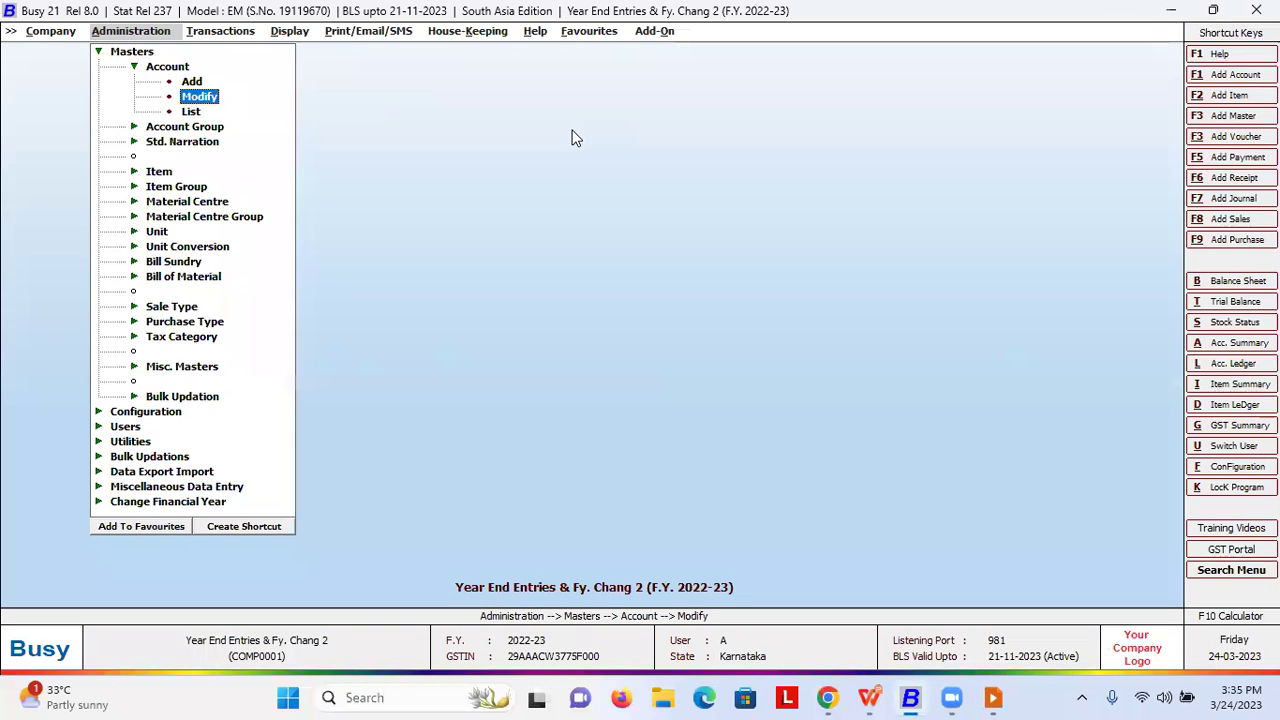
pyautogui.press('Right')
pyautogui.press('Right')
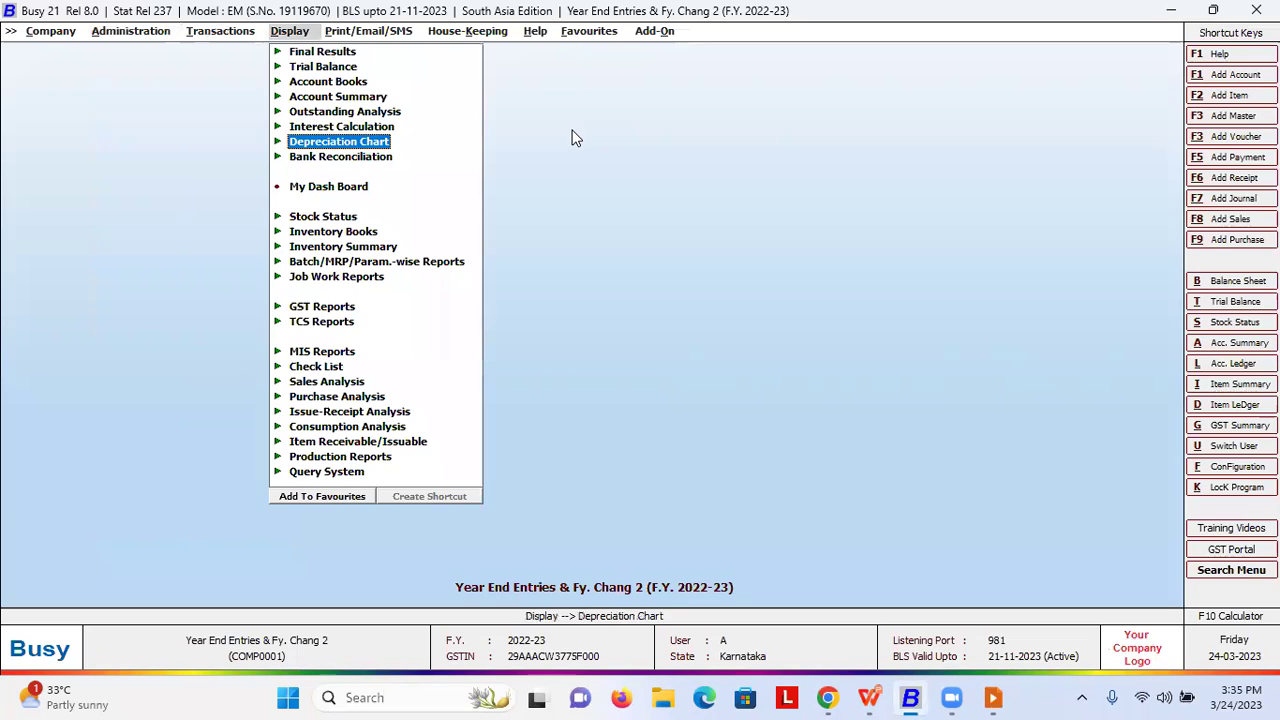
pyautogui.press('Up')
pyautogui.press('Up')
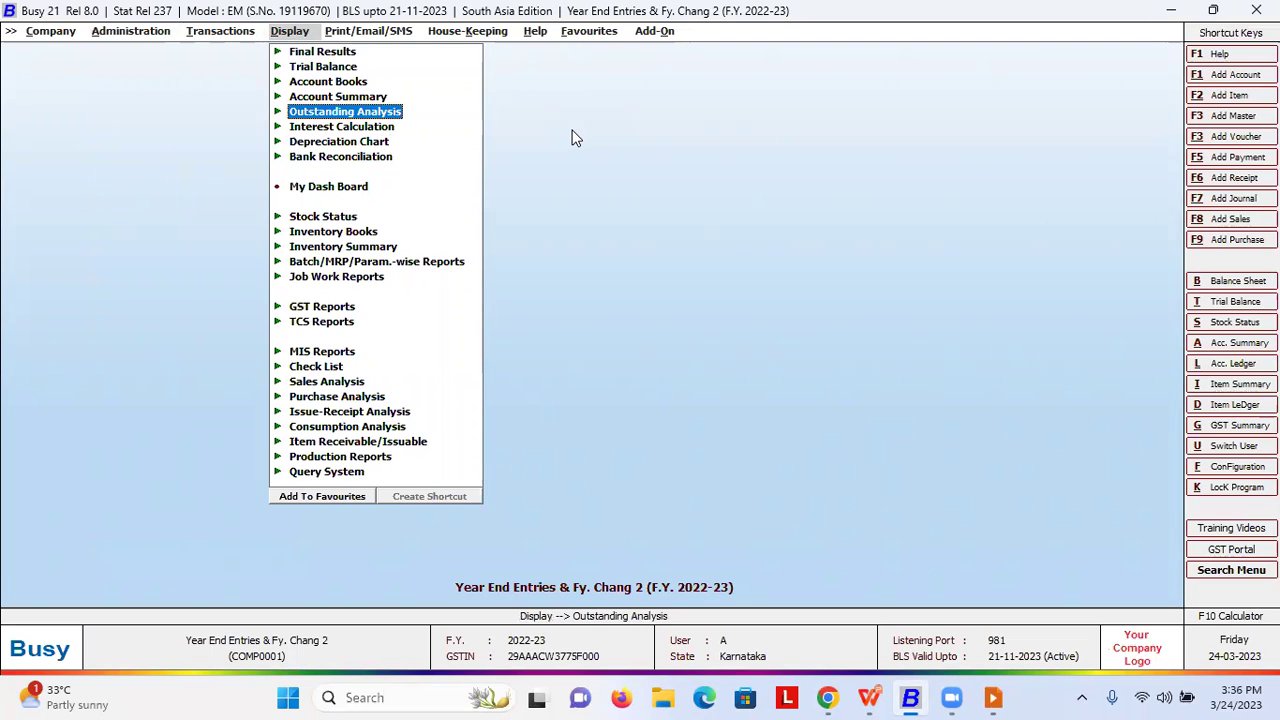
pyautogui.press('Left')
pyautogui.press('Up')
pyautogui.press('Down')
pyautogui.press('Return')
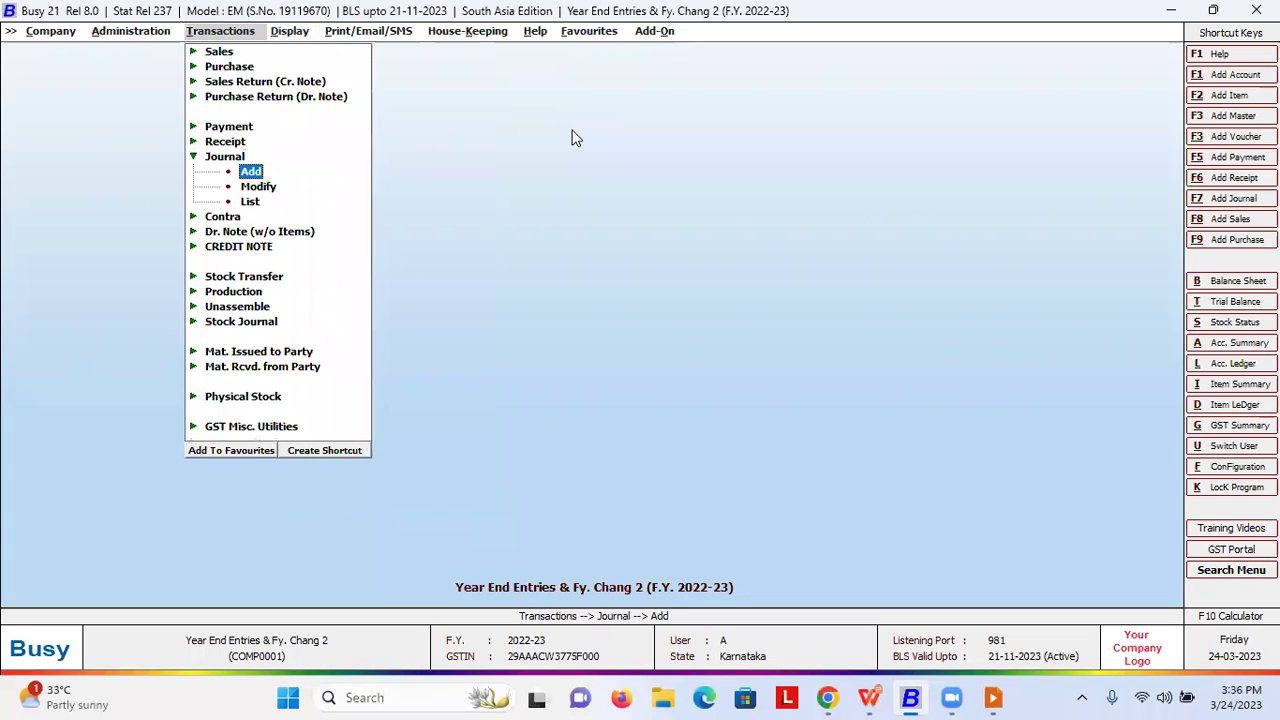
# - Display the Profit & Loss A/c for 01-04-2022 to 31-03-2023 as a vertical report, review it and close it
pyautogui.press('Right')
pyautogui.press('Up')
pyautogui.press('Up')
pyautogui.press('Up')
pyautogui.press('Up')
pyautogui.press('Return')
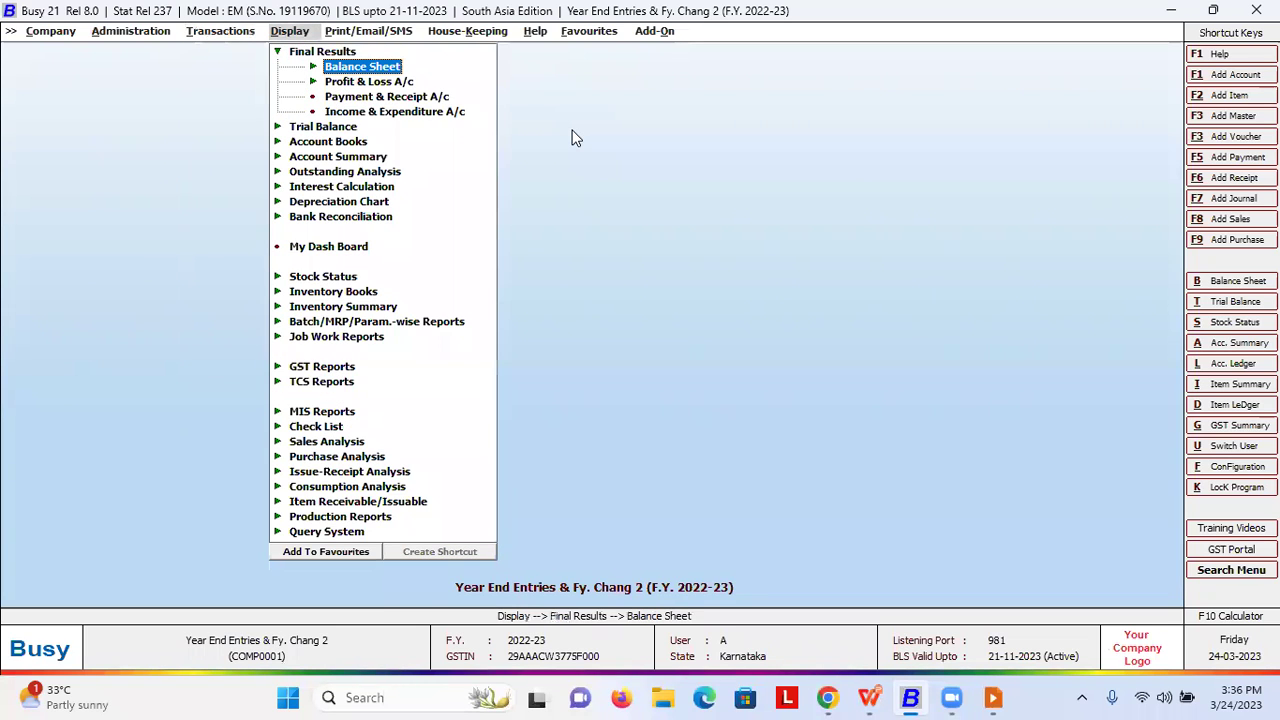
pyautogui.press('Down')
pyautogui.press('Return')
pyautogui.press('Return')
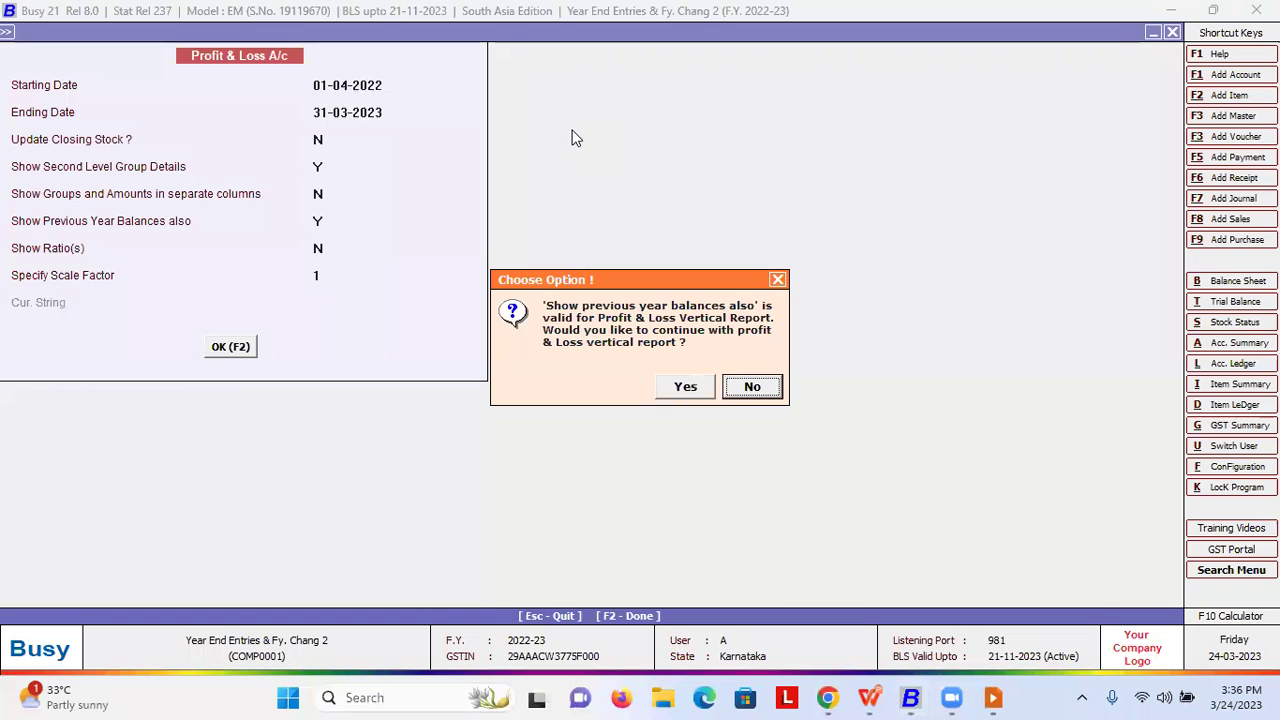
pyautogui.press('Left')
pyautogui.press('Return')
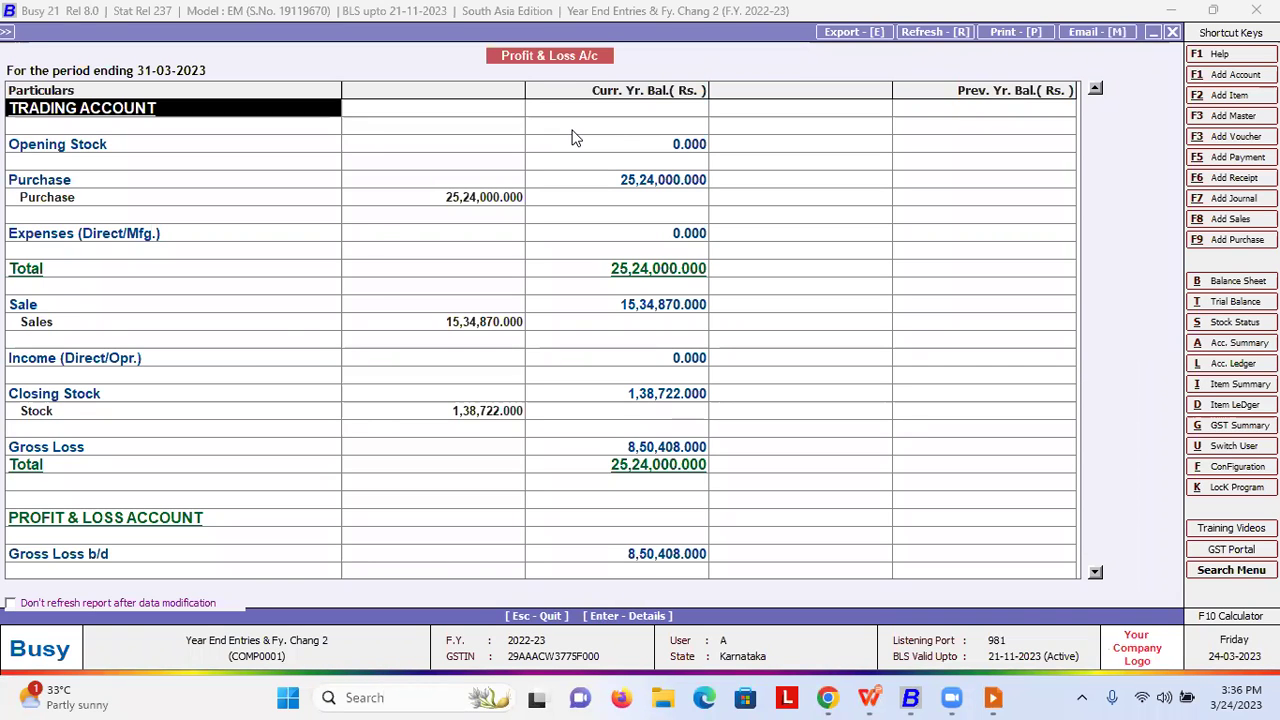
pyautogui.press('Escape')
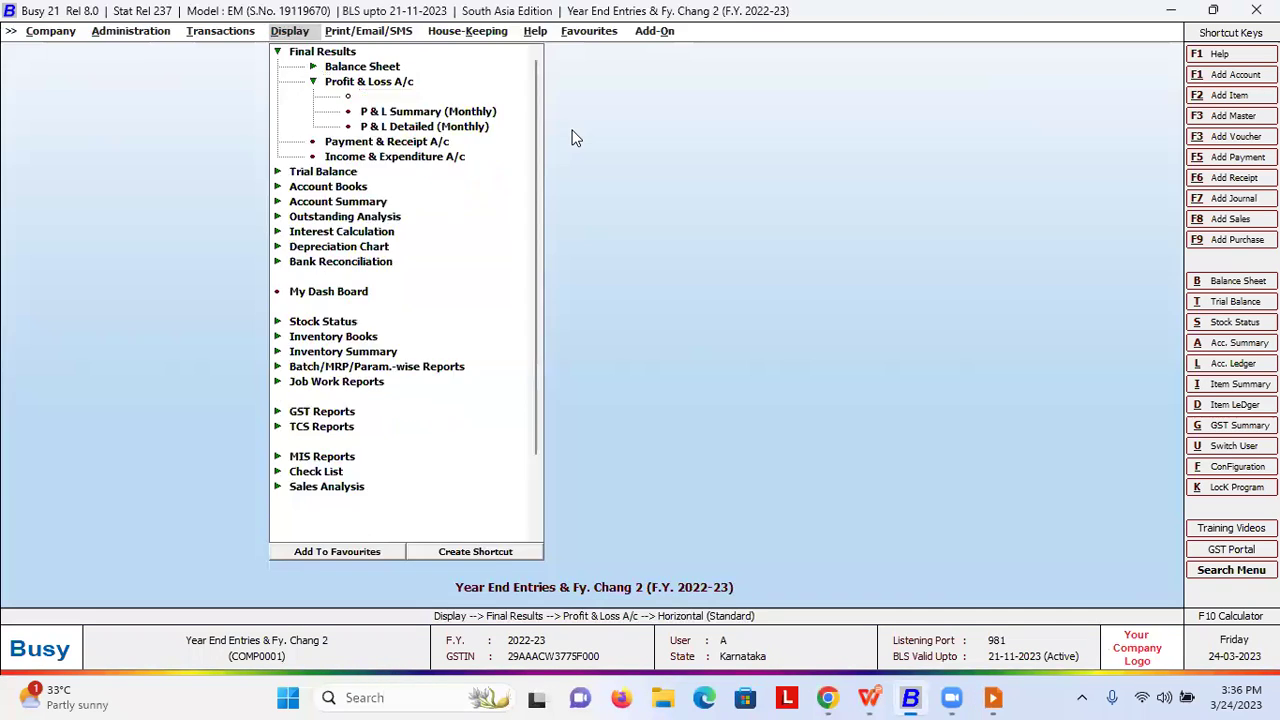
# - Start a new journal voucher in the Main series dated 31-03-2023 with GST nature Not Applicable
pyautogui.press('Escape')
pyautogui.press('Left')
pyautogui.press('Left')
pyautogui.press('Up')
pyautogui.press('Down')
pyautogui.press('Right')
pyautogui.press('Return')
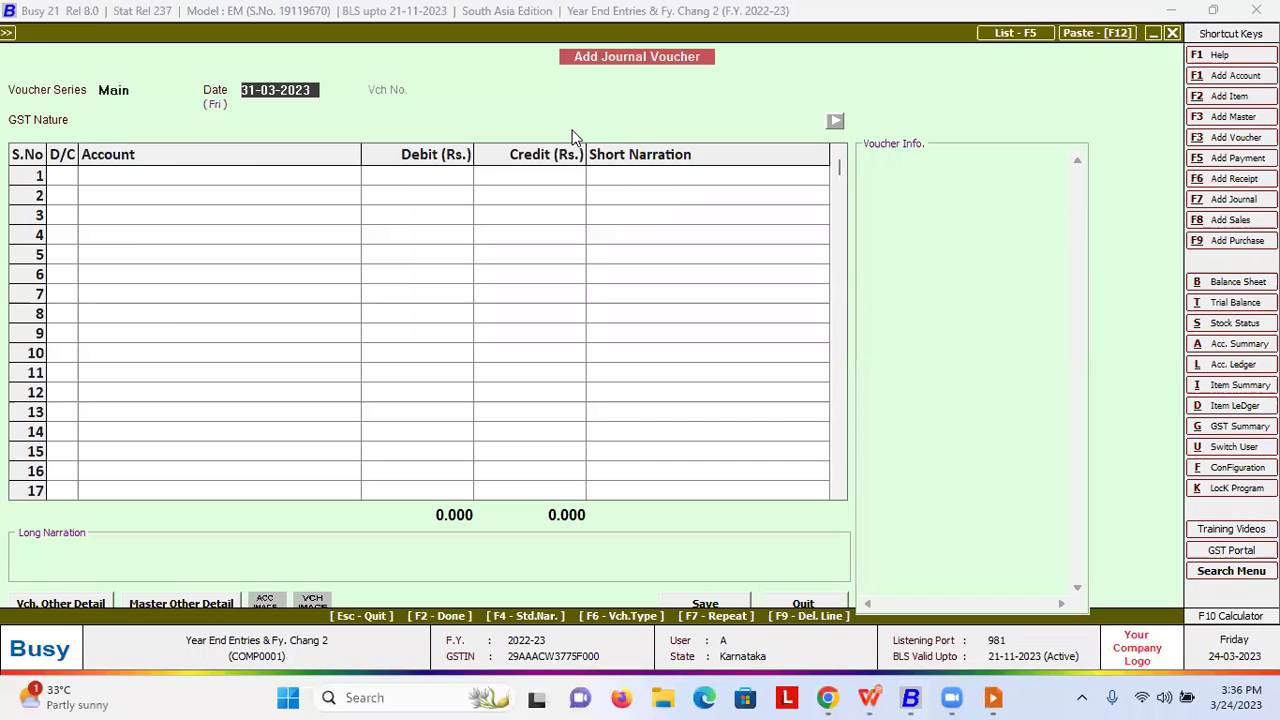
pyautogui.press('Return')
pyautogui.press('Return')
# - Debit the Profit & Loss account with 60,000 in the first row of the journal voucher
pyautogui.press('Return')
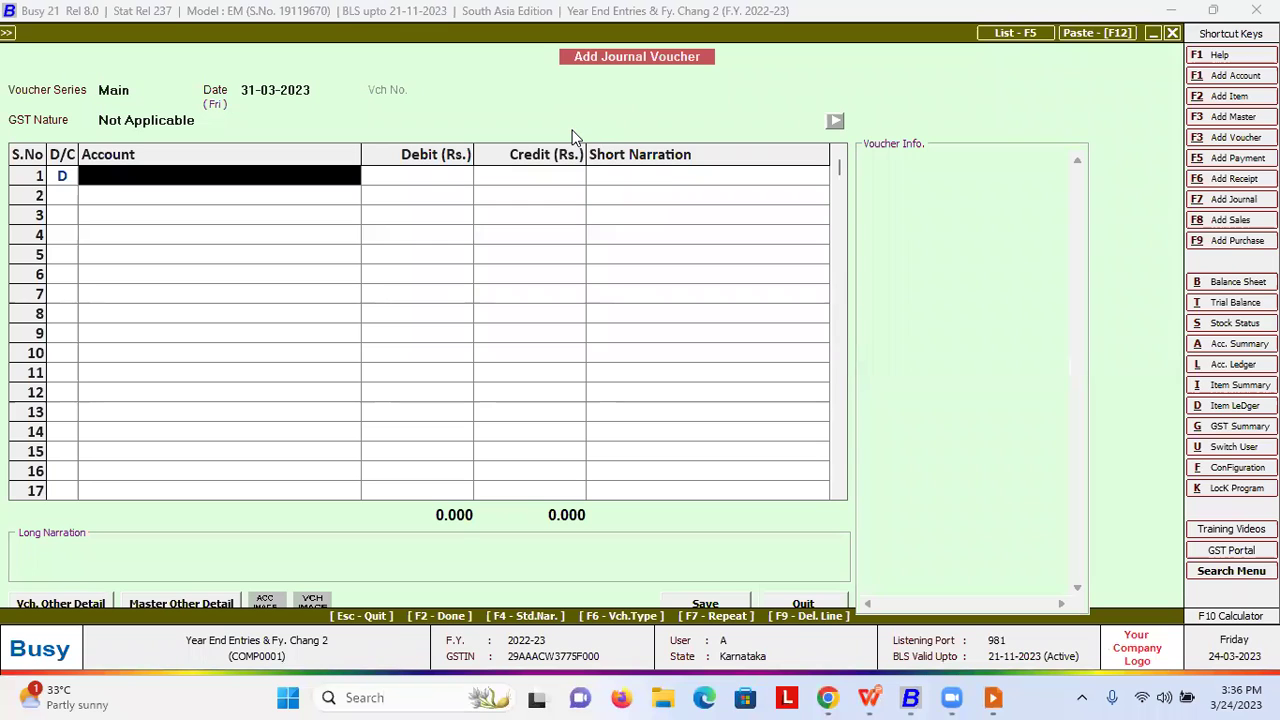
pyautogui.write('pro')
pyautogui.press('Return')
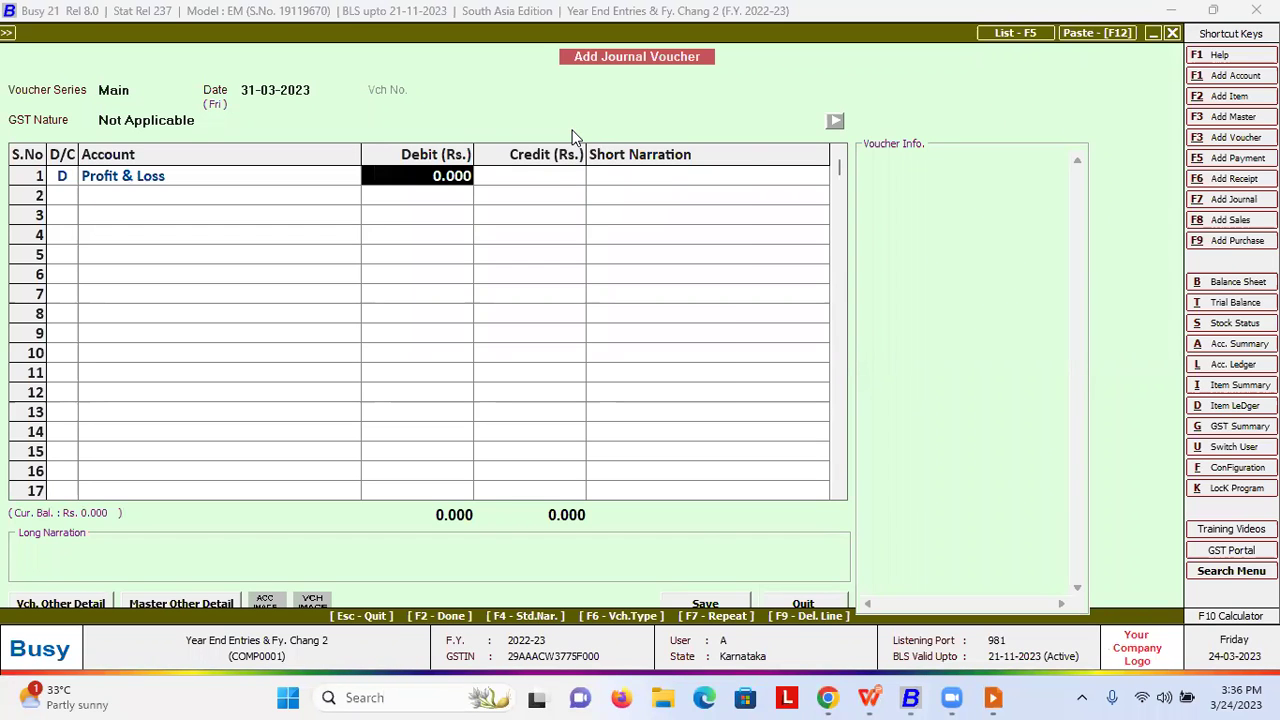
pyautogui.write('60000')
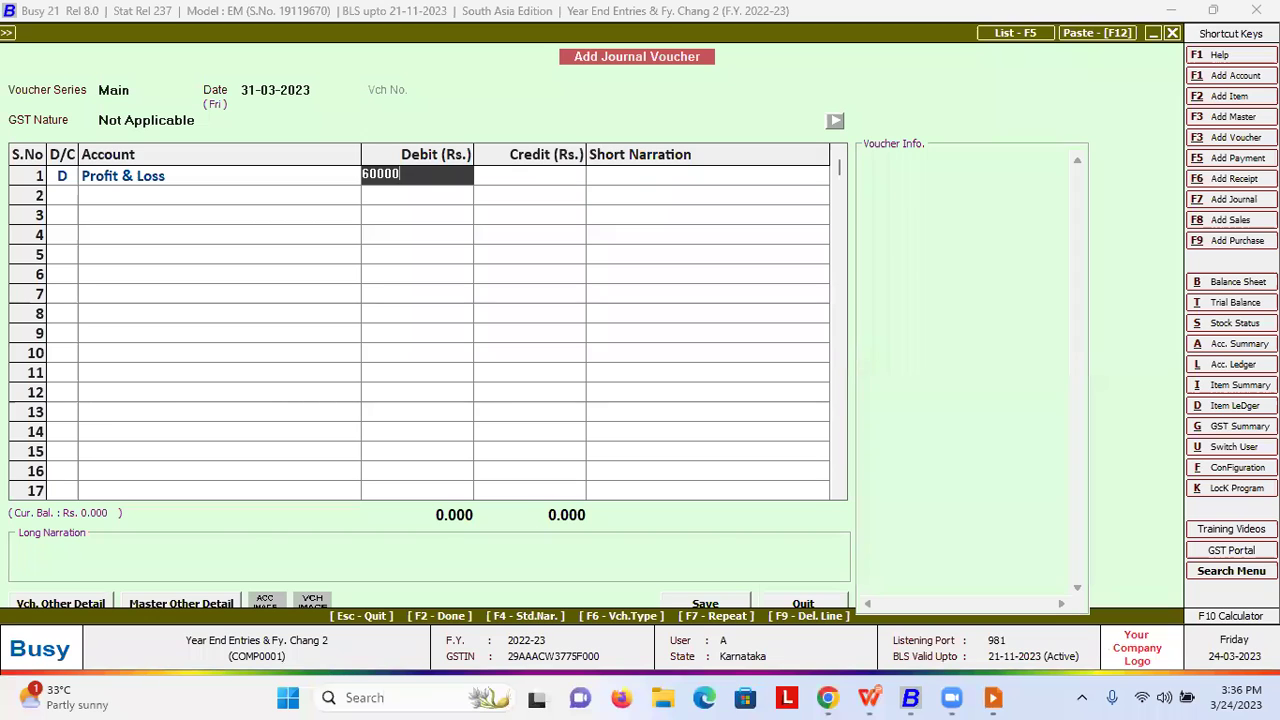
pyautogui.press('Return')
# - Credit the first partner's capital account with 2,000 in the second row of the journal voucher
pyautogui.press('Return')
pyautogui.write('capi')
pyautogui.press('Return')
pyautogui.write('2000')
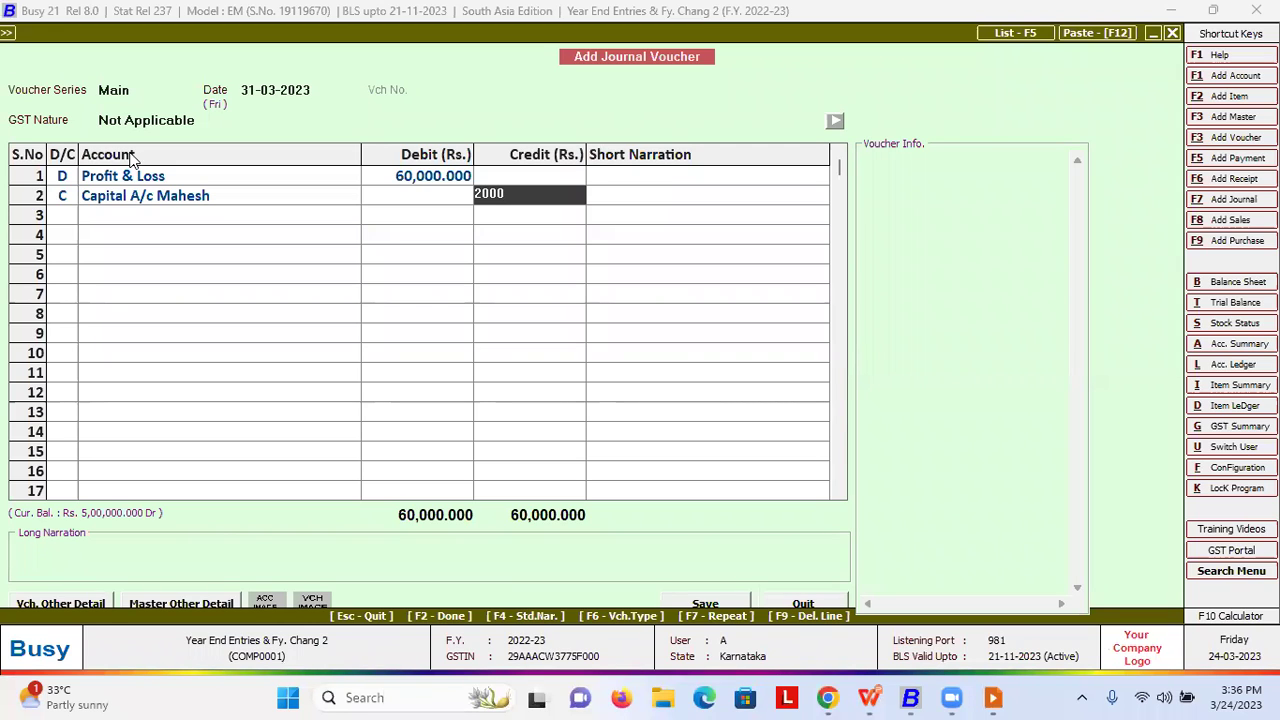
# - Change the Profit & Loss row to credit and the first partner's capital account row to debit
pyautogui.click(116, 180)
pyautogui.press('Left')
pyautogui.write('c')
pyautogui.press('Return')
pyautogui.press('Return')
pyautogui.press('Return')
pyautogui.press('Return')
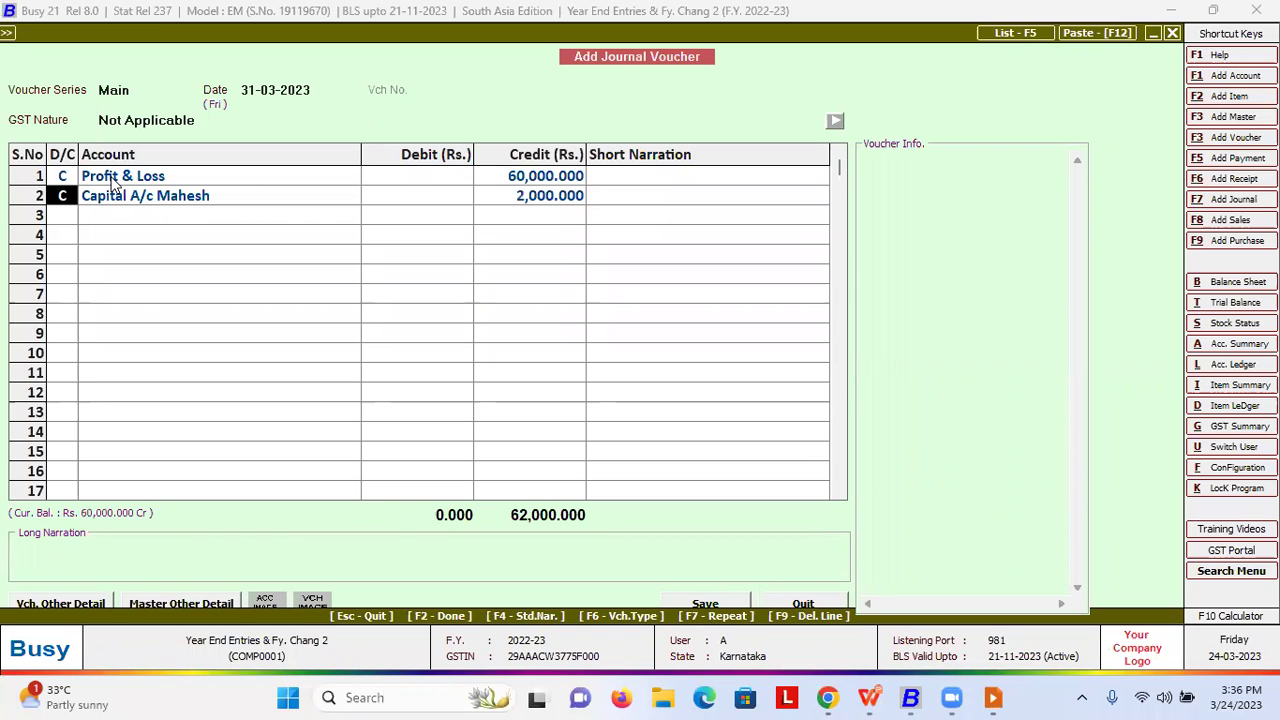
pyautogui.write('d')
pyautogui.press('Return')
pyautogui.press('Return')
pyautogui.press('Return')
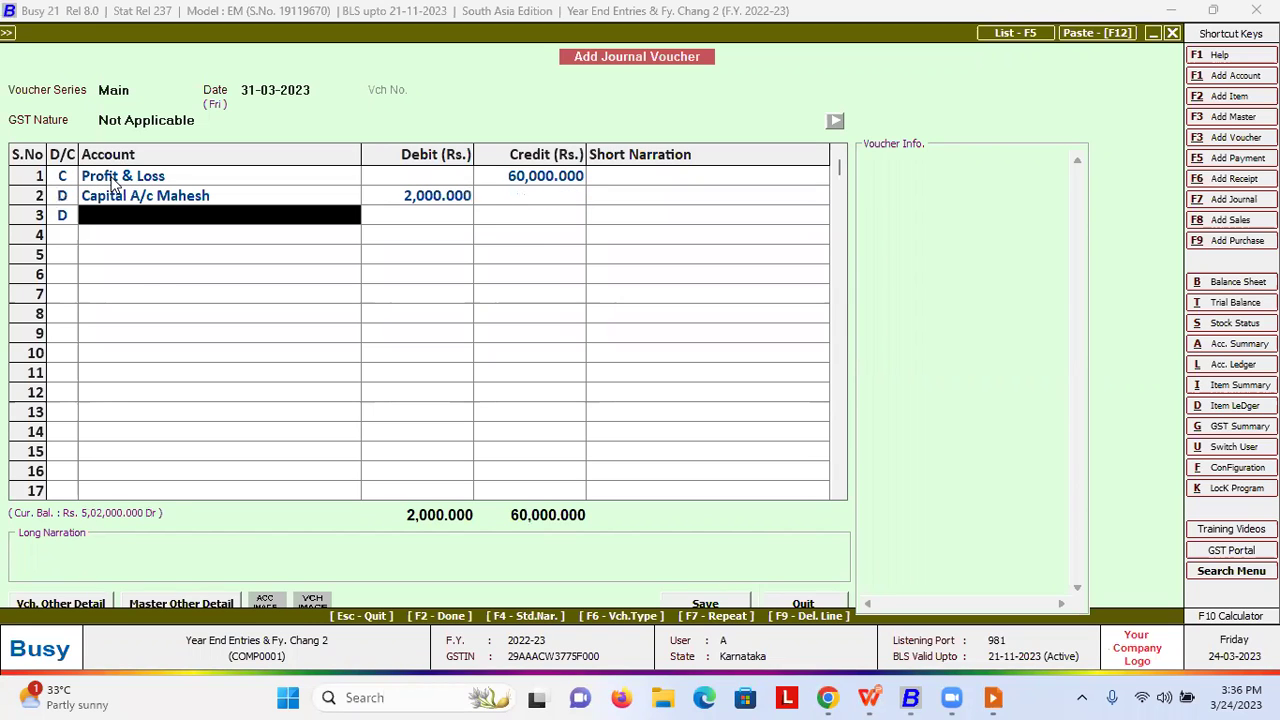
# - Debit the second partner's capital account with 20,000 in the third row
pyautogui.write('cap')
pyautogui.press('Down')
pyautogui.press('Return')
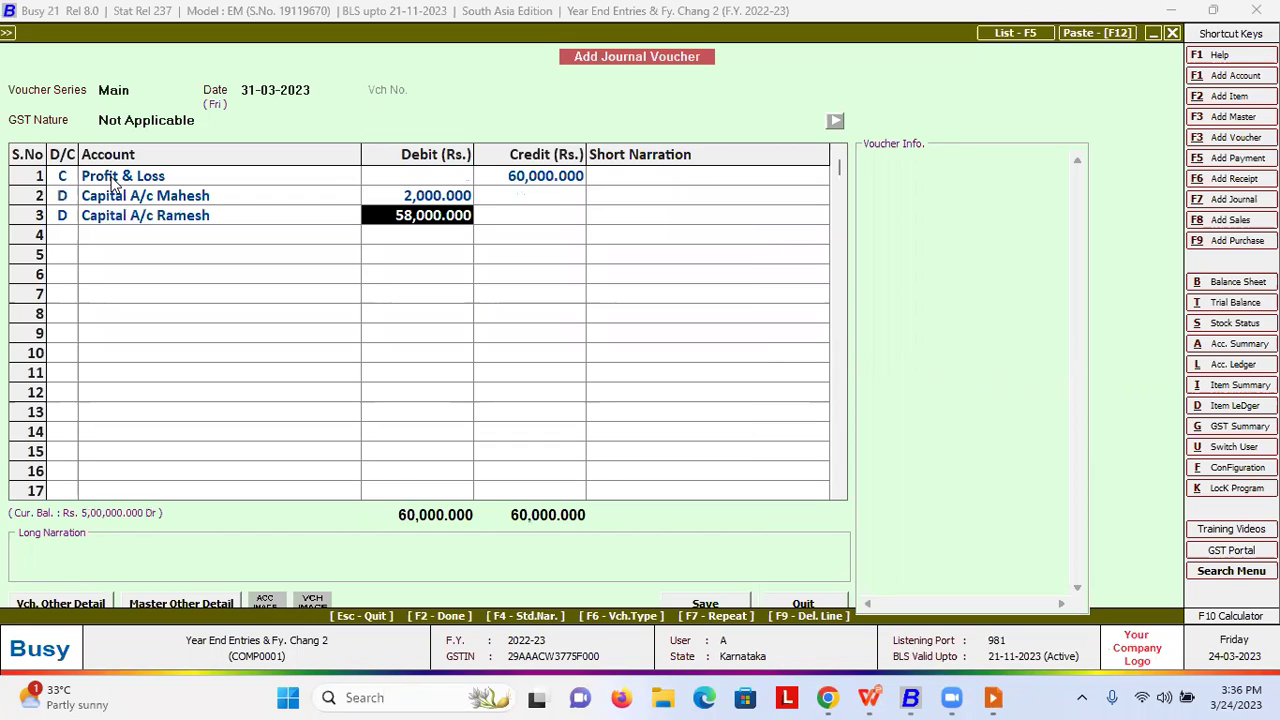
pyautogui.write('20000')
pyautogui.press('Return')
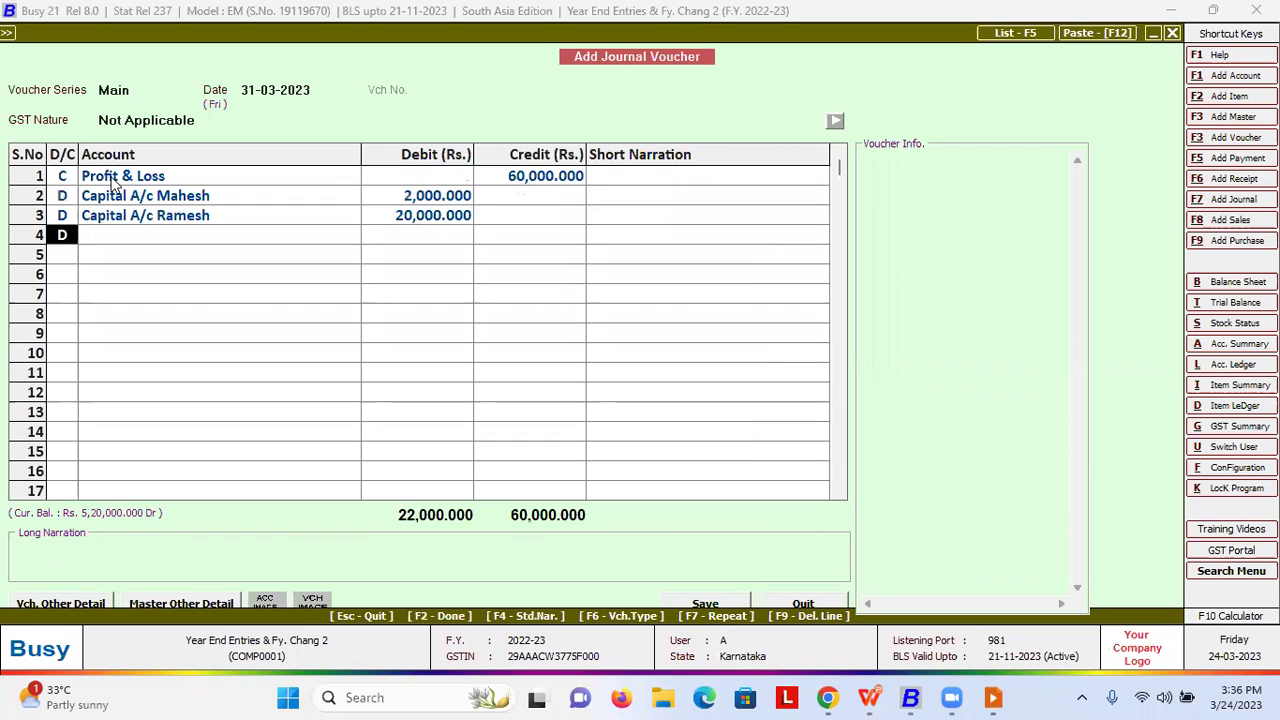
# - Debit the third partner's capital account with 20,000 in the fourth row and finish the account entries
pyautogui.press('Return')
pyautogui.write('sure')
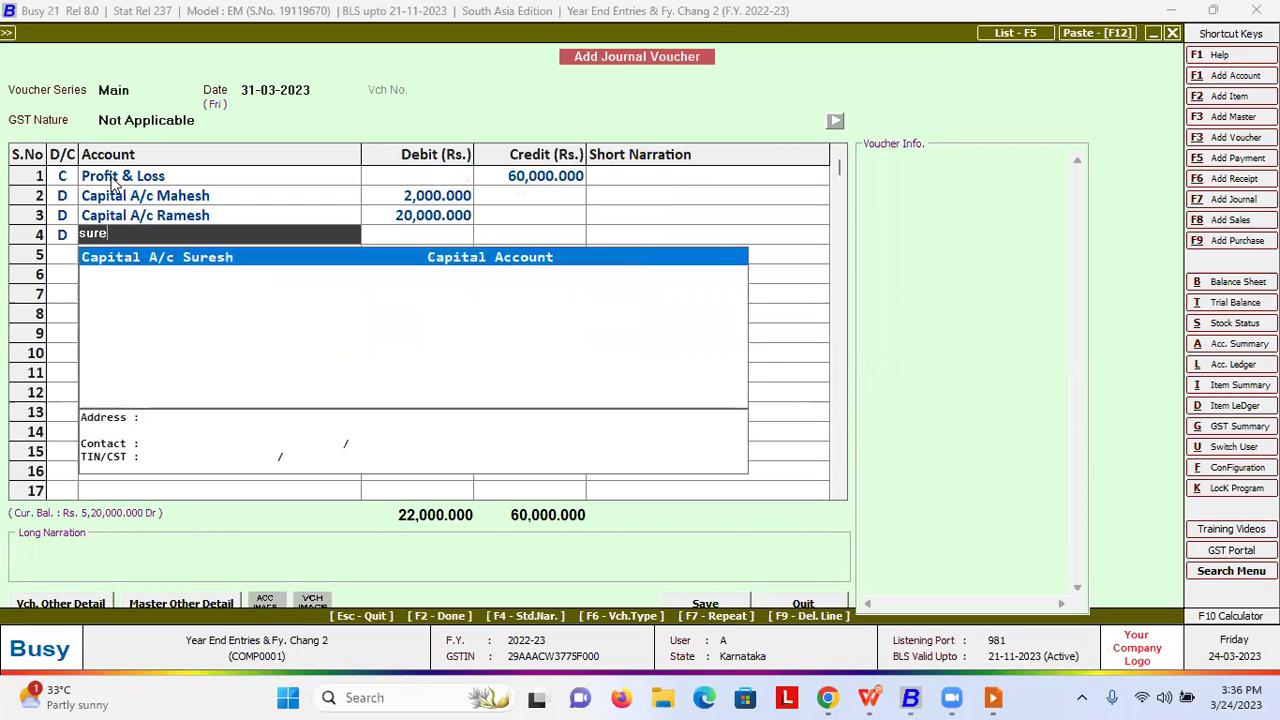
pyautogui.press('Return')
pyautogui.write('20,000')
pyautogui.press('Return')
pyautogui.press('Return')
pyautogui.press('Return')
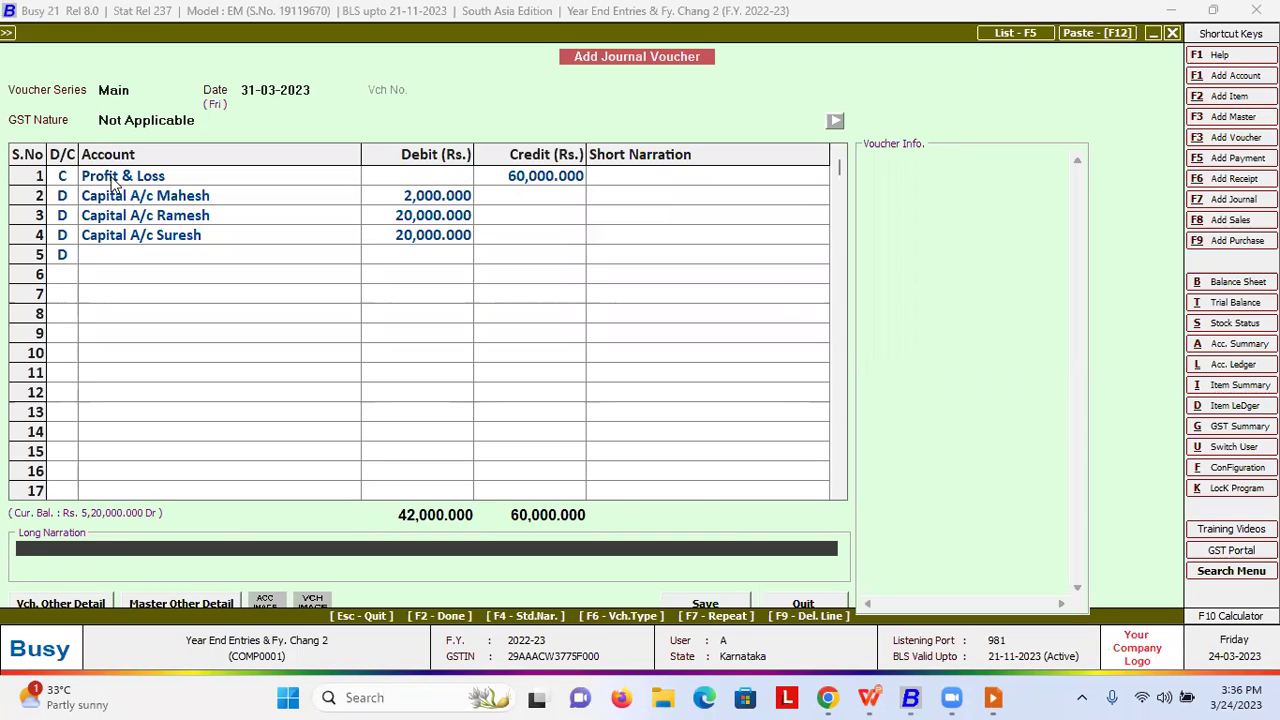
# - Correct the first partner's capital account debit in the second row to 20,000
pyautogui.press('Return')
pyautogui.press('Return')
pyautogui.press('Return')
pyautogui.press('Return')
pyautogui.click(375, 196)
pyautogui.write('20000')
pyautogui.press('Return')
pyautogui.press('Return')
pyautogui.press('Return')
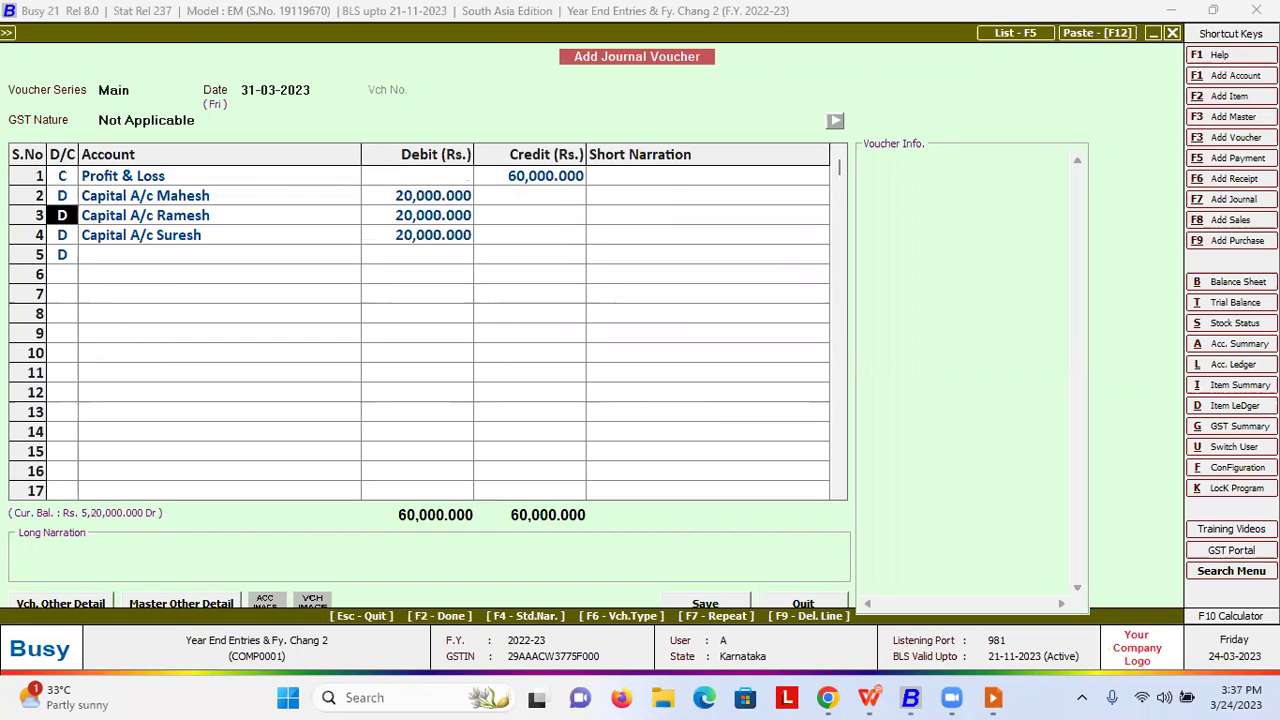
# - Leave the fifth row empty, save the journal voucher and exit journal entry
pyautogui.click(66, 255)
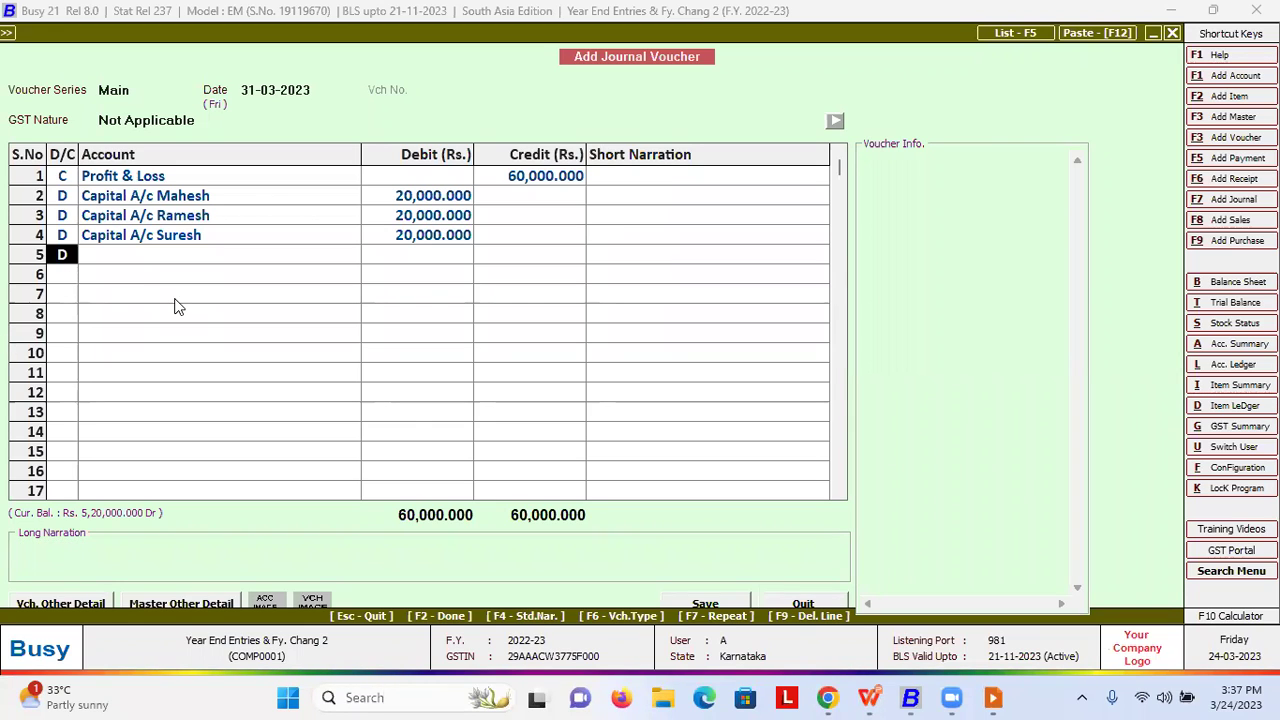
pyautogui.press('Return')
pyautogui.press('Return')
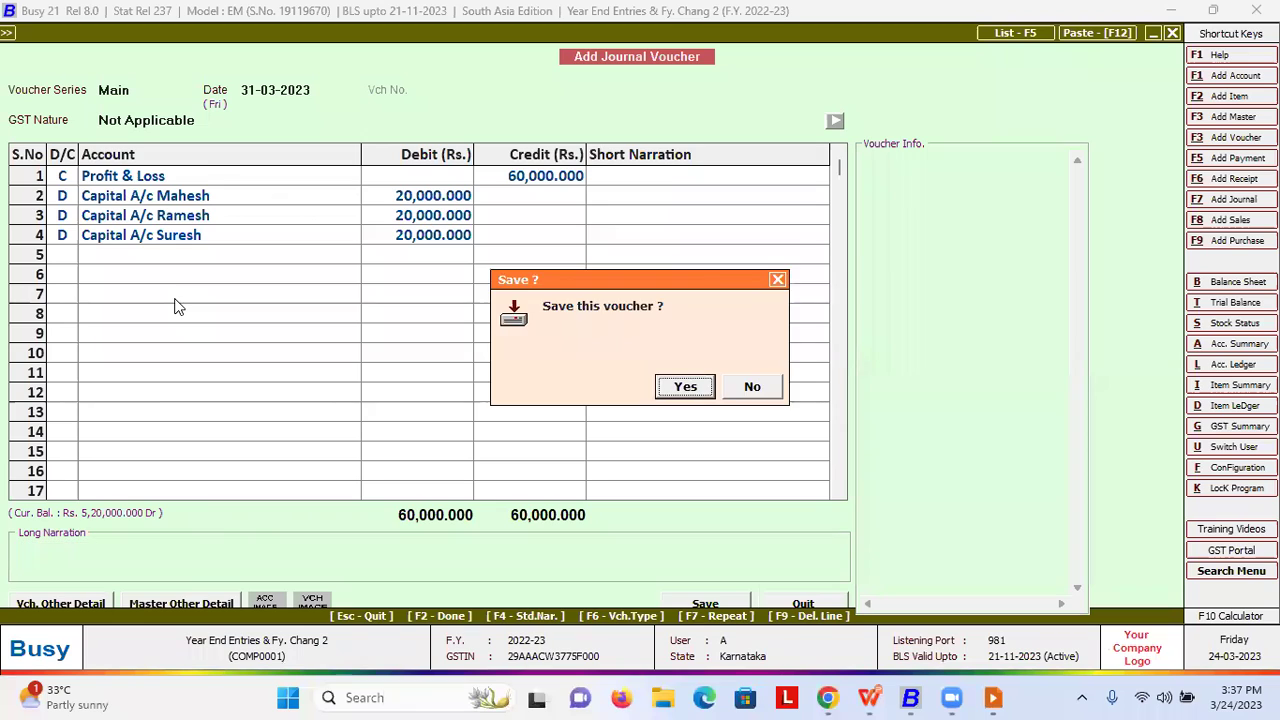
pyautogui.press('Return')
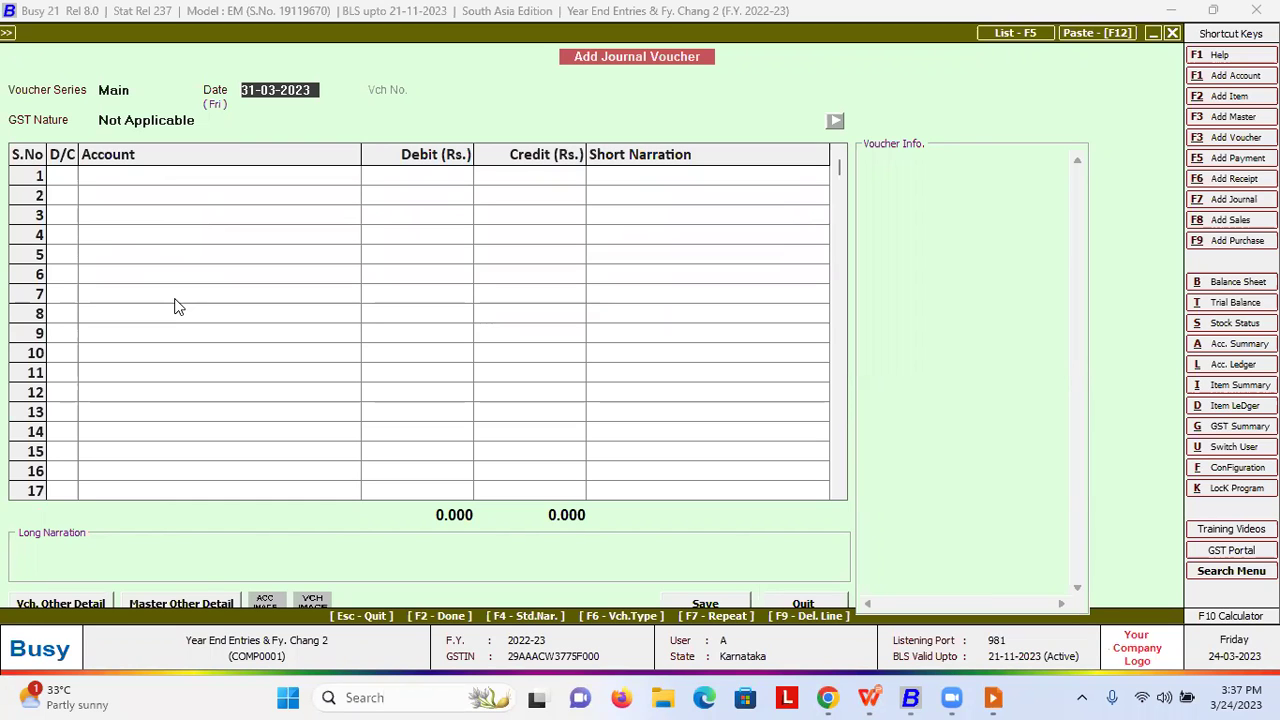
pyautogui.press('Escape')
pyautogui.press('Escape')
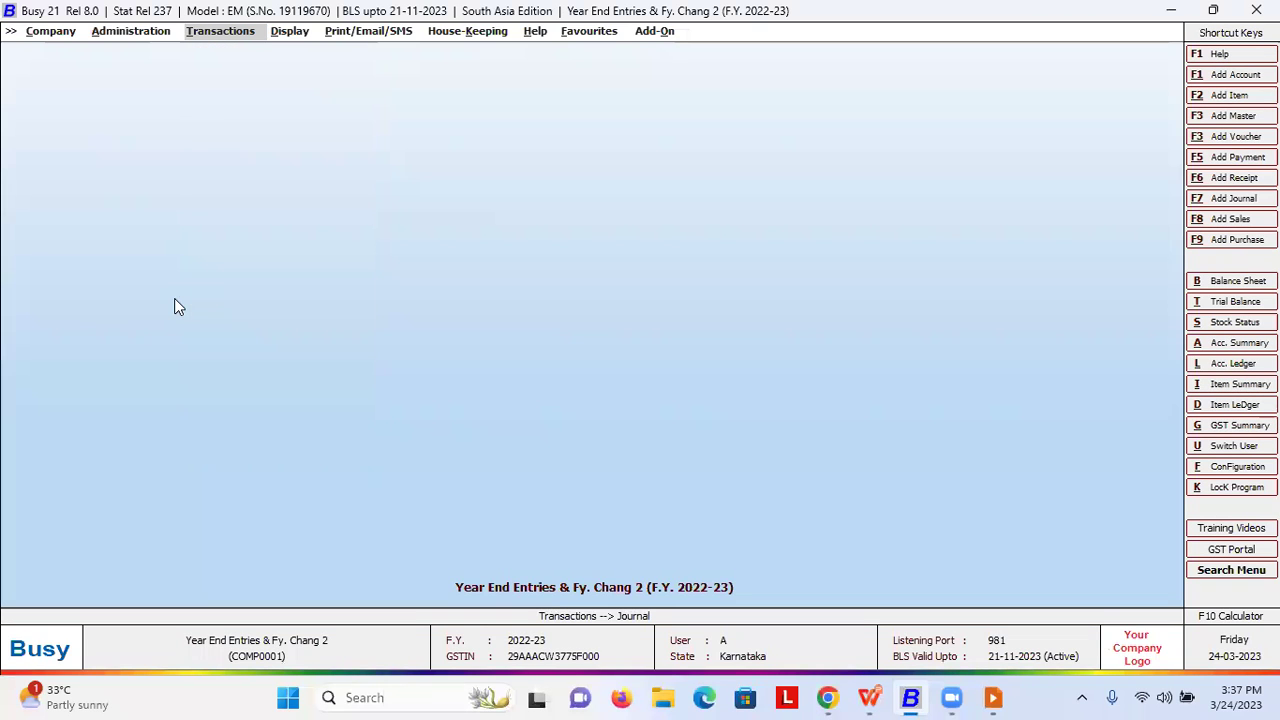
# - Display the alphabetical closing Stock Status, balances only, for all items and all material centres as on 31-03-2023
pyautogui.press('Return')
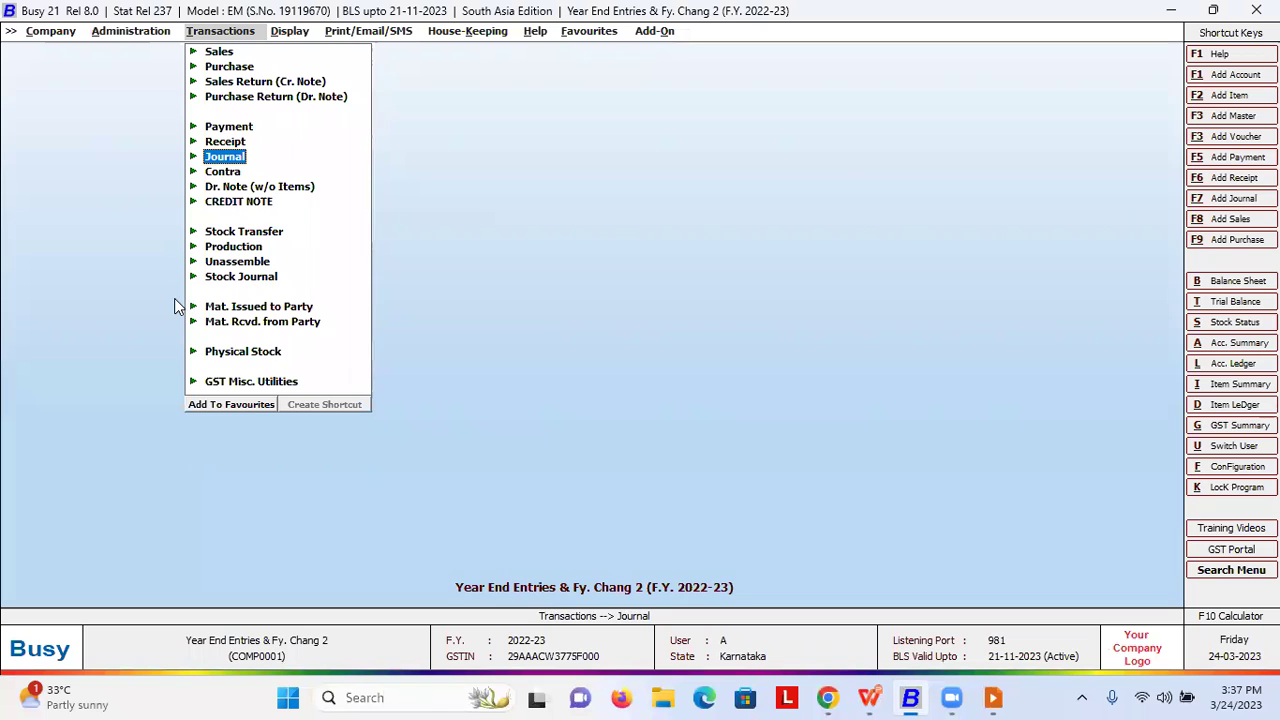
pyautogui.press('Right')
pyautogui.press('Down')
pyautogui.press('Down')
pyautogui.press('Down')
pyautogui.press('Down')
pyautogui.press('Down')
pyautogui.press('Down')
pyautogui.press('Down')
pyautogui.press('Down')
pyautogui.press('Down')
pyautogui.press('Return')
pyautogui.press('Return')
pyautogui.press('Return')
pyautogui.press('Return')
pyautogui.press('F2')
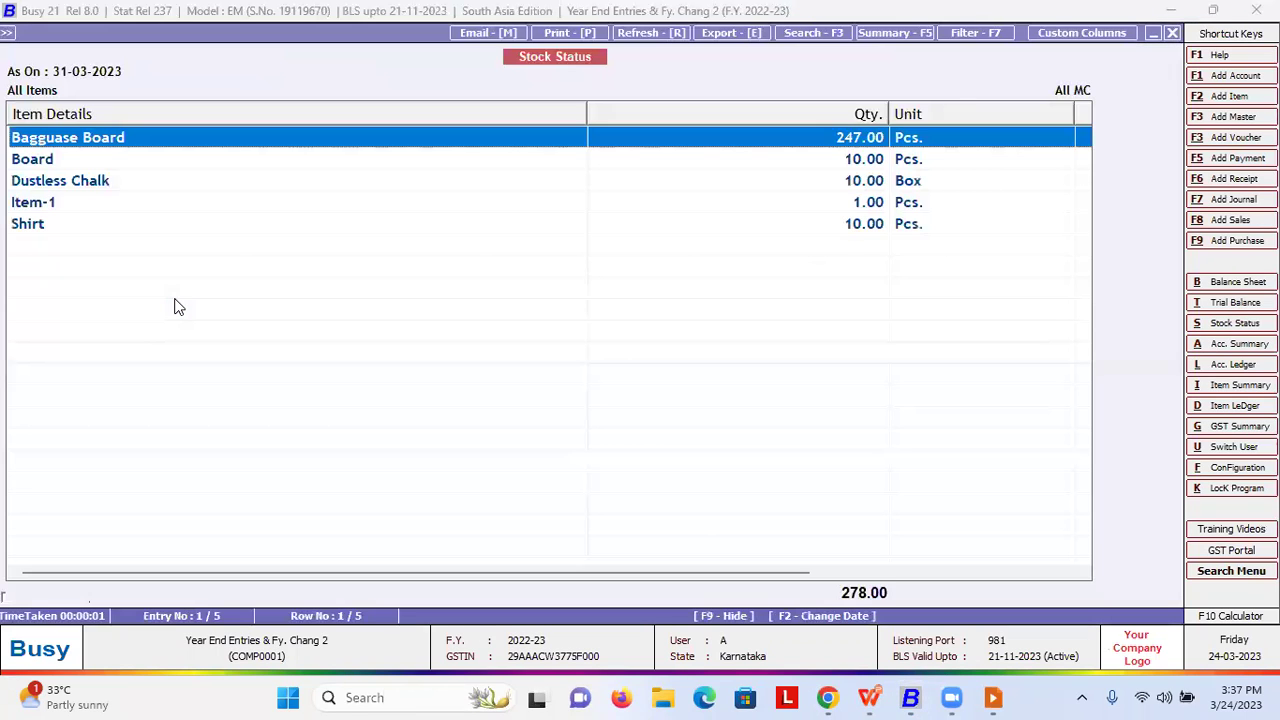
# - Open the Bagguase Board's material centre stock and its item ledger for Location
pyautogui.press('Return')
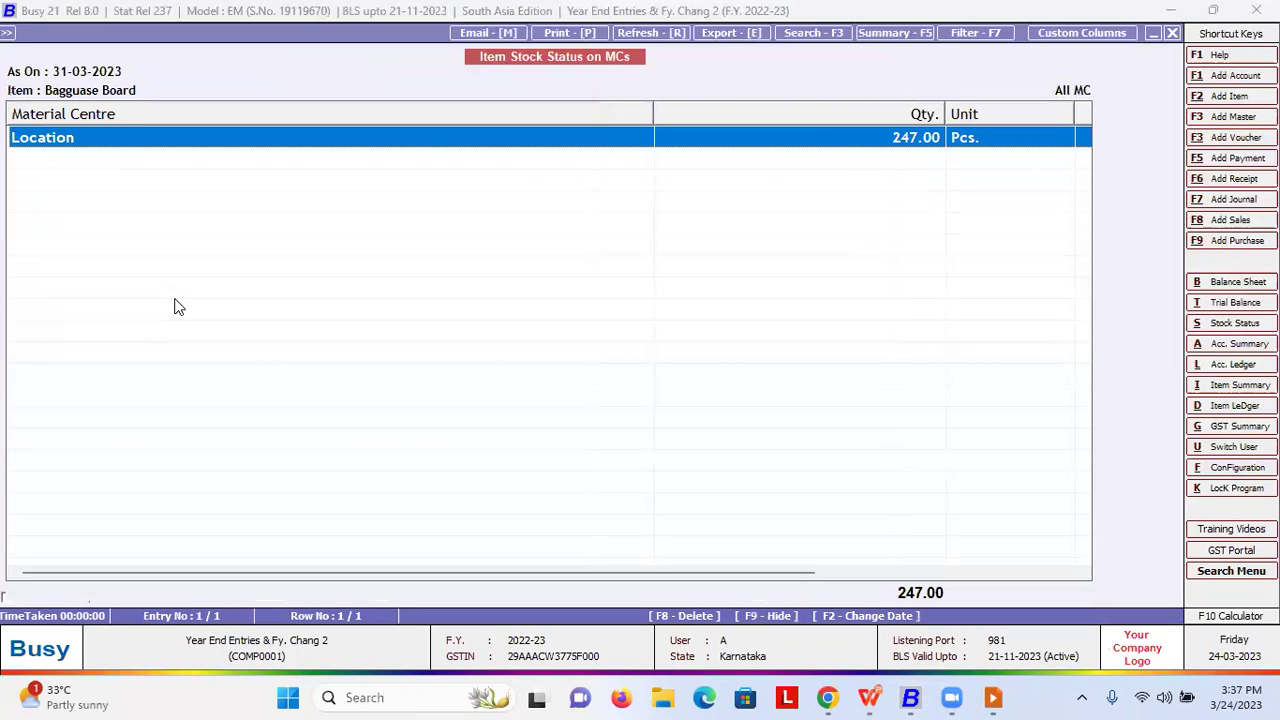
pyautogui.press('Escape')
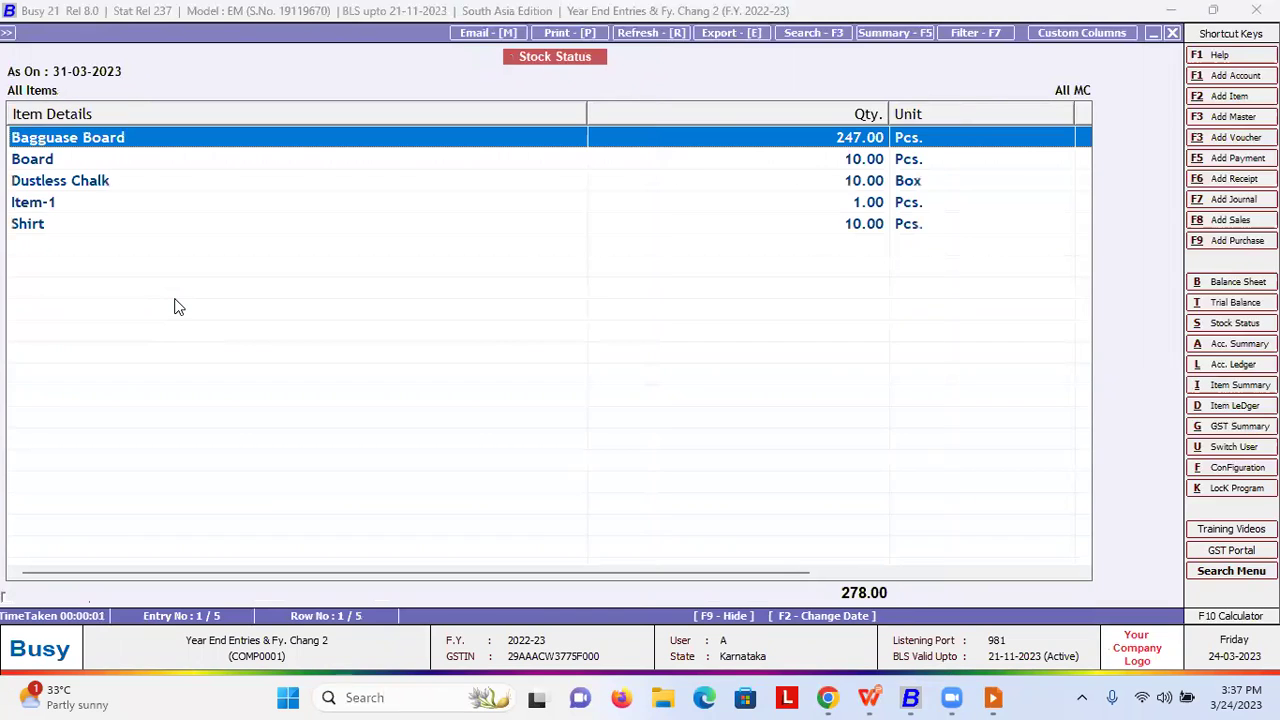
pyautogui.press('Return')
pyautogui.press('Return')
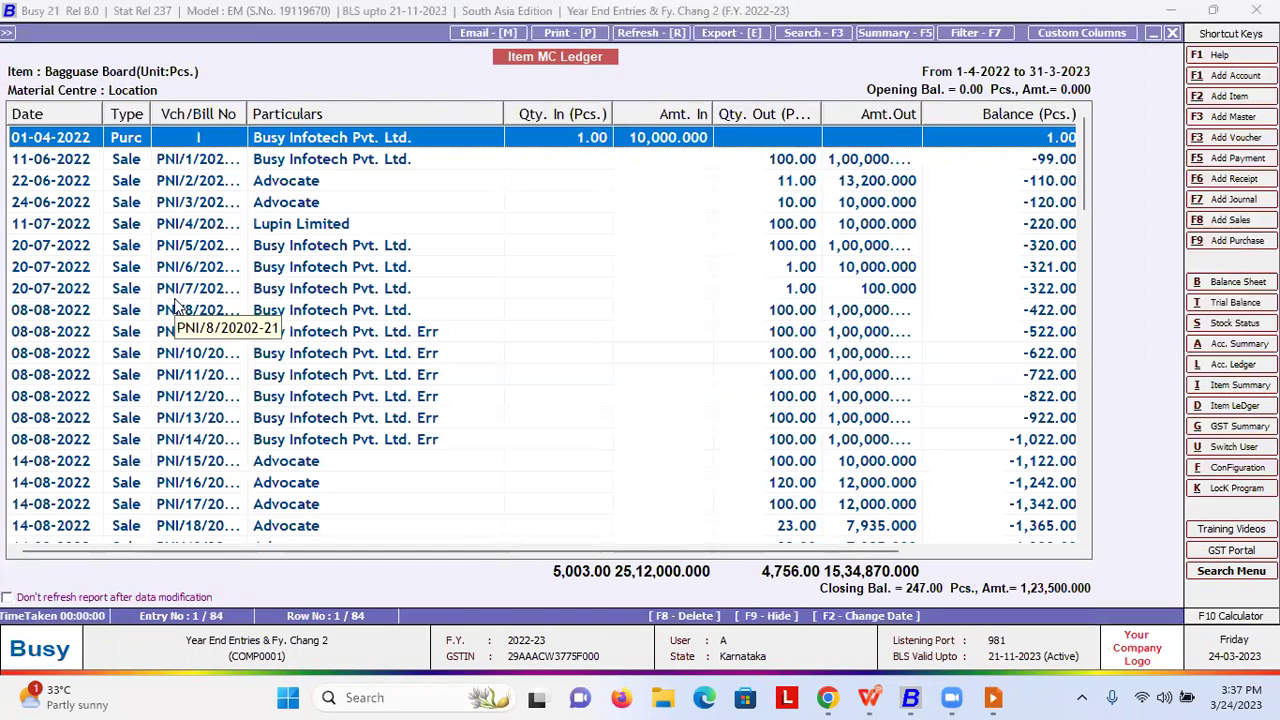
# - Try to hide and then delete the 01-04-2022 purchase voucher in the Bagguase Board ledger, and leave the ledger
pyautogui.press('F9')
pyautogui.press('F9')
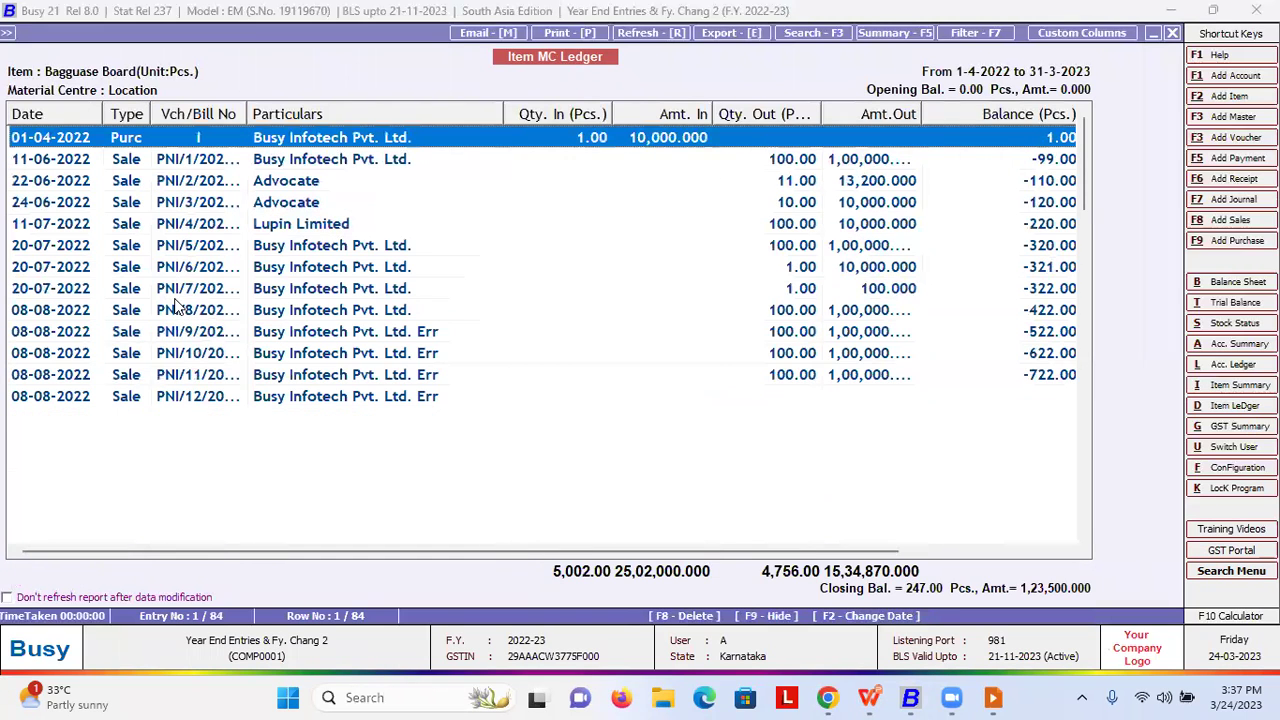
pyautogui.press('Return')
pyautogui.press('F8')
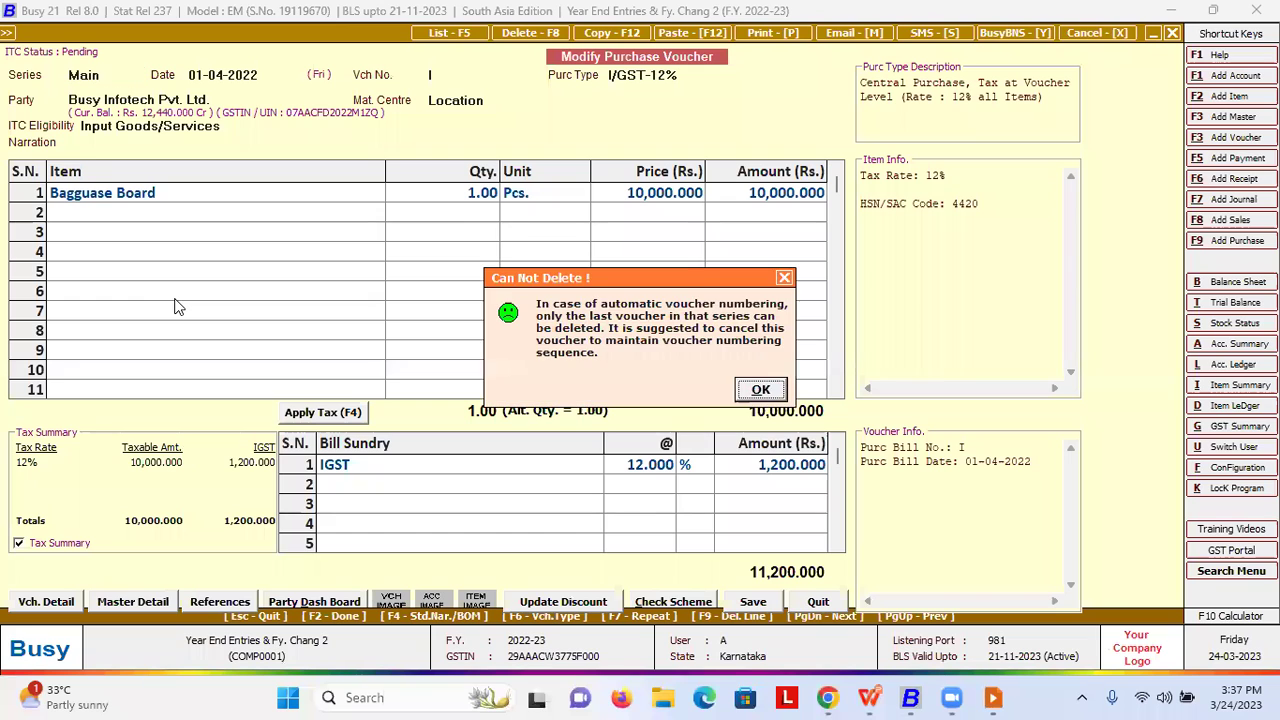
pyautogui.press('Return')
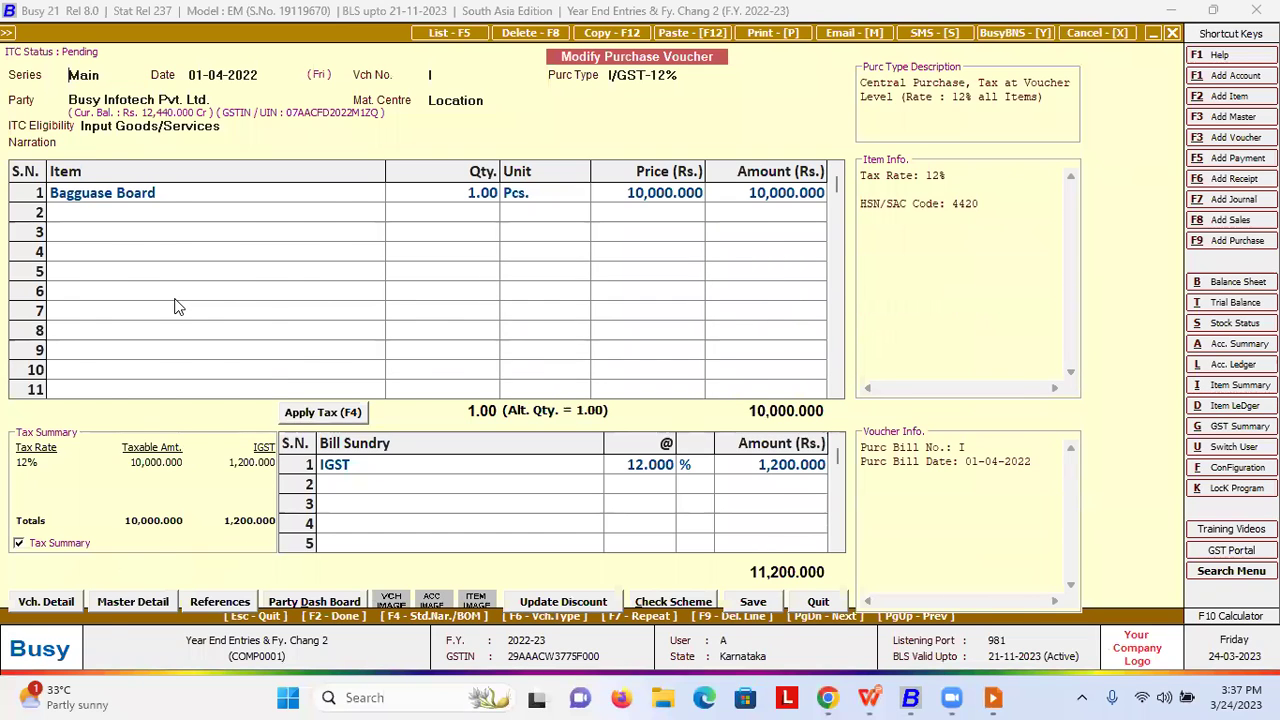
pyautogui.press('Escape')
pyautogui.press('Escape')
# - Redisplay the closing Stock Status for all items as on 31-03-2023, review the balances and close the report
pyautogui.press('Up')
pyautogui.press('Return')
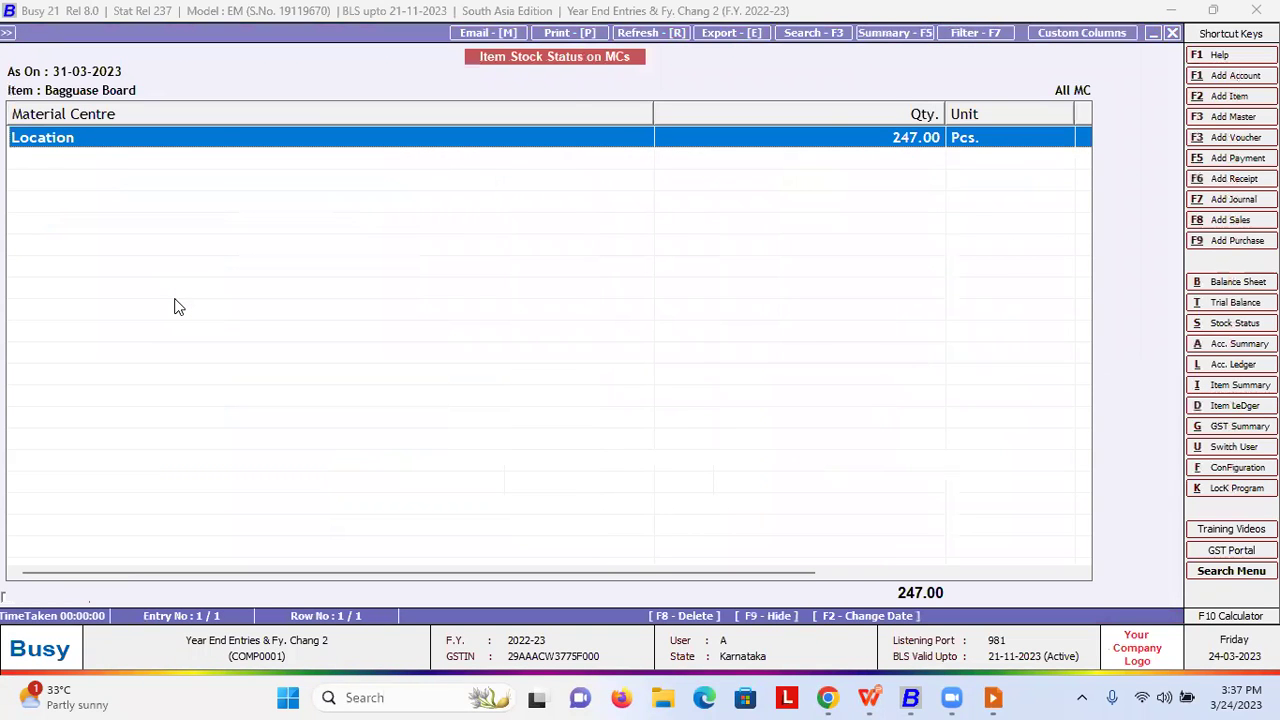
pyautogui.press('Escape')
pyautogui.press('Escape')
pyautogui.press('Return')
pyautogui.press('Escape')
pyautogui.press('Return')
pyautogui.press('F2')
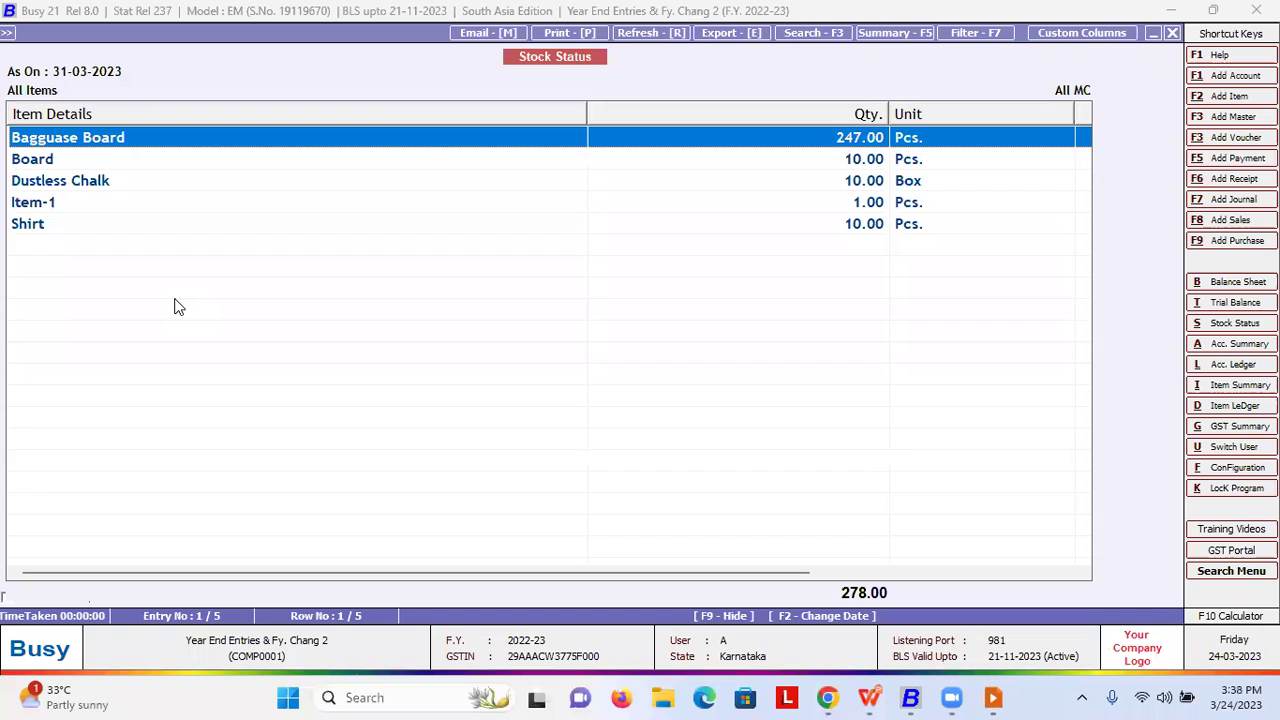
pyautogui.press('Escape')
pyautogui.press('Escape')
pyautogui.press('Escape')
pyautogui.press('Escape')
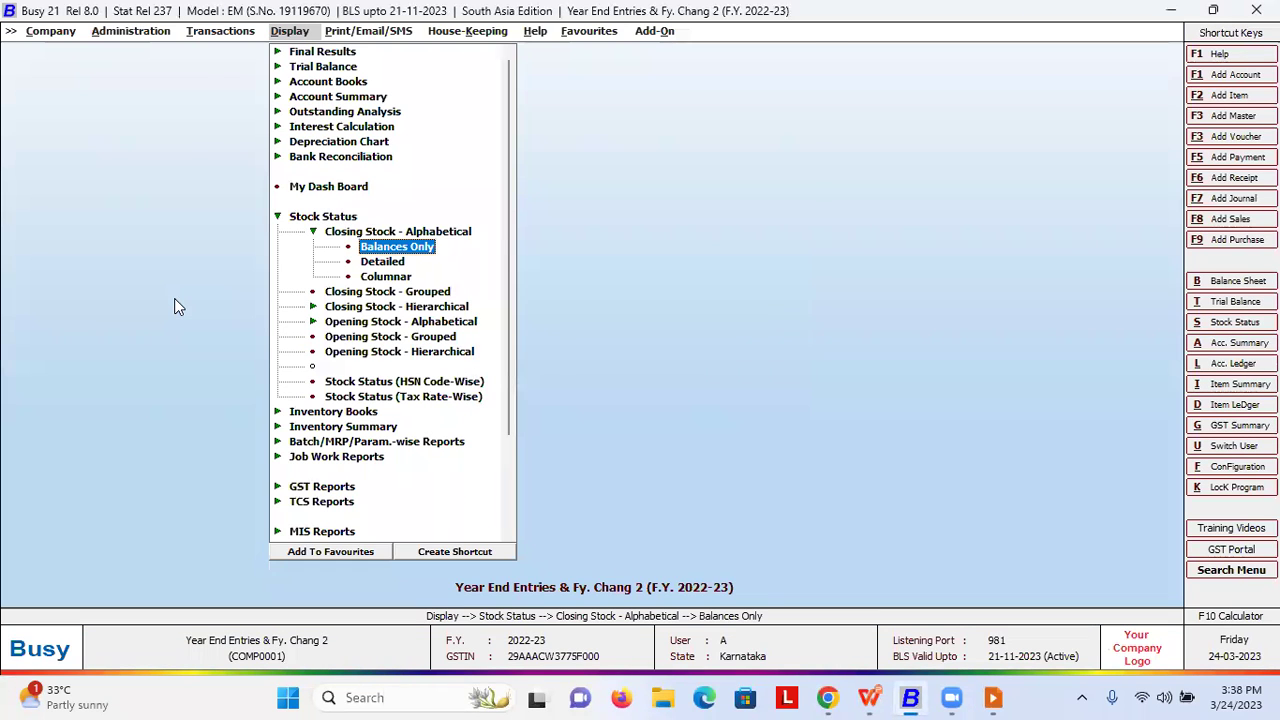
# - Start a new Physical Stock voucher
pyautogui.press('Left')
pyautogui.press('Down')
pyautogui.press('Down')
pyautogui.press('Down')
pyautogui.press('Down')
pyautogui.press('Down')
pyautogui.press('Down')
pyautogui.press('Down')
pyautogui.press('Up')
pyautogui.press('Up')
pyautogui.press('Down')
pyautogui.press('Down')
pyautogui.press('Down')
pyautogui.press('Down')
pyautogui.press('Down')
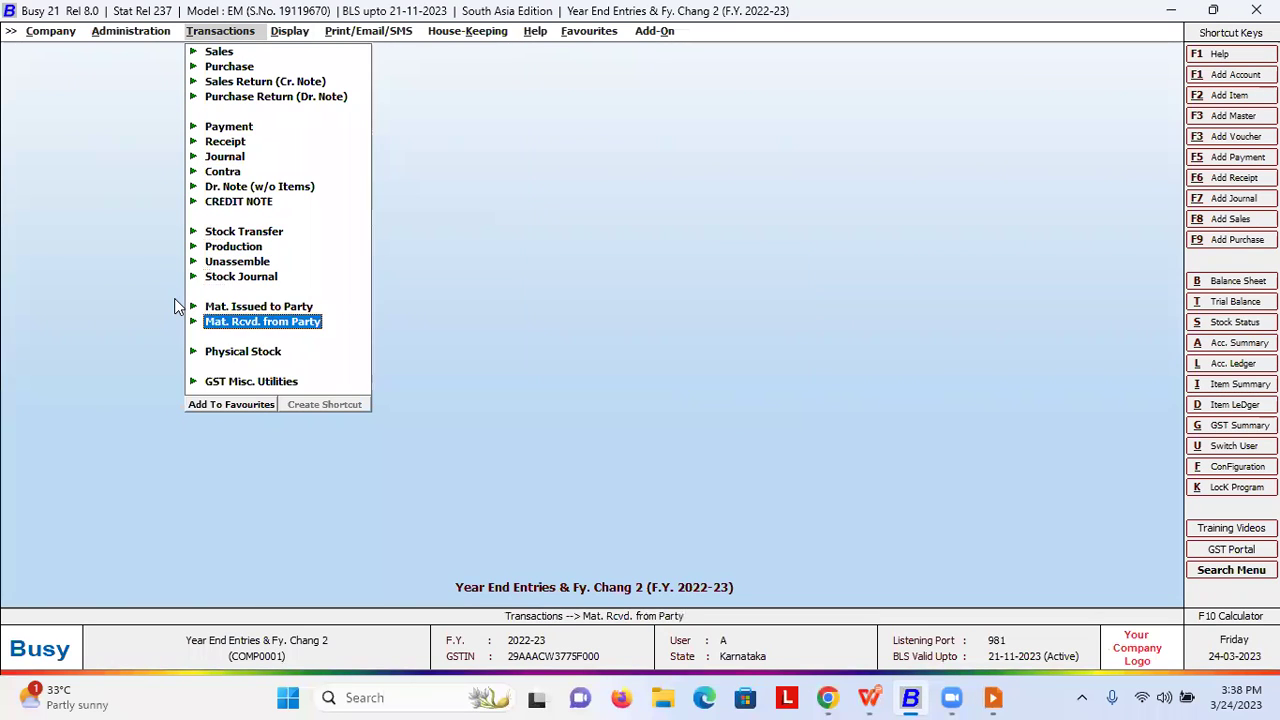
pyautogui.press('Return')
pyautogui.press('Return')
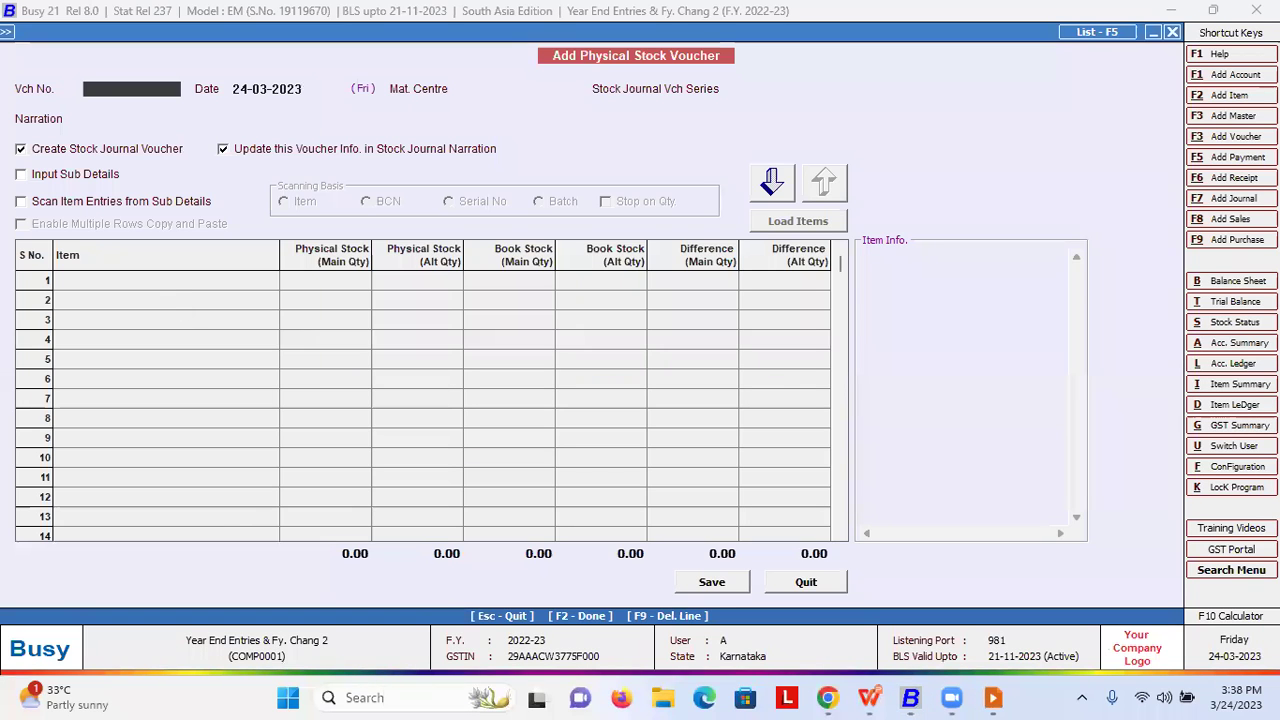
# - Set the voucher number to 2, date 24-03-2023, material centre Main Store and stock journal series Main, keeping stock journal creation enabled
pyautogui.press('Return')
pyautogui.press('Return')
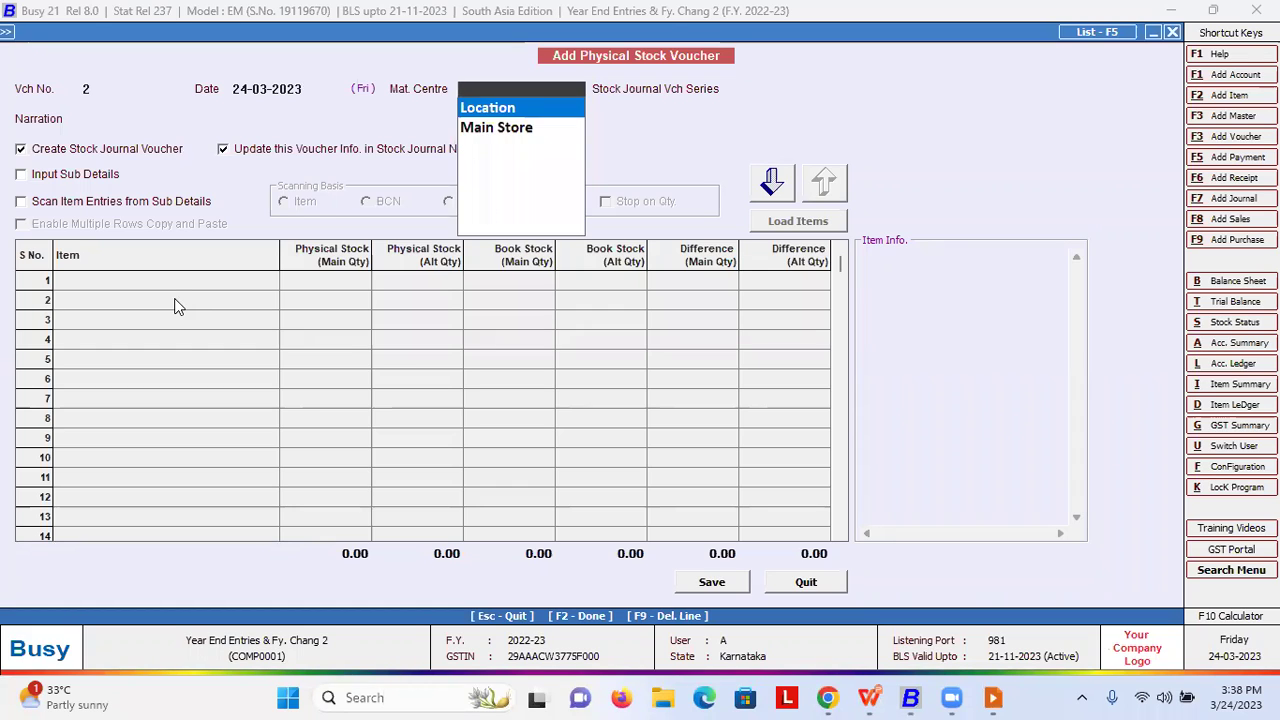
pyautogui.press('Return')
pyautogui.press('Return')
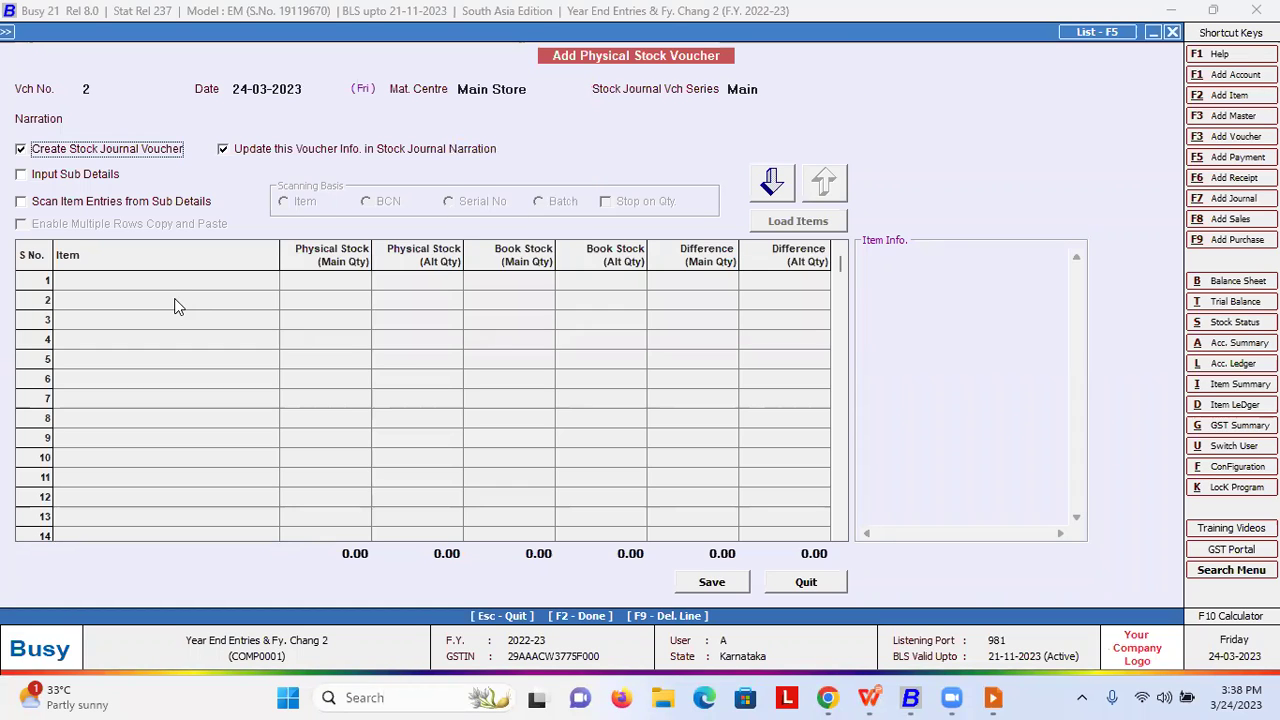
pyautogui.press('Return')
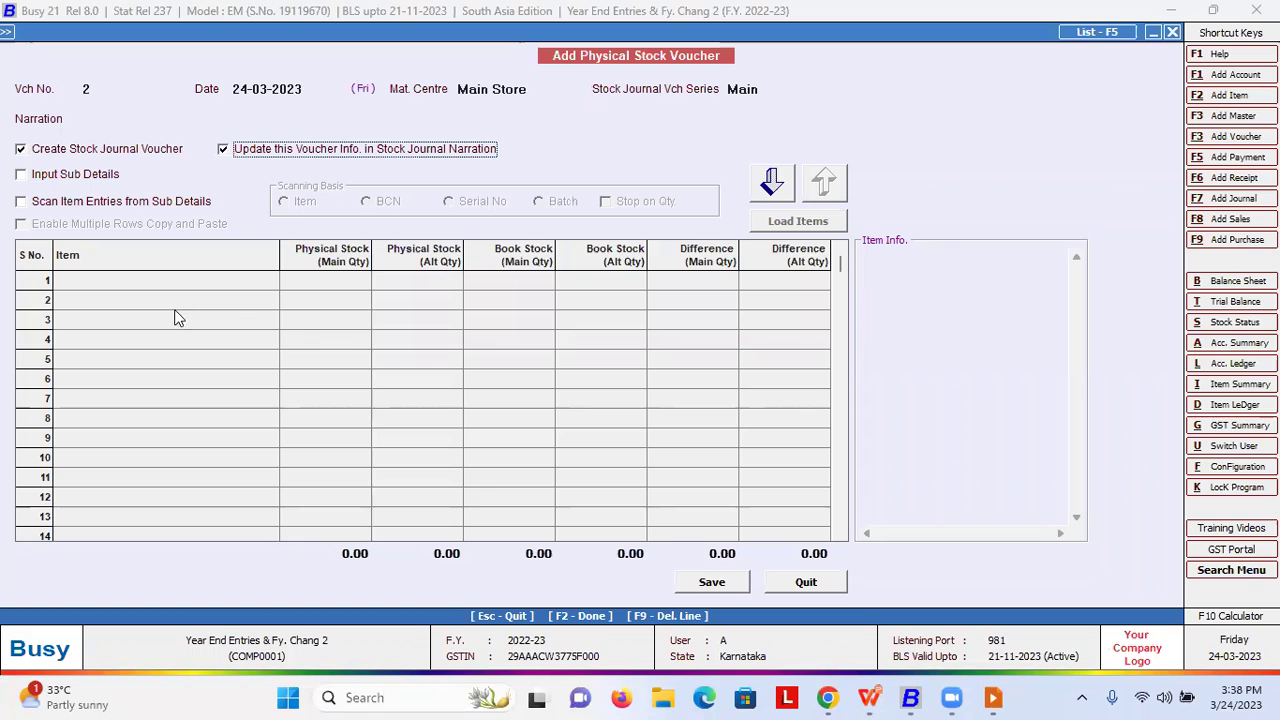
# - Enter Bagguase Board as the item in the first row of the physical stock voucher
pyautogui.click(764, 189)
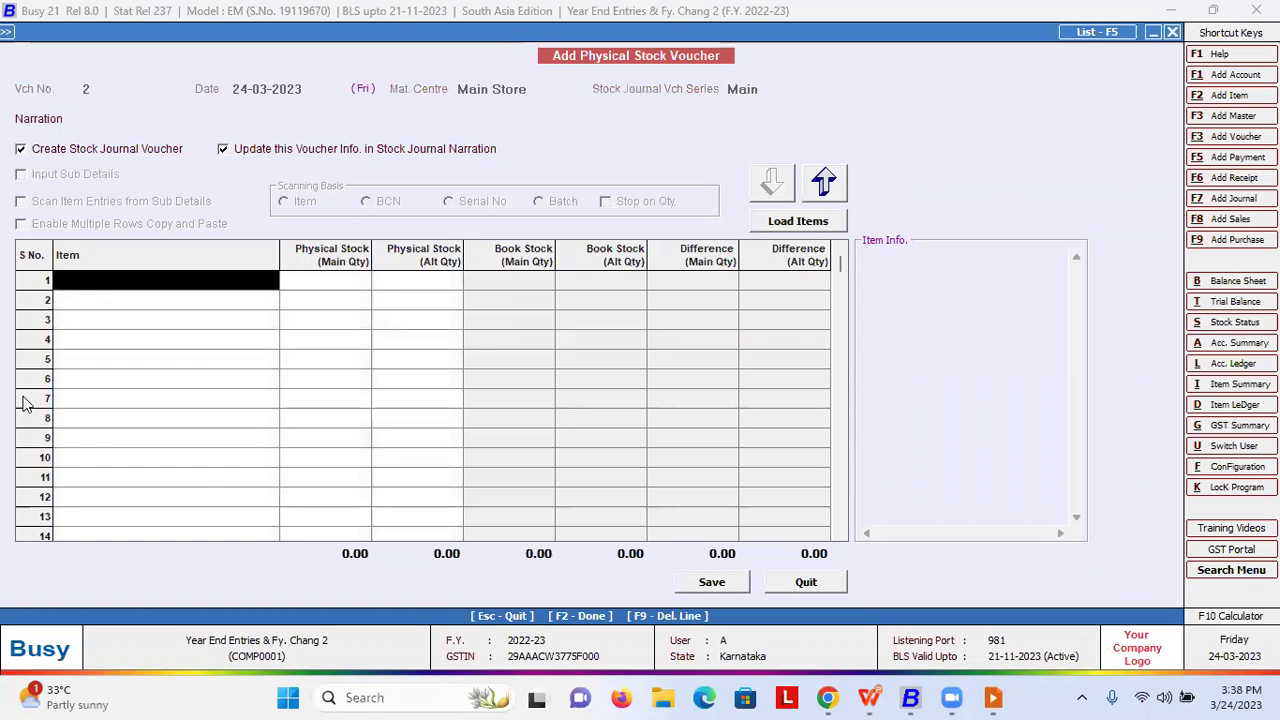
pyautogui.press('Down')
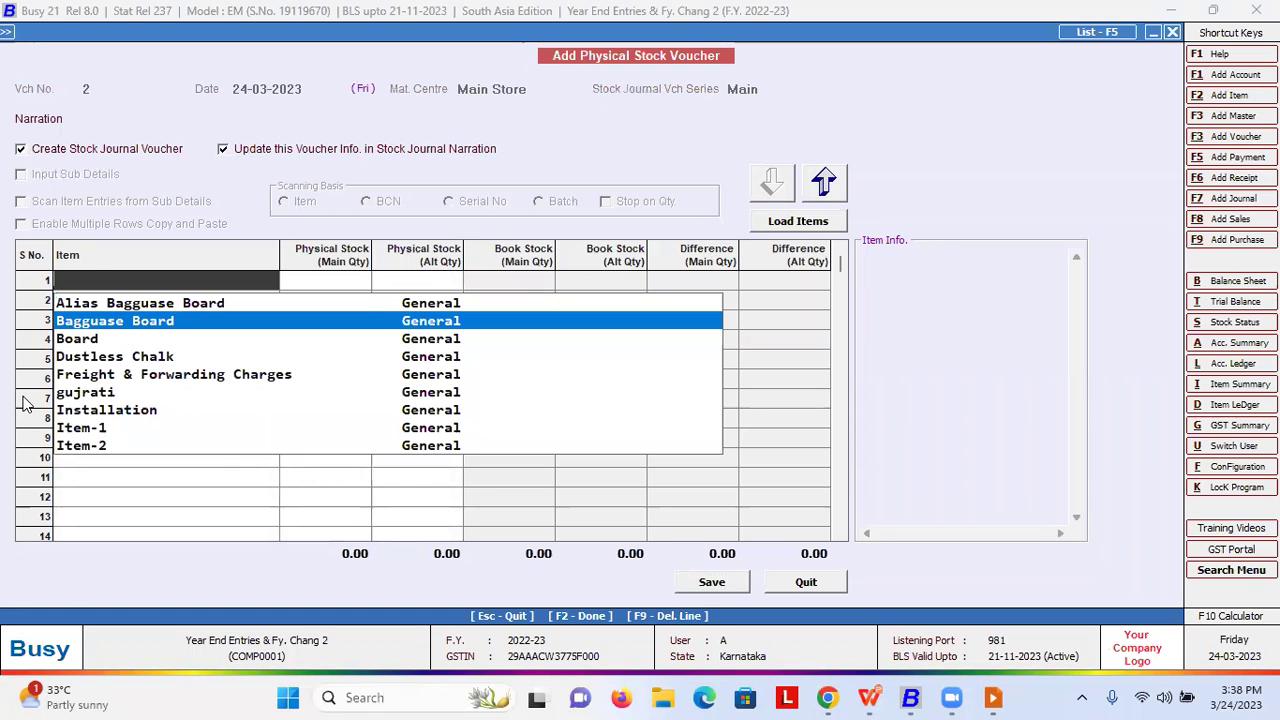
pyautogui.press('Return')
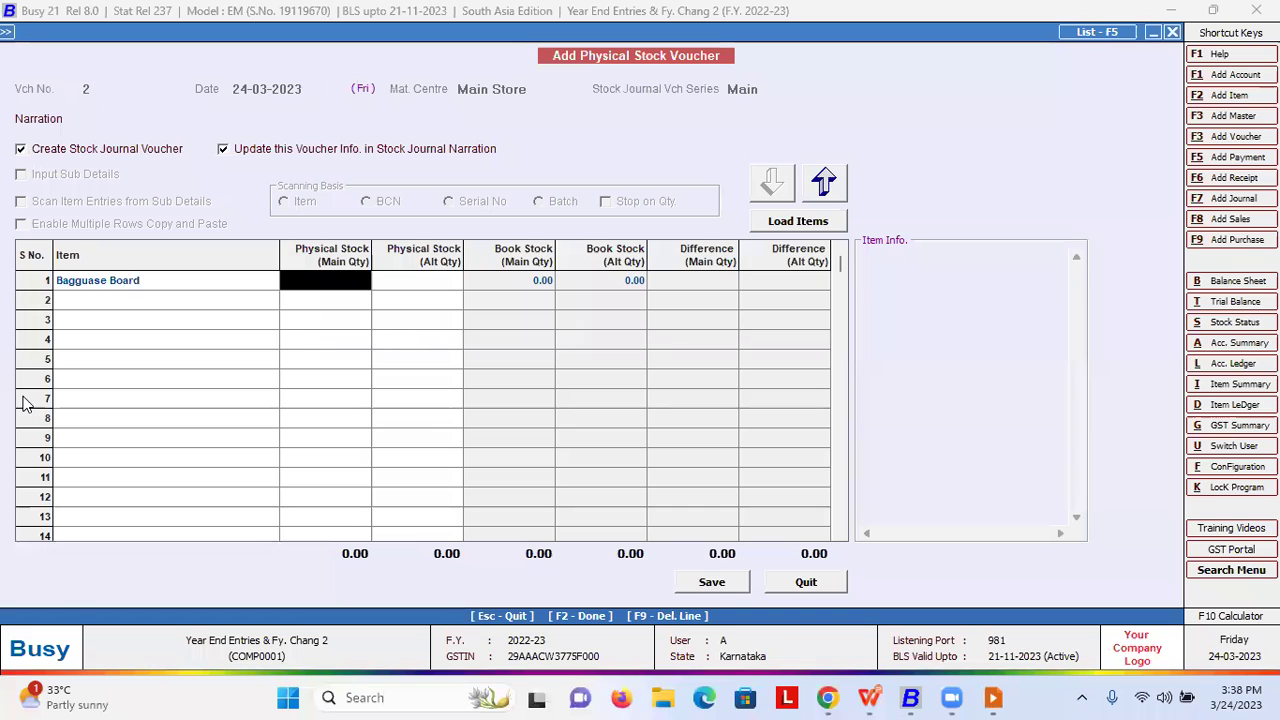
# - Change the physical stock voucher's material centre to Location, refresh the book stock and return to the item rows
pyautogui.click(824, 182)
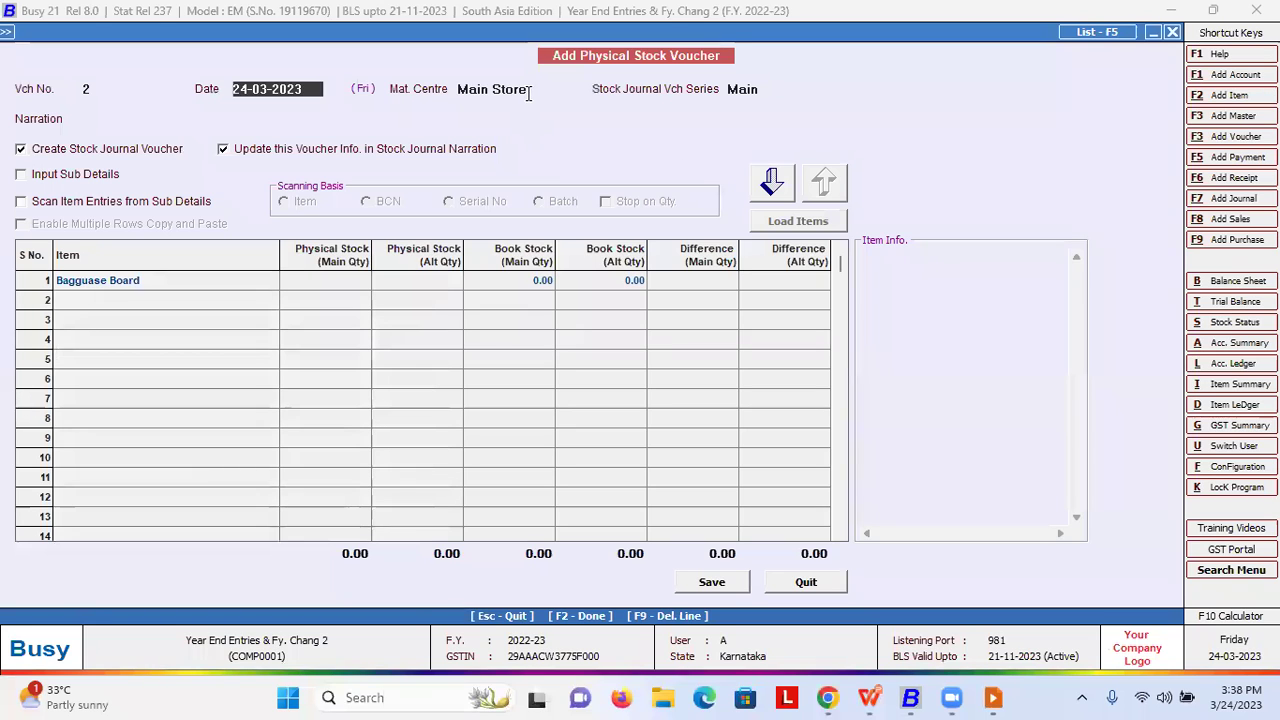
pyautogui.click(528, 92)
pyautogui.press('BackSpace')
pyautogui.press('BackSpace')
pyautogui.press('BackSpace')
pyautogui.press('BackSpace')
pyautogui.press('BackSpace')
pyautogui.press('BackSpace')
pyautogui.press('BackSpace')
pyautogui.press('BackSpace')
pyautogui.press('BackSpace')
pyautogui.press('BackSpace')
pyautogui.press('Up')
pyautogui.press('Return')
pyautogui.press('Return')
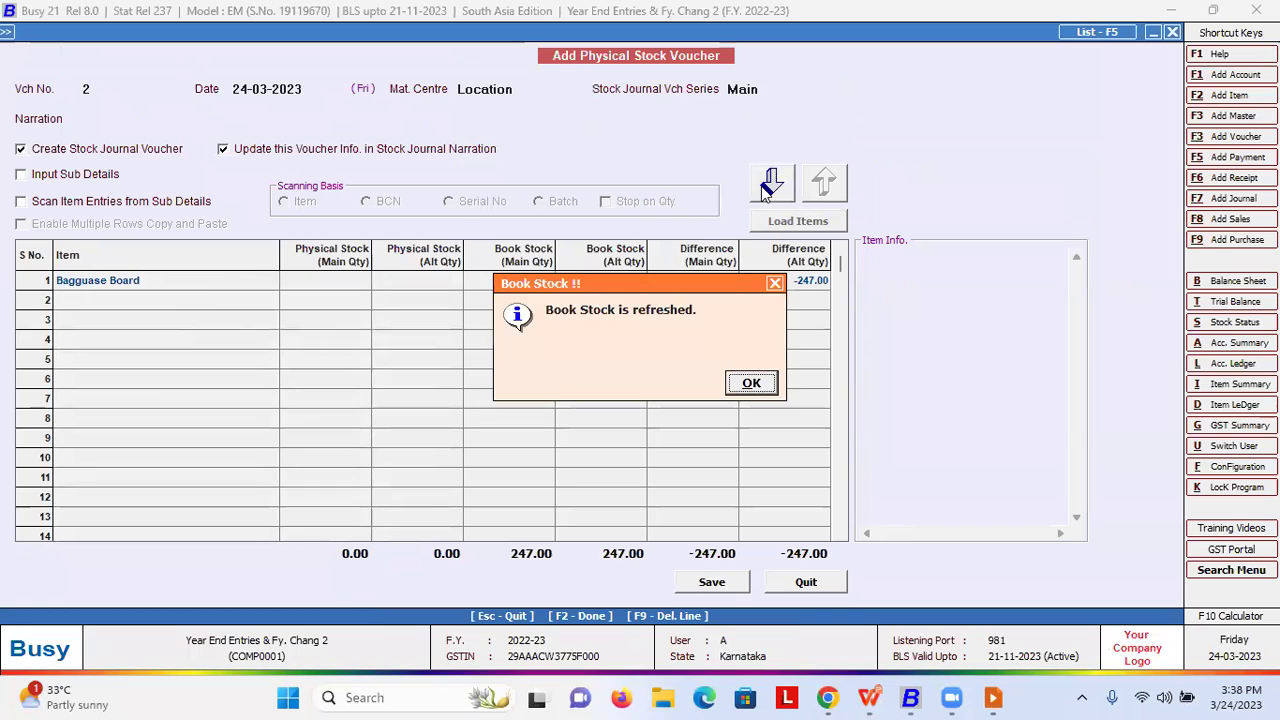
pyautogui.click(772, 380)
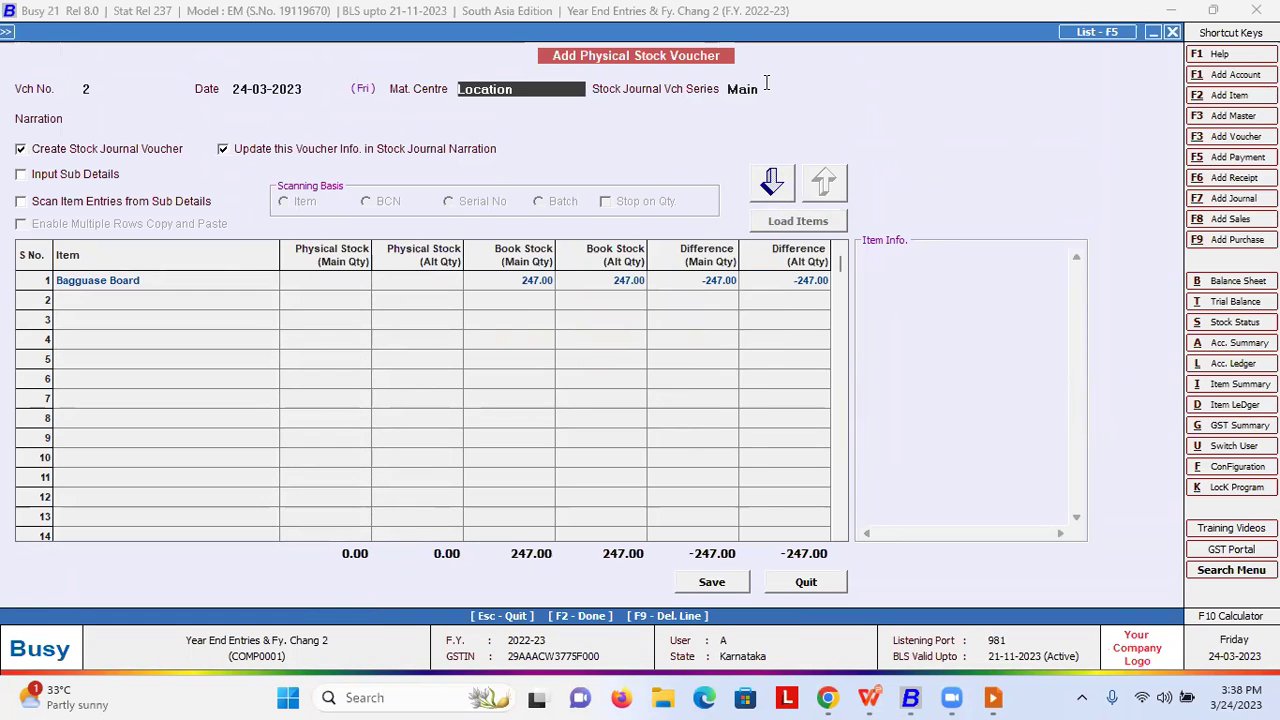
pyautogui.press('Return')
pyautogui.press('Return')
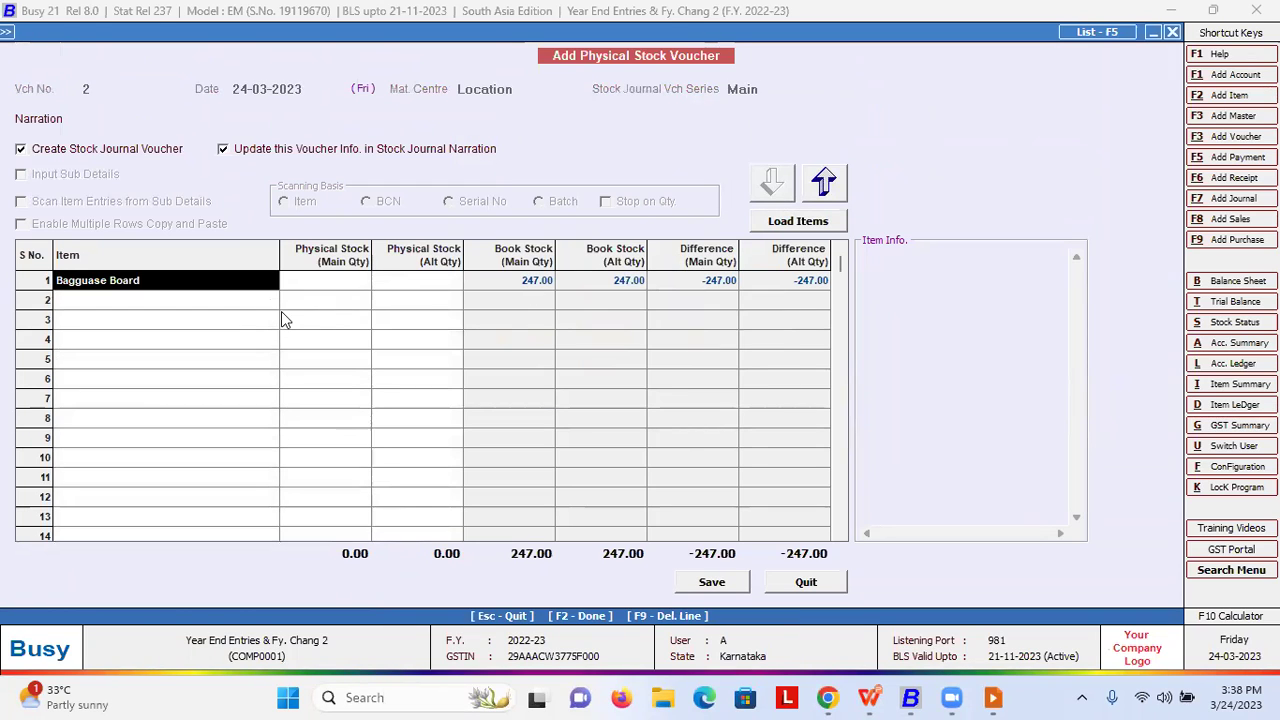
# - Set the main physical stock quantity of Bagguase Board to 280 in the first row
pyautogui.press('Return')
pyautogui.press('Return')
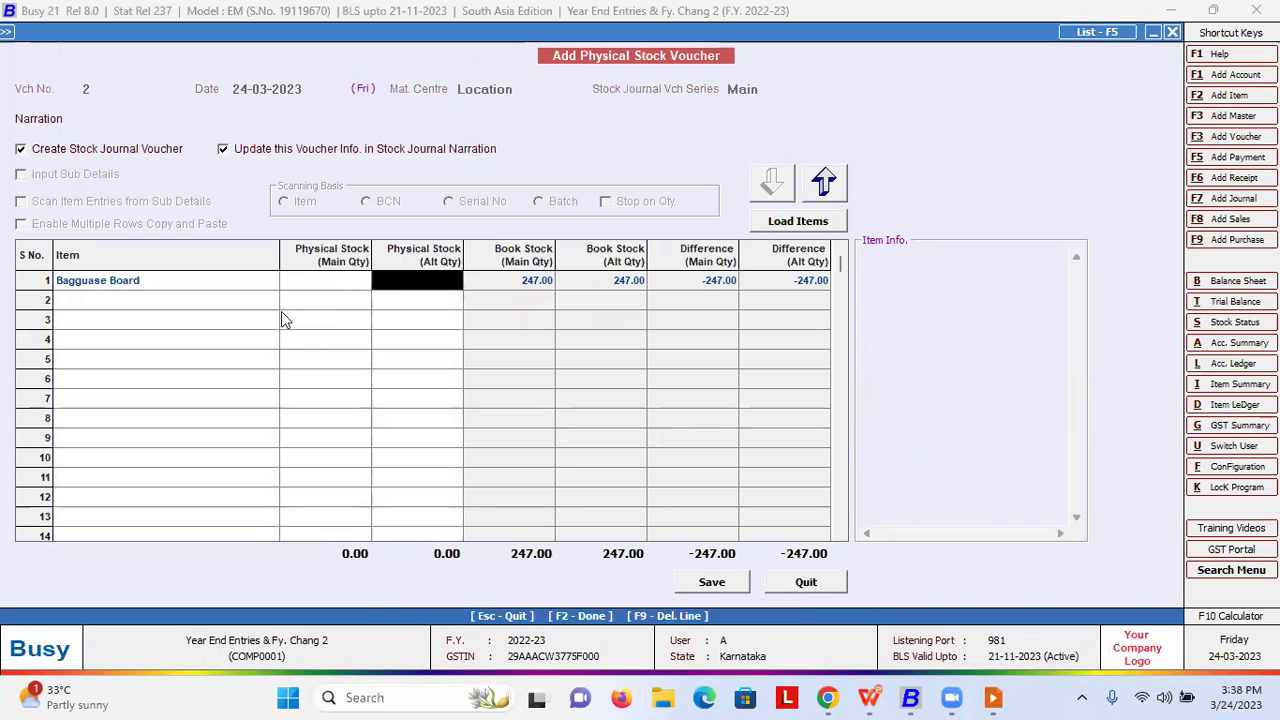
pyautogui.press('Left')
pyautogui.write('280')
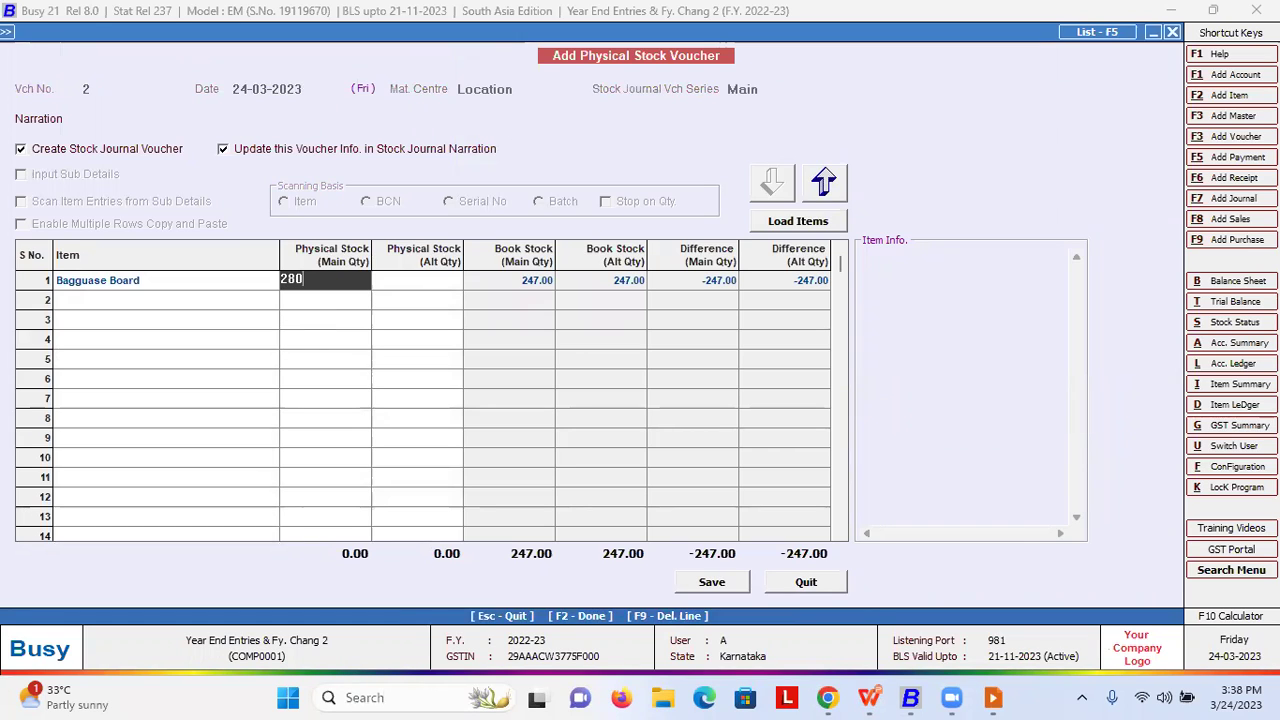
pyautogui.press('Return')
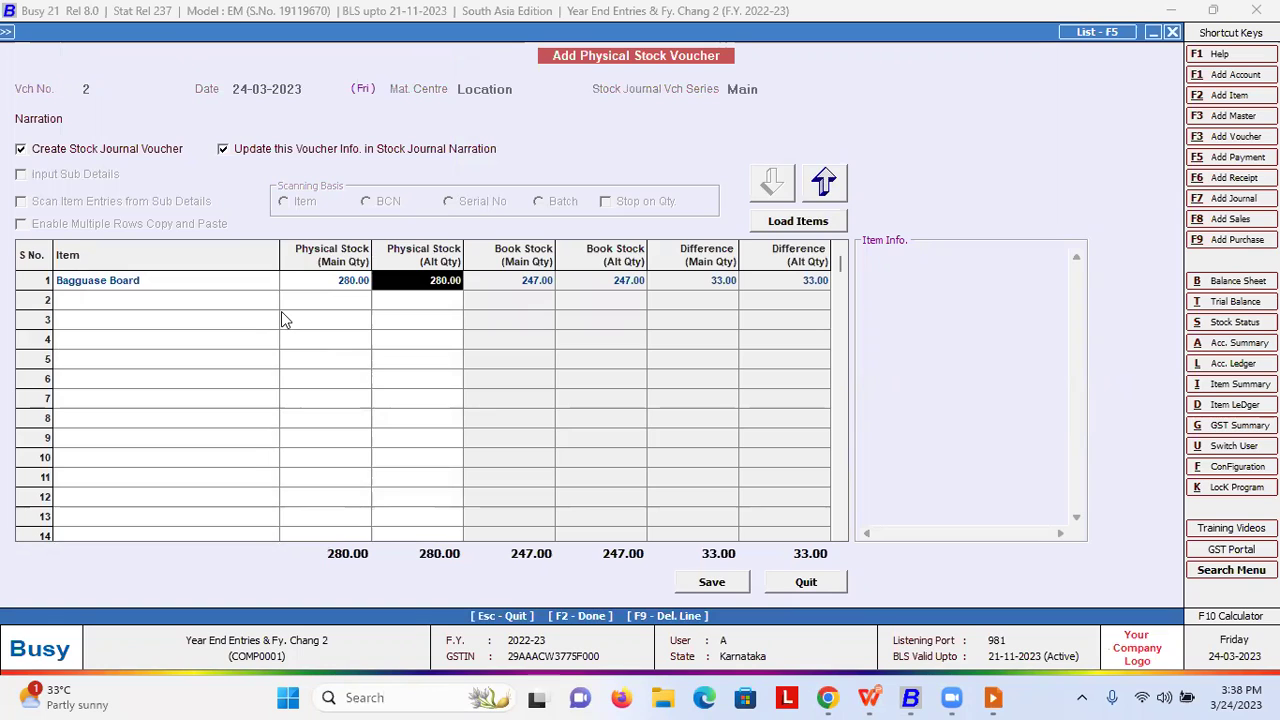
# - Add Dustless Chalk in the second row with a main physical stock quantity of 30
pyautogui.press('Return')
pyautogui.write('k')
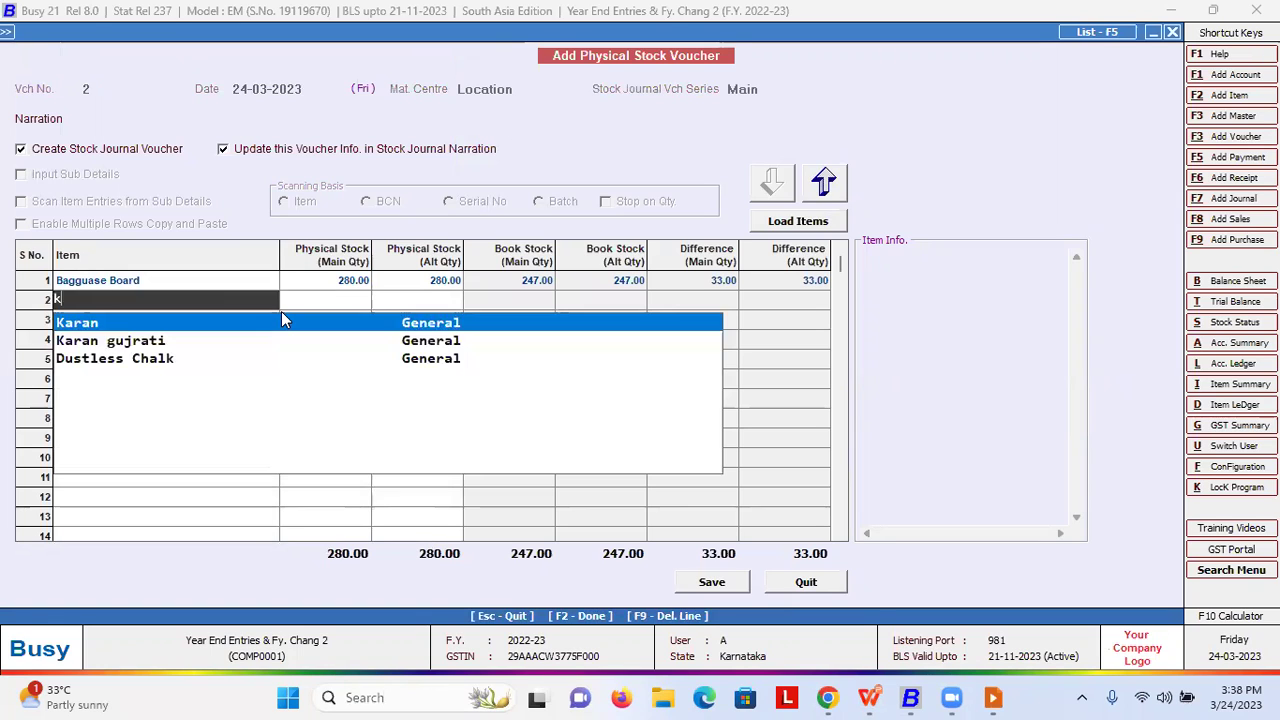
pyautogui.press('Down')
pyautogui.press('Down')
pyautogui.press('Return')
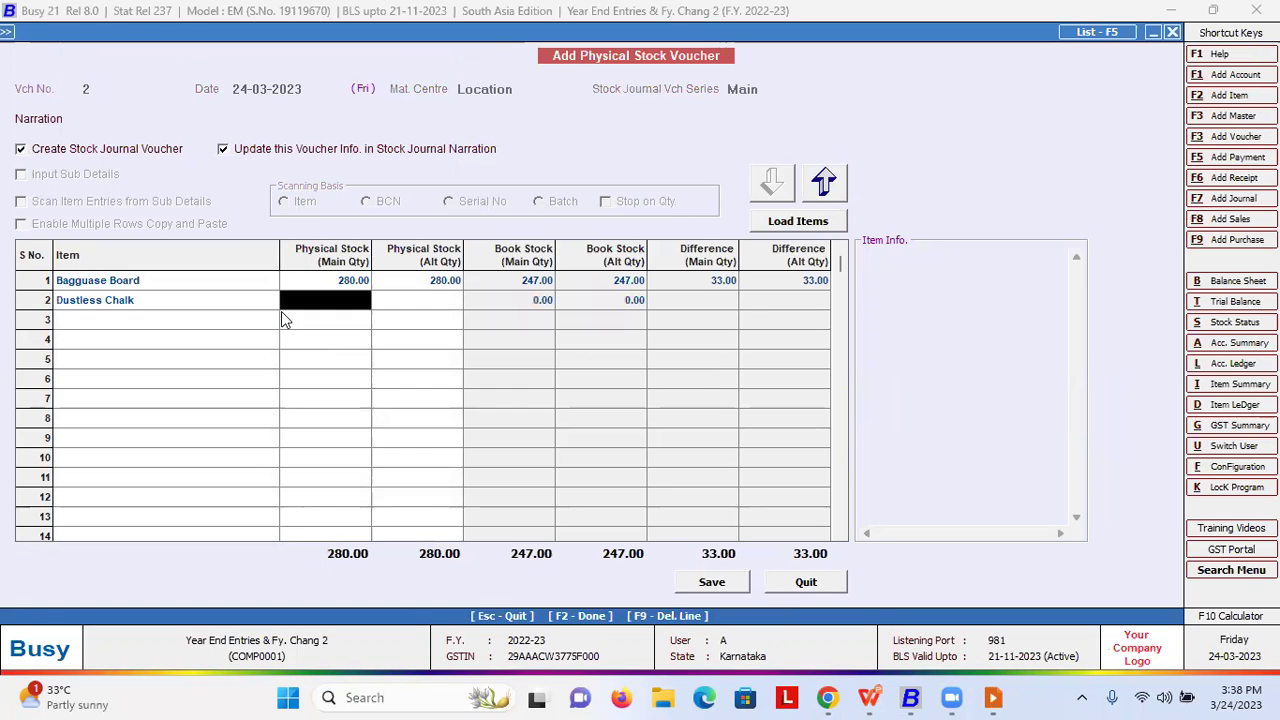
pyautogui.write('30')
pyautogui.press('Return')
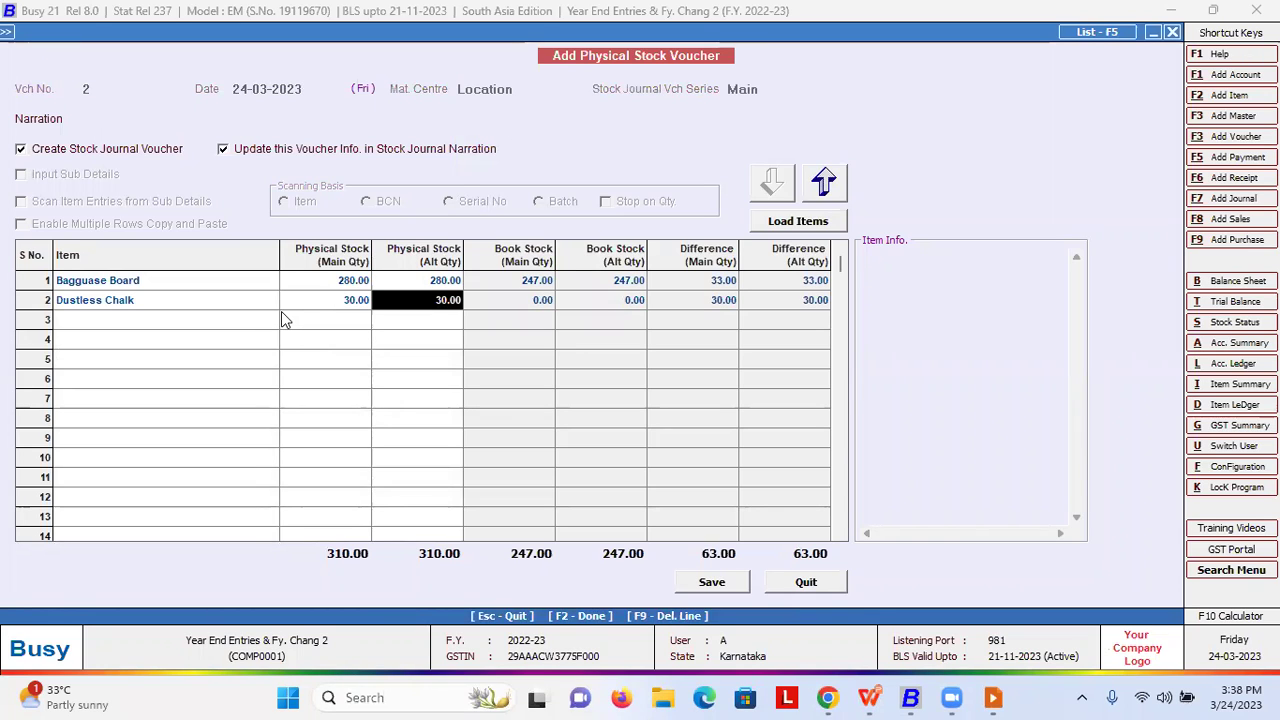
# - Finish the item rows, save the physical stock voucher and leave voucher entry
pyautogui.press('Return')
pyautogui.press('Return')
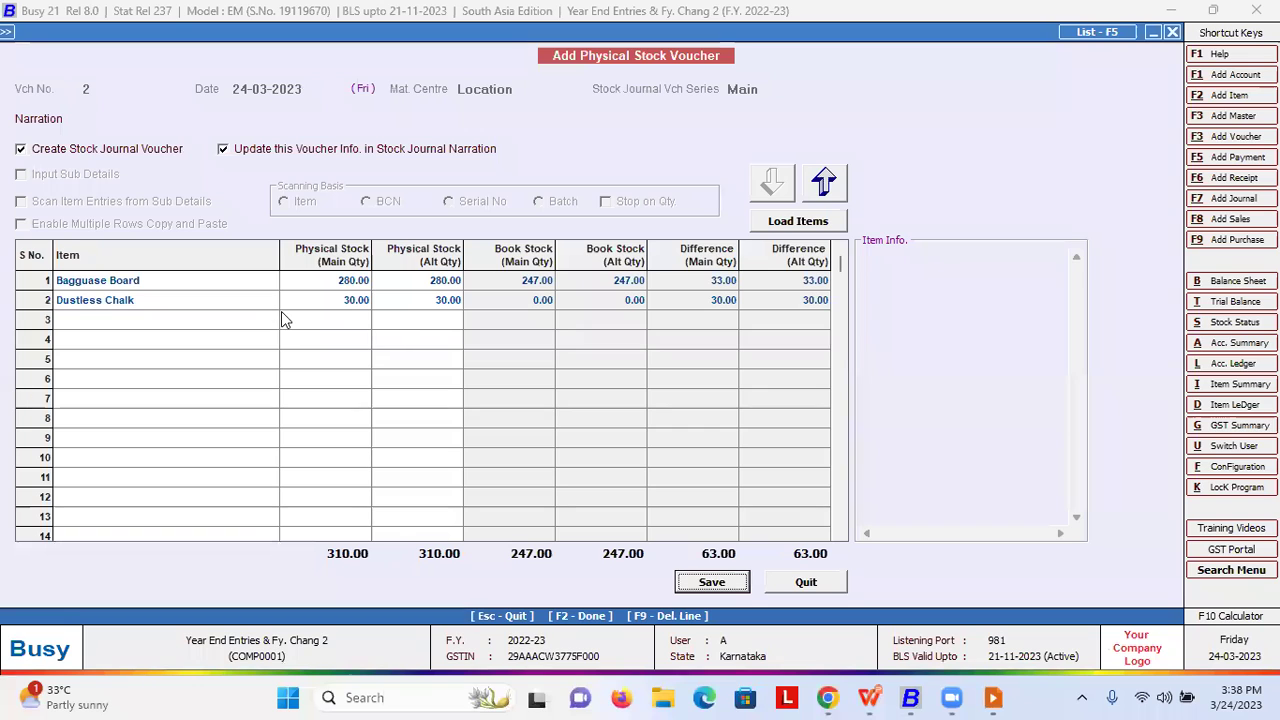
pyautogui.press('Return')
pyautogui.press('Return')
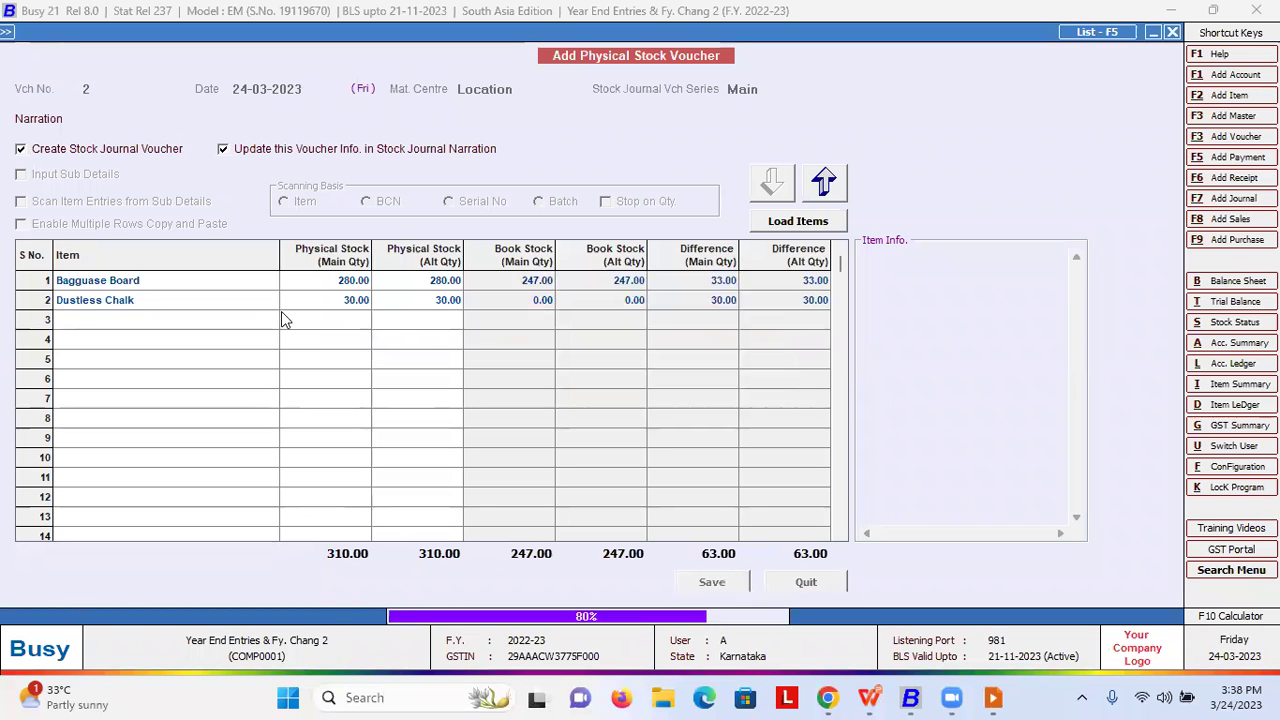
pyautogui.press('Escape')
pyautogui.press('Escape')
# - Review the alphabetical closing stock status, balances only, for all items and material centres as on 31-03-2023, and close the report
pyautogui.hotkey('alt', 's')
pyautogui.press('Return')
pyautogui.press('Return')
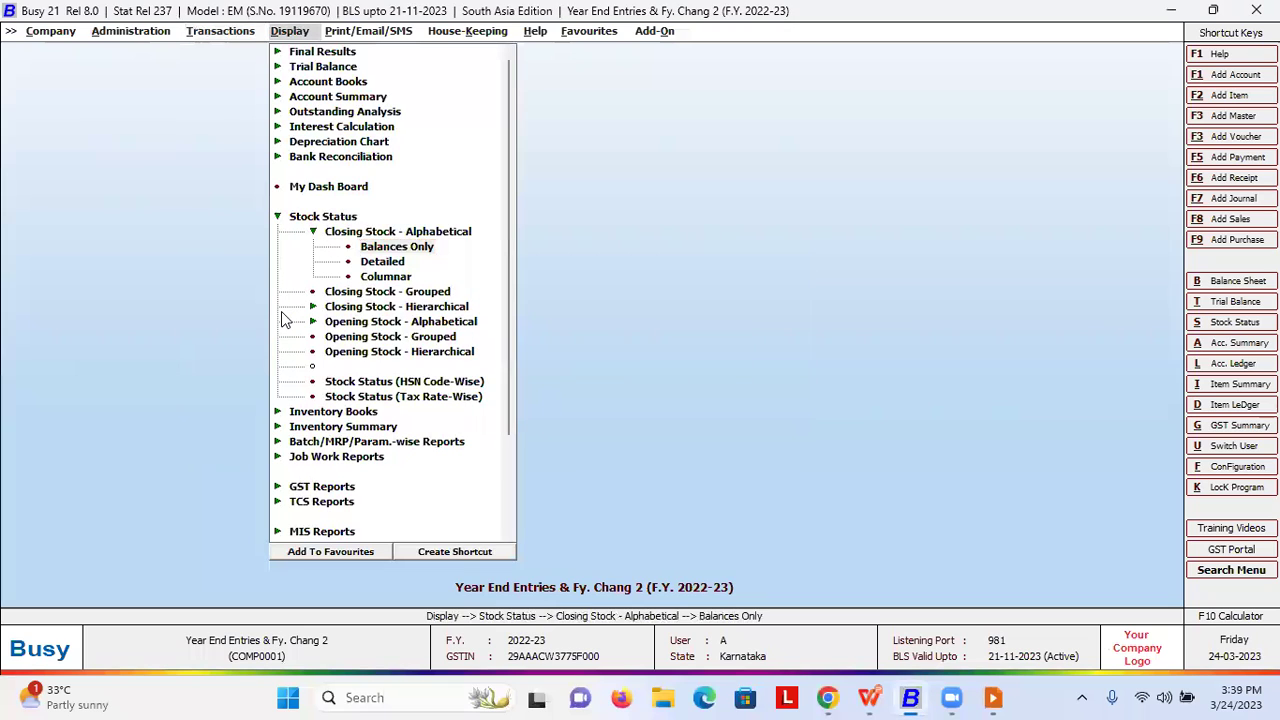
pyautogui.press('F2')
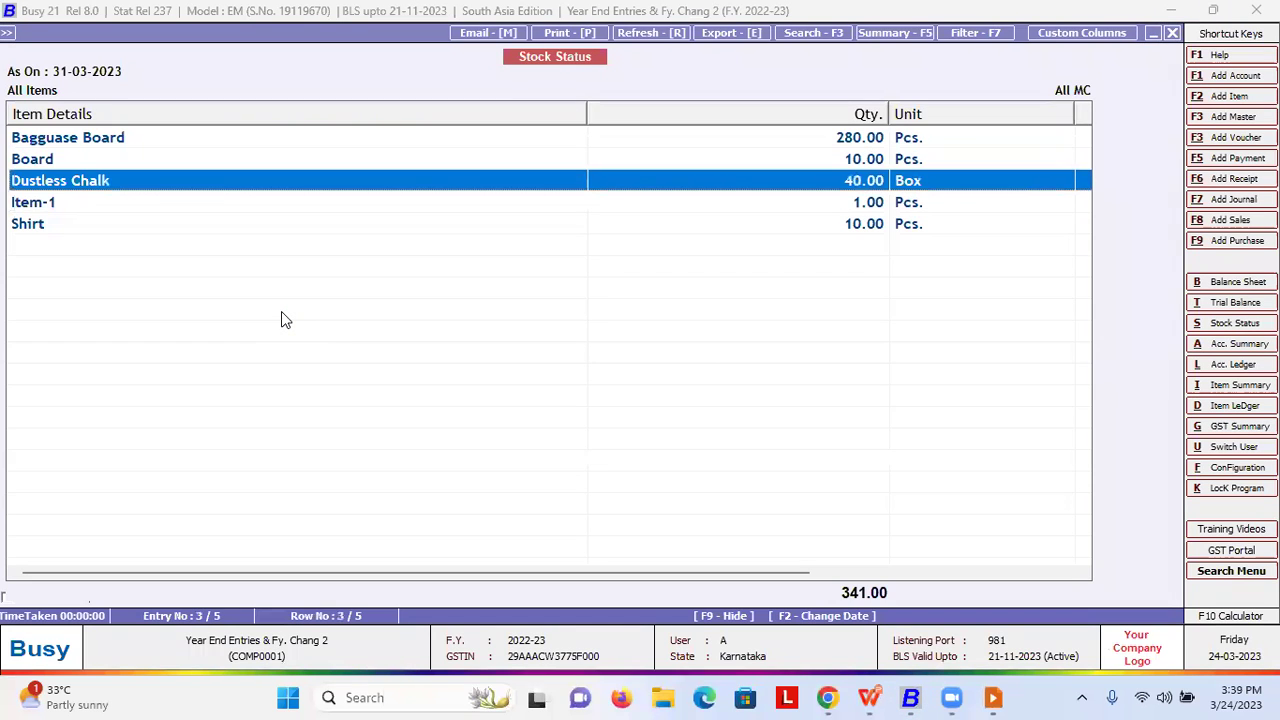
pyautogui.press('Down')
pyautogui.press('Down')
pyautogui.press('Escape')
pyautogui.press('Escape')
pyautogui.press('Escape')
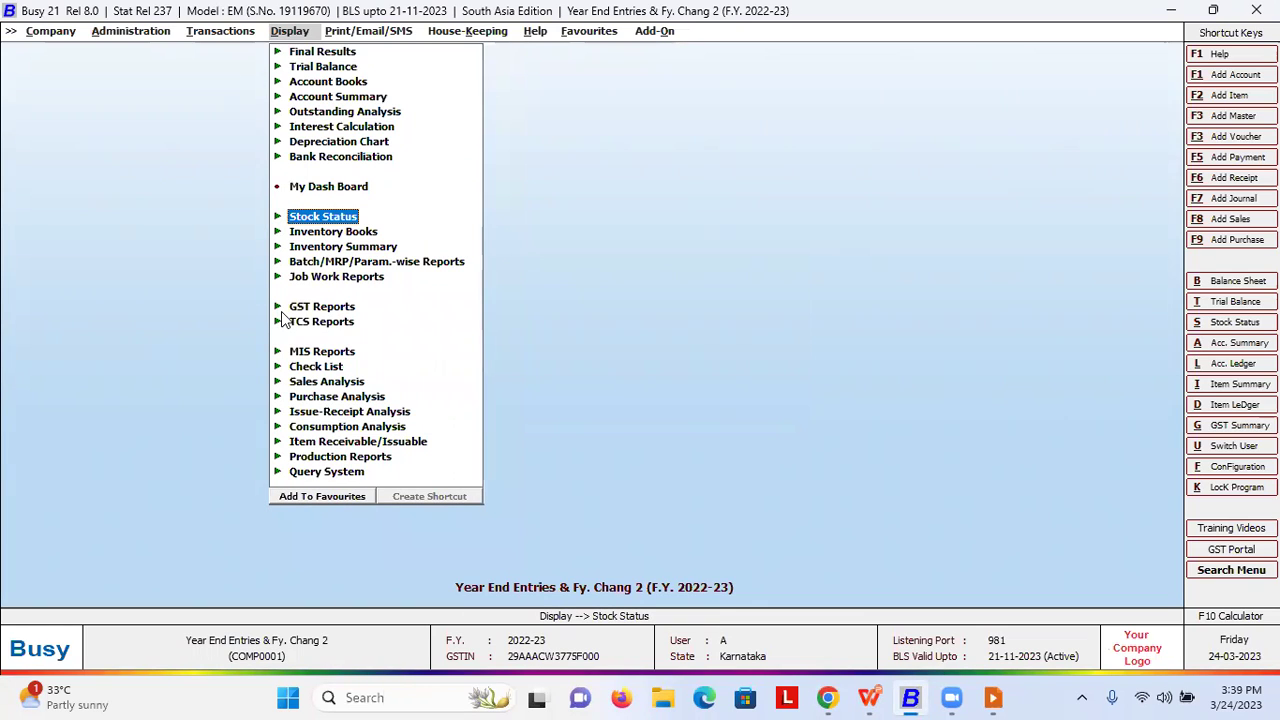
# - Start the creation of a new financial year from 01-04-2023 and accept its confirmation
pyautogui.press('Left')
pyautogui.press('Right')
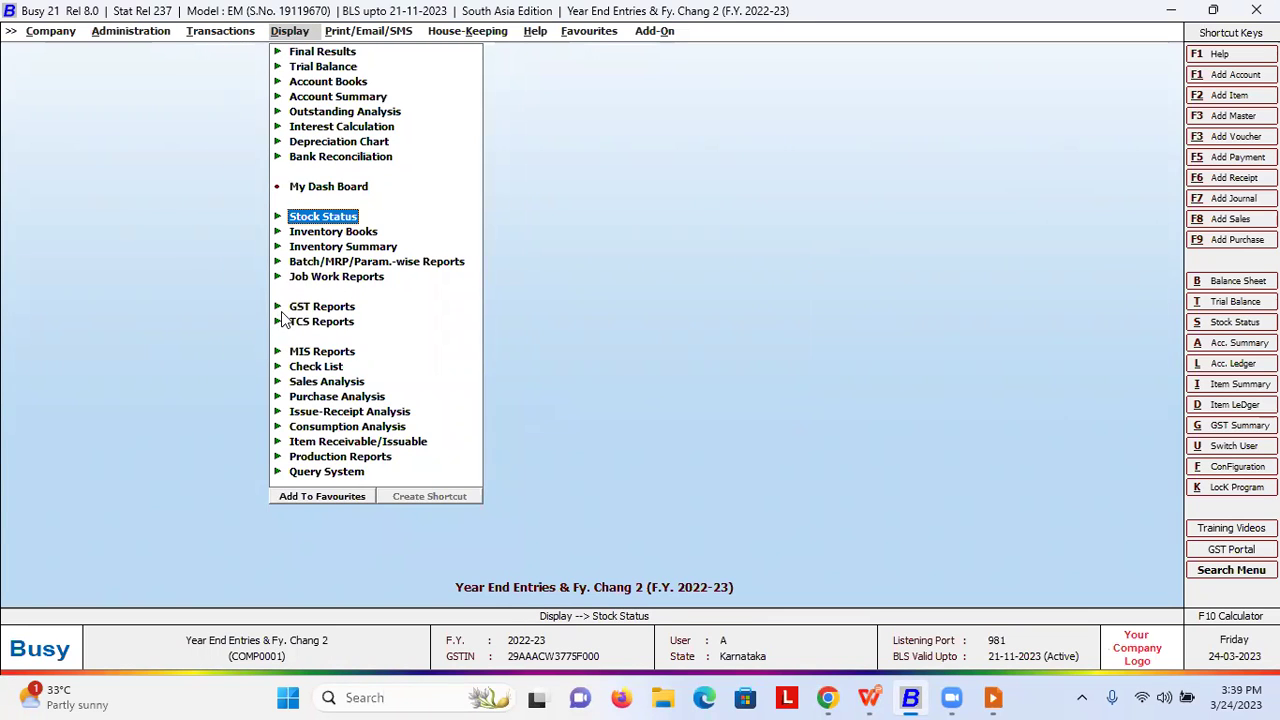
pyautogui.press('Left')
pyautogui.press('Left')
pyautogui.press('Down')
pyautogui.press('Down')
pyautogui.press('Down')
pyautogui.press('Down')
pyautogui.press('Down')
pyautogui.press('Down')
pyautogui.press('Down')
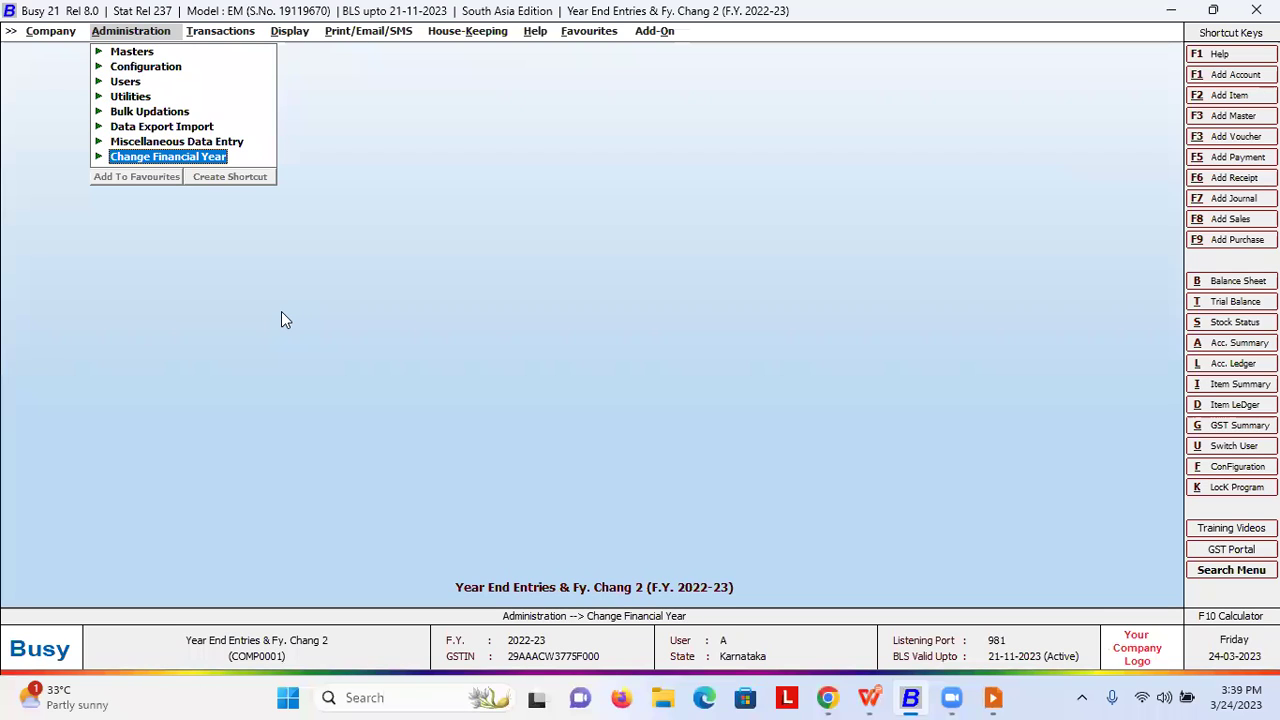
pyautogui.press('Return')
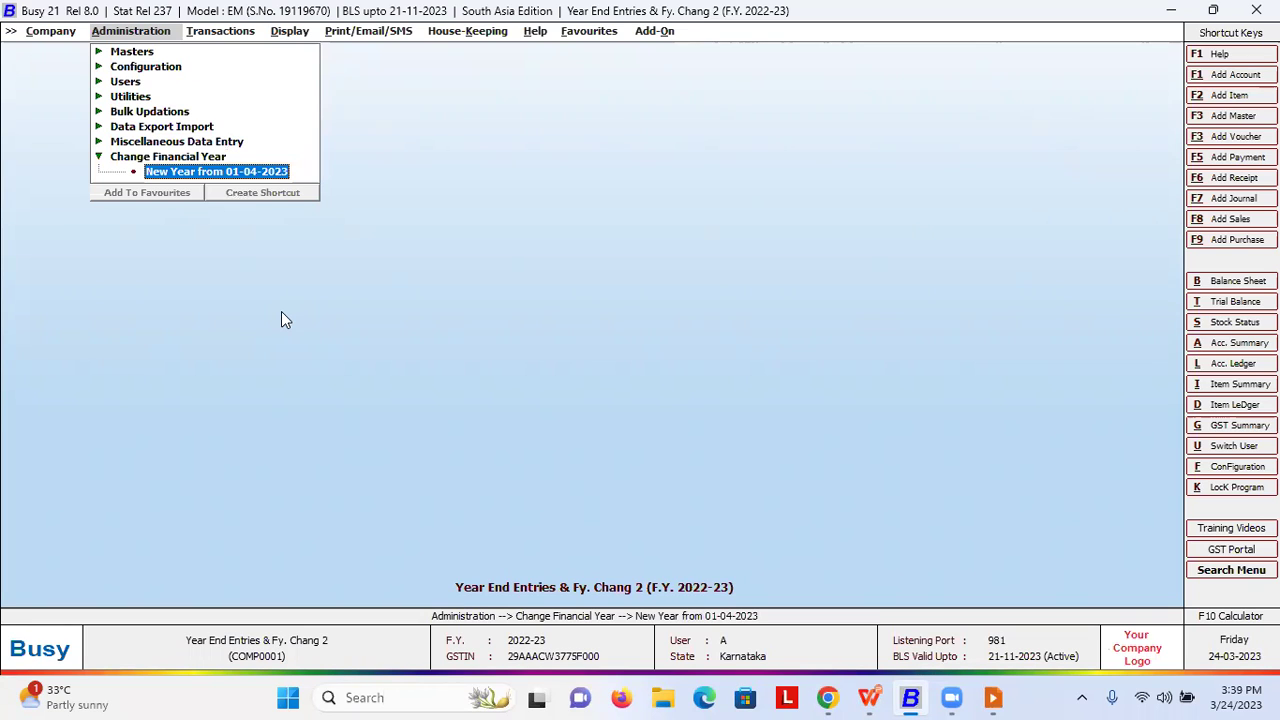
pyautogui.press('Return')
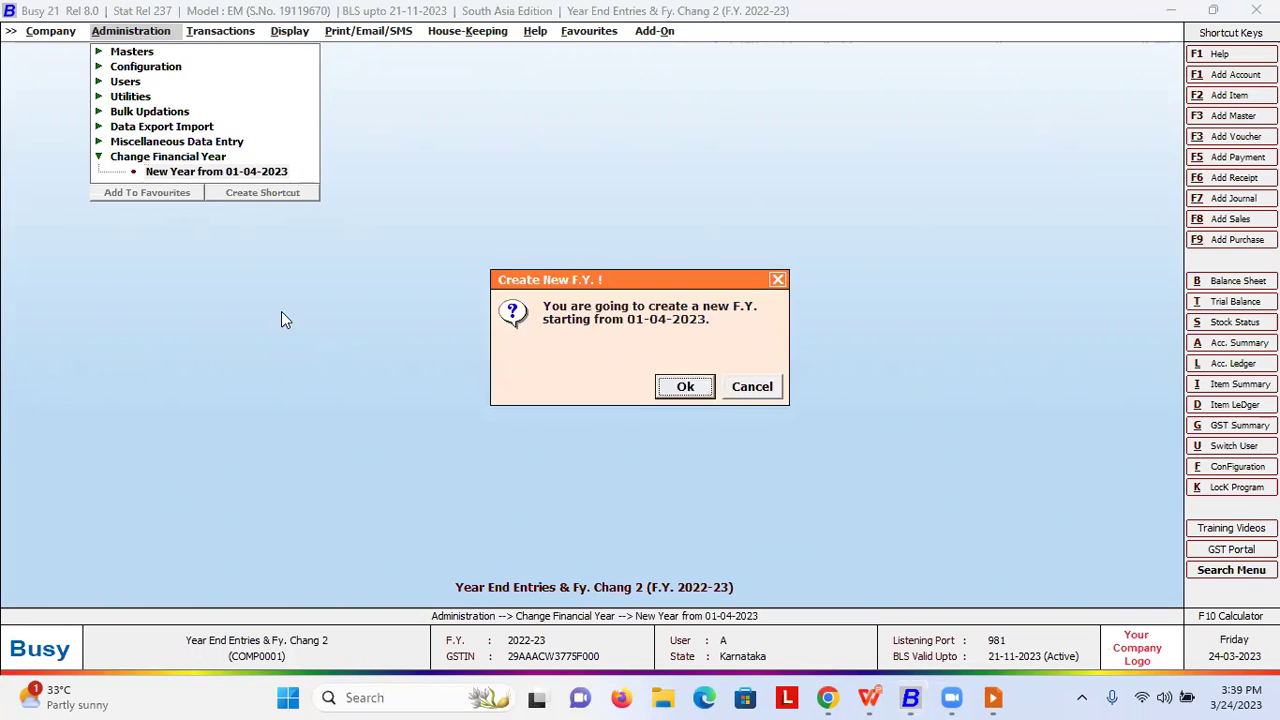
pyautogui.press('Return')
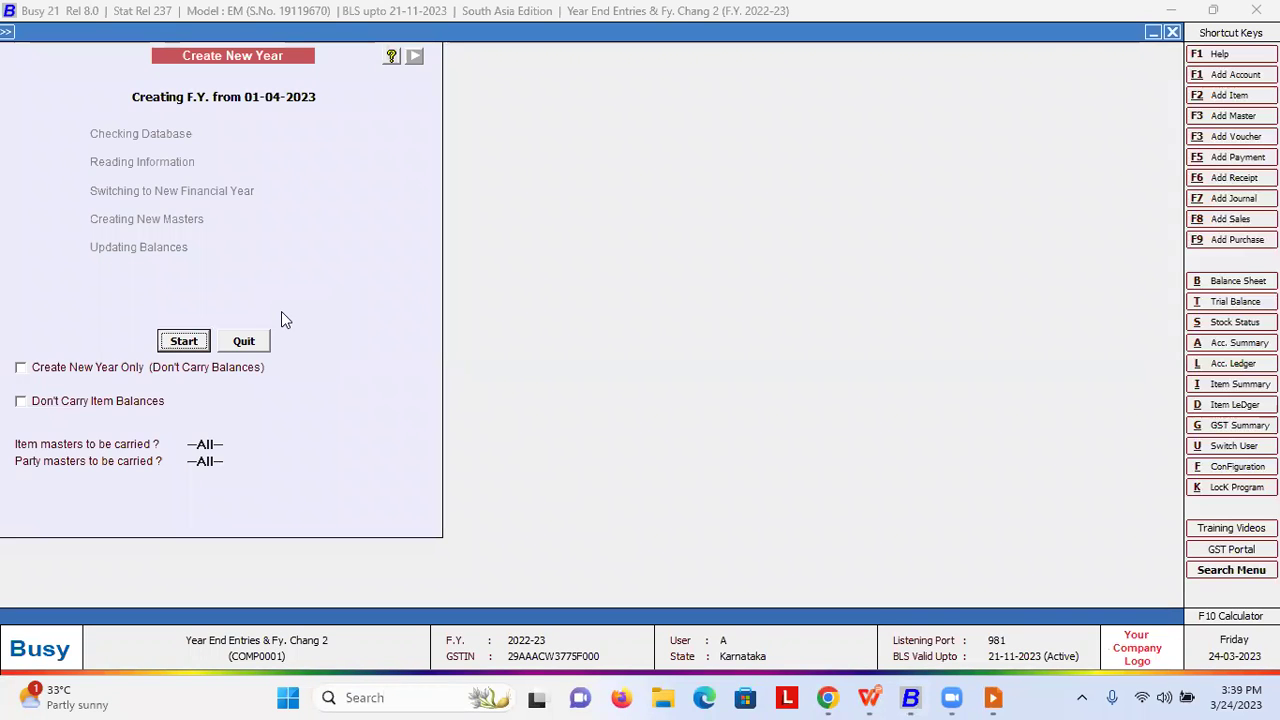
# - Create the new financial year with balances carried forward and all item and party masters carried over
pyautogui.click(102, 367)
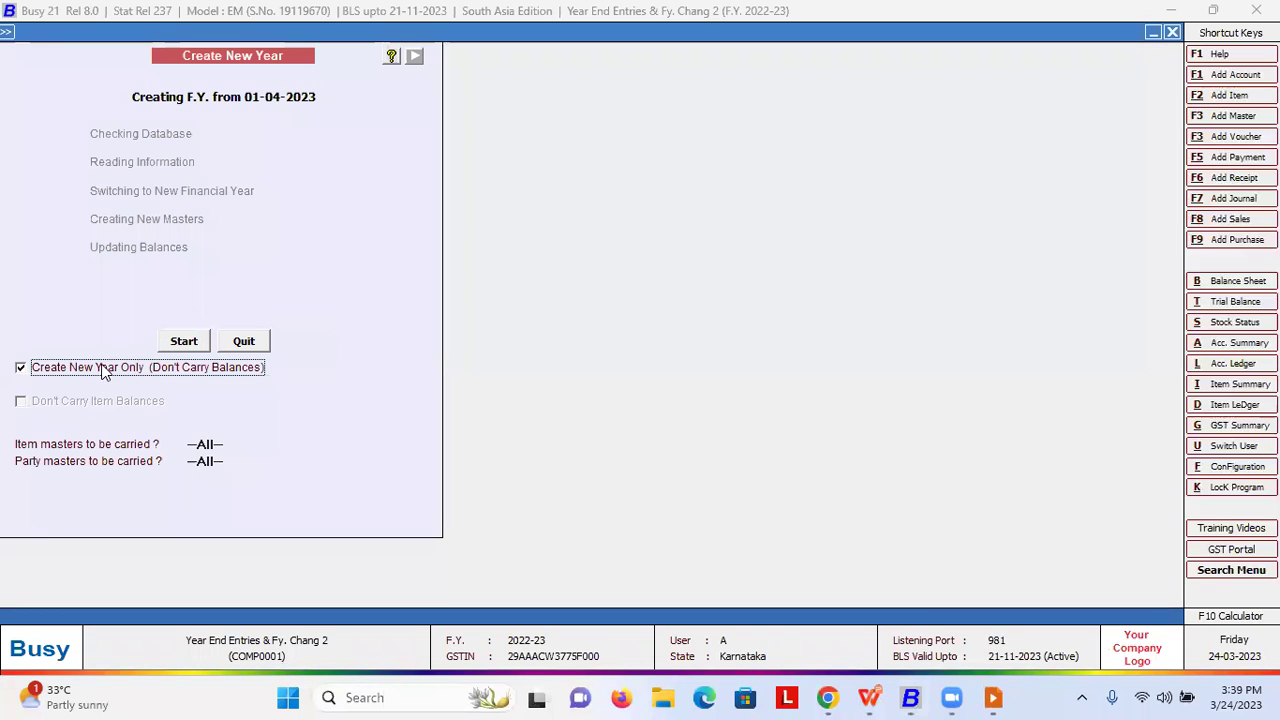
pyautogui.click(102, 367)
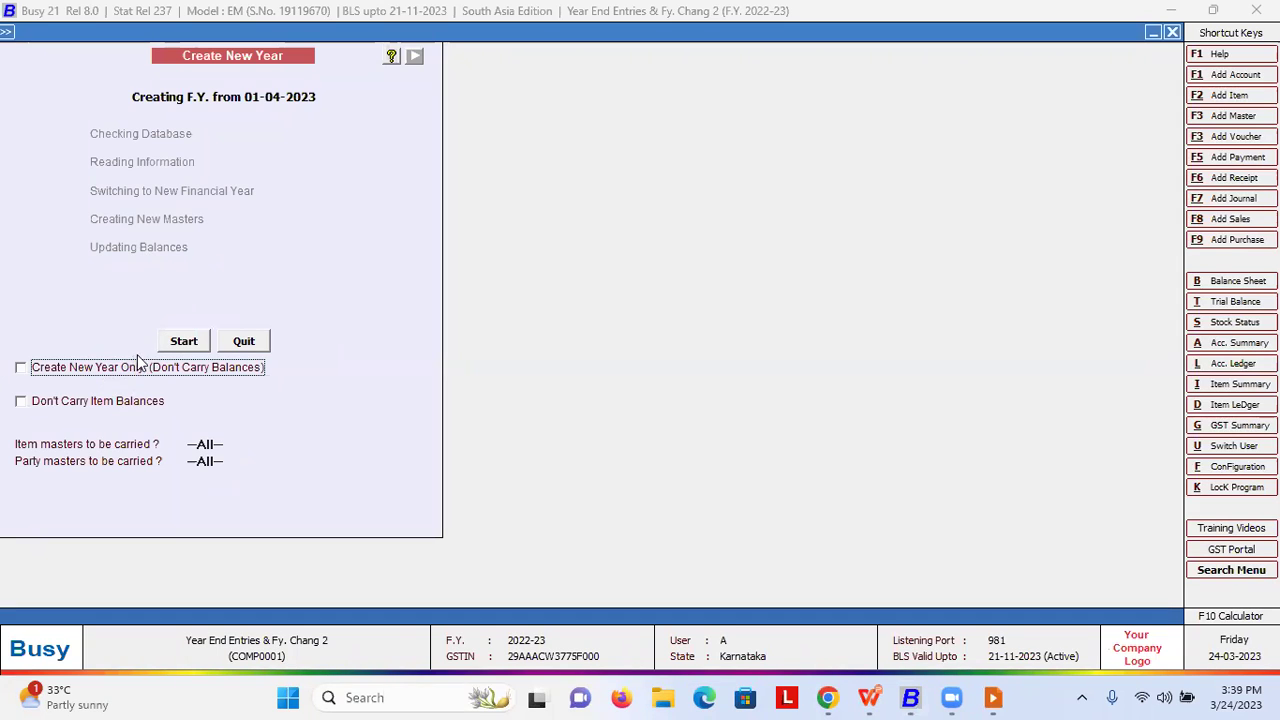
pyautogui.click(221, 443)
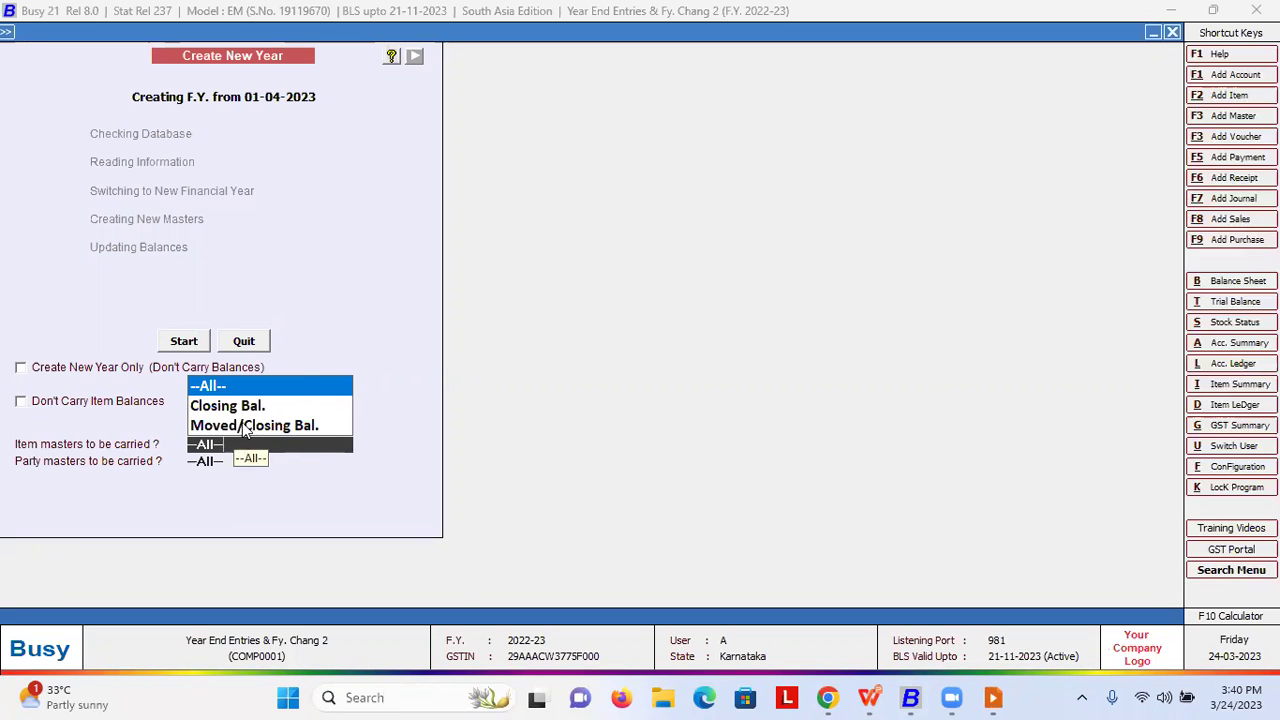
pyautogui.click(215, 388)
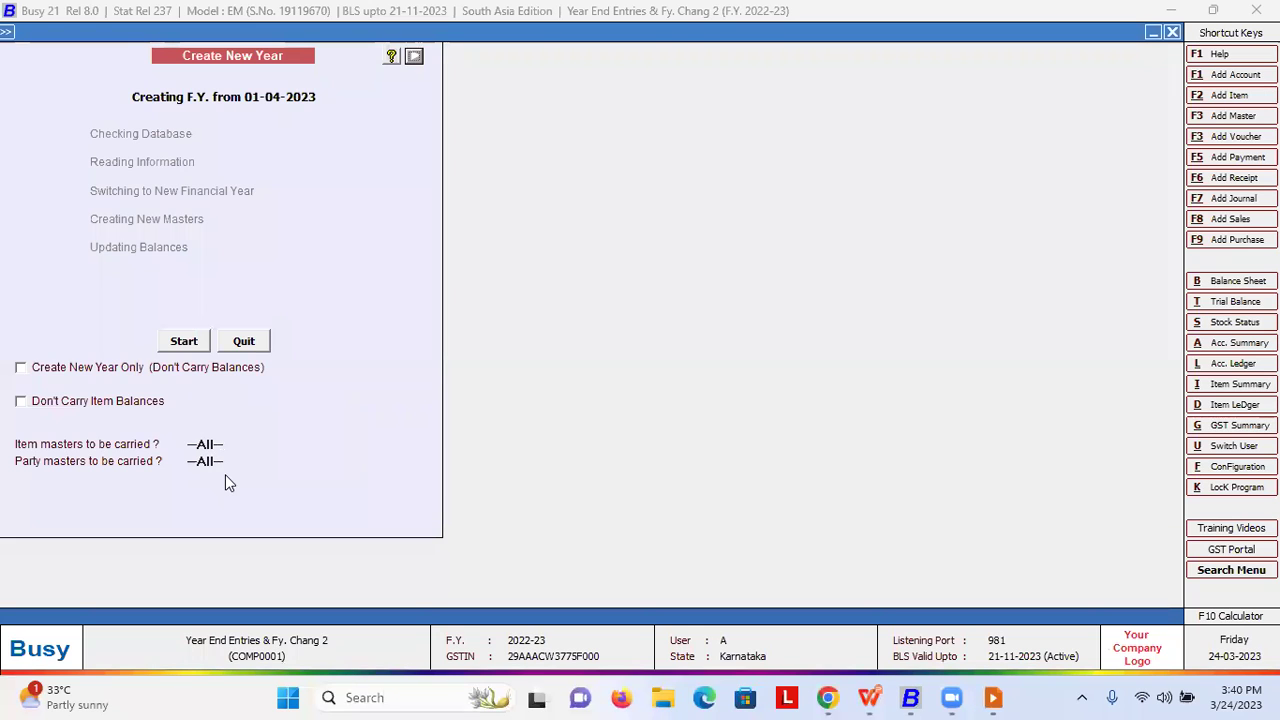
pyautogui.click(183, 341)
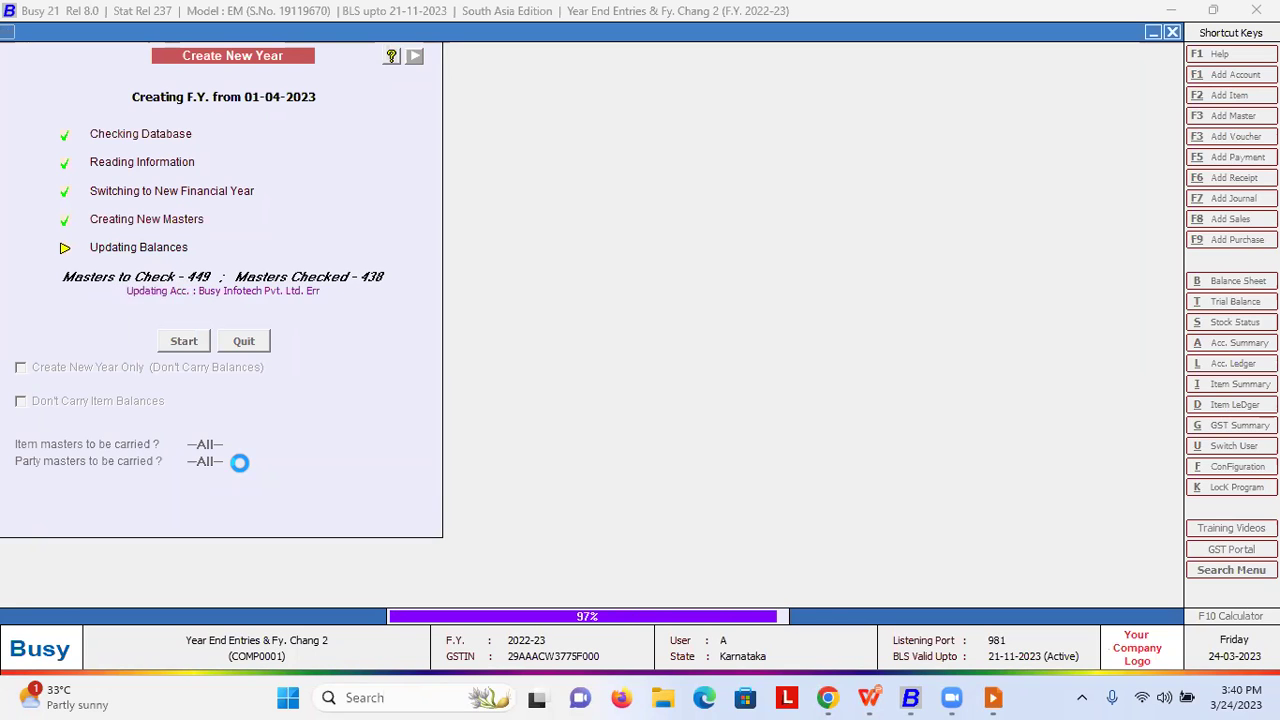
pyautogui.press('Return')
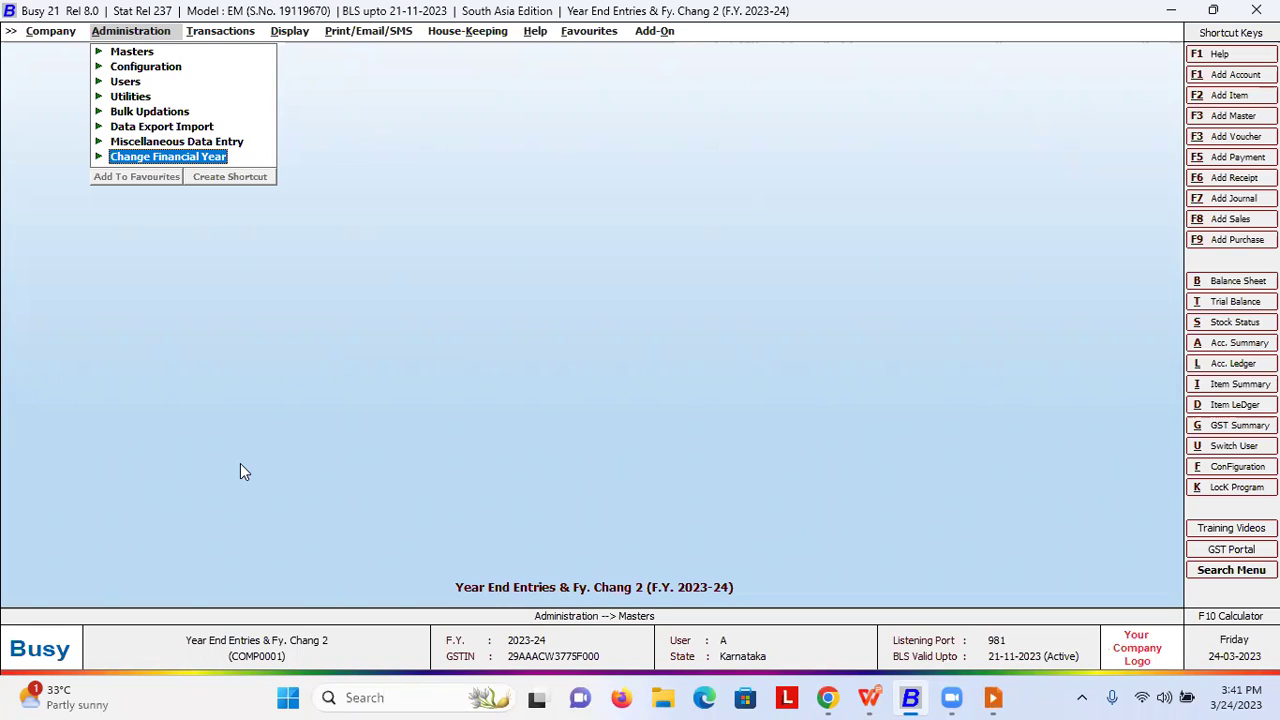
# - Switch the company to the financial year starting 01-04-2022
pyautogui.press('Return')
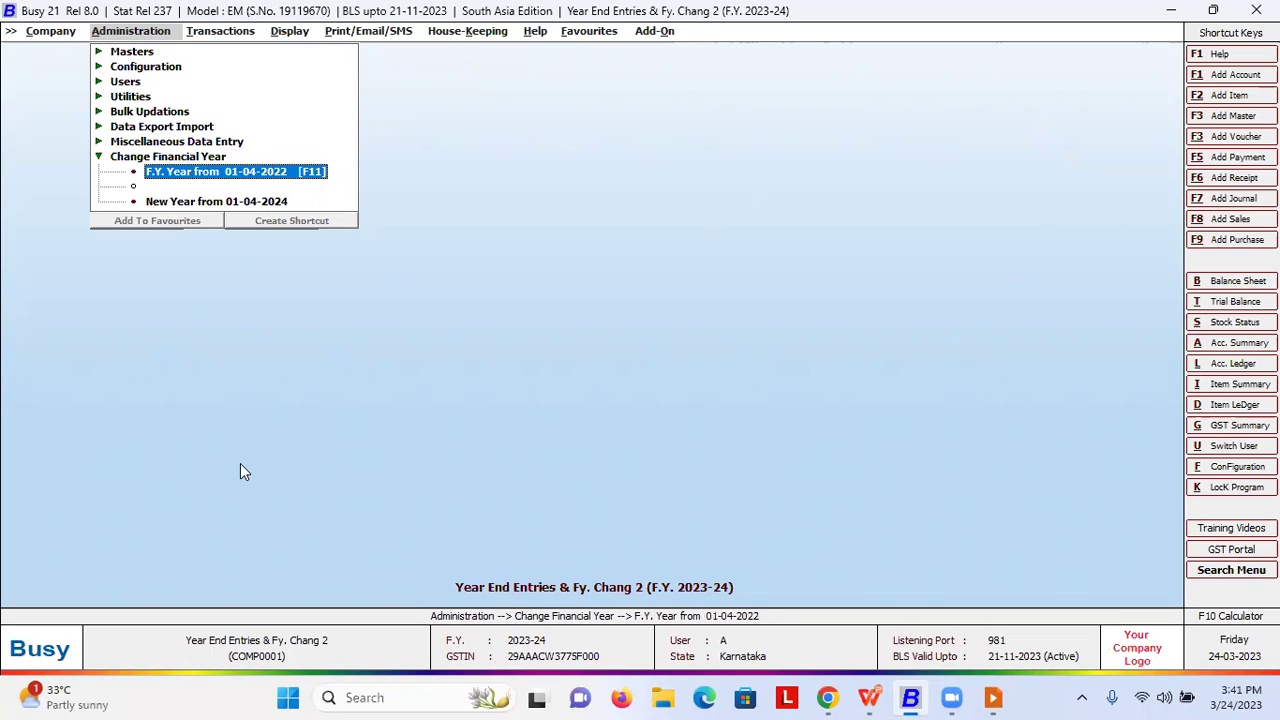
pyautogui.press('Down')
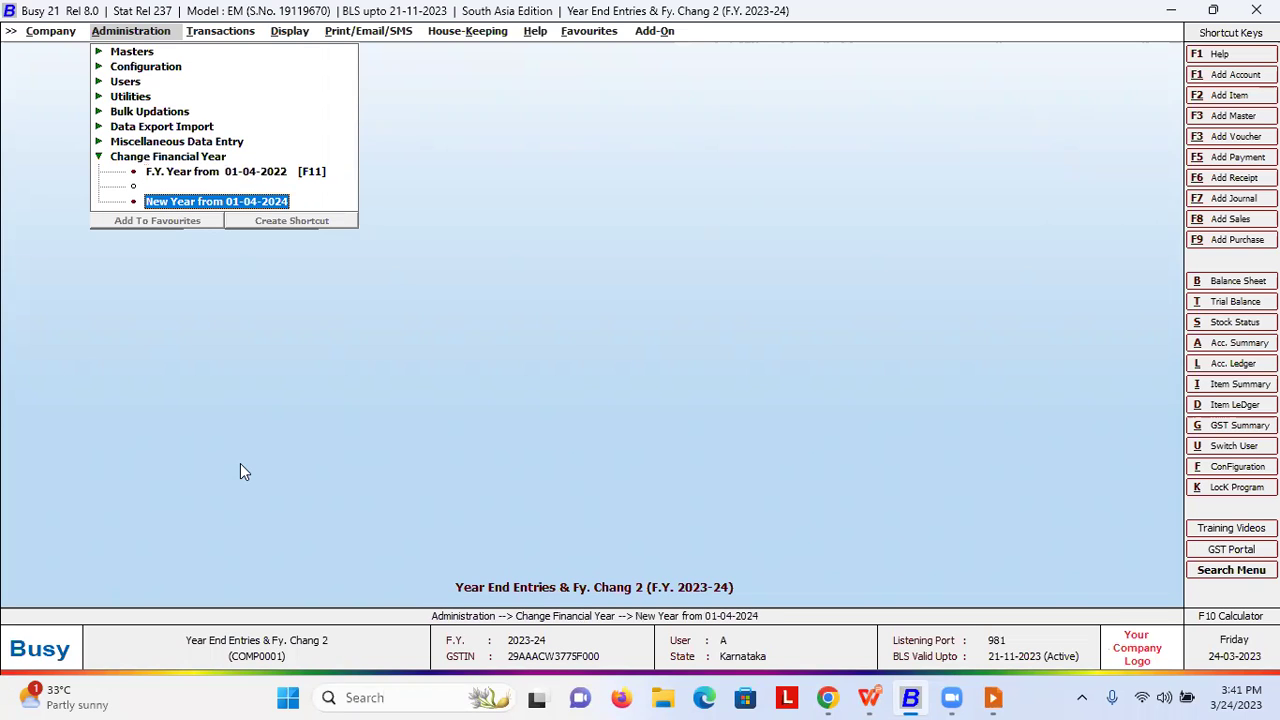
pyautogui.press('Escape')
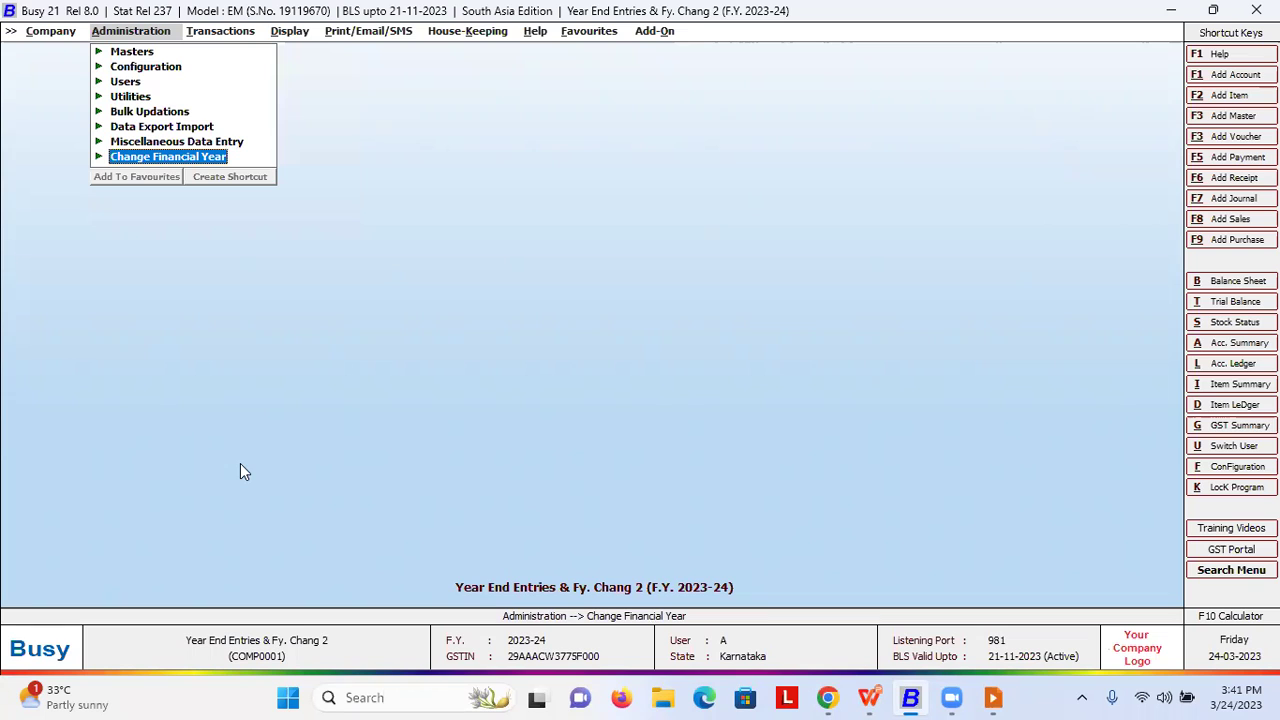
pyautogui.press('Return')
pyautogui.press('Return')
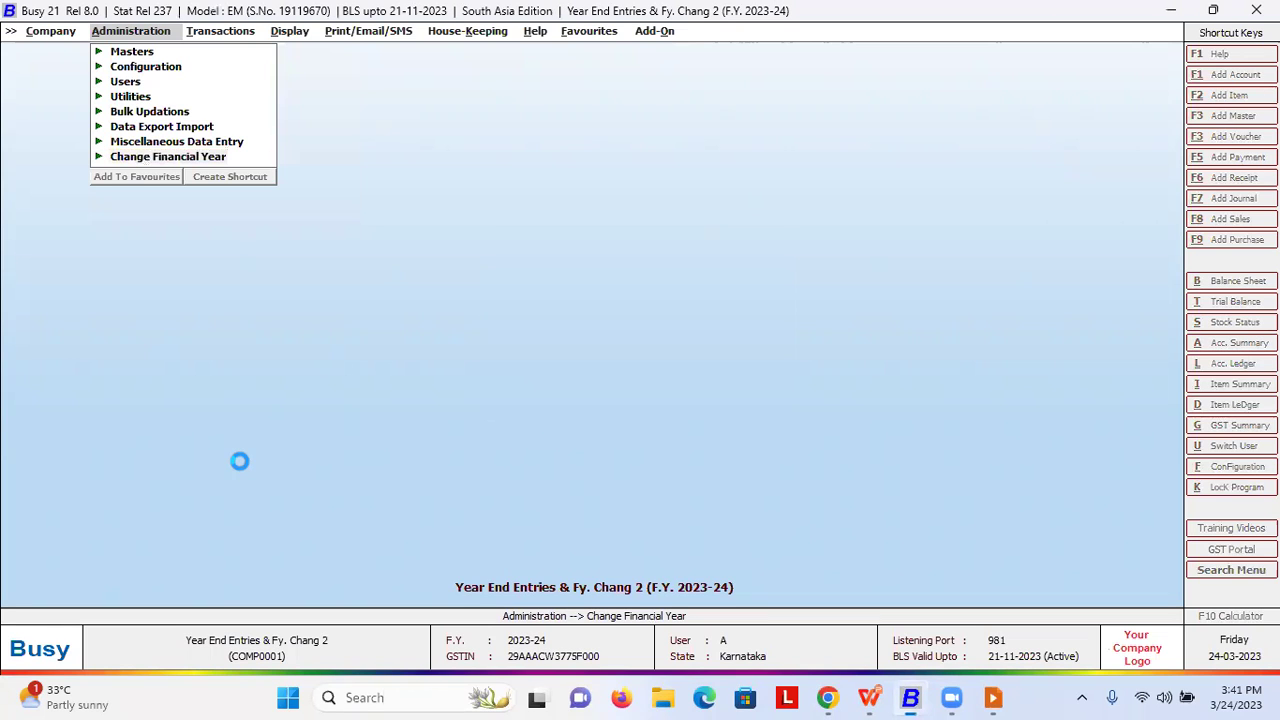
pyautogui.press('Return')
# - Switch the company back to financial year 2023-24 and acknowledge the change
pyautogui.press('Return')
pyautogui.press('Return')
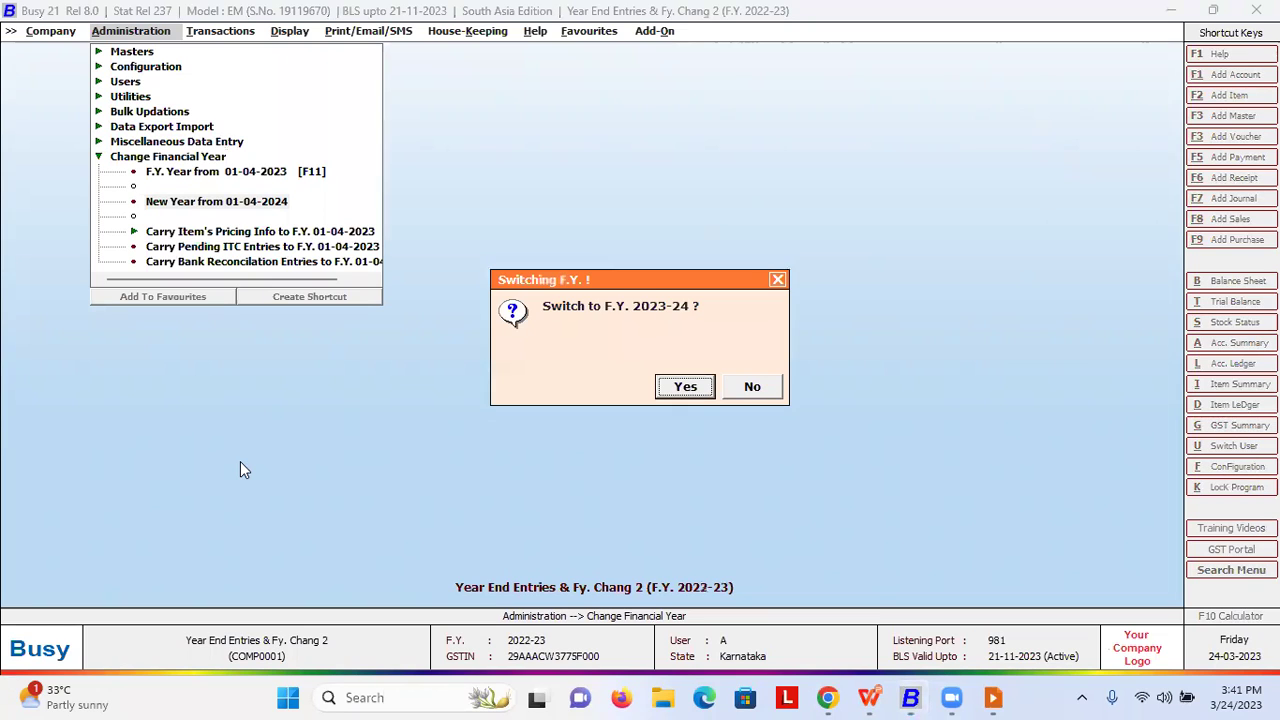
pyautogui.press('Return')
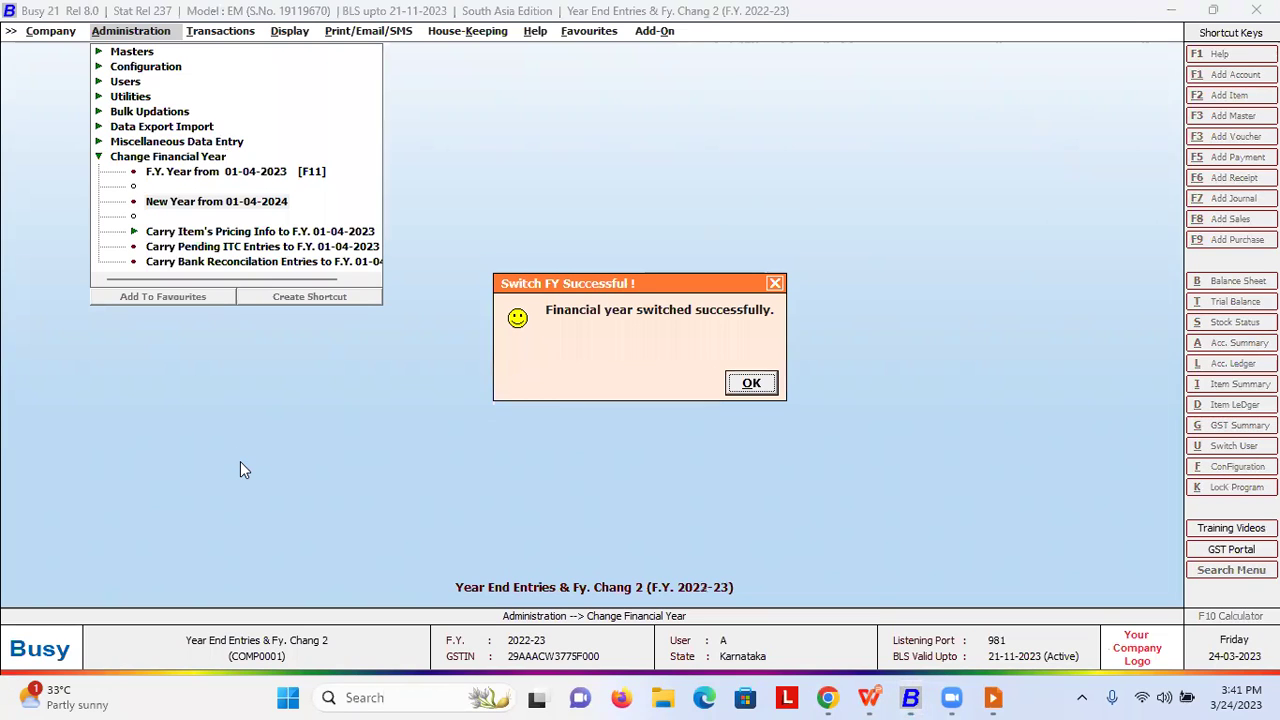
pyautogui.press('Return')
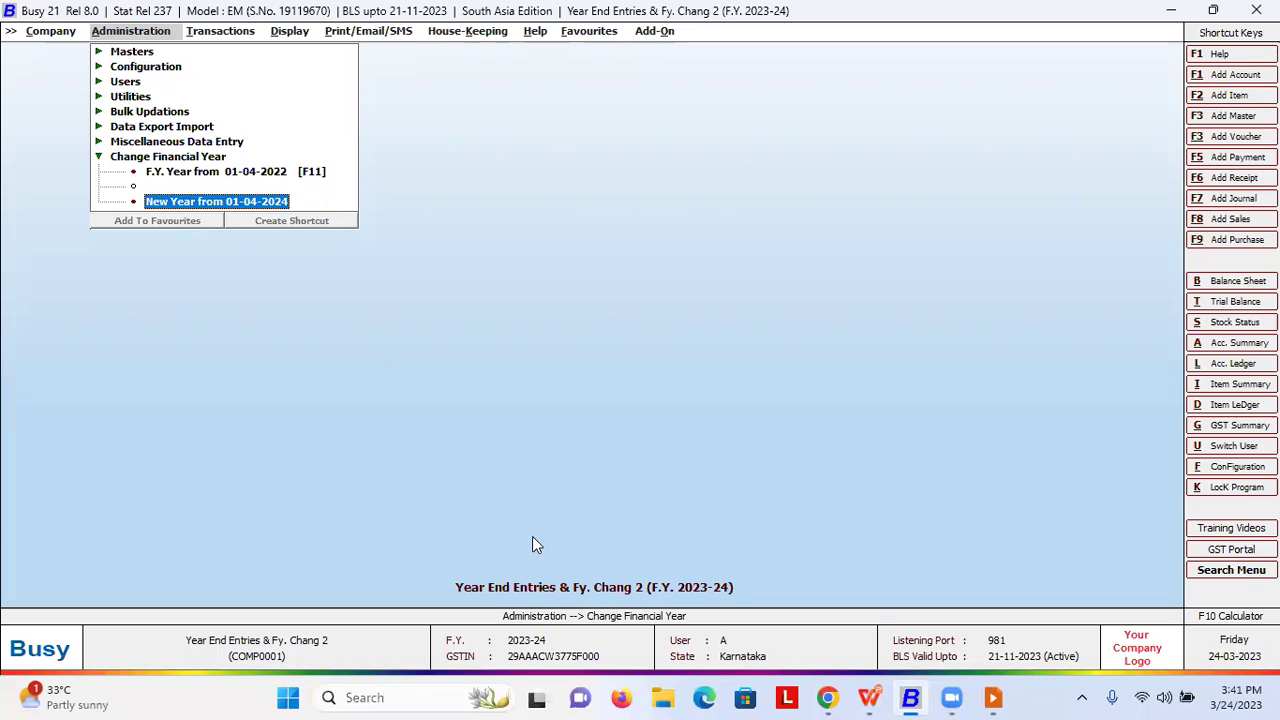
# - Launch a second instance of the accounting program and open the company "Year End Entries & Fy. Chang 2"
pyautogui.rightClick(922, 698)
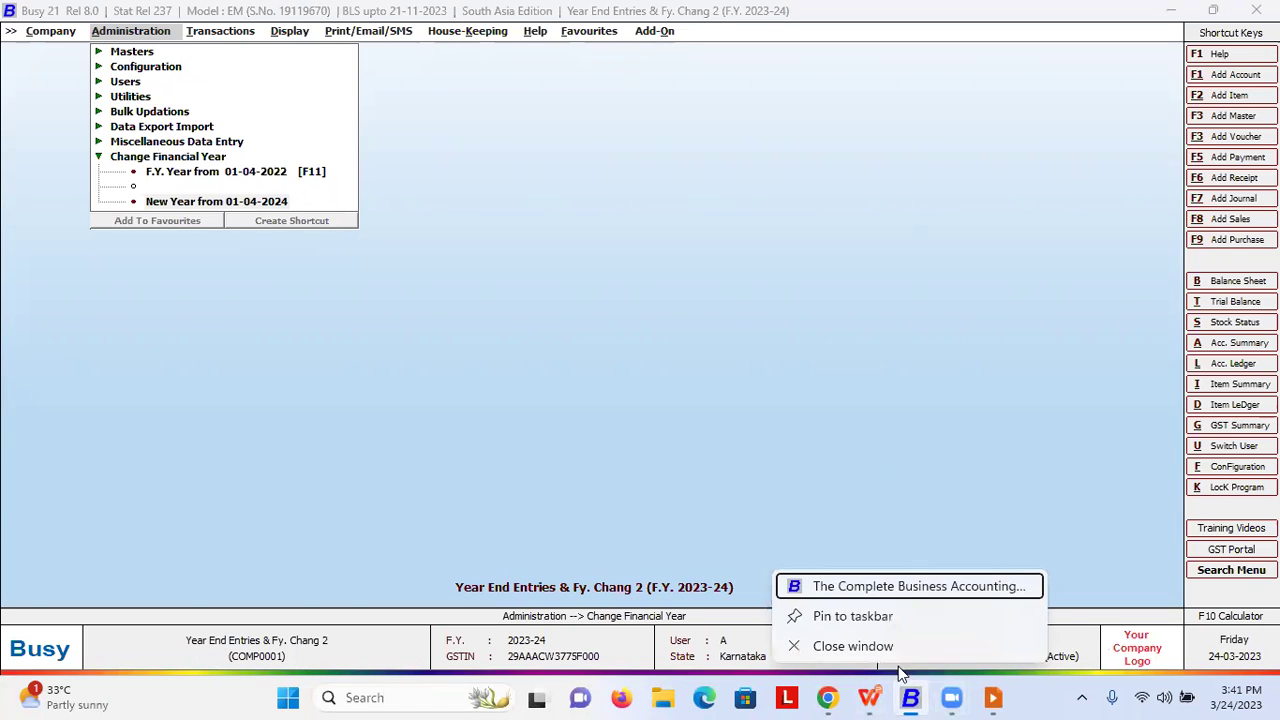
pyautogui.click(880, 588)
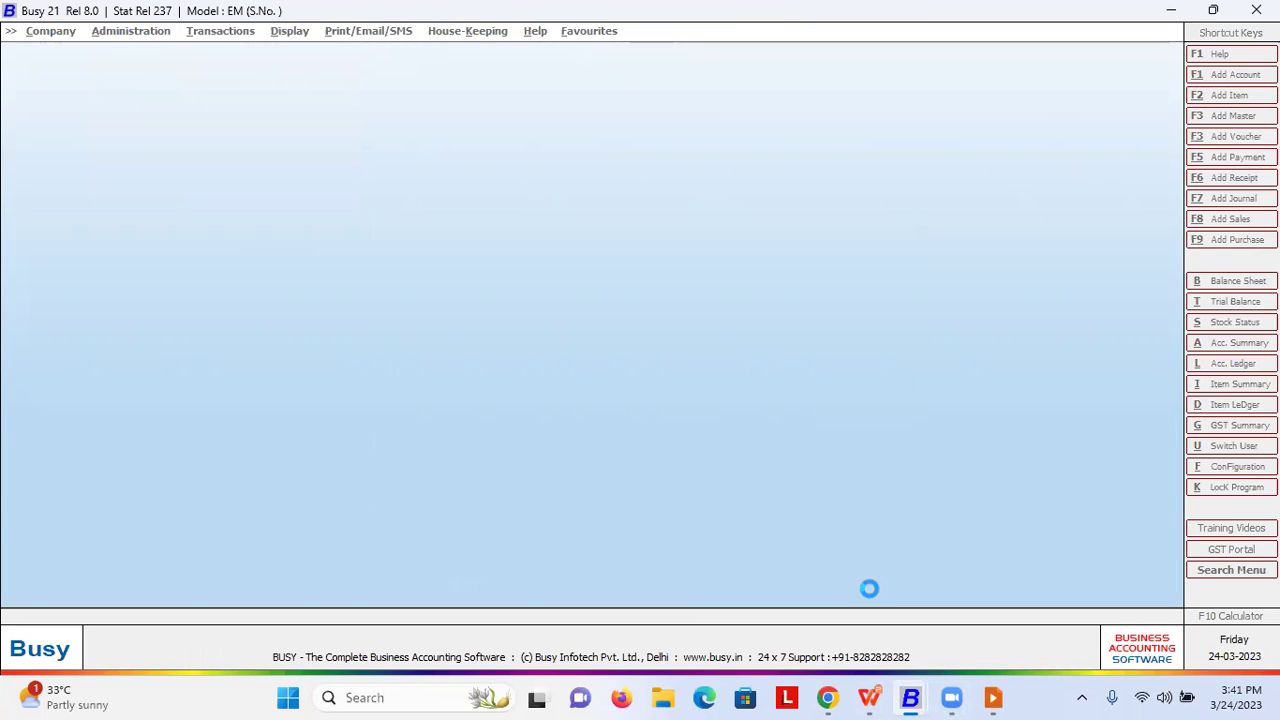
pyautogui.press('Return')
pyautogui.press('Return')
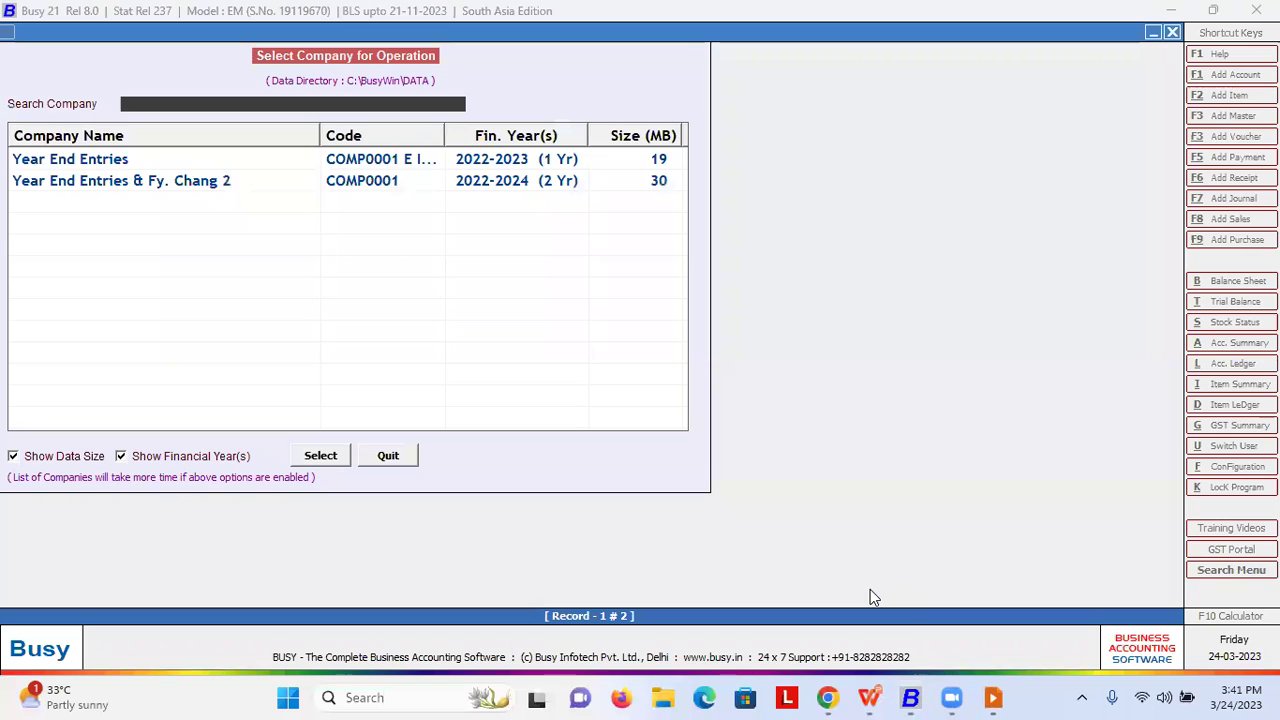
pyautogui.press('Down')
pyautogui.press('Return')
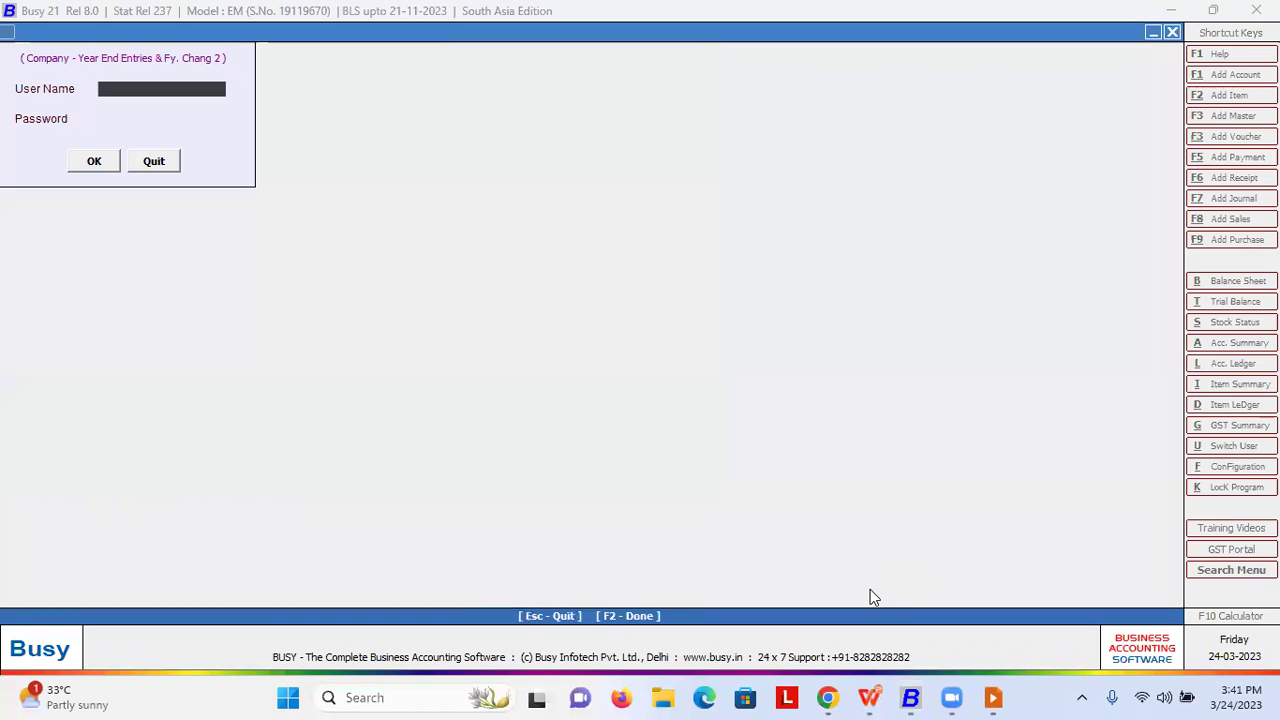
# - Log in to the company with the user name and account password
pyautogui.write('A')
pyautogui.press('Return')
pyautogui.write('a')
pyautogui.press('Return')
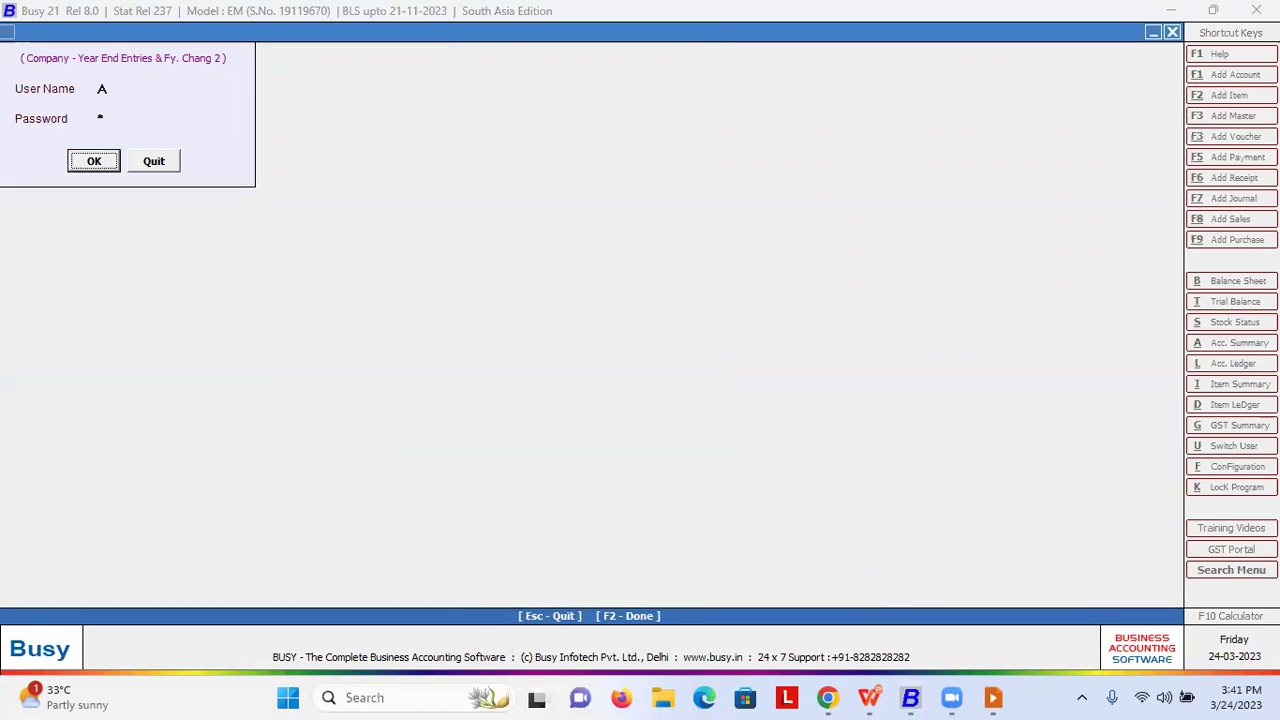
pyautogui.press('Return')
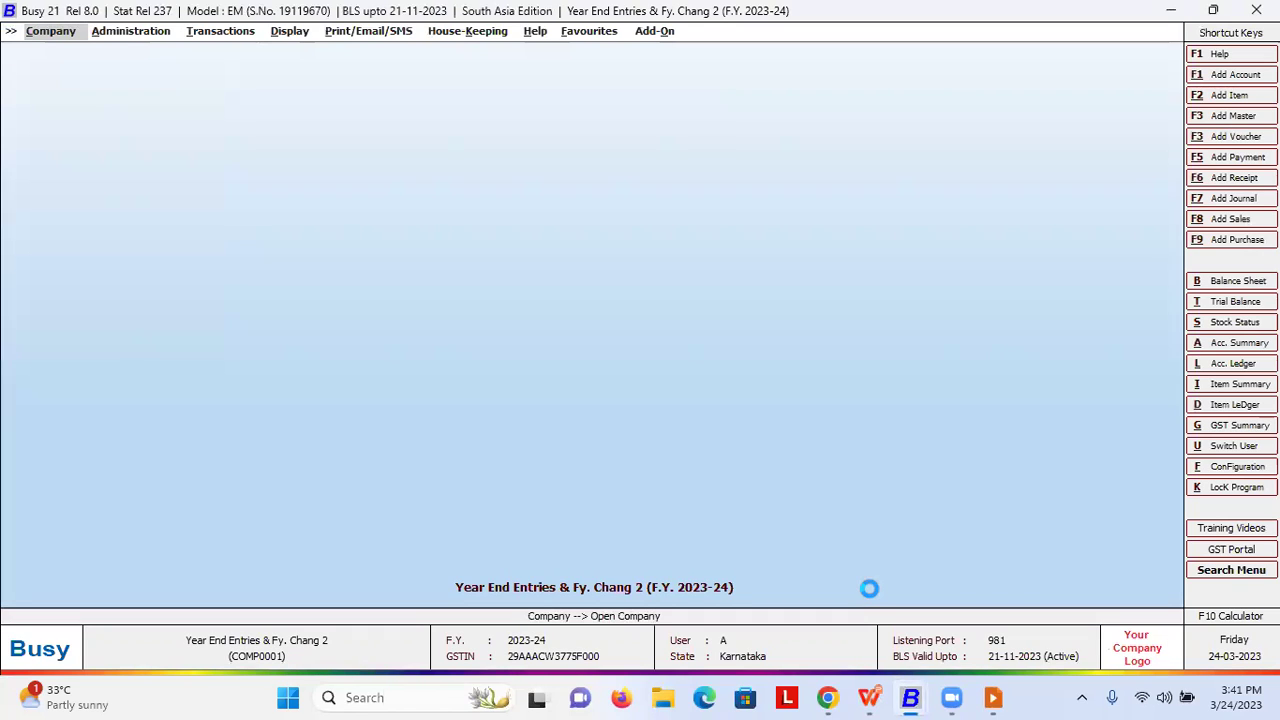
# - Change the company's financial year to the one starting 01-04-2022
pyautogui.press('Right')
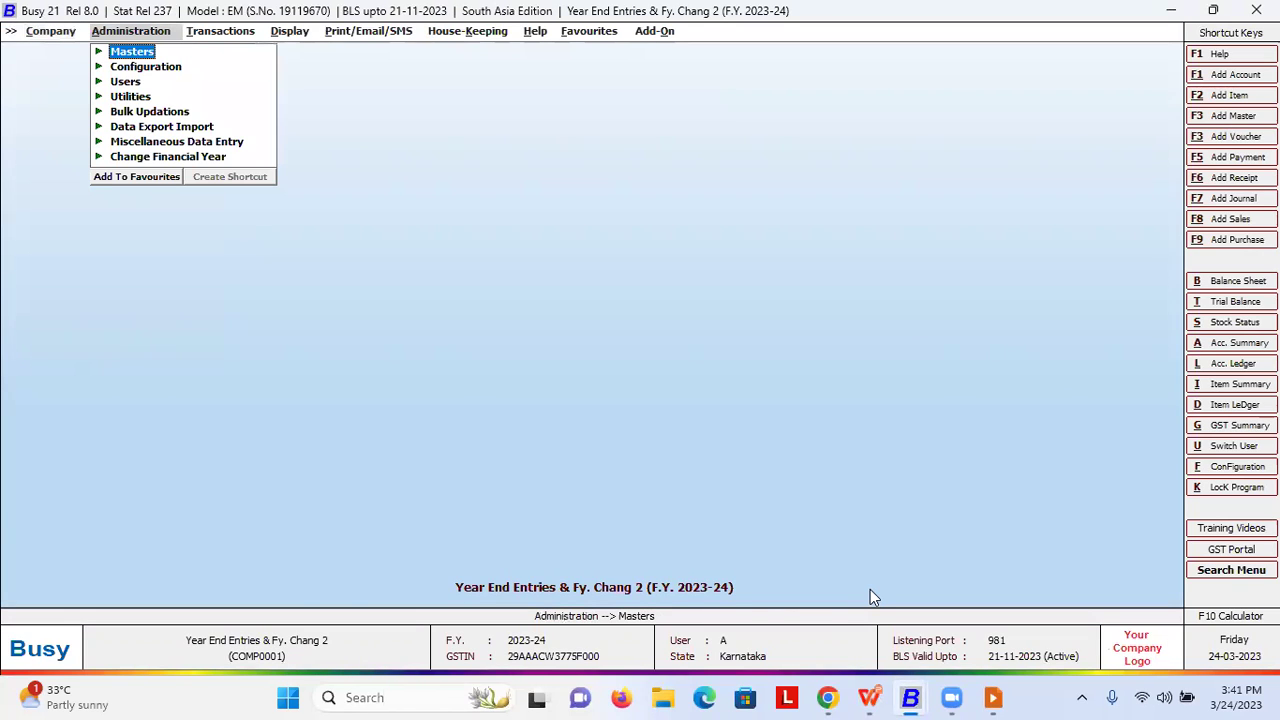
pyautogui.press('Return')
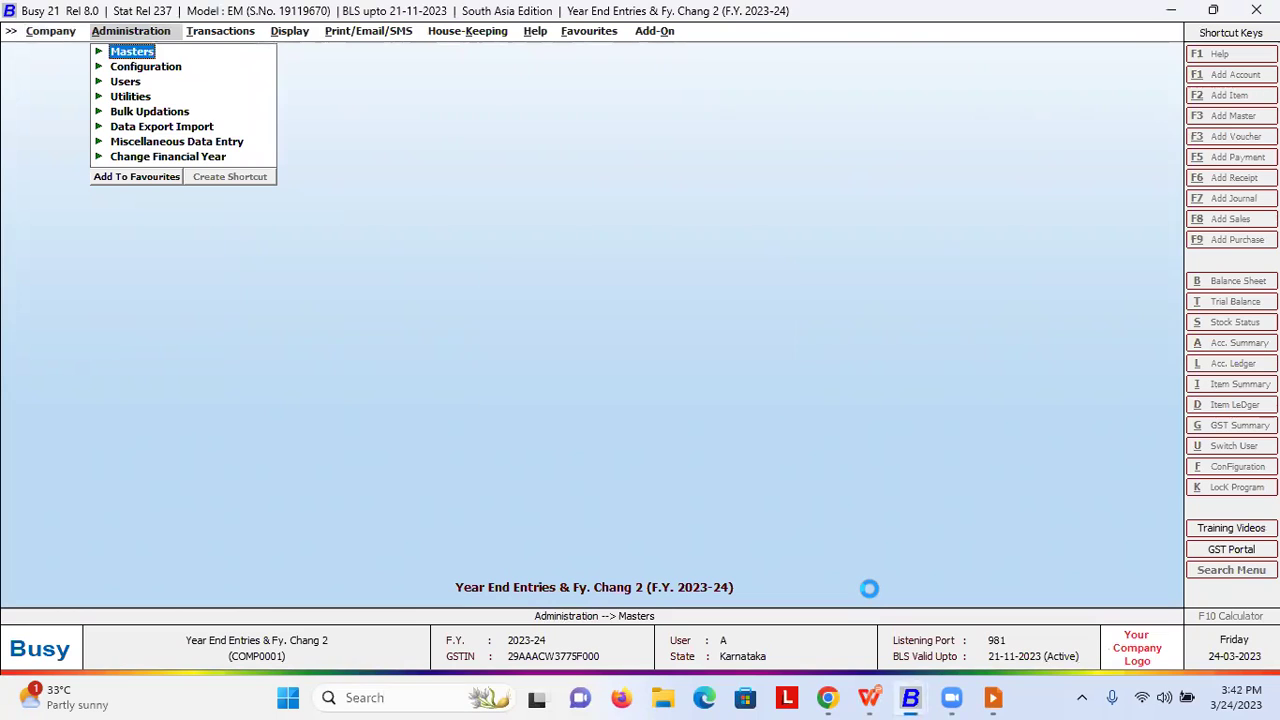
pyautogui.press('Return')
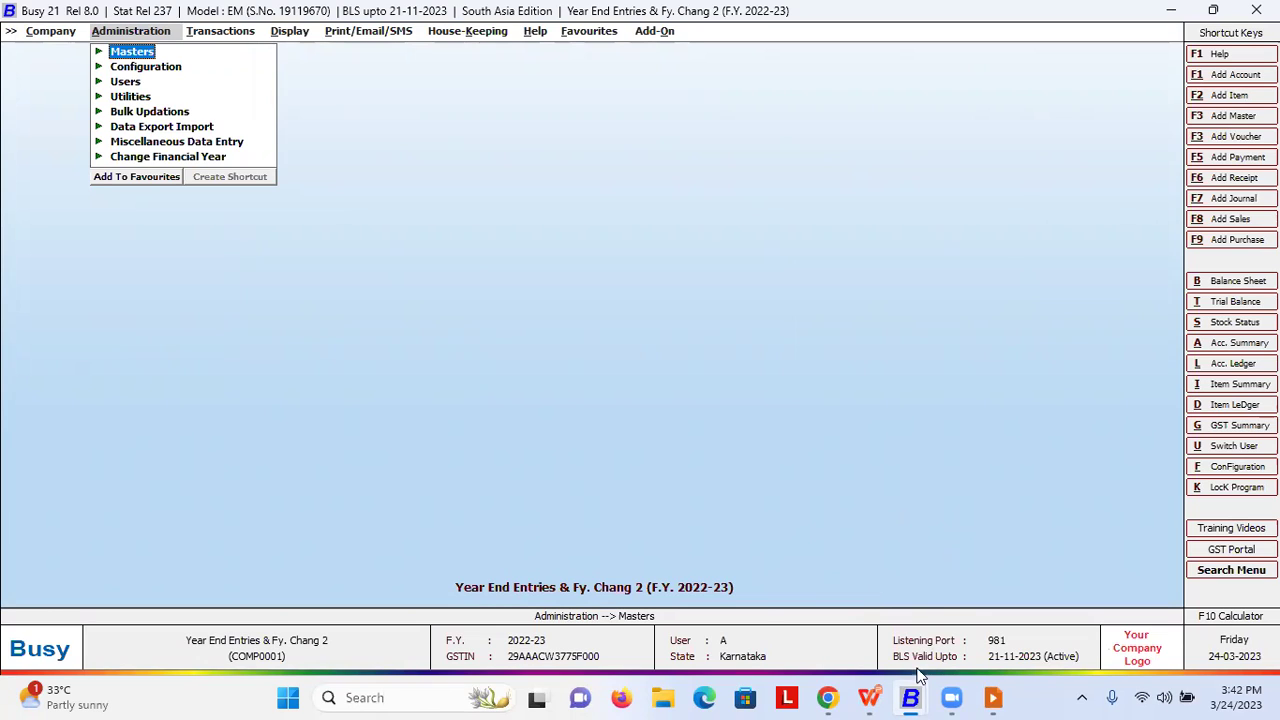
# - Switch to WPS Office, show the "Verifying Balances" slide full screen and exit the slide show
pyautogui.moveTo(873, 697)
pyautogui.click(866, 600)
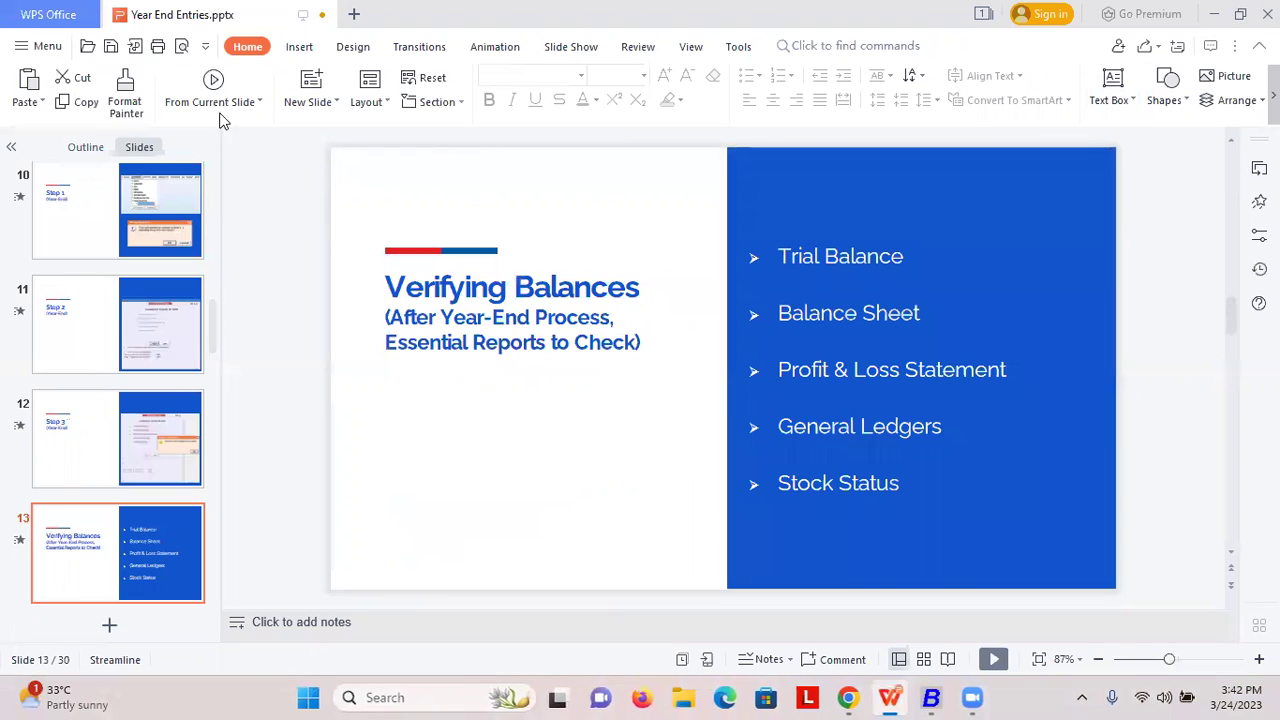
pyautogui.click(218, 112)
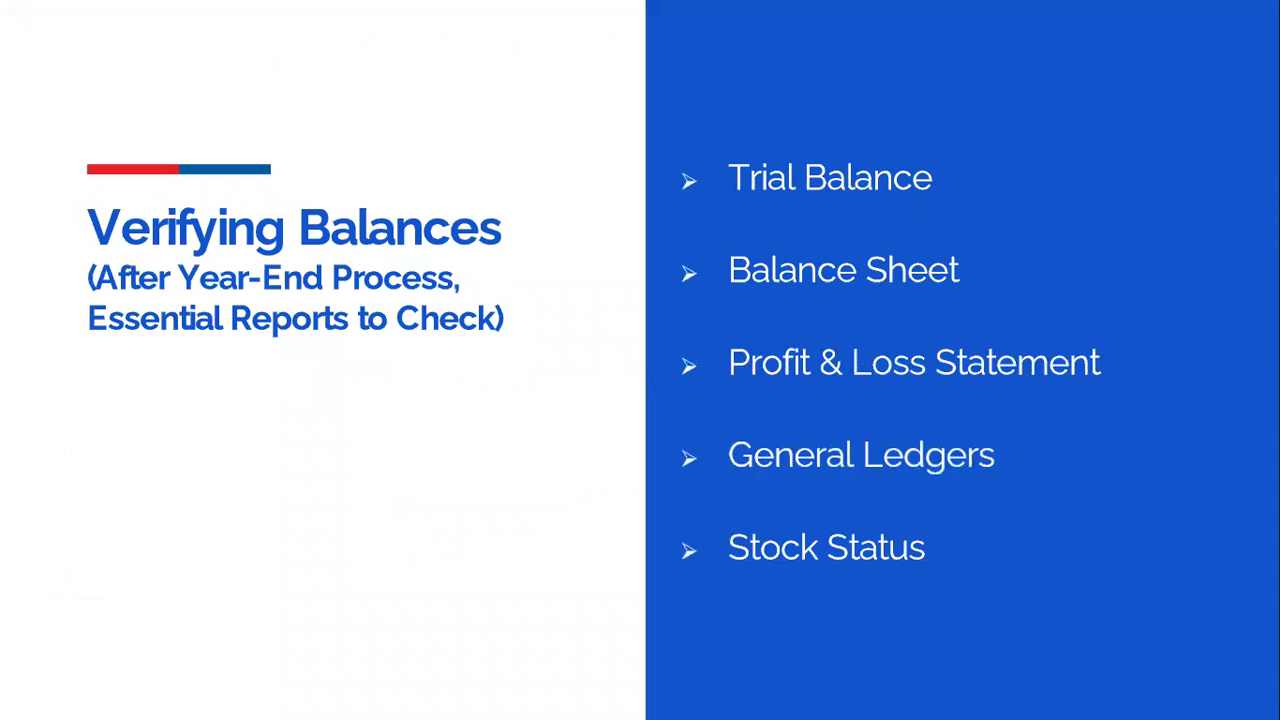
pyautogui.press('Escape')
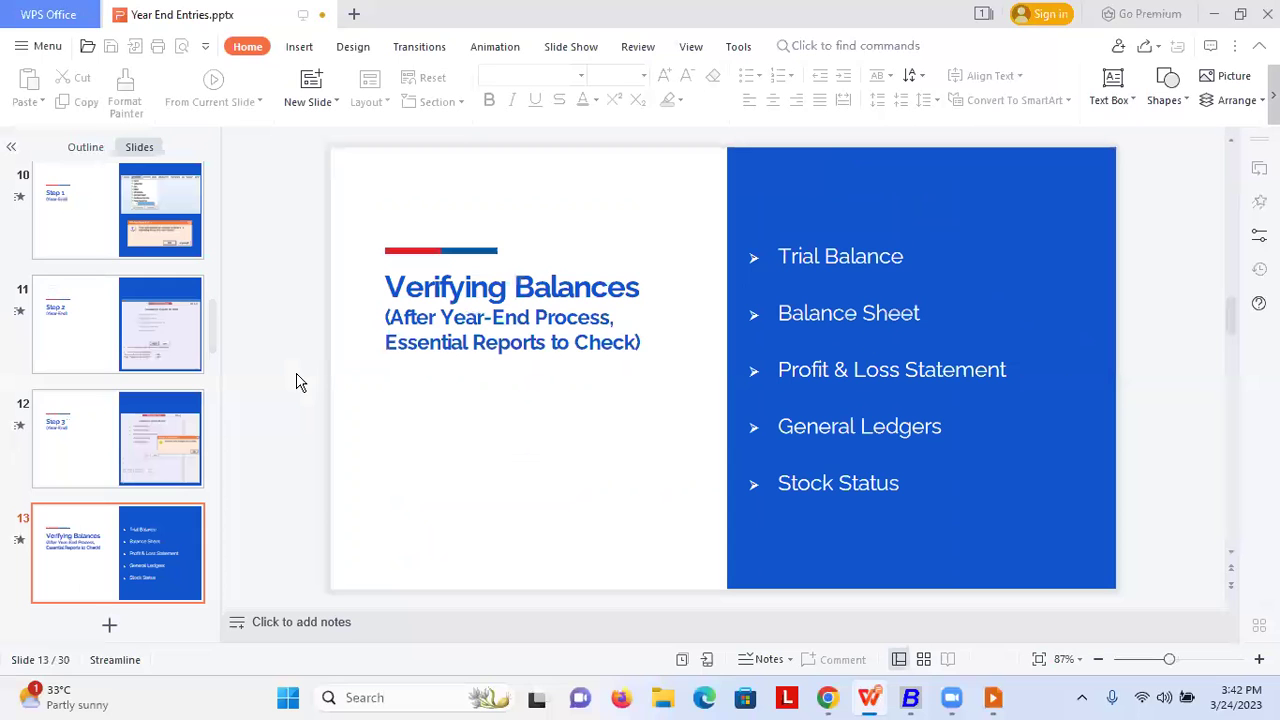
# - Switch to the Busy window for F.Y. 2023-24 and display the trial balance of all accounts as on 01-04-2023
pyautogui.click(805, 620)
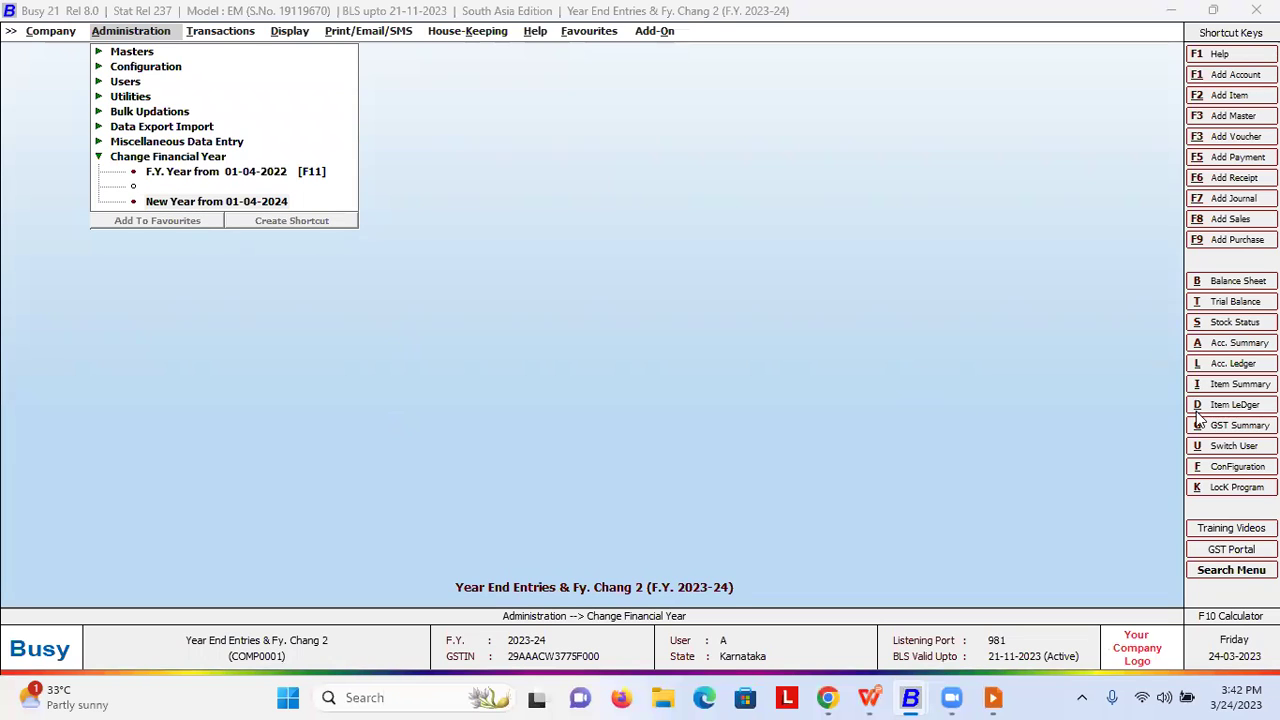
pyautogui.click(289, 31)
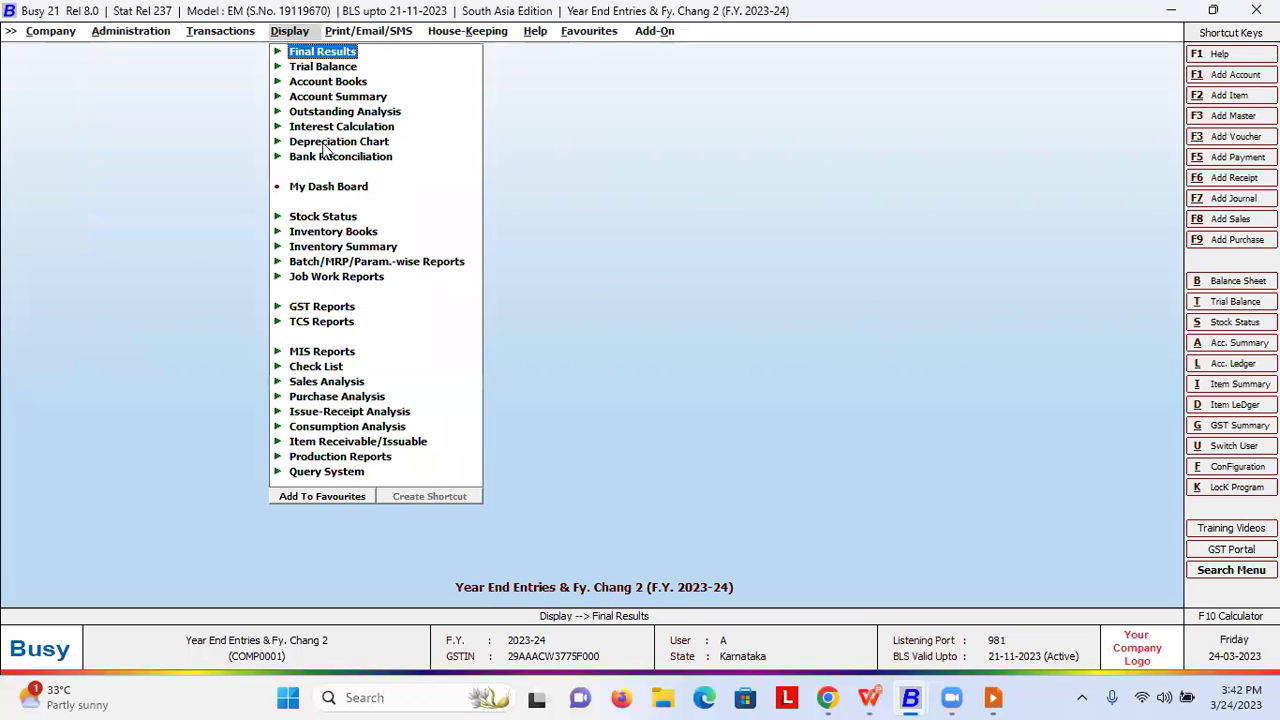
pyautogui.click(320, 52)
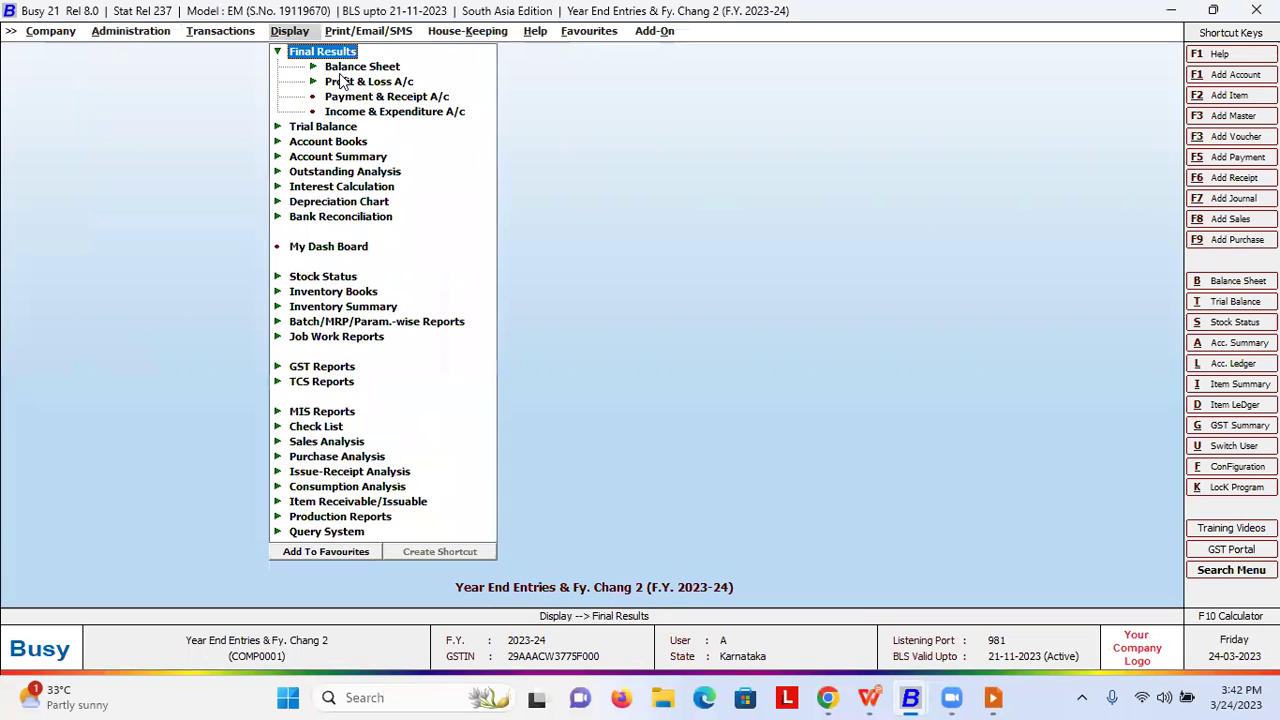
pyautogui.click(332, 130)
pyautogui.click(395, 142)
pyautogui.click(398, 161)
pyautogui.click(530, 368)
pyautogui.press('F2')
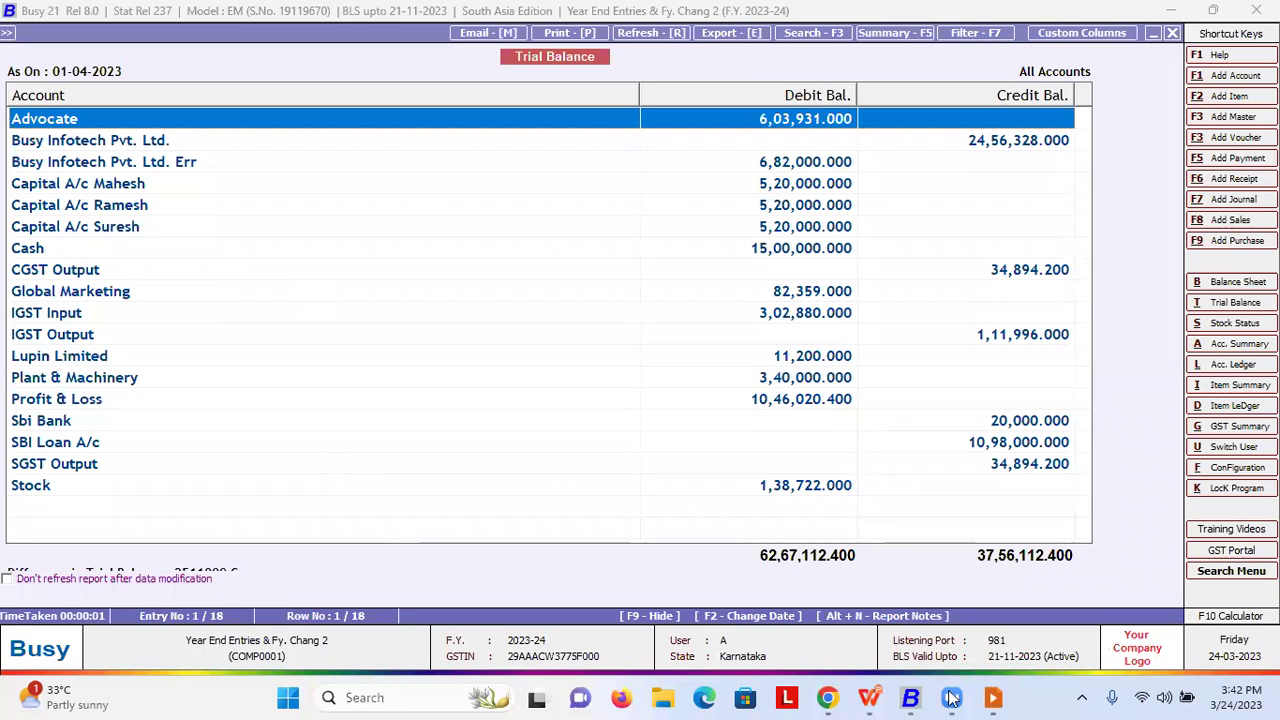
# - In the F.Y. 2022-23 window, display the trial balance of all accounts as on 31-03-2023, and return to the WPS Office presentation
pyautogui.moveTo(910, 697)
pyautogui.click(850, 645)
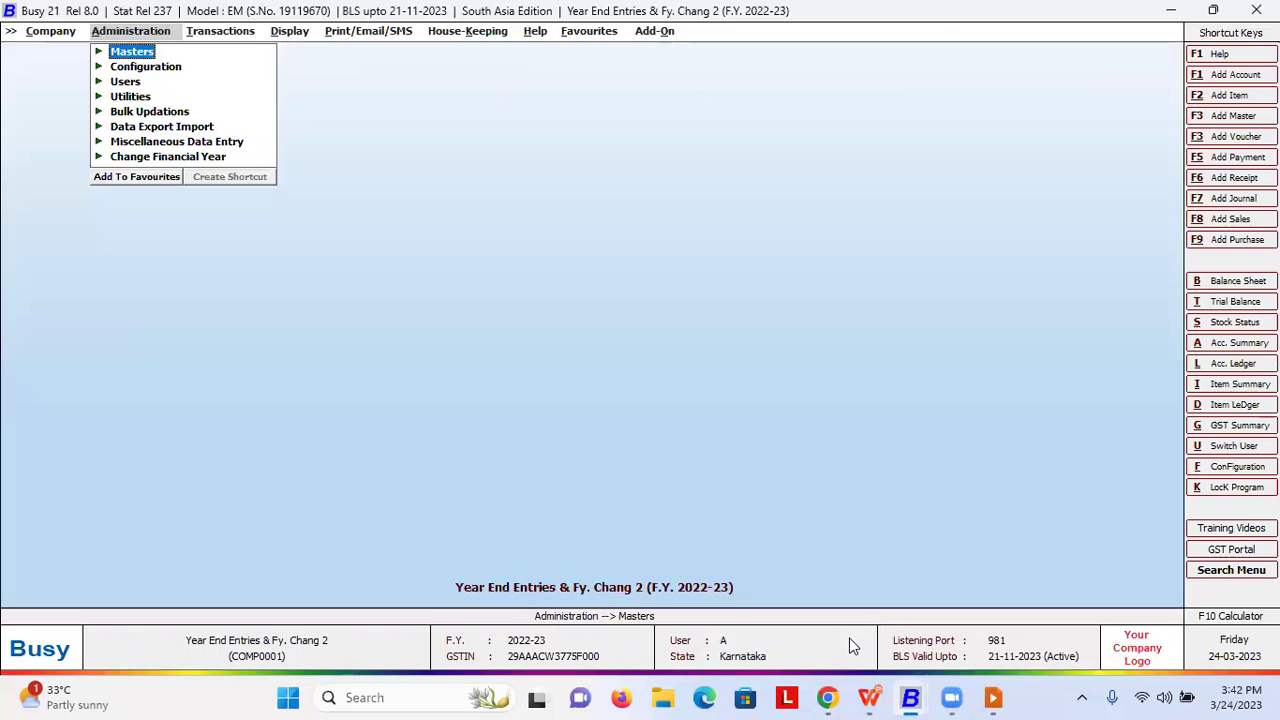
pyautogui.click(282, 36)
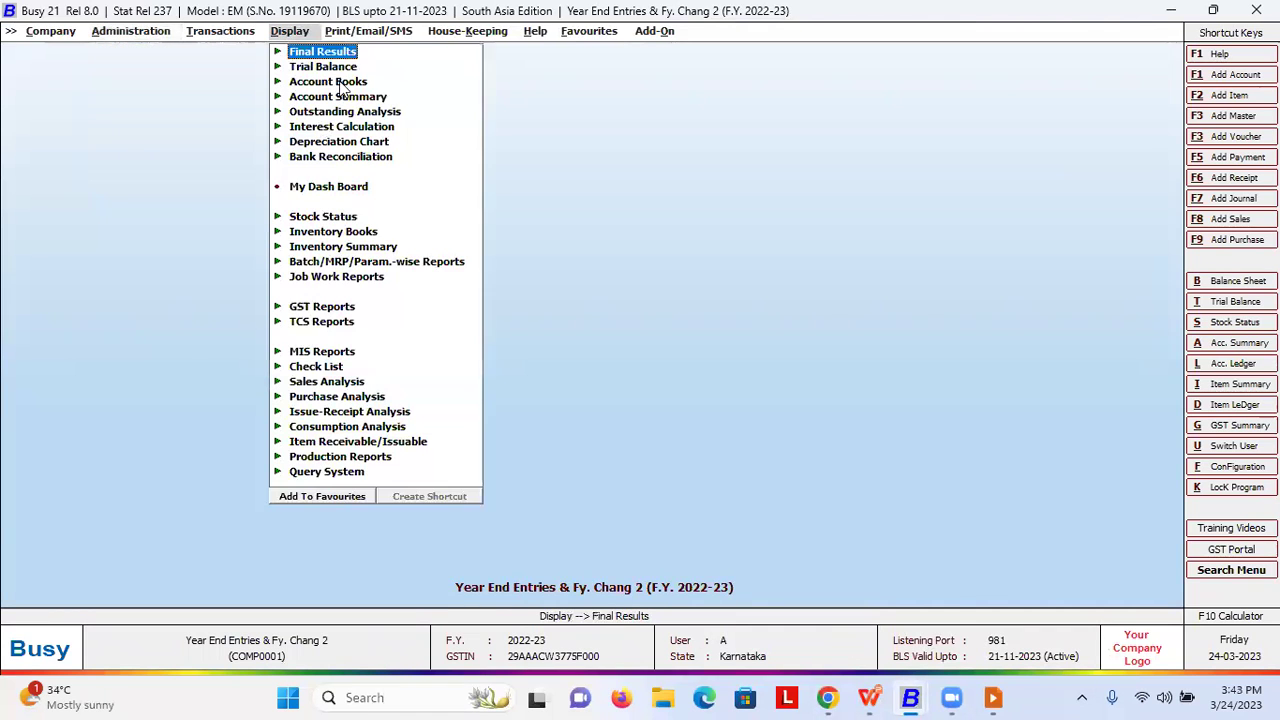
pyautogui.click(336, 66)
pyautogui.click(388, 96)
pyautogui.click(505, 378)
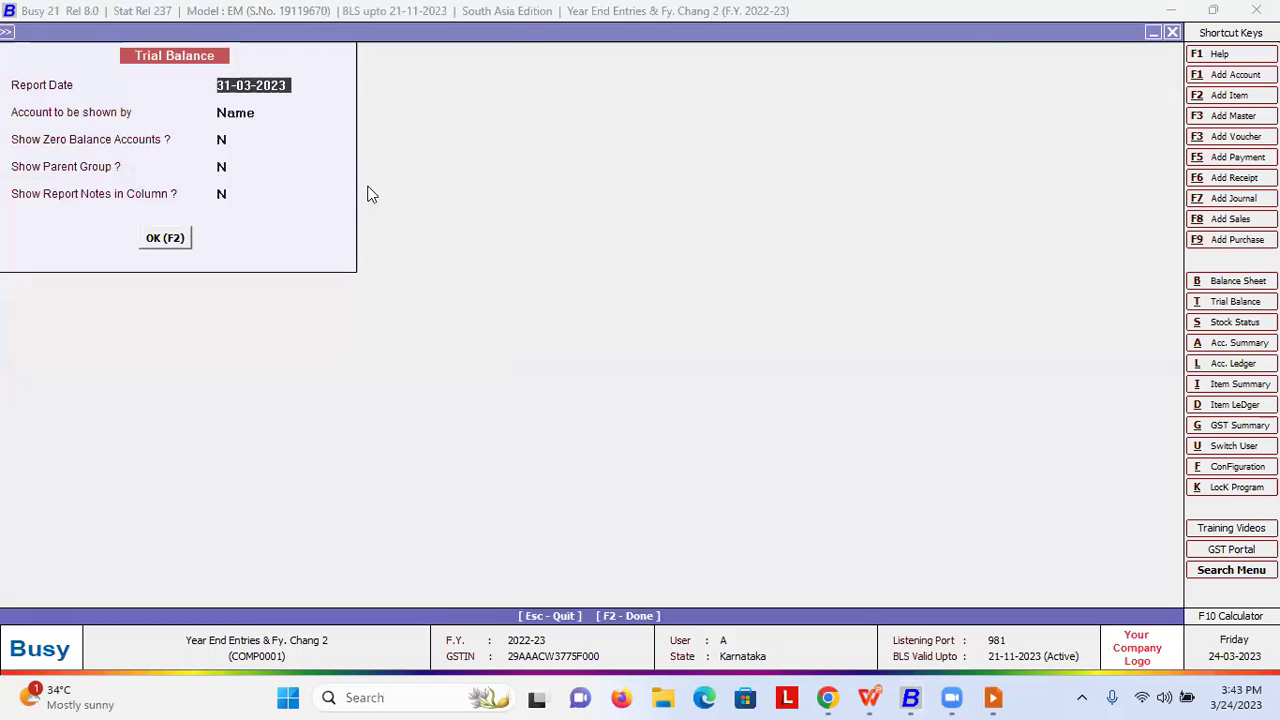
pyautogui.press('F2')
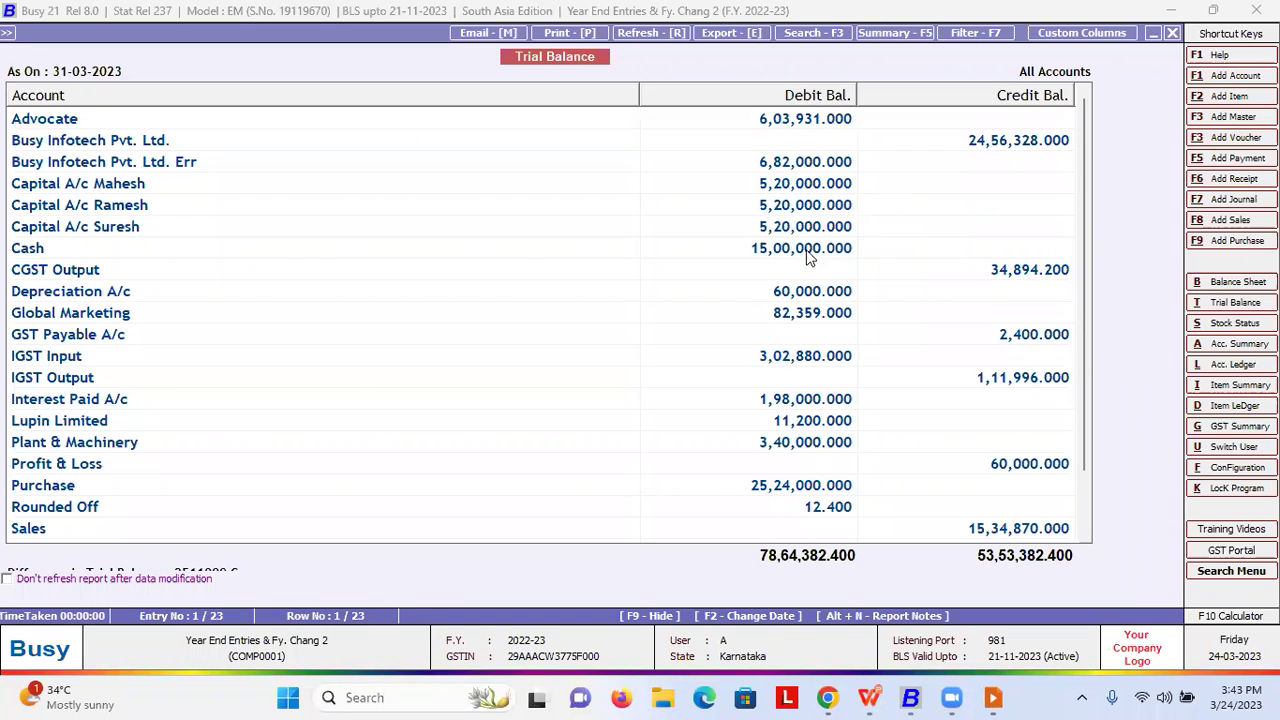
pyautogui.click(870, 697)
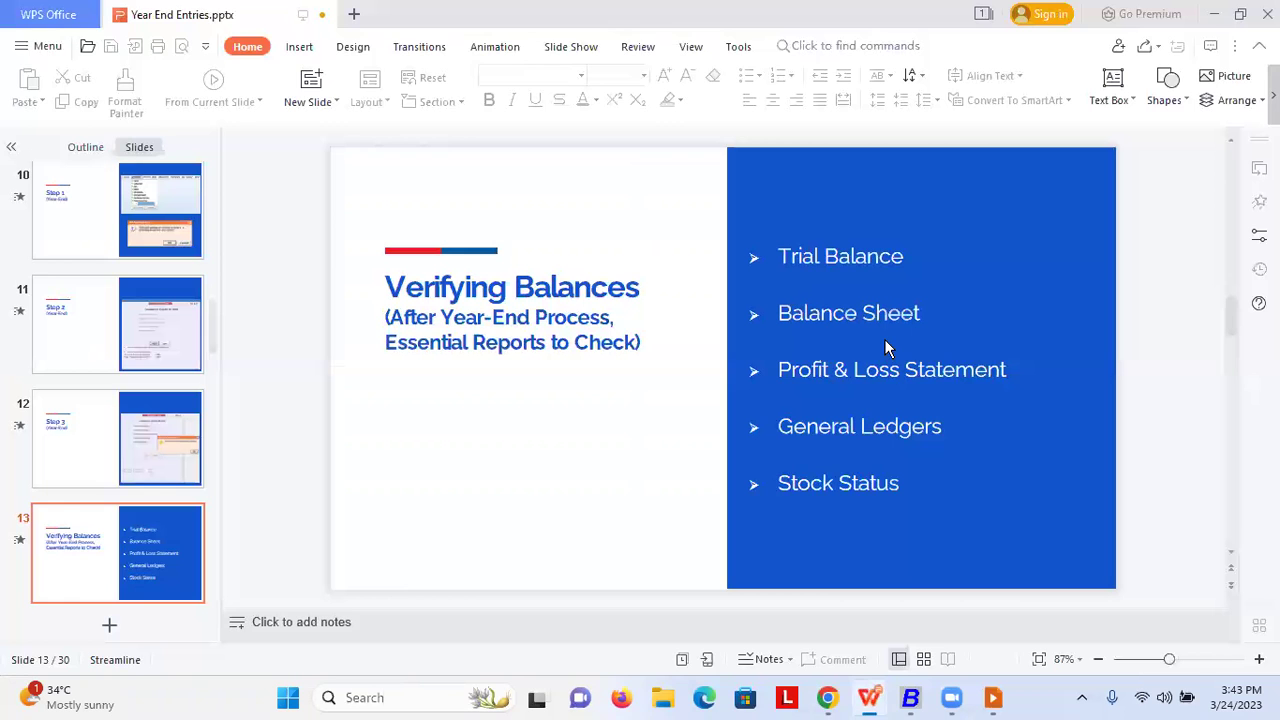
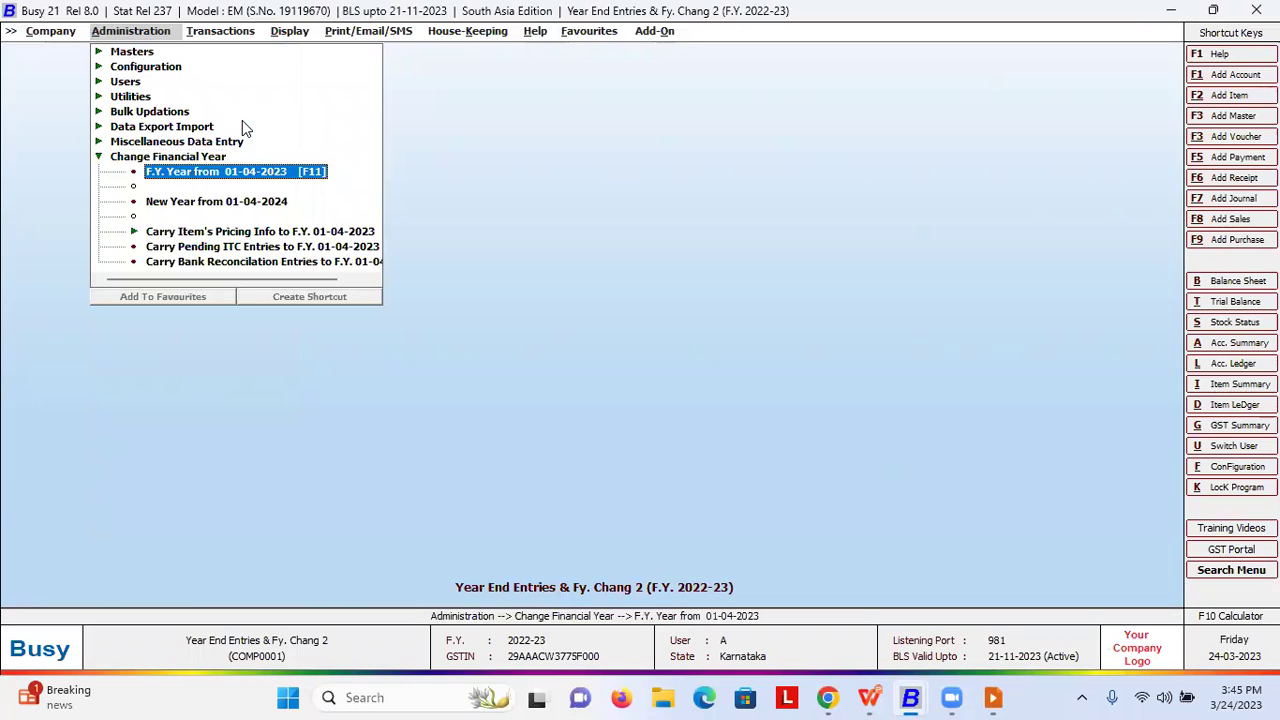
# - Try to change to the financial year from 01-04-2023, carrying forward balances for all masters
pyautogui.press('Return')
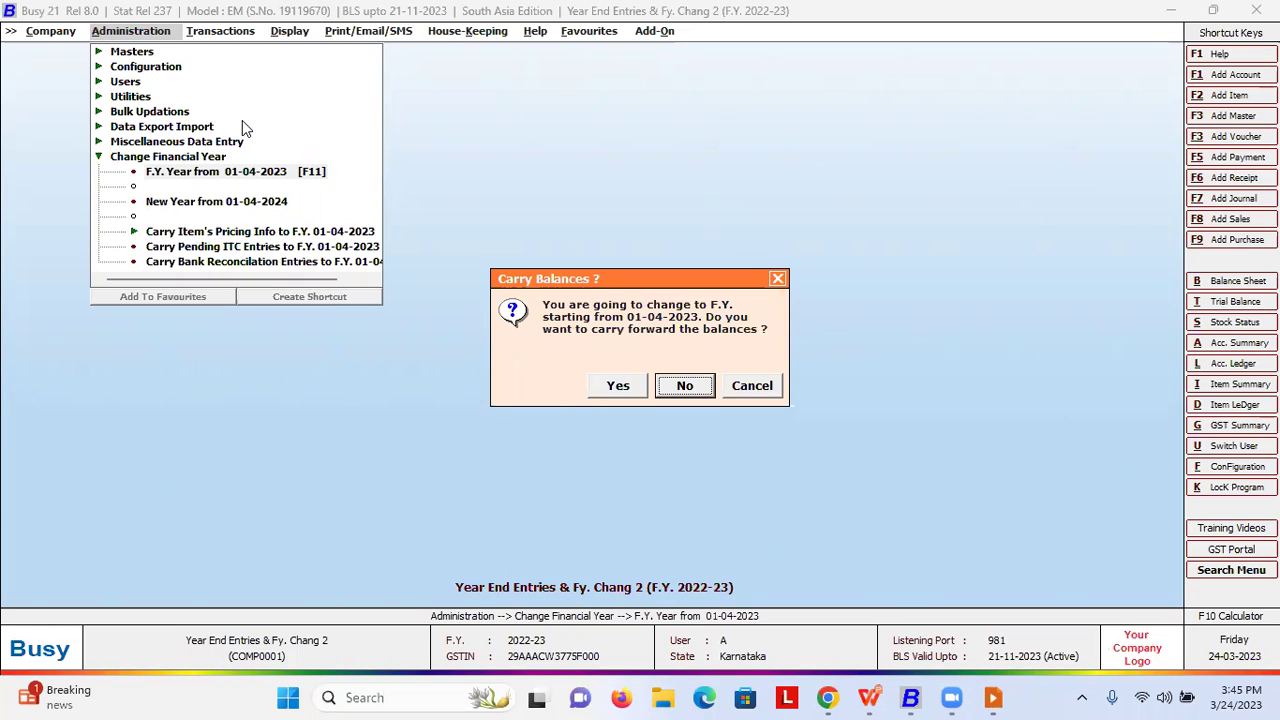
pyautogui.press('Left')
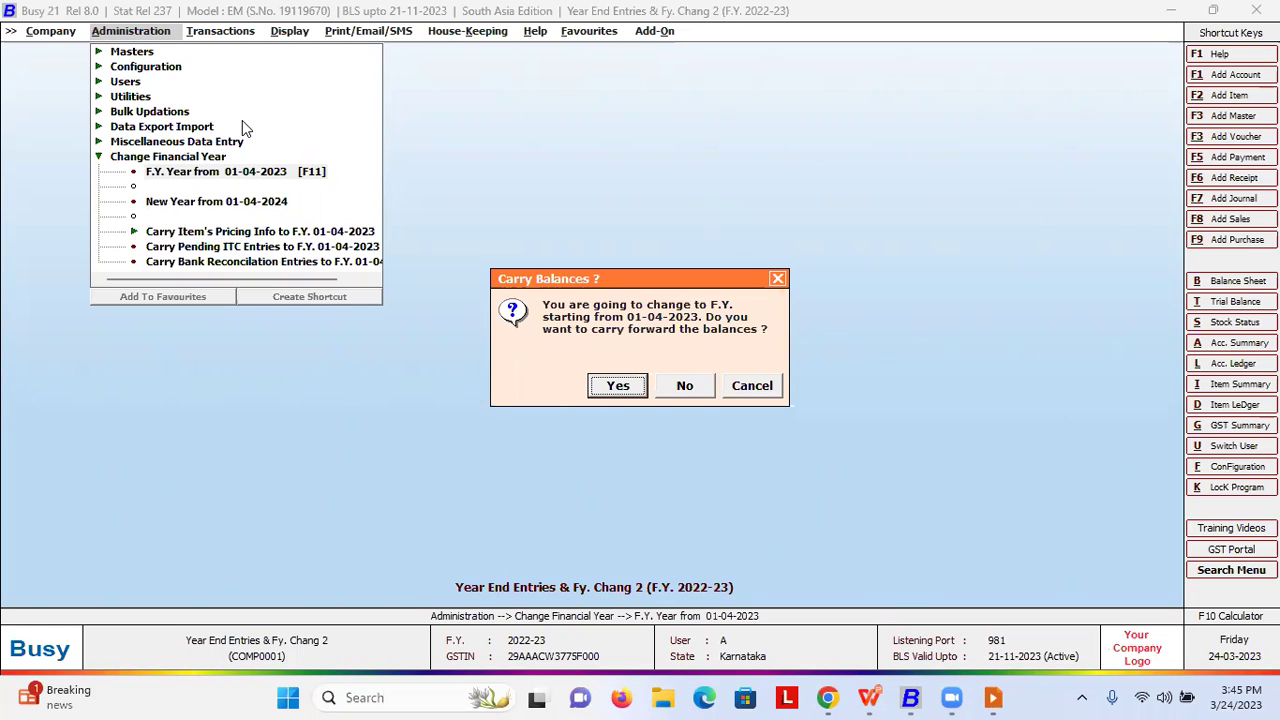
pyautogui.press('Return')
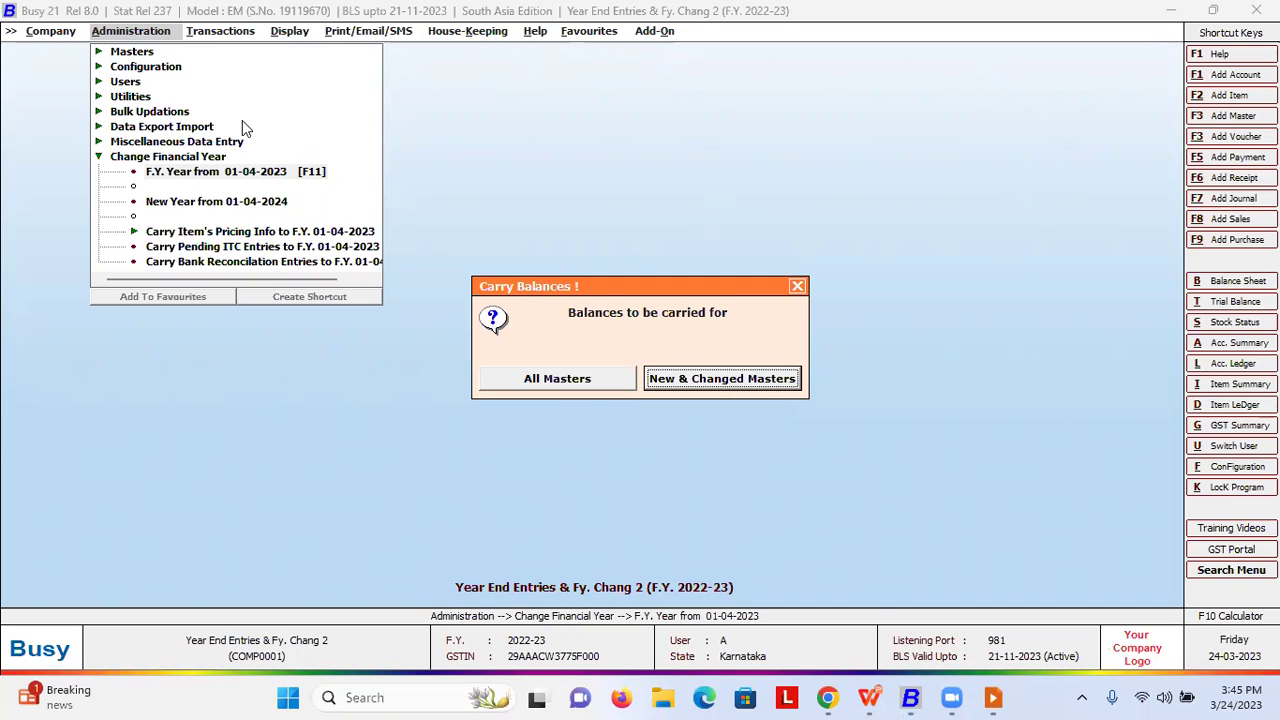
pyautogui.press('Left')
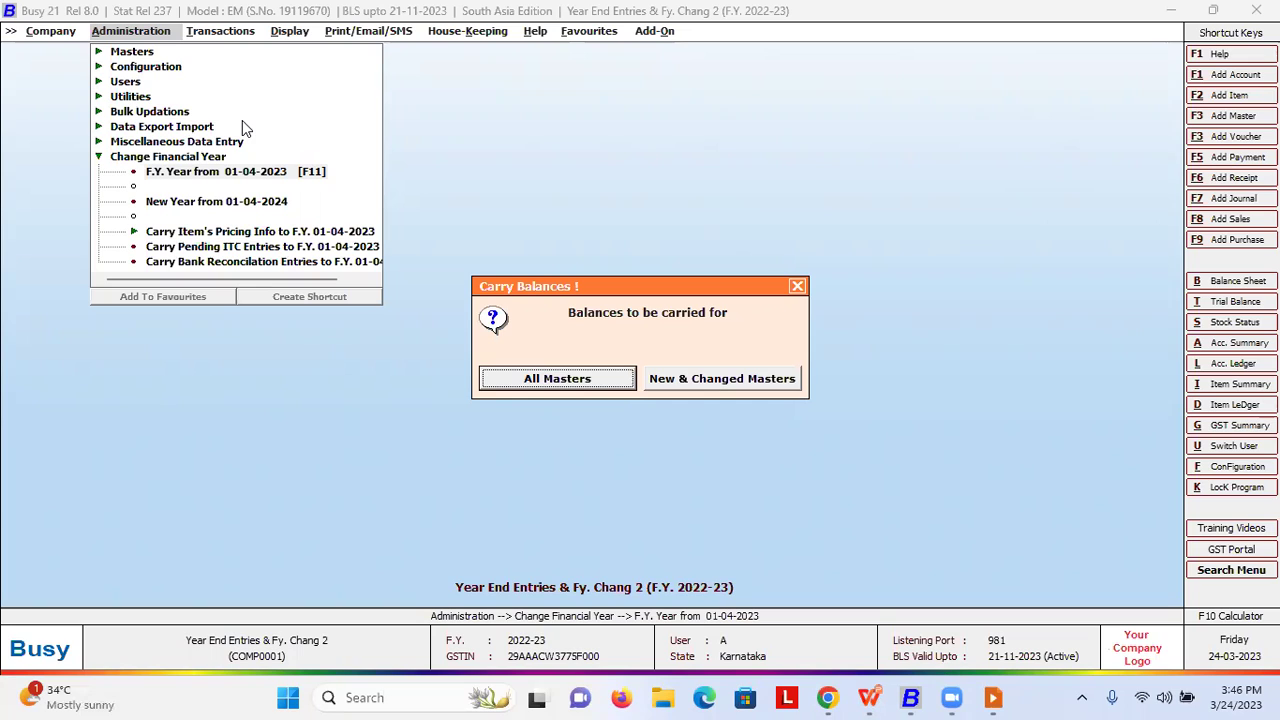
pyautogui.press('Right')
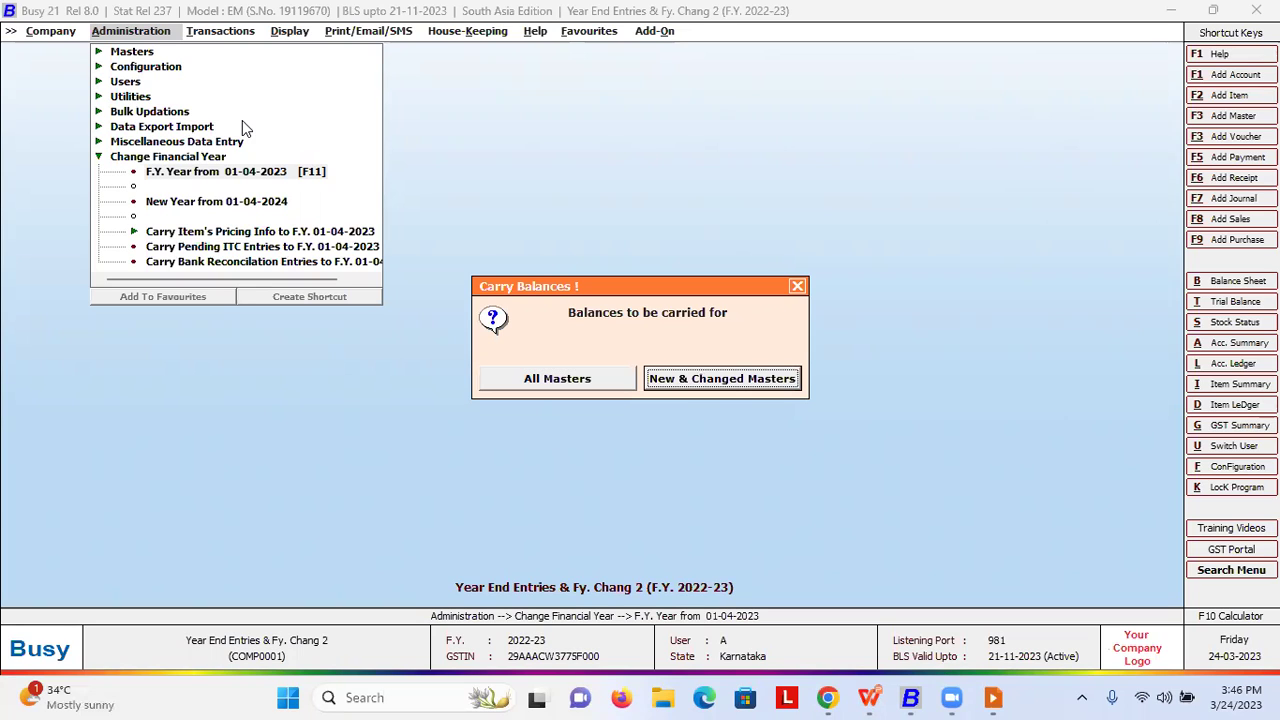
pyautogui.press('Left')
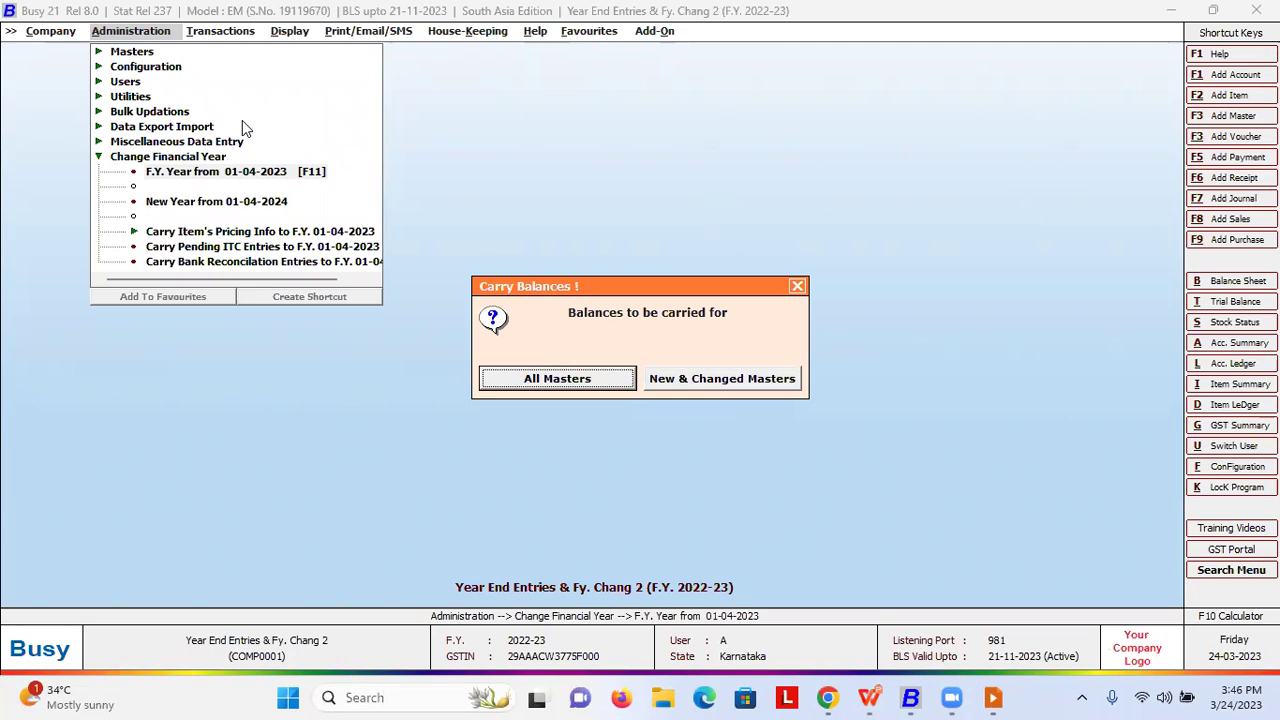
pyautogui.press('Return')
pyautogui.press('Return')
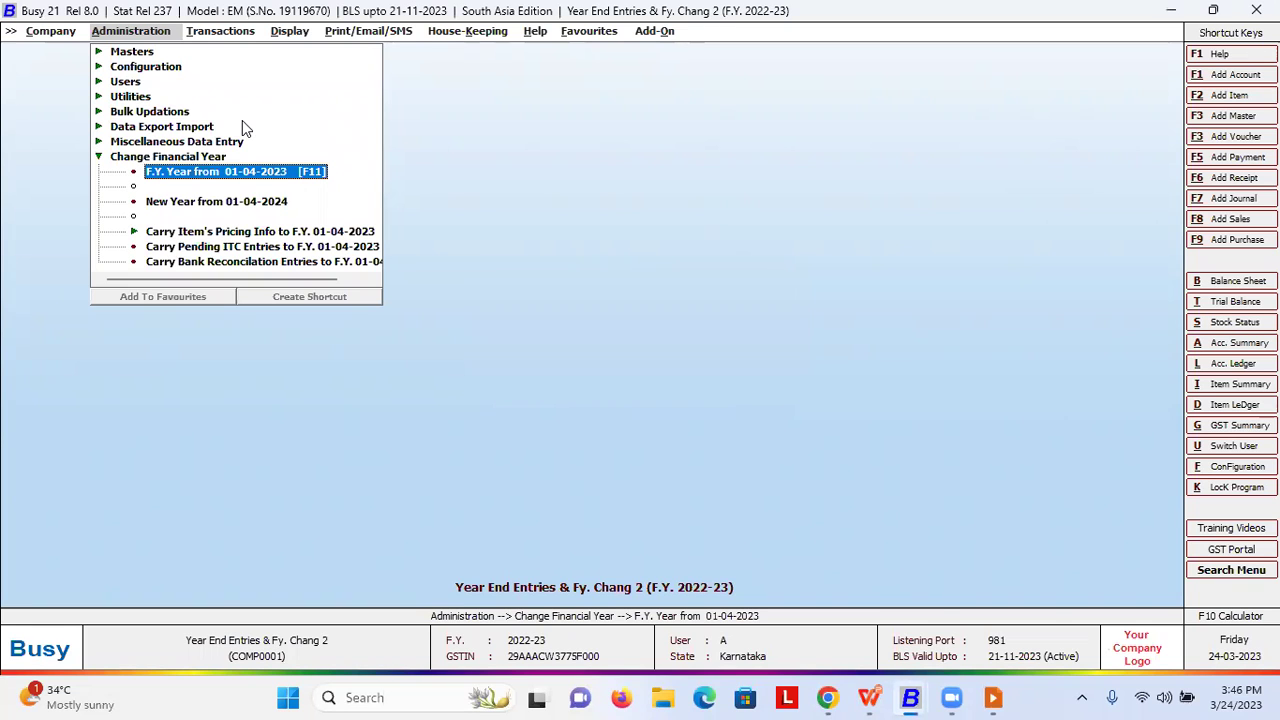
# - Switch to the F.Y. 2023-24 window, leave its Trial Balance report and close the company there
pyautogui.moveTo(910, 697)
pyautogui.click(1000, 618)
pyautogui.press('Escape')
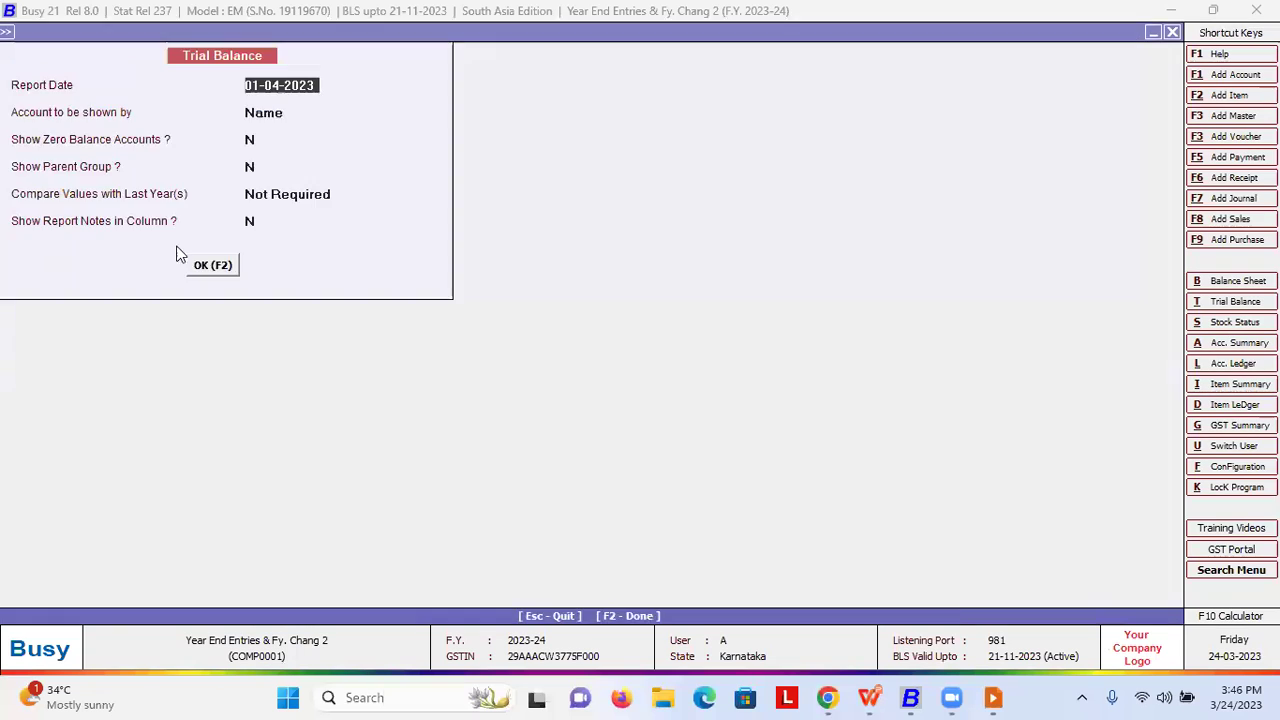
pyautogui.press('Escape')
pyautogui.click(51, 31)
pyautogui.click(75, 51)
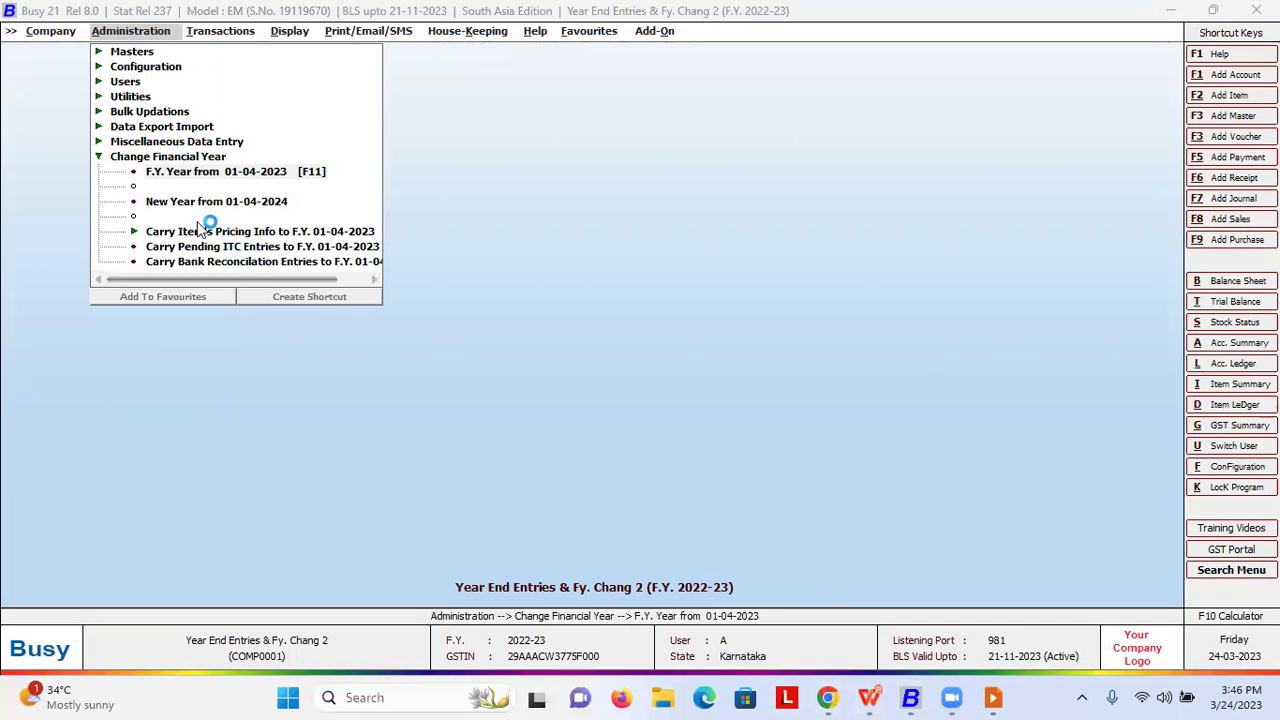
# - Change to the financial year from 01-04-2023, carrying forward balances for all masters, and run the year switch to completion
pyautogui.click(205, 171)
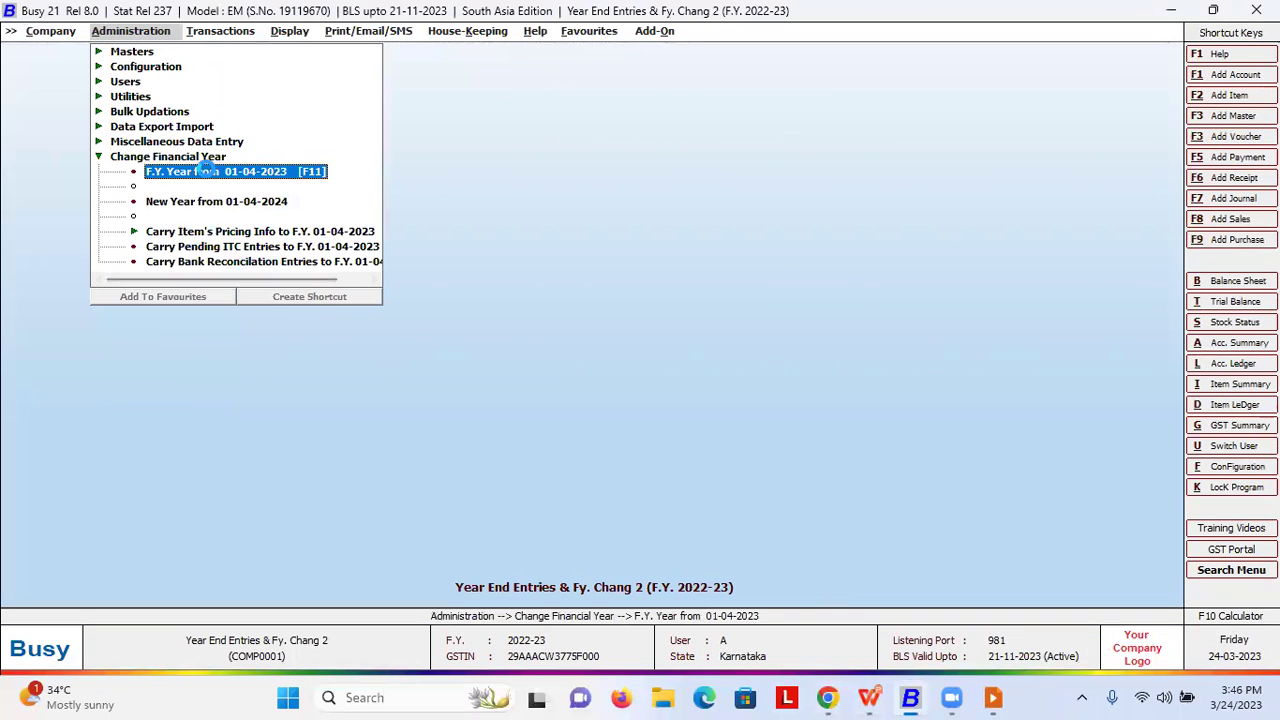
pyautogui.click(205, 171)
pyautogui.click(611, 386)
pyautogui.click(617, 384)
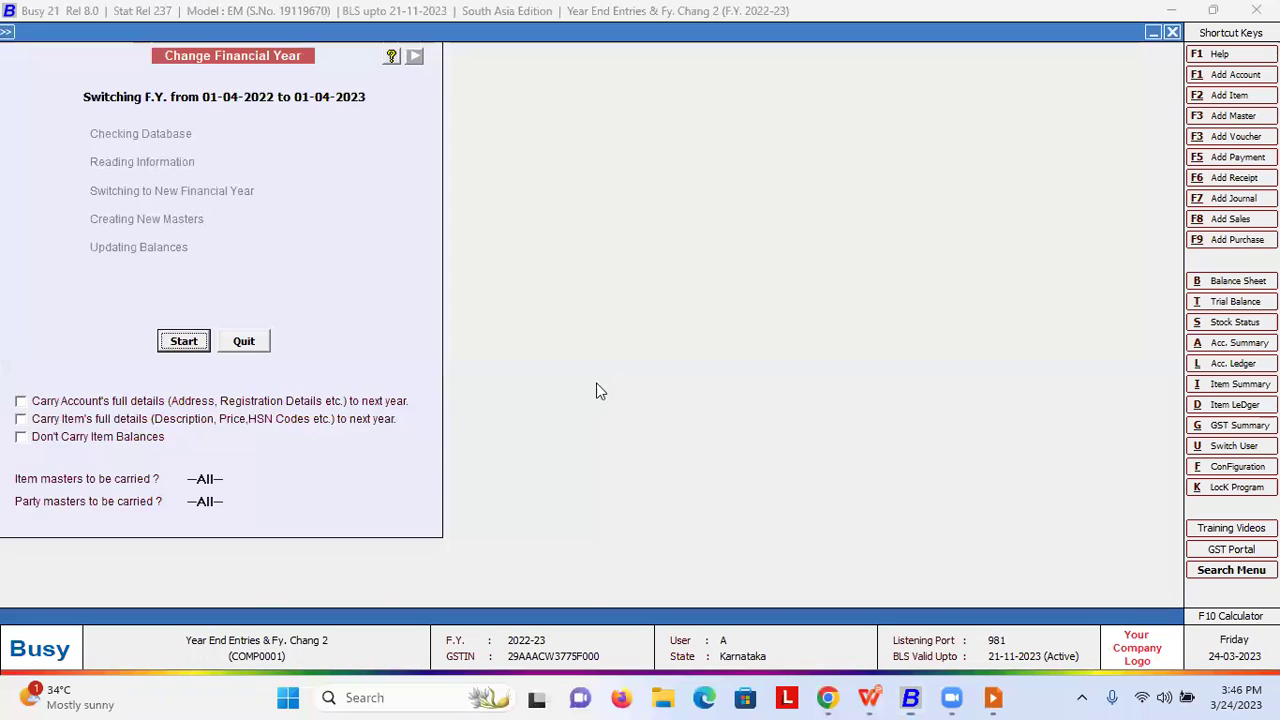
pyautogui.click(180, 346)
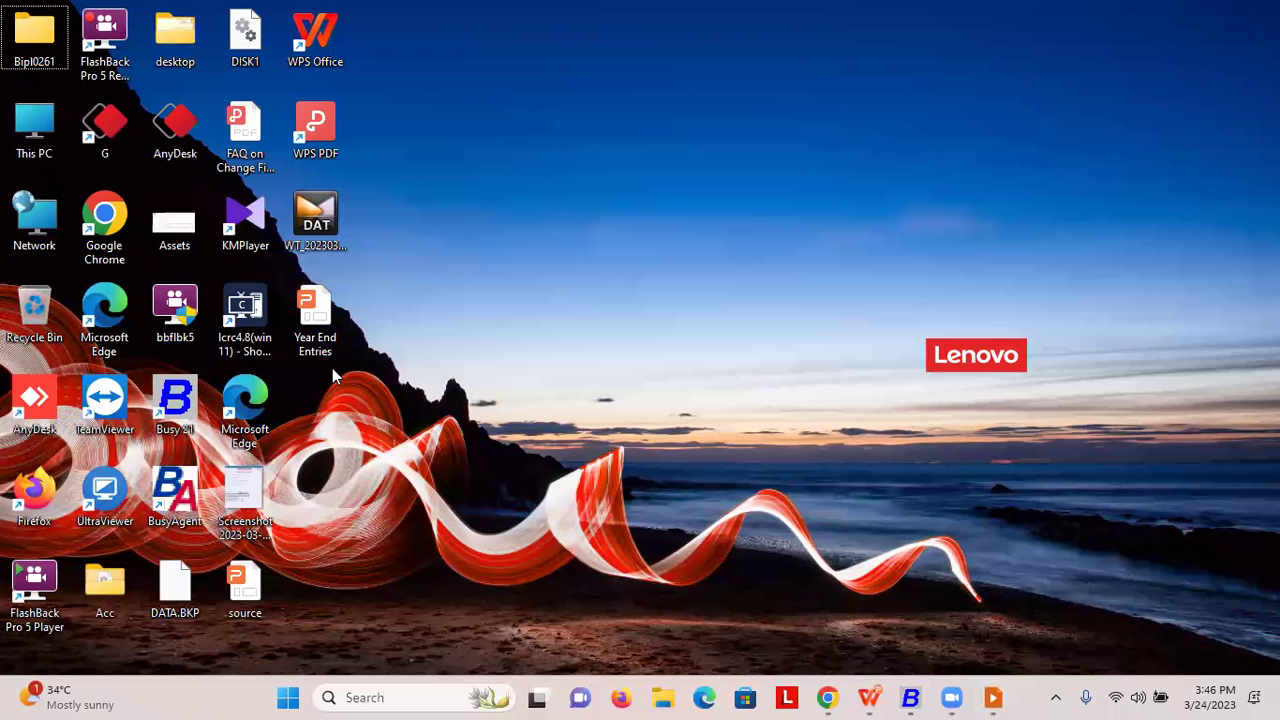
pyautogui.click(910, 697)
pyautogui.press('Return')
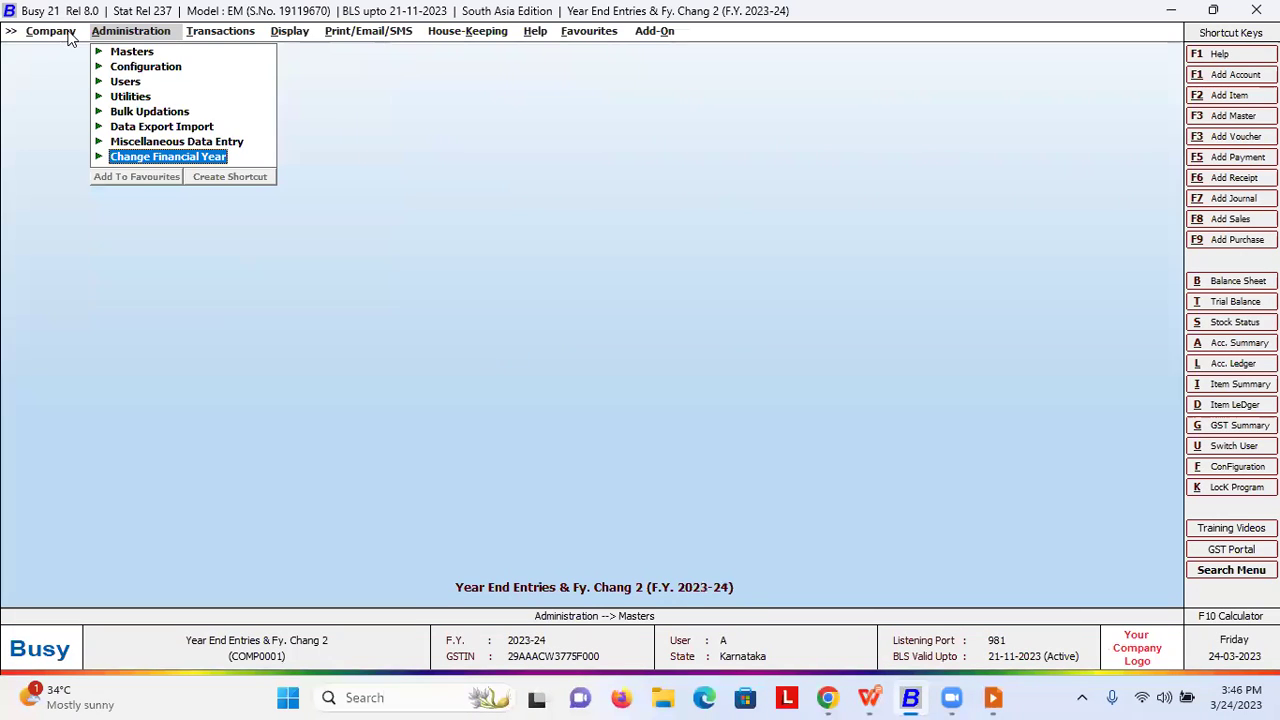
# - Close the company that is open for F.Y. 2023-24
pyautogui.click(50, 31)
pyautogui.click(63, 52)
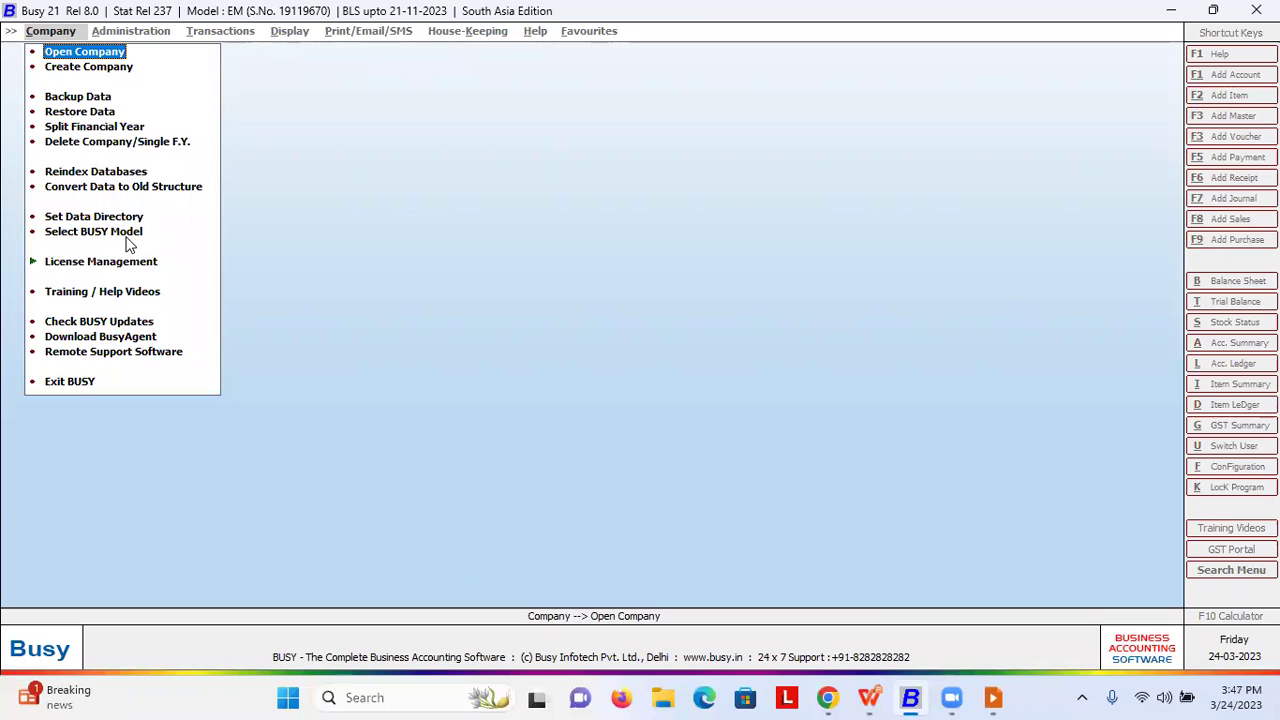
pyautogui.click(90, 141)
pyautogui.press('Escape')
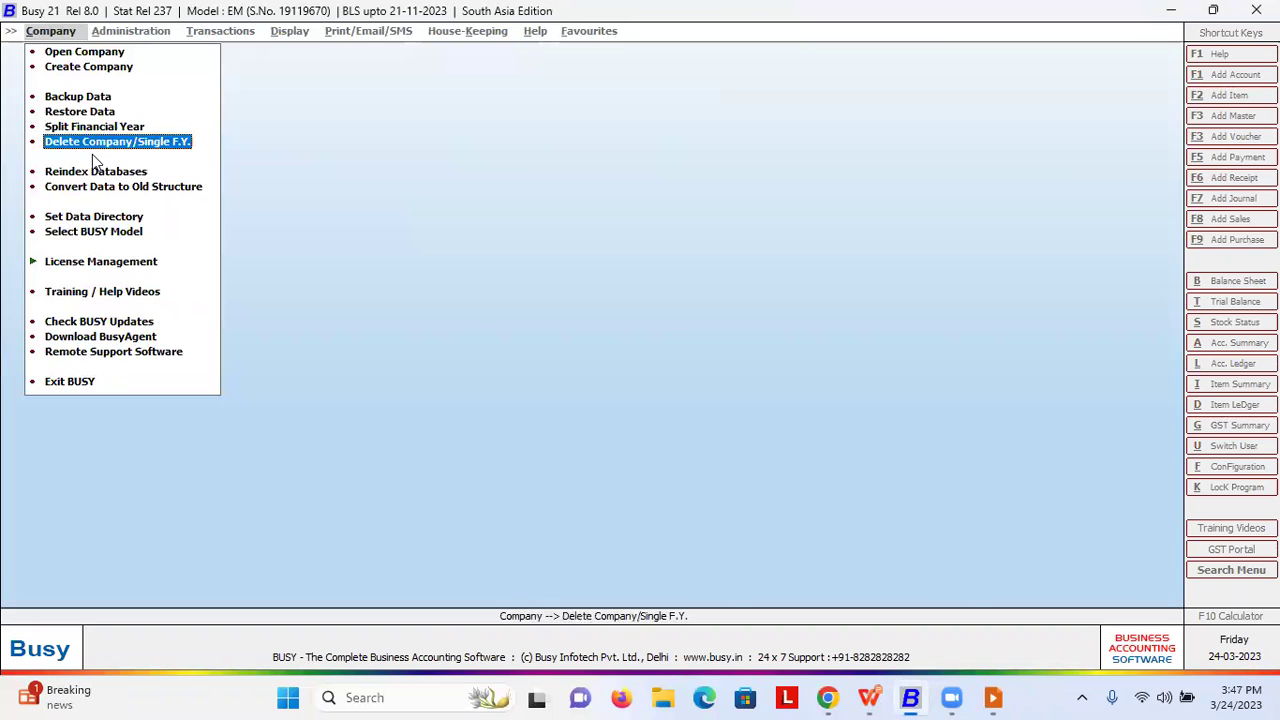
# - Start deleting a single F.Y. of Year End Entries & Fy. Chang 2, entering the superuser name and password, and leave without choosing a year
pyautogui.click(100, 145)
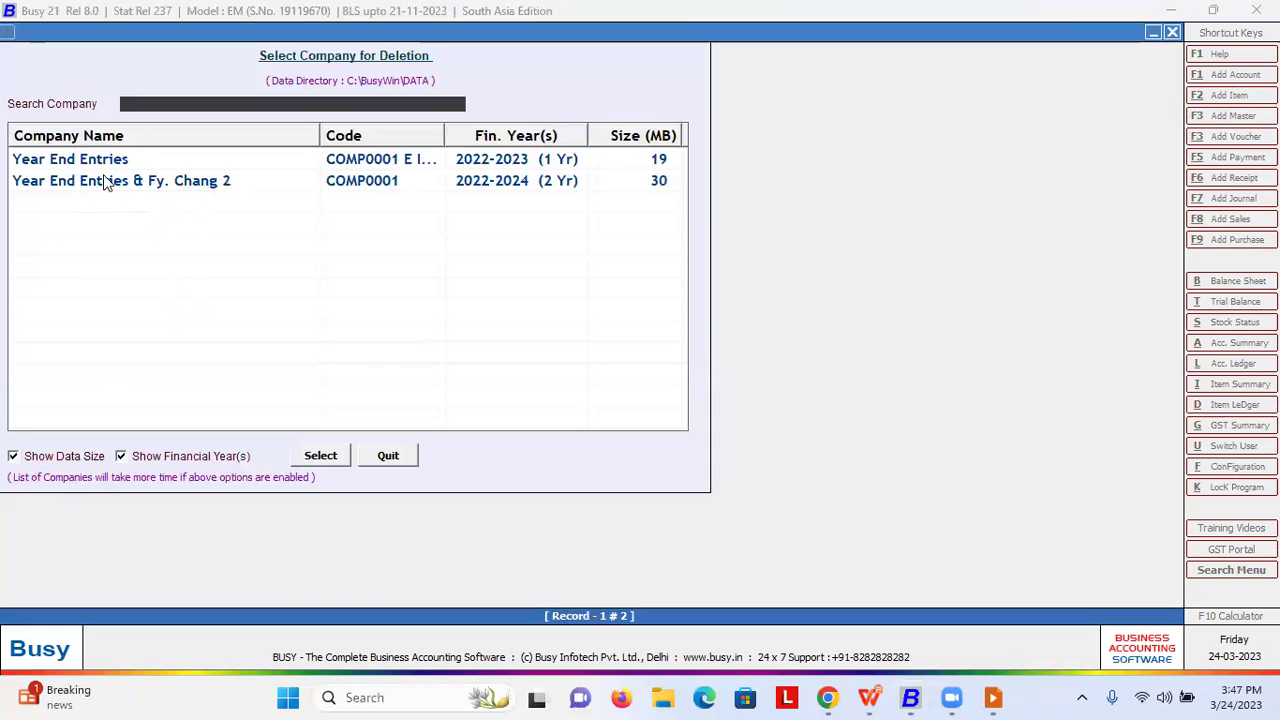
pyautogui.click(84, 186)
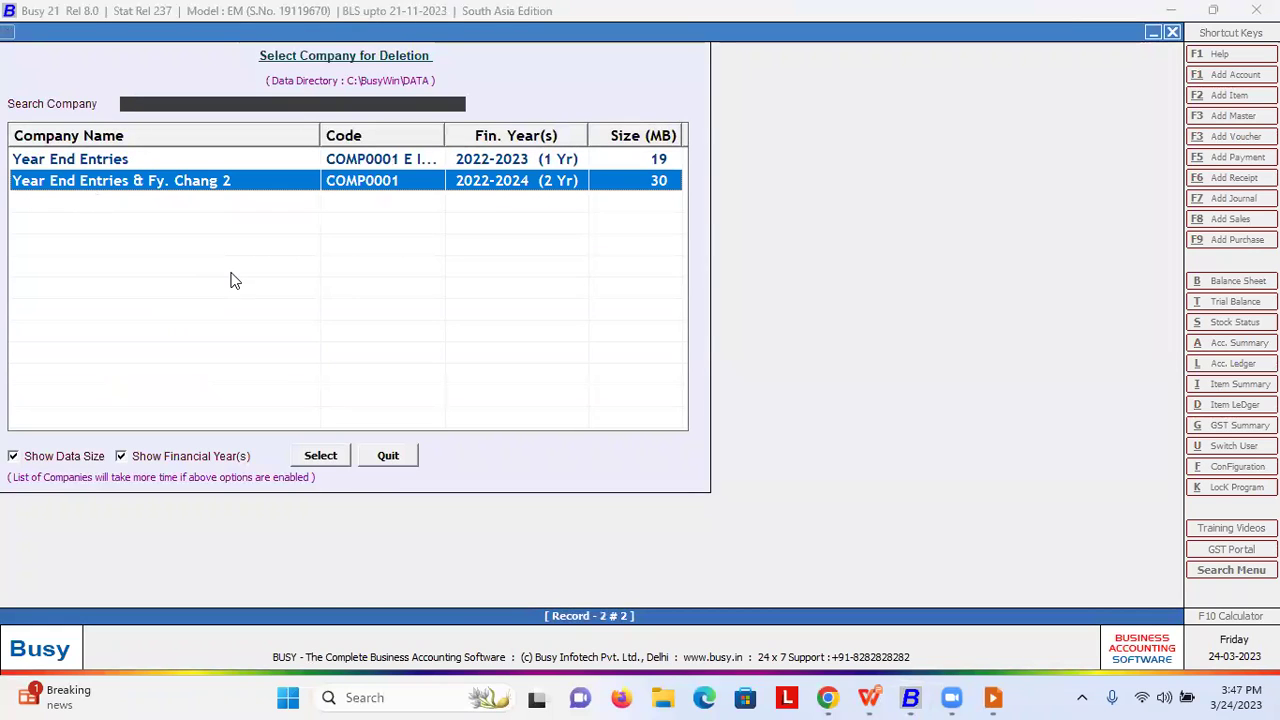
pyautogui.press('Return')
pyautogui.write('A')
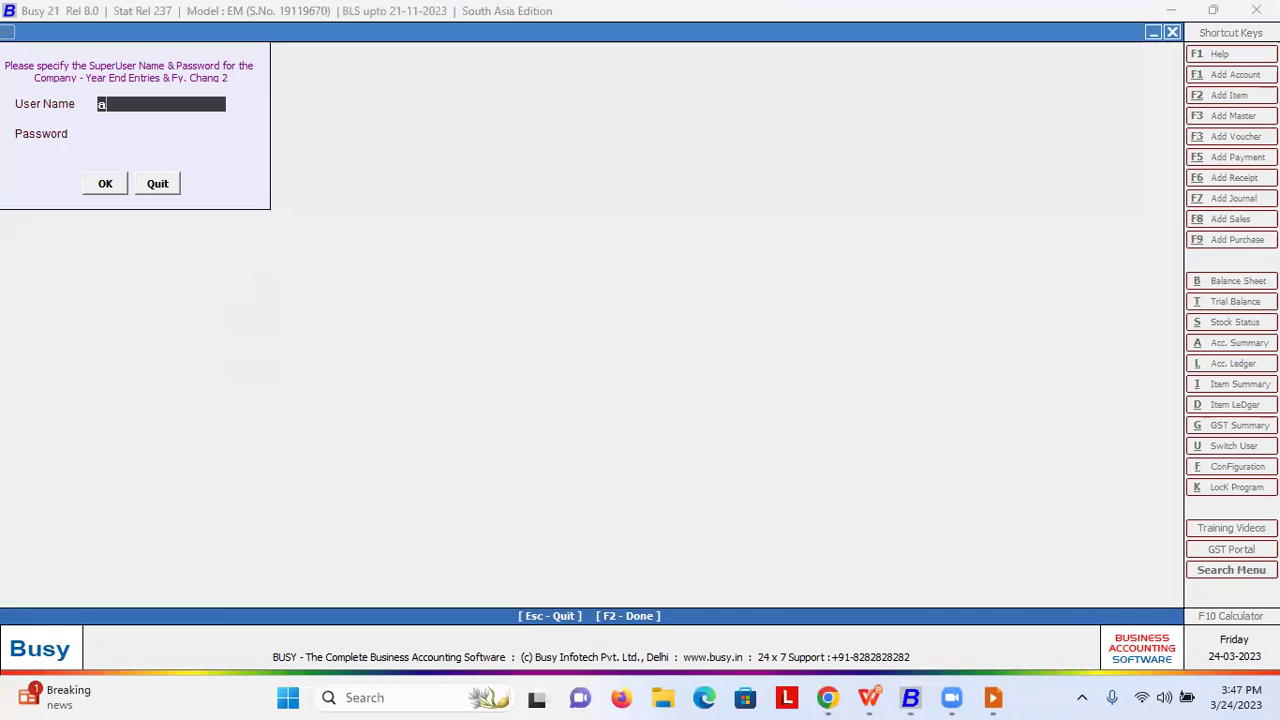
pyautogui.press('Return')
pyautogui.write('a')
pyautogui.press('Return')
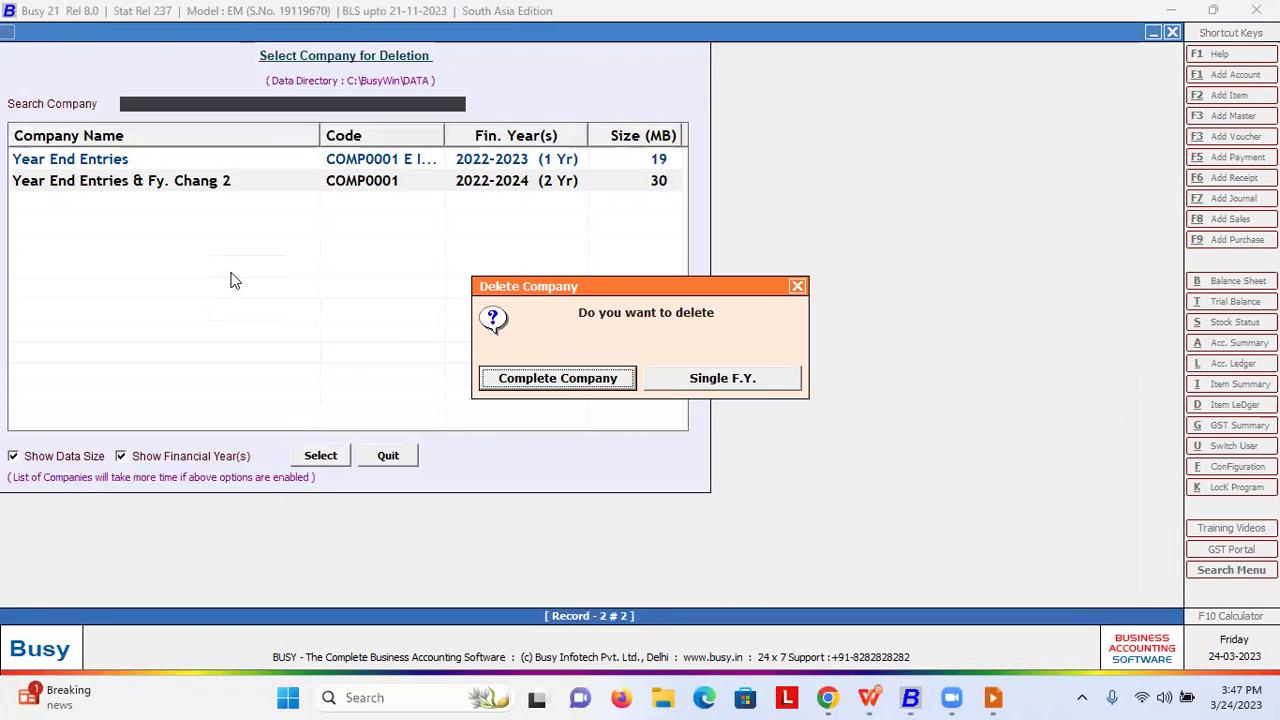
pyautogui.press('Right')
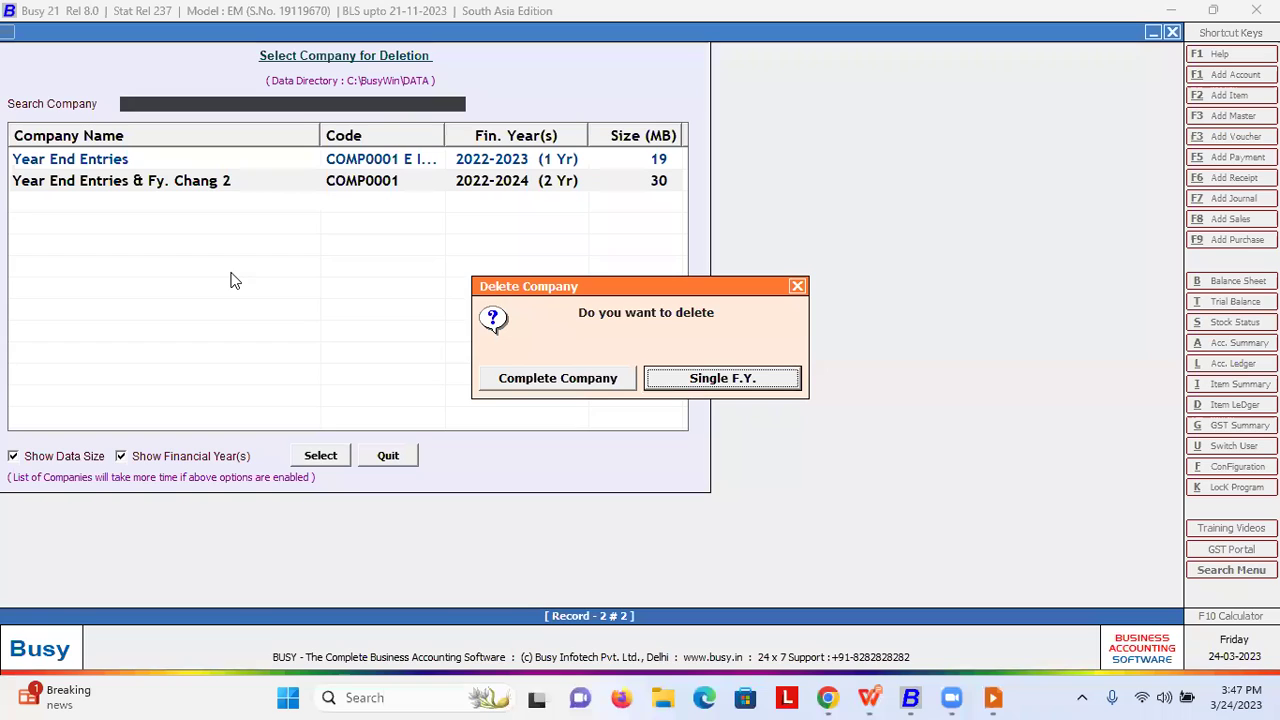
pyautogui.press('Return')
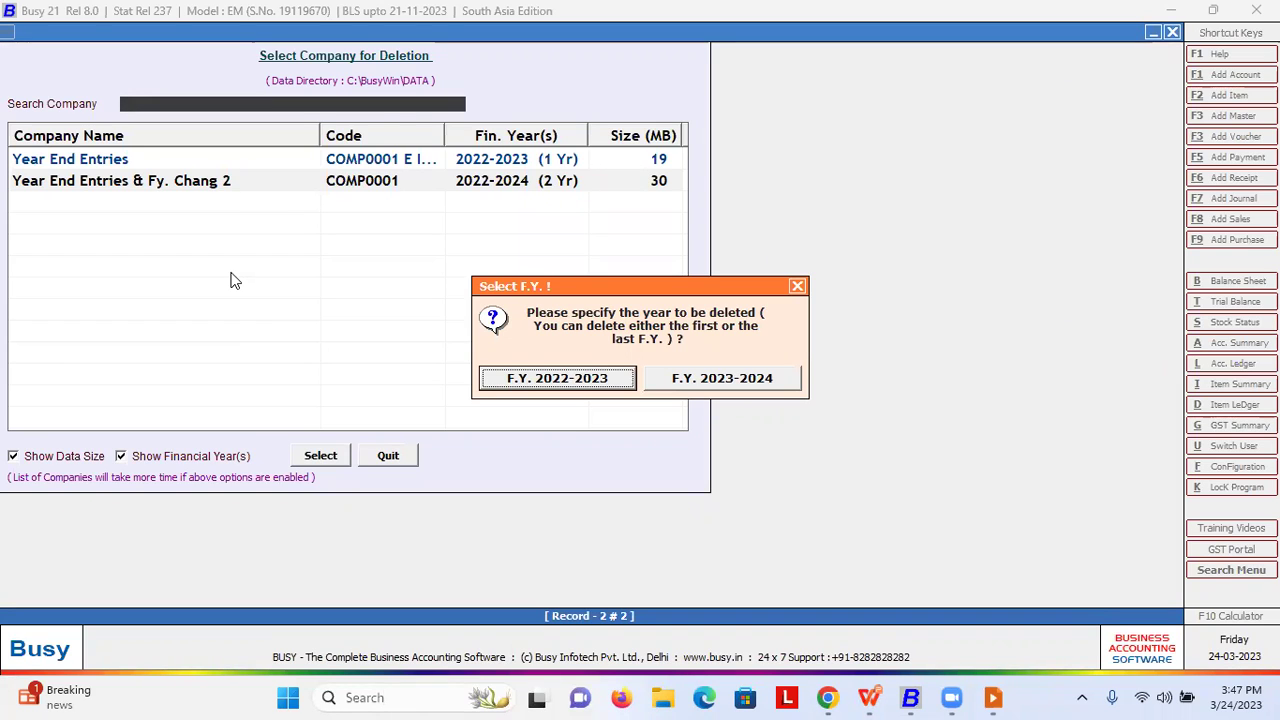
pyautogui.press('Escape')
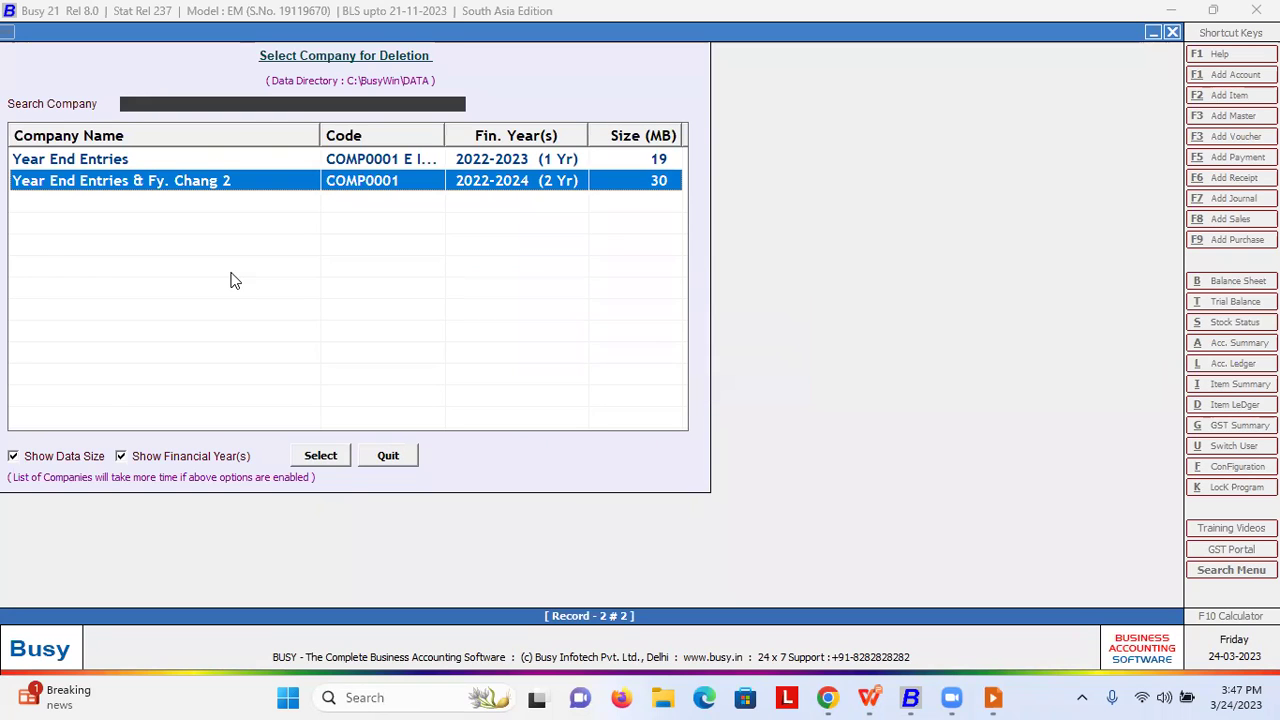
pyautogui.press('Escape')
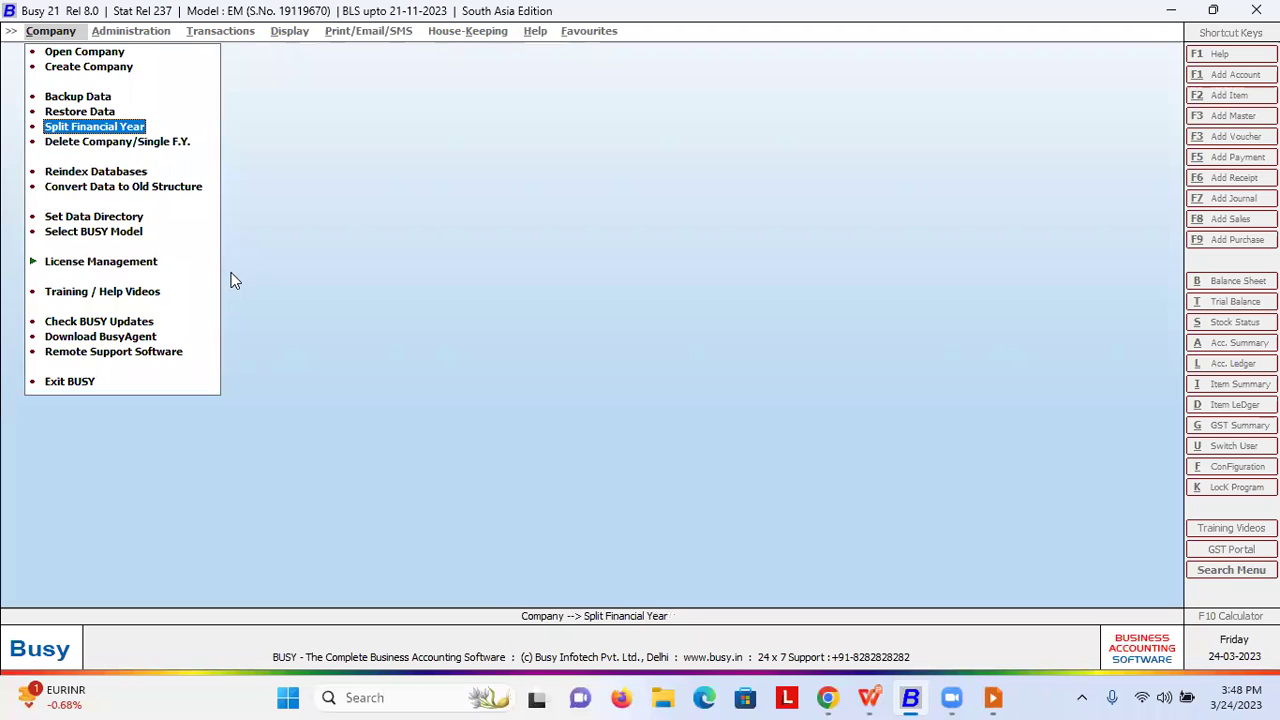
# - Bring up the Split Financial Year options for Year End Entries & Fy. Chang 2 with the superuser name and password, and quit without splitting
pyautogui.press('Return')
pyautogui.press('Down')
pyautogui.press('Down')
pyautogui.press('Return')
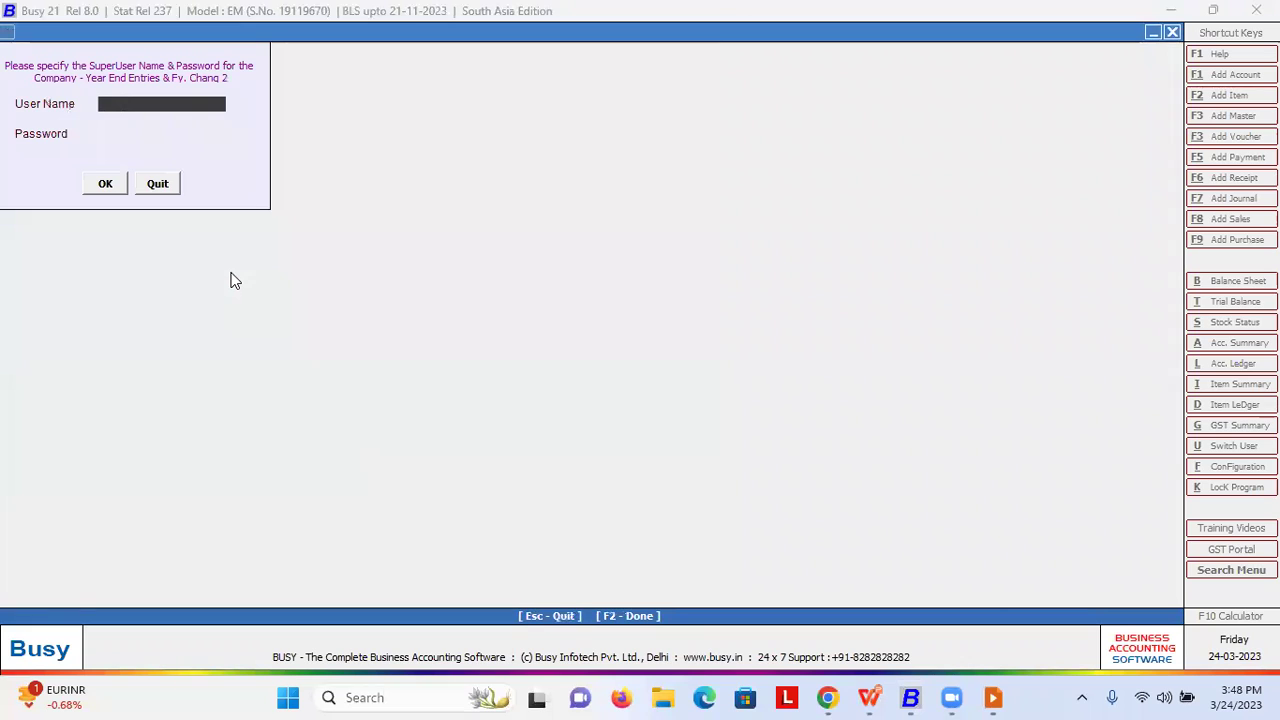
pyautogui.write('A')
pyautogui.press('Return')
pyautogui.write('a')
pyautogui.press('Return')
pyautogui.press('Return')
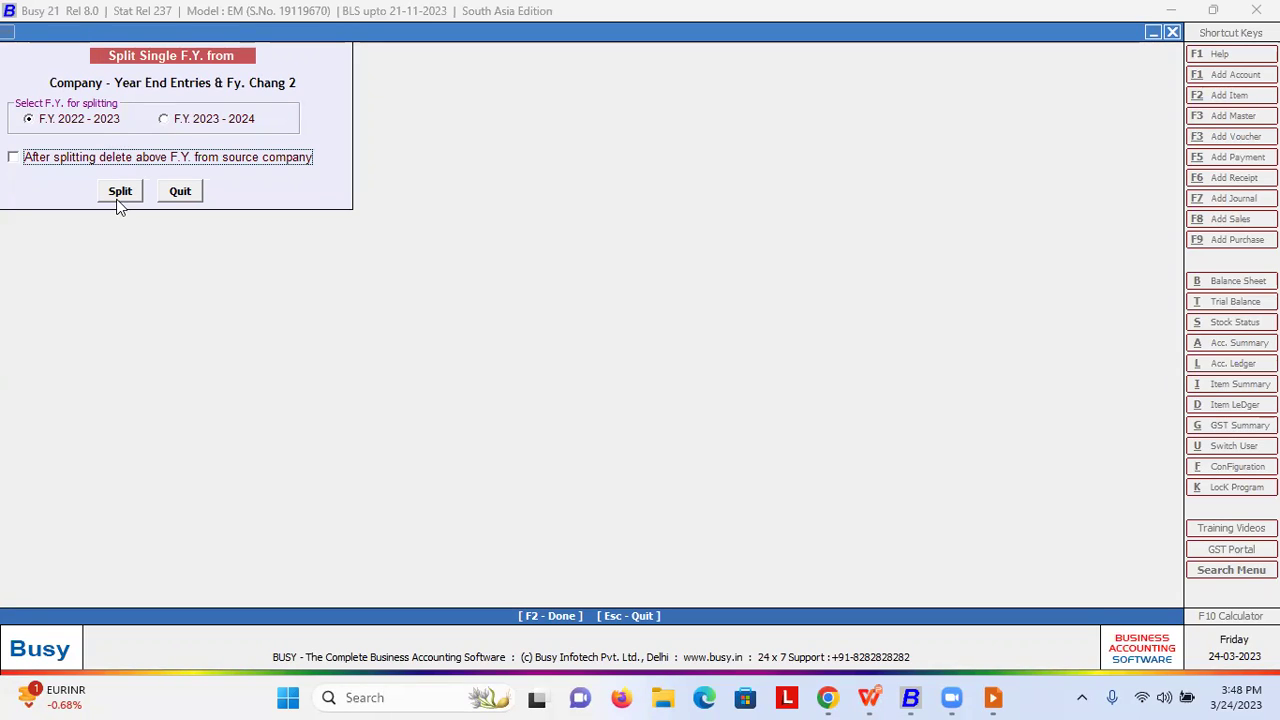
pyautogui.press('Escape')
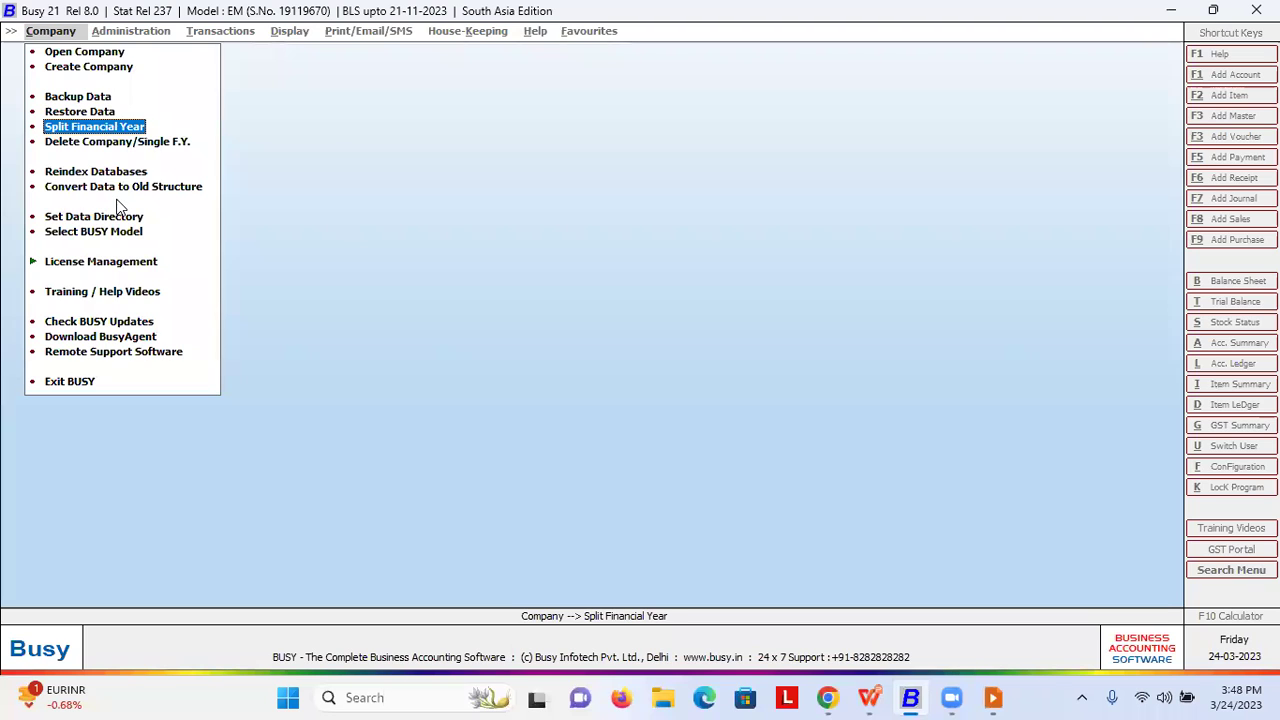
# - Open the company Year End Entries & Fy. Chang 2, entering the user name and password
pyautogui.press('Home')
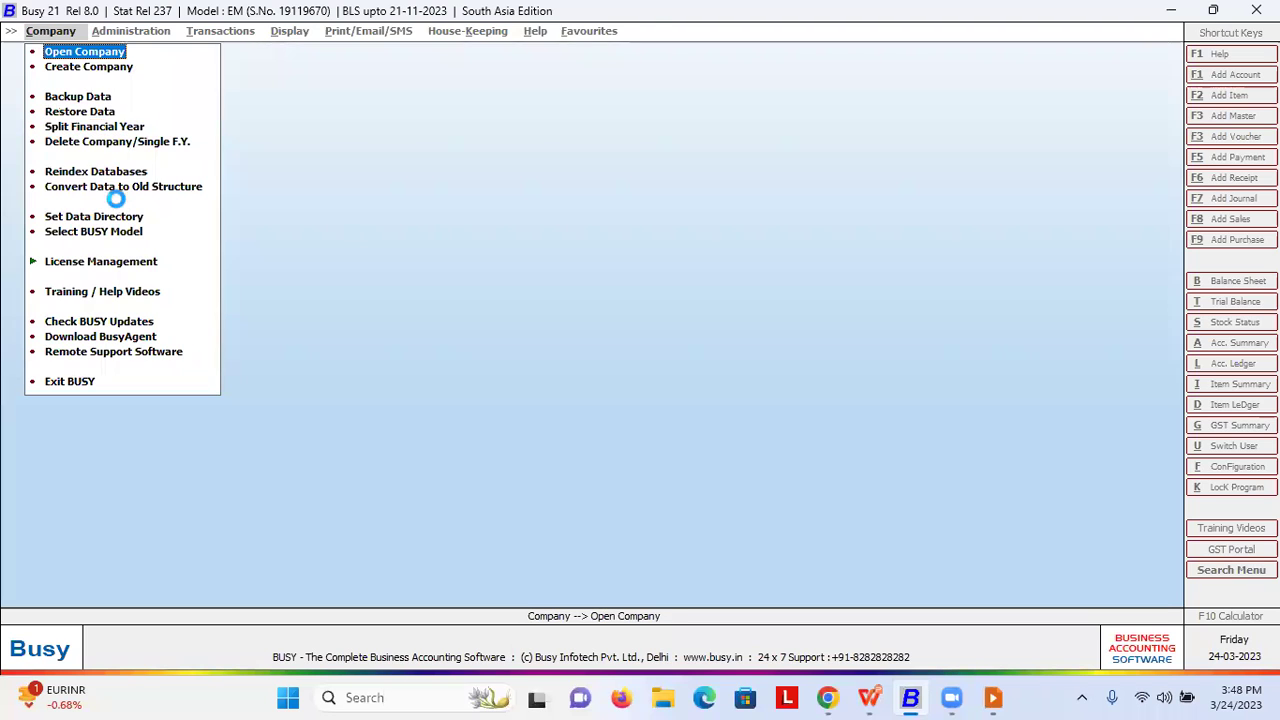
pyautogui.press('Return')
pyautogui.press('Down')
pyautogui.press('Return')
pyautogui.write('a')
pyautogui.press('Return')
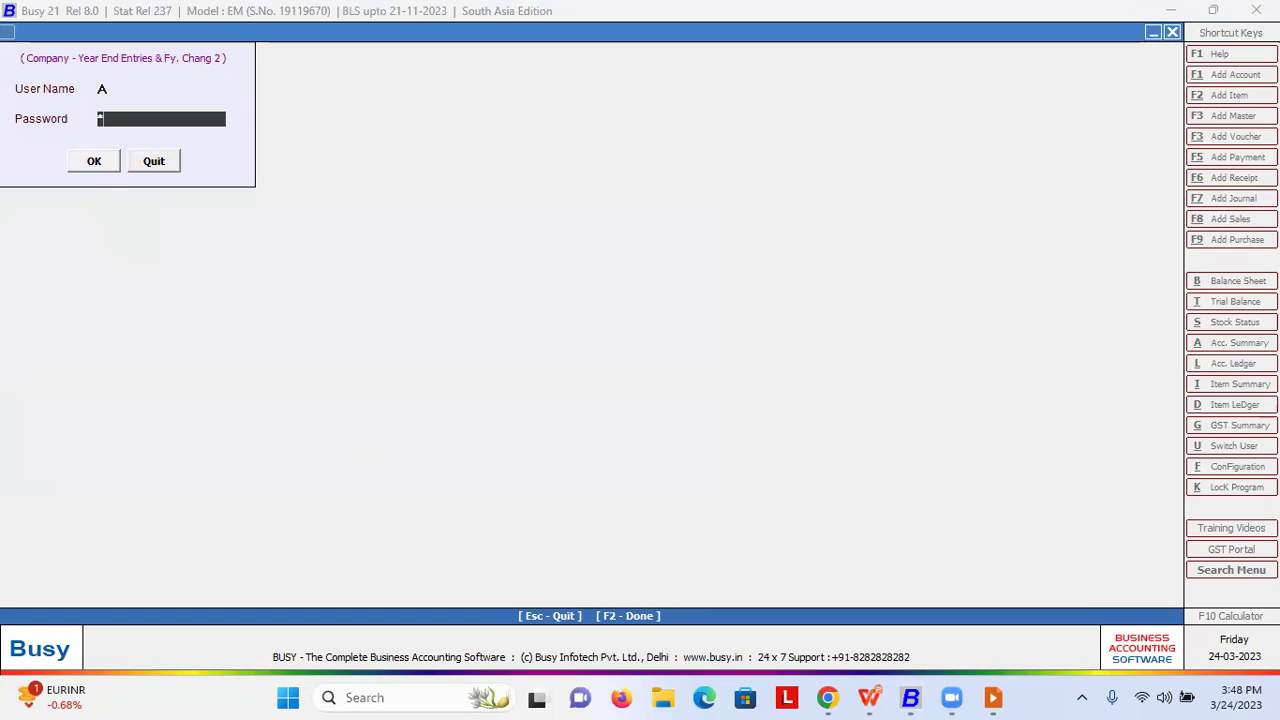
pyautogui.press('Return')
# - Open the Accounts page of the company's Features / Options configuration
pyautogui.press('Down')
pyautogui.press('Return')
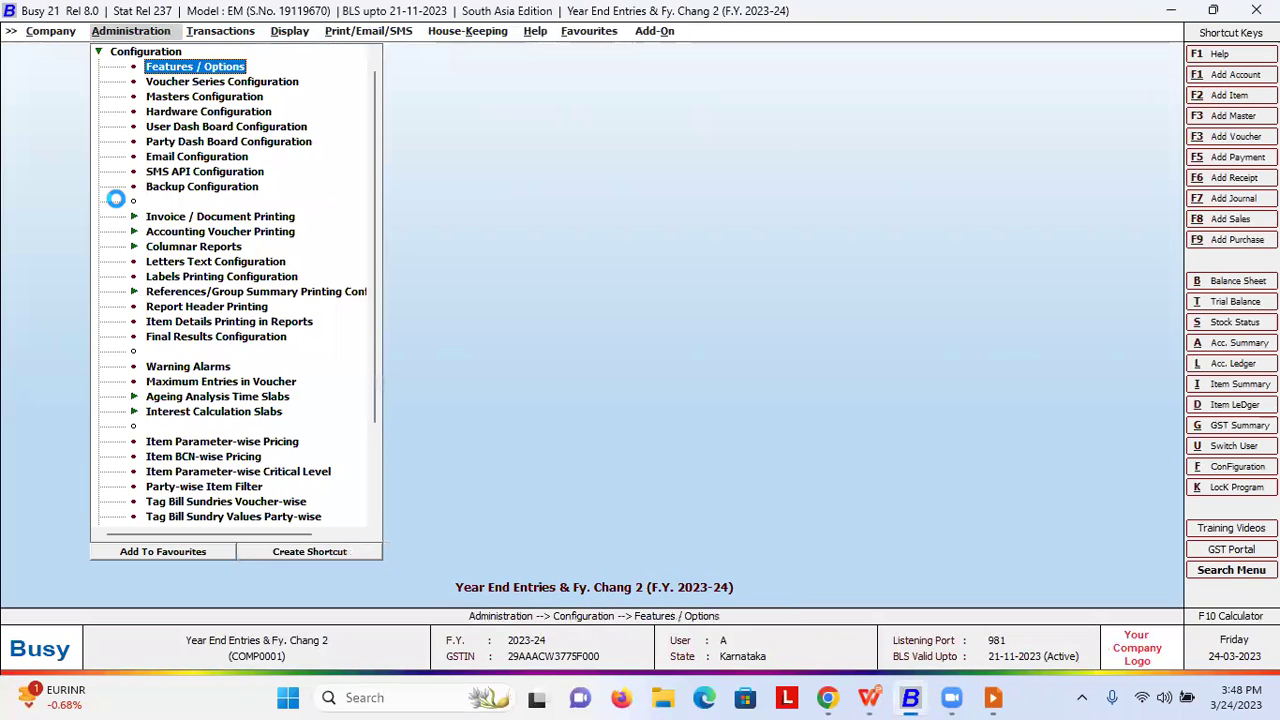
pyautogui.press('Return')
pyautogui.press('Return')
pyautogui.press('Escape')
pyautogui.press('Down')
pyautogui.press('Up')
pyautogui.press('Return')
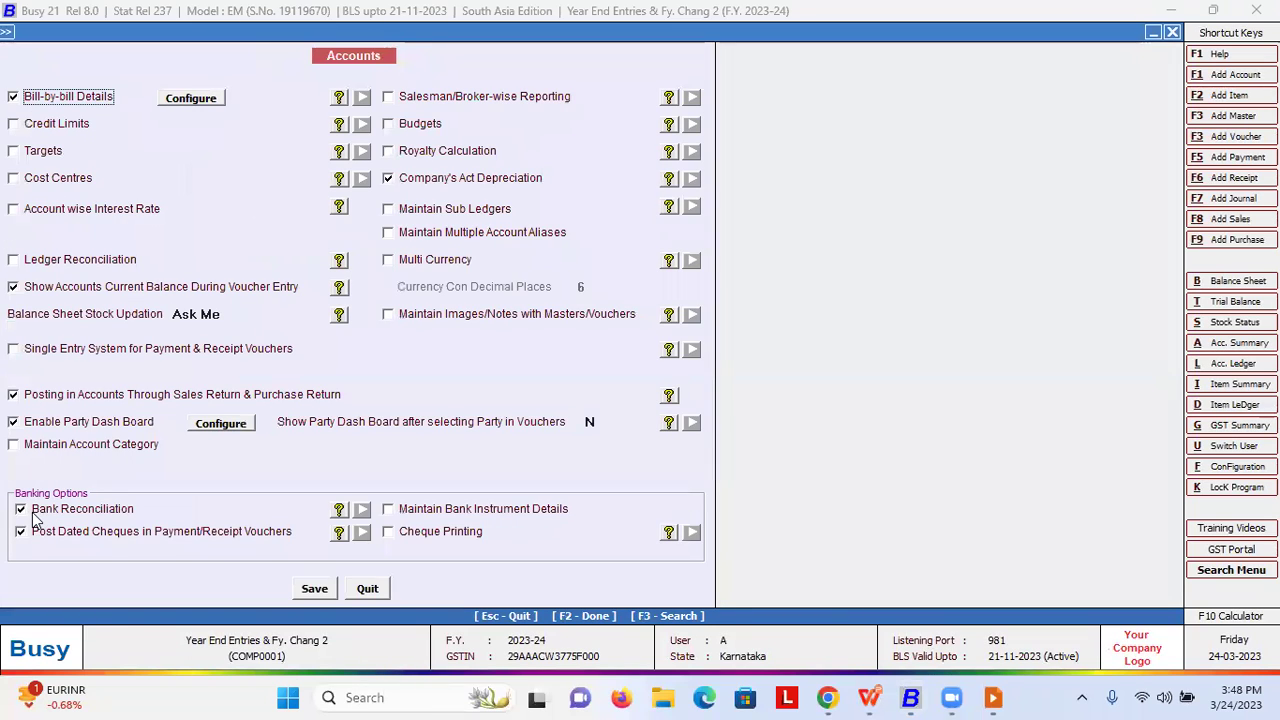
# - Search the Accounts features for the banking options and leave the configuration without saving
pyautogui.press('F3')
pyautogui.write('b')
pyautogui.press('Return')
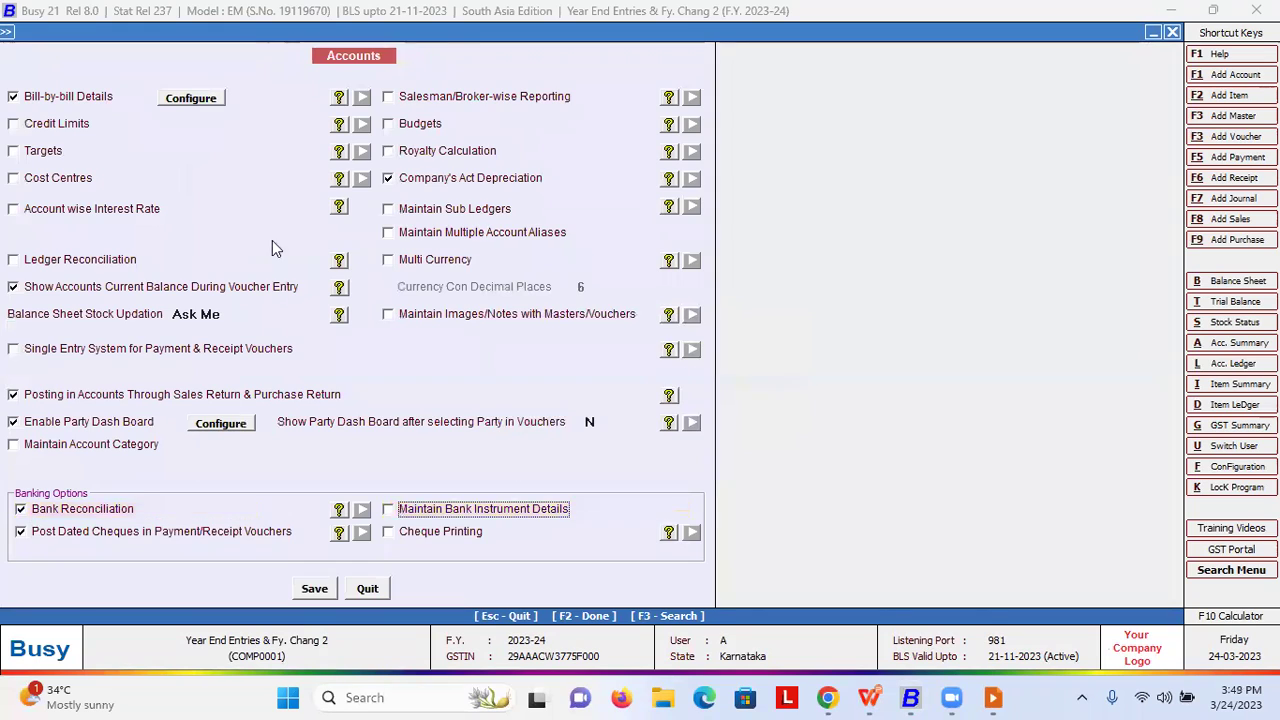
pyautogui.press('Escape')
pyautogui.press('Escape')
pyautogui.press('Escape')
pyautogui.press('Right')
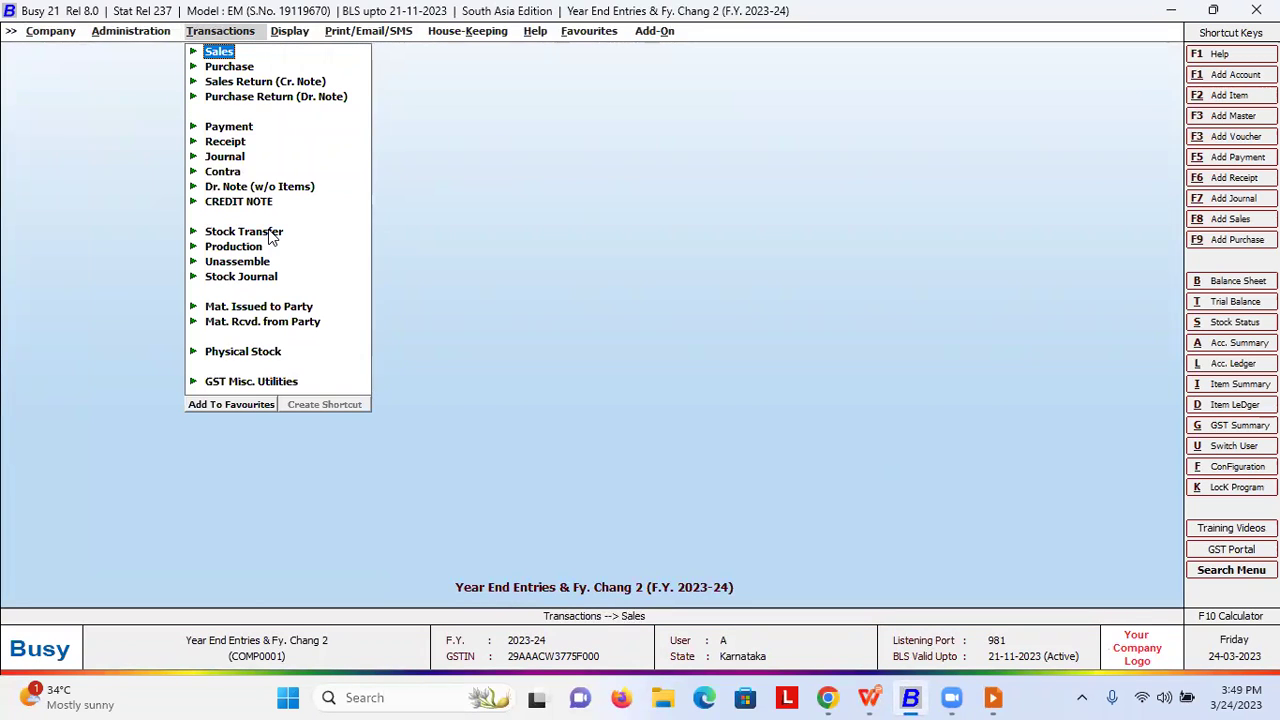
pyautogui.press('Down')
pyautogui.press('Down')
pyautogui.press('Down')
pyautogui.press('Down')
pyautogui.press('Down')
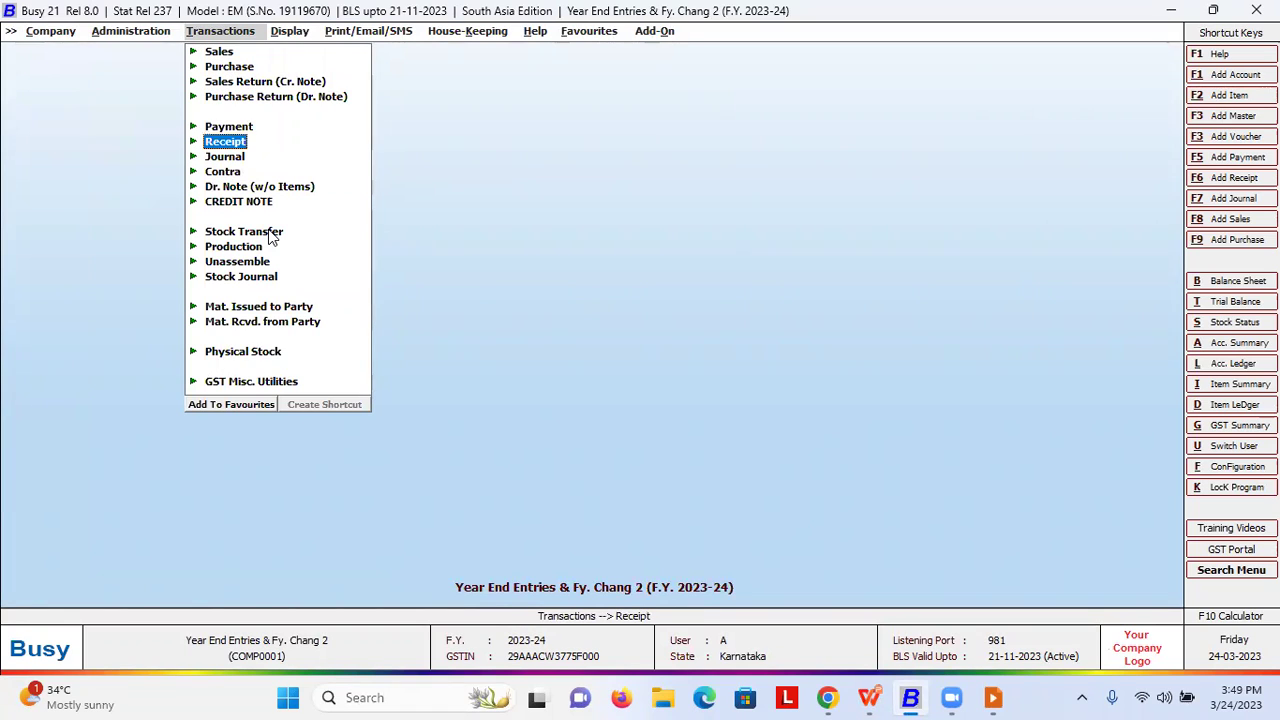
pyautogui.press('Left')
pyautogui.press('Down')
pyautogui.press('Down')
pyautogui.press('Down')
pyautogui.press('Down')
pyautogui.press('Up')
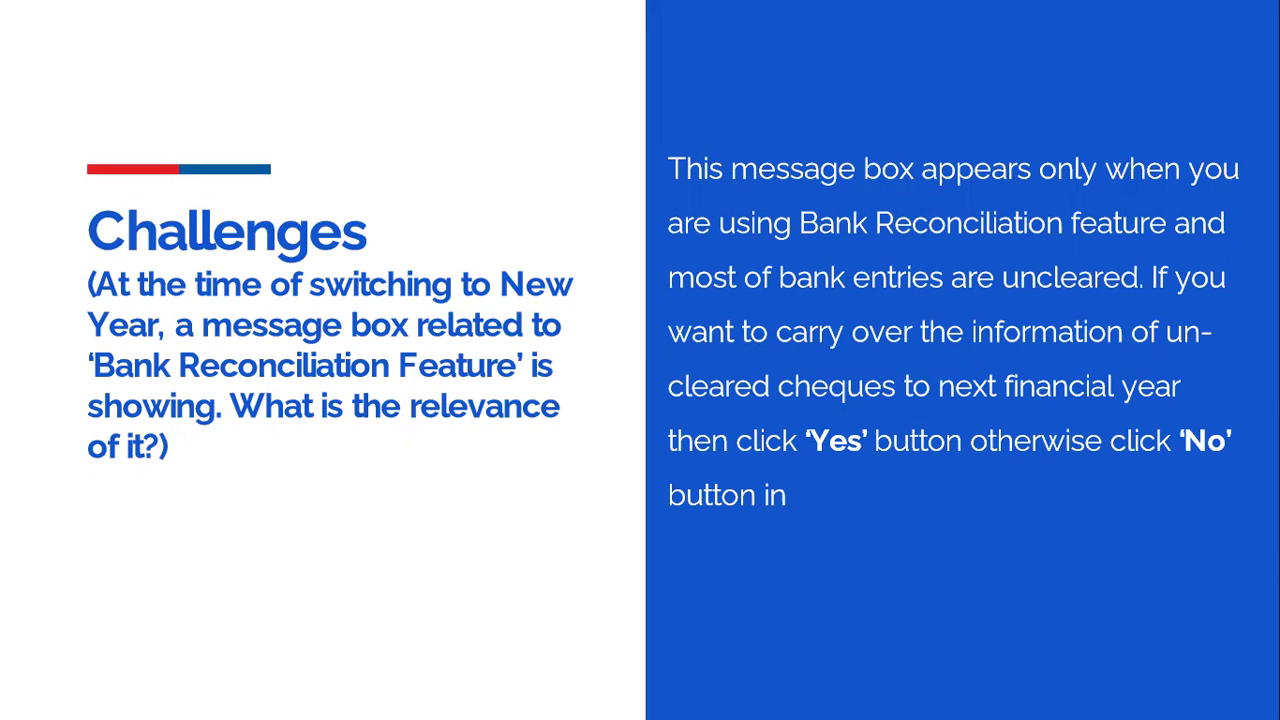
# - Advance the slide show to the challenge about the Stock Account value not being carried over, and switch to Busy
pyautogui.click(460, 261)
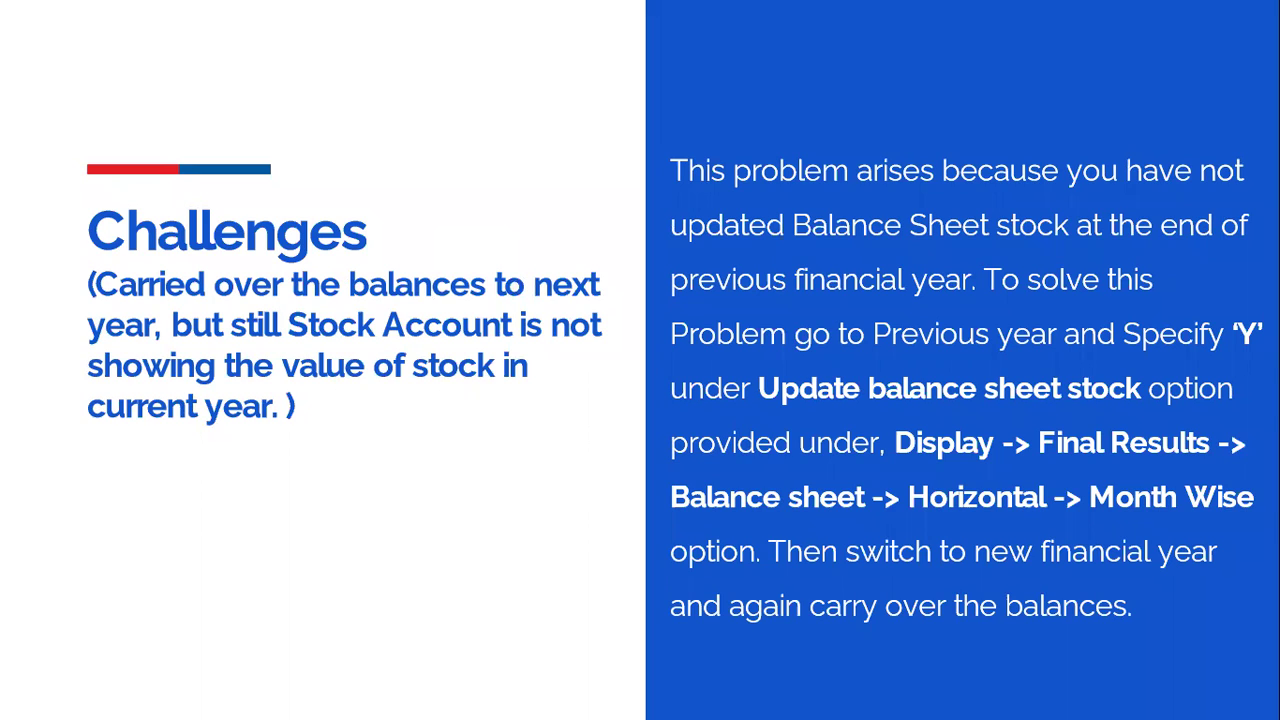
pyautogui.hotkey('alt', 'Tab')
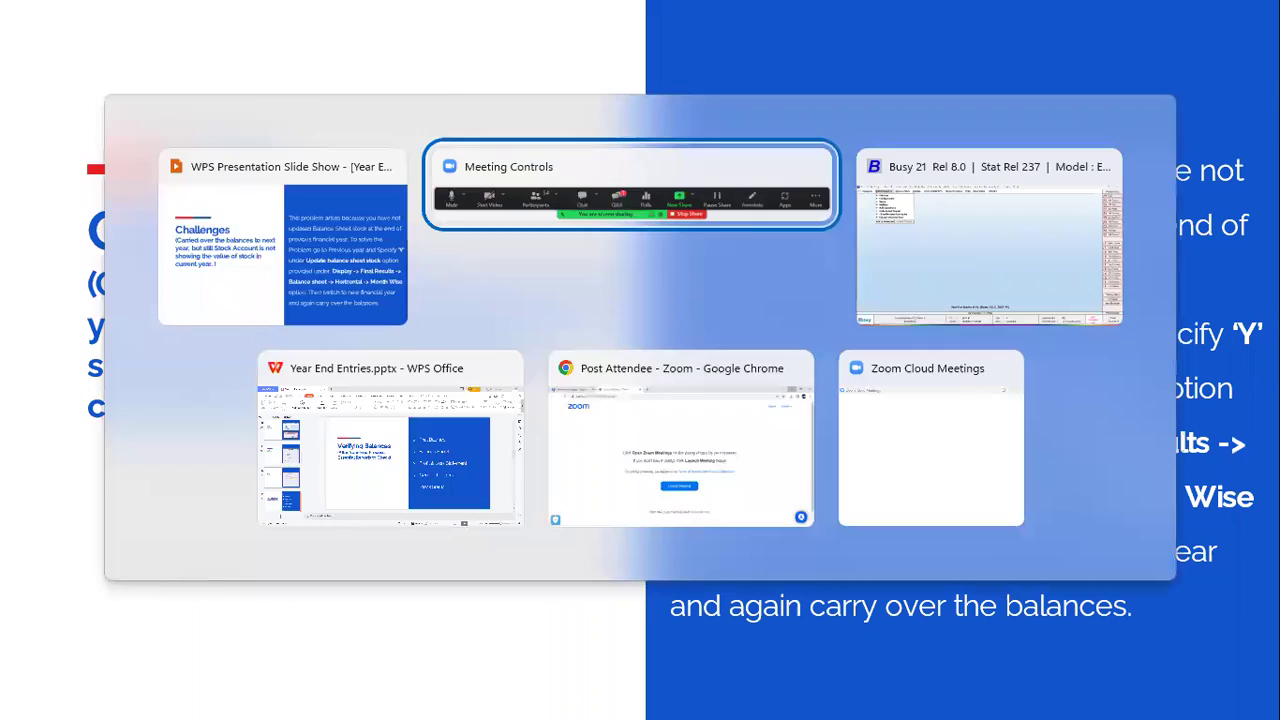
pyautogui.hotkey('alt', 'Tab')
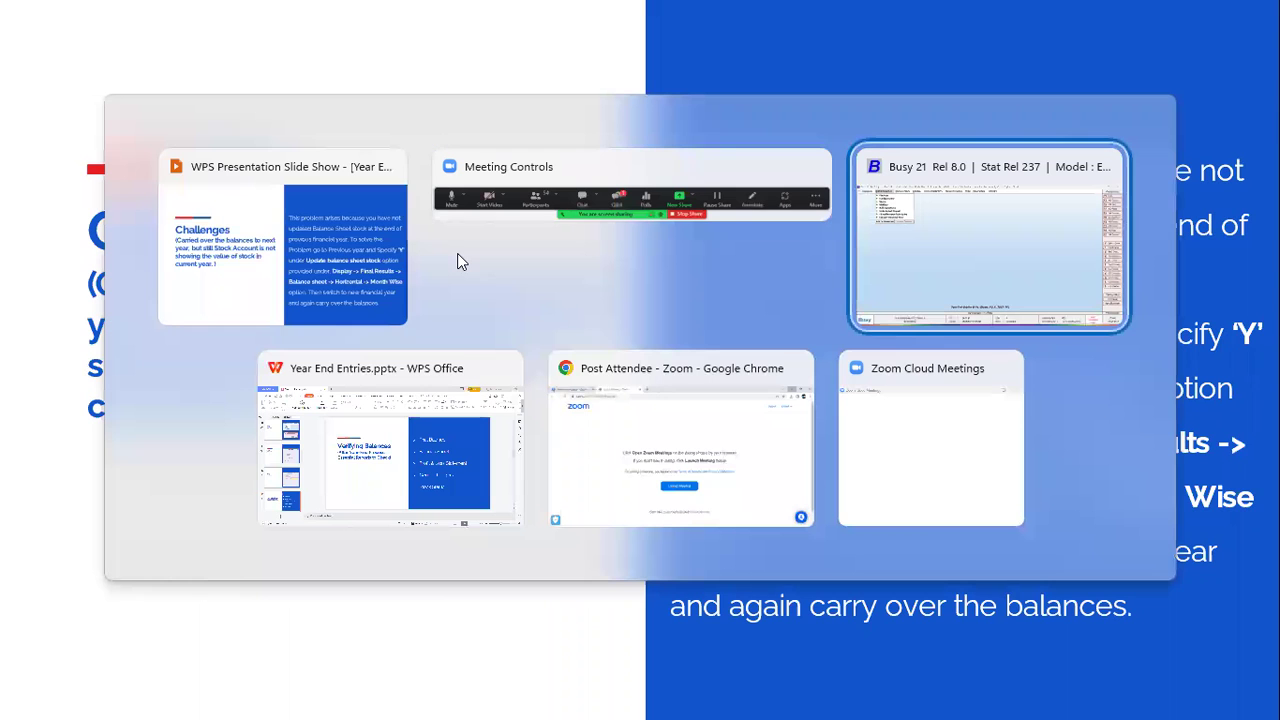
# - Open the horizontal standard Balance Sheet for F.Y. 2023-24 and accept 01-04-2023 as both starting and ending date
pyautogui.press('Right')
pyautogui.press('Return')
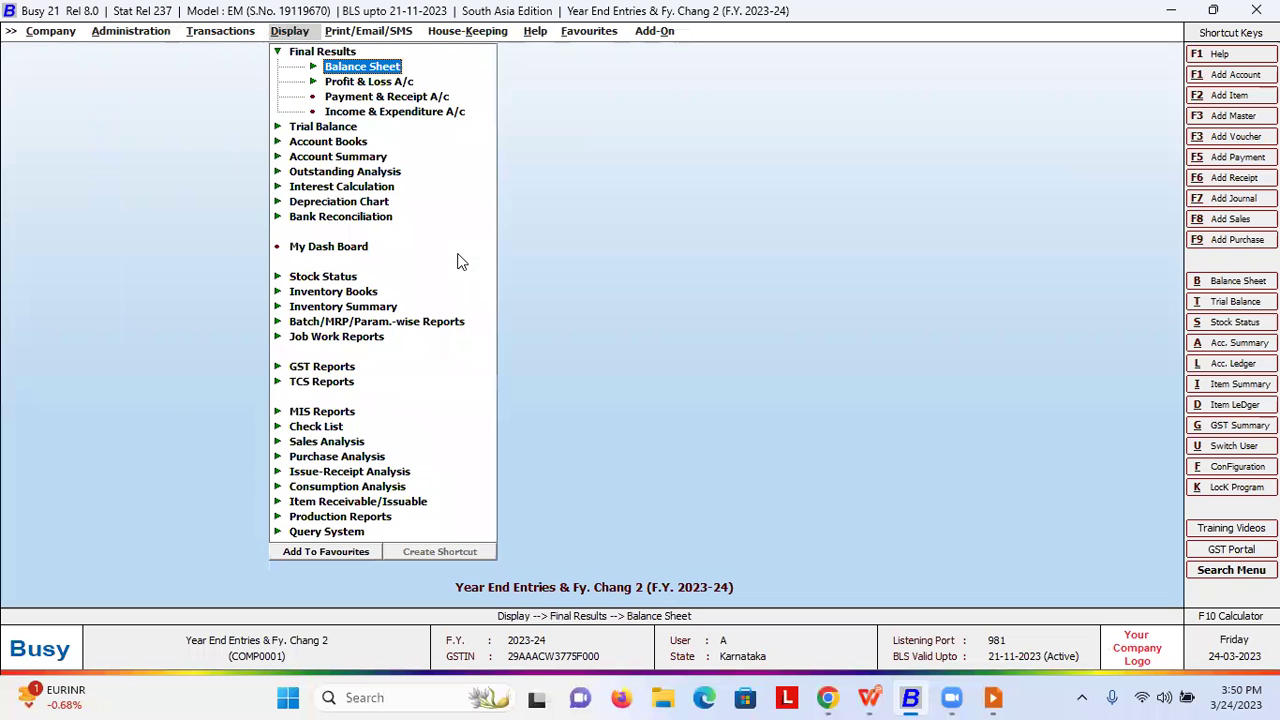
pyautogui.press('Return')
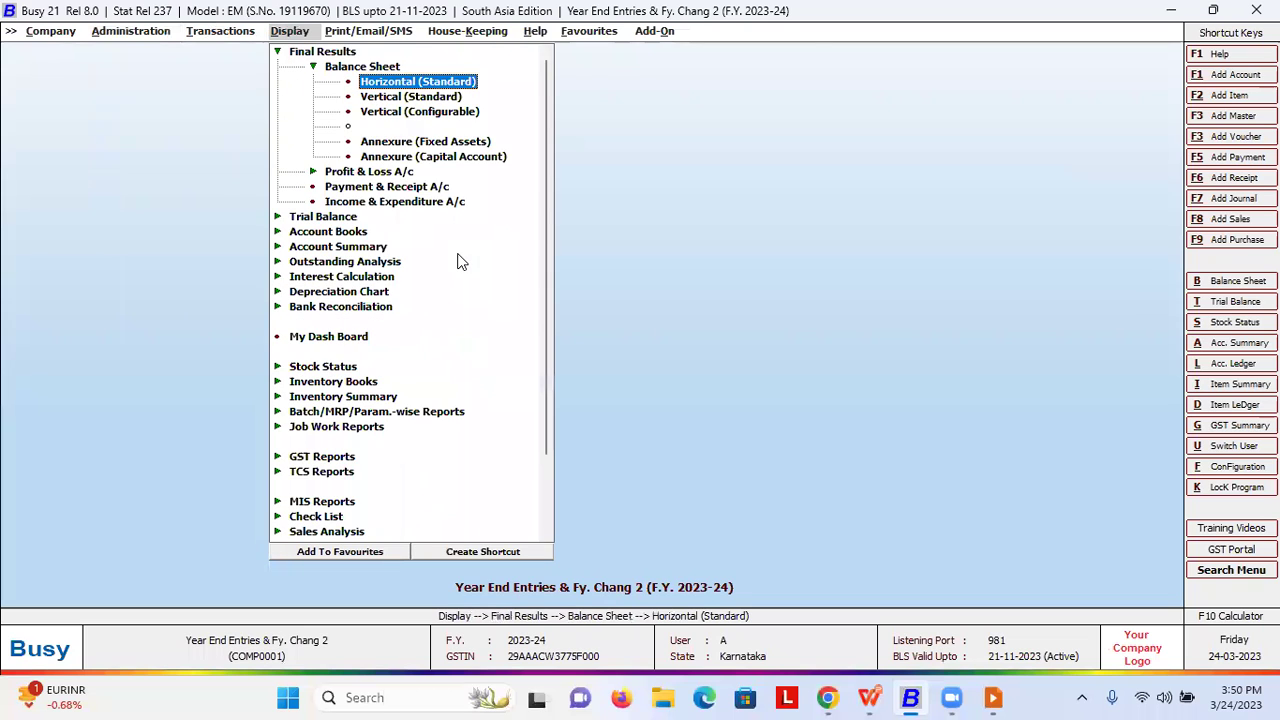
pyautogui.press('Return')
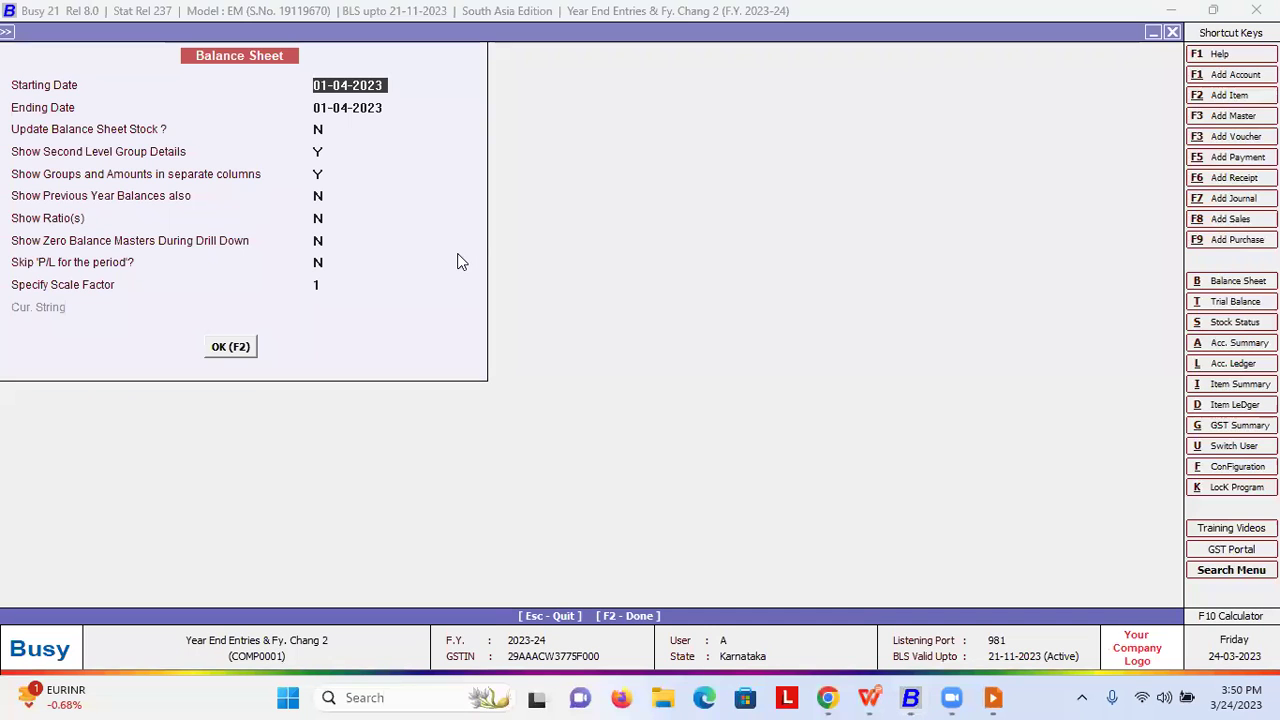
pyautogui.press('Return')
pyautogui.press('Return')
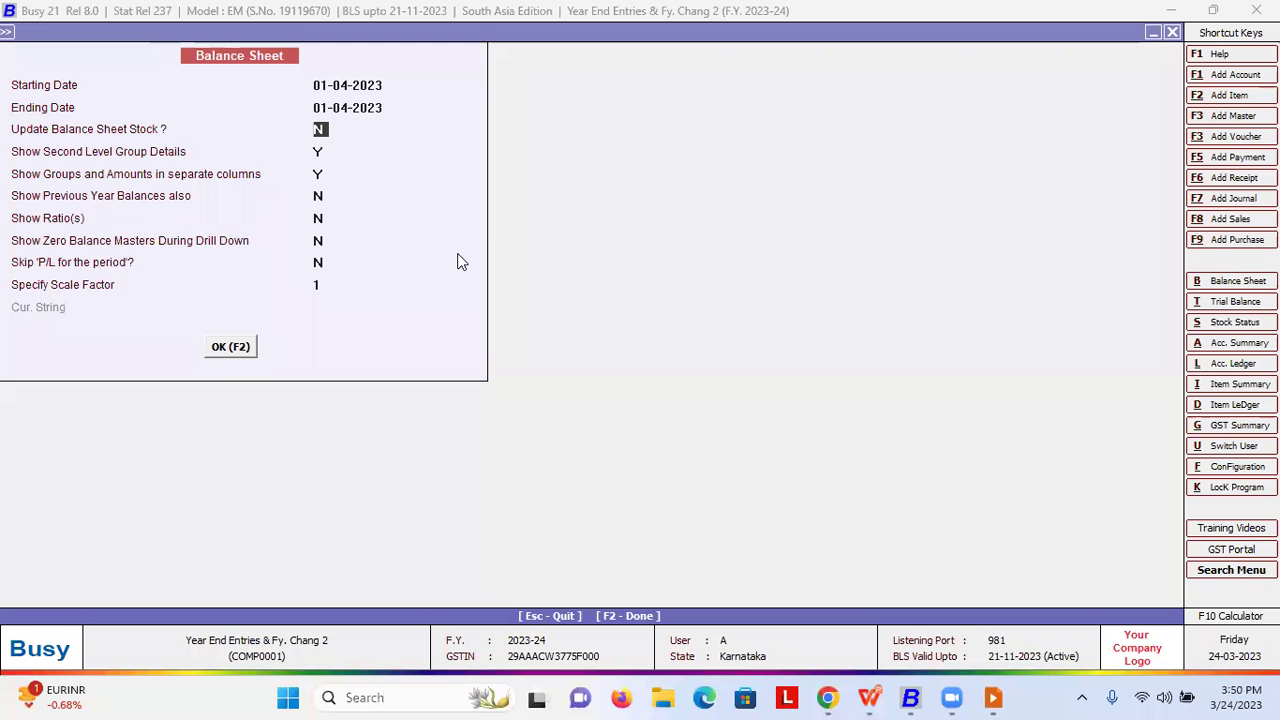
# - Set Update Balance Sheet Stock to Y, keep the remaining options, and display the balance sheet
pyautogui.write('Y')
pyautogui.press('Return')
pyautogui.press('Return')
pyautogui.press('Return')
pyautogui.press('Return')
pyautogui.press('Return')
pyautogui.press('Return')
pyautogui.press('Return')
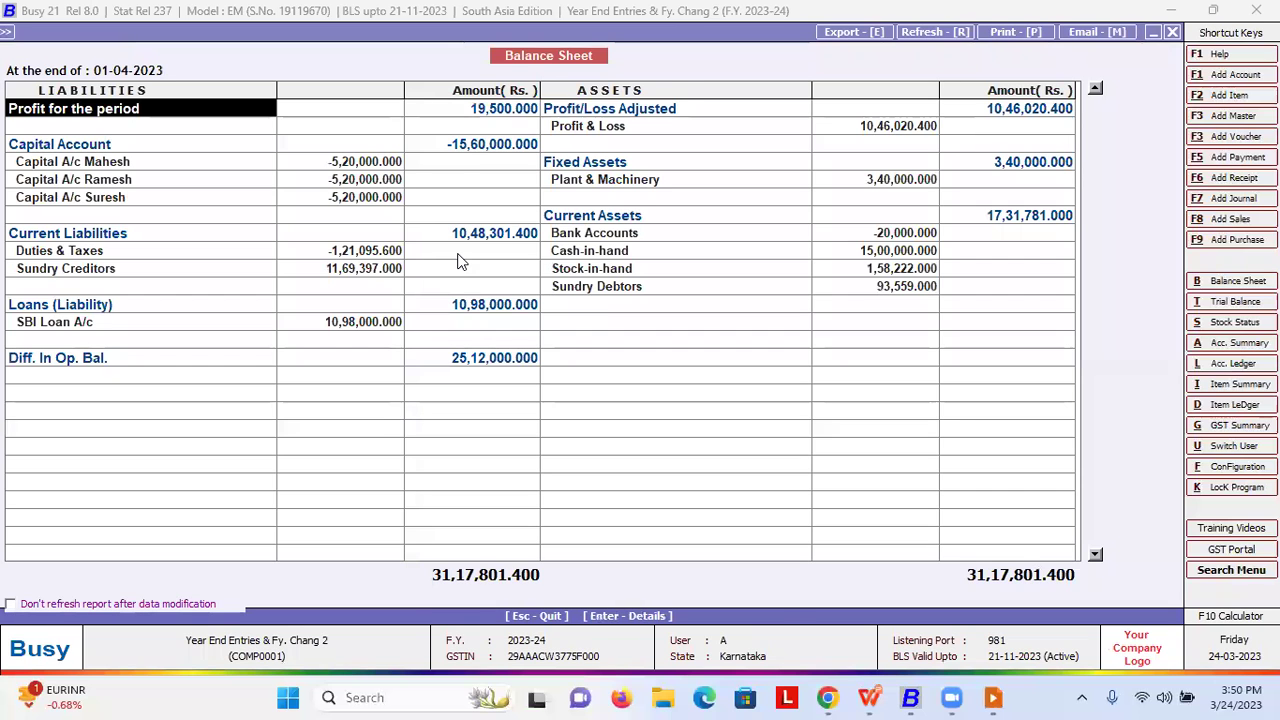
# - Drill down from the profit for the period into the Profit & Loss A/c, and leave both reports
pyautogui.press('Return')
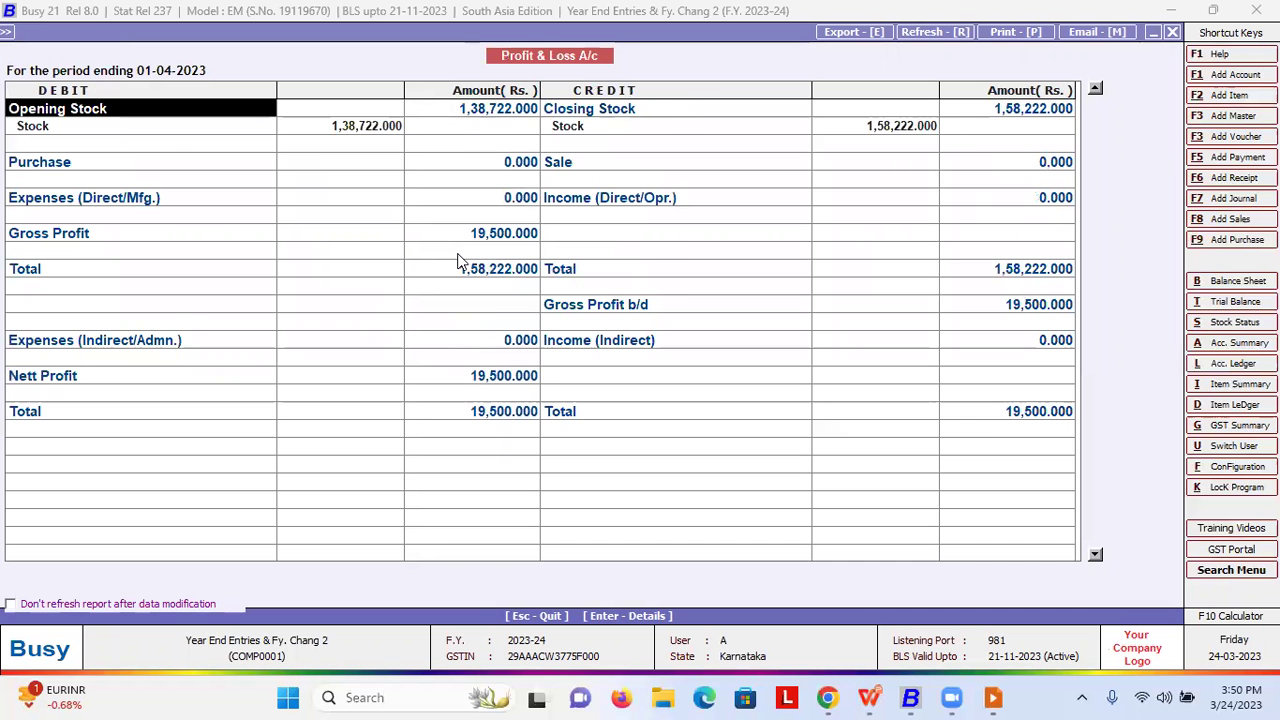
pyautogui.press('Escape')
pyautogui.press('Escape')
pyautogui.press('Escape')
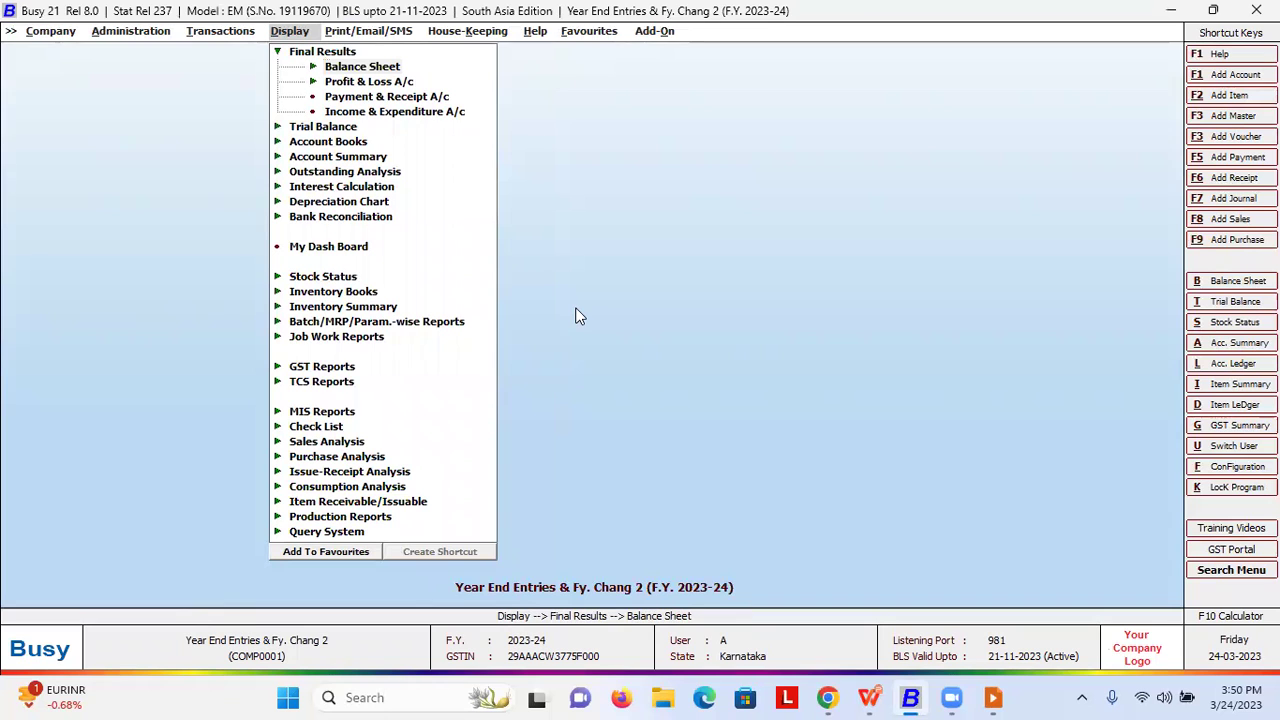
# - Switch to F.Y. 2022-23 and display its horizontal balance sheet from 31-03-2023 to 31-03-2023 with Update Balance Sheet Stock at Y
pyautogui.press('pagedown')
pyautogui.press('Return')
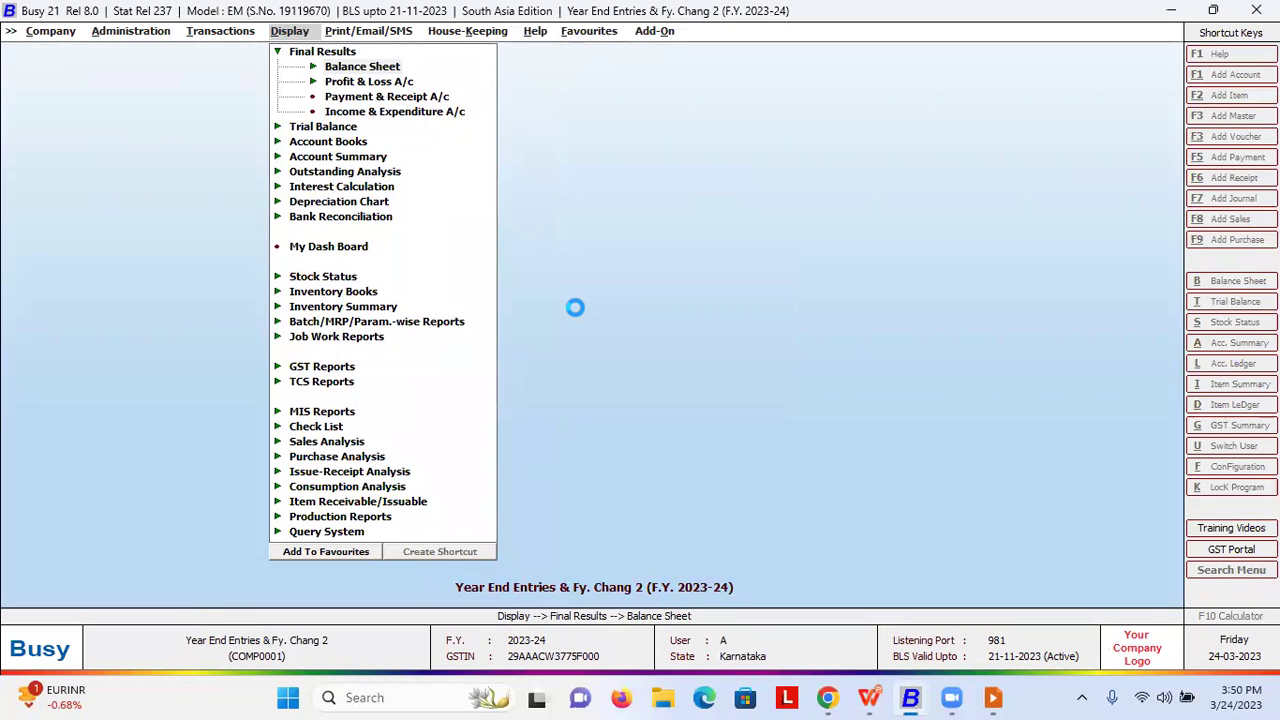
pyautogui.press('Return')
pyautogui.press('Return')
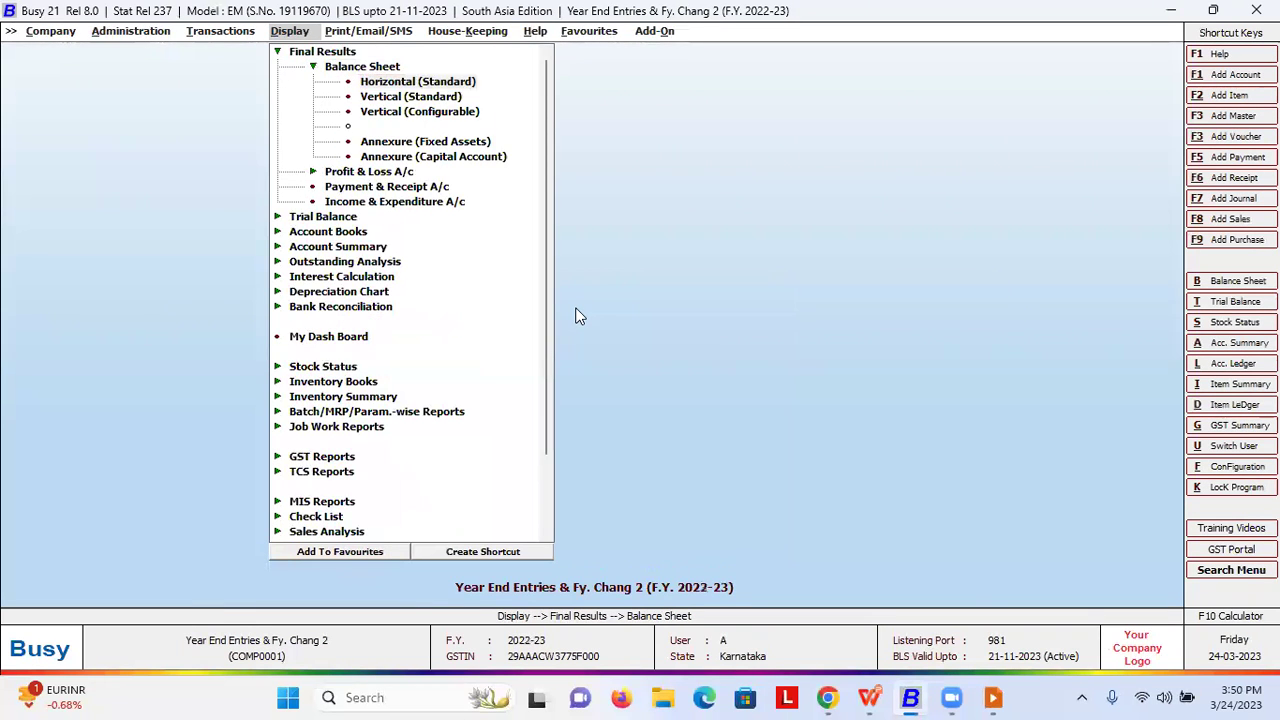
pyautogui.press('Return')
pyautogui.press('Return')
pyautogui.press('Return')
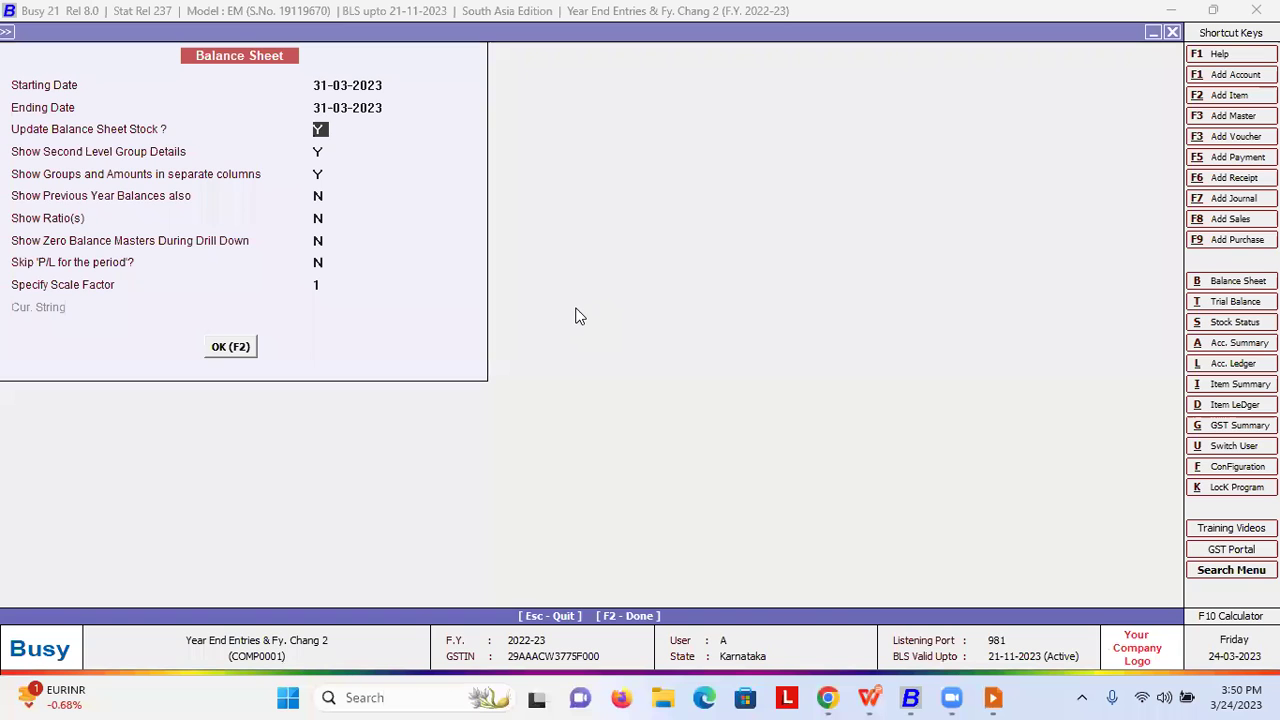
pyautogui.press('F2')
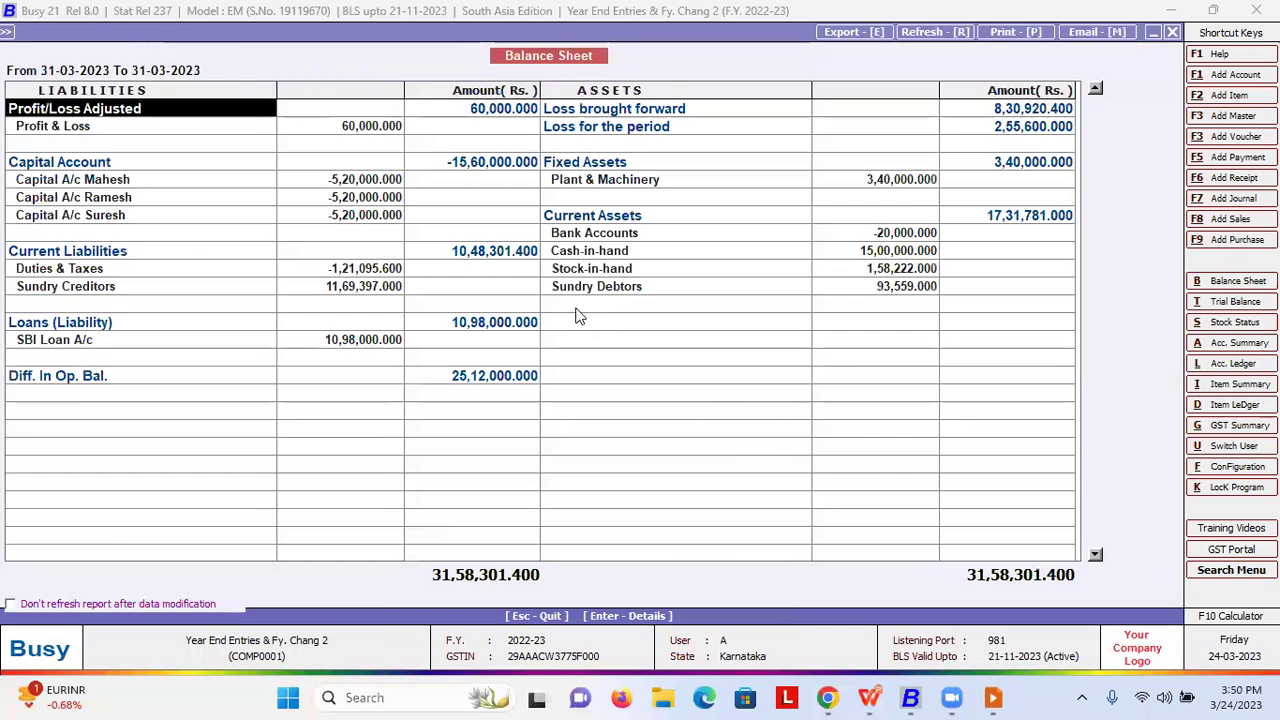
# - Leave the balance sheet and switch to the financial year from 01-04-2023, carrying balances for New & Changed Masters
pyautogui.press('Escape')
pyautogui.press('Escape')
pyautogui.press('Left')
pyautogui.press('Down')
pyautogui.press('Down')
pyautogui.press('Down')
pyautogui.press('Down')
pyautogui.press('Down')
pyautogui.press('Down')
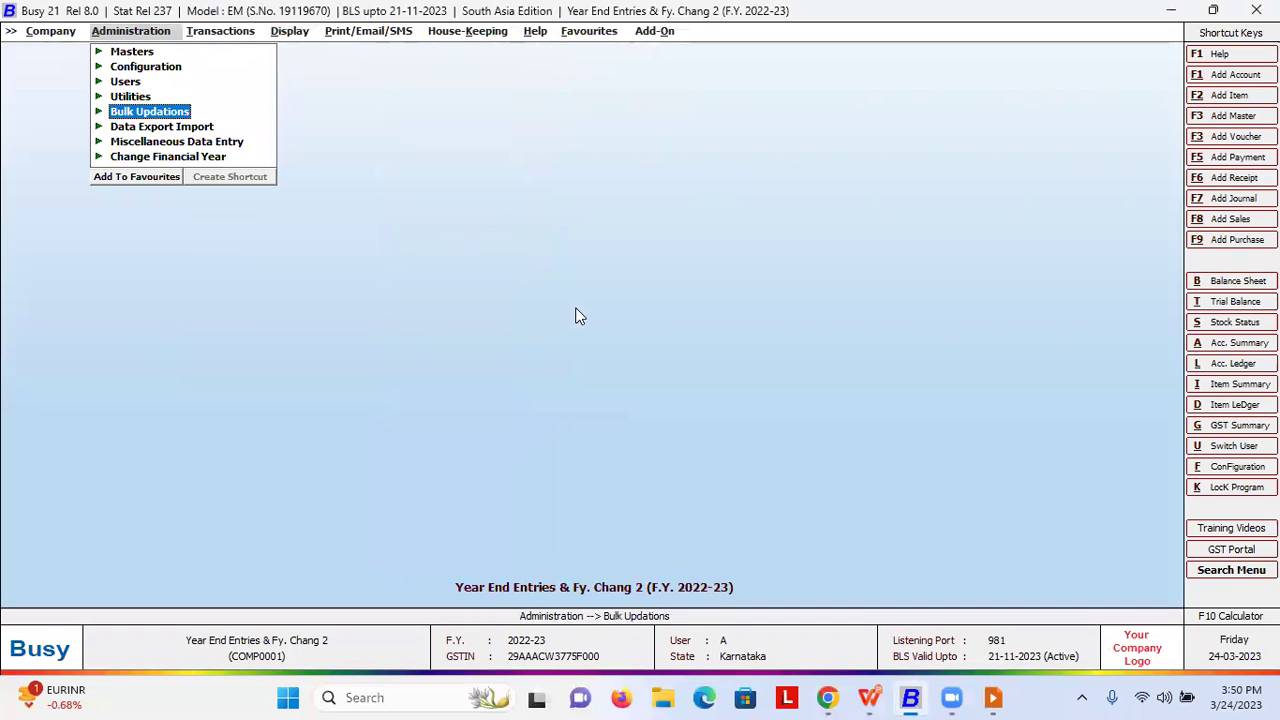
pyautogui.press('Return')
pyautogui.press('Return')
pyautogui.press('Return')
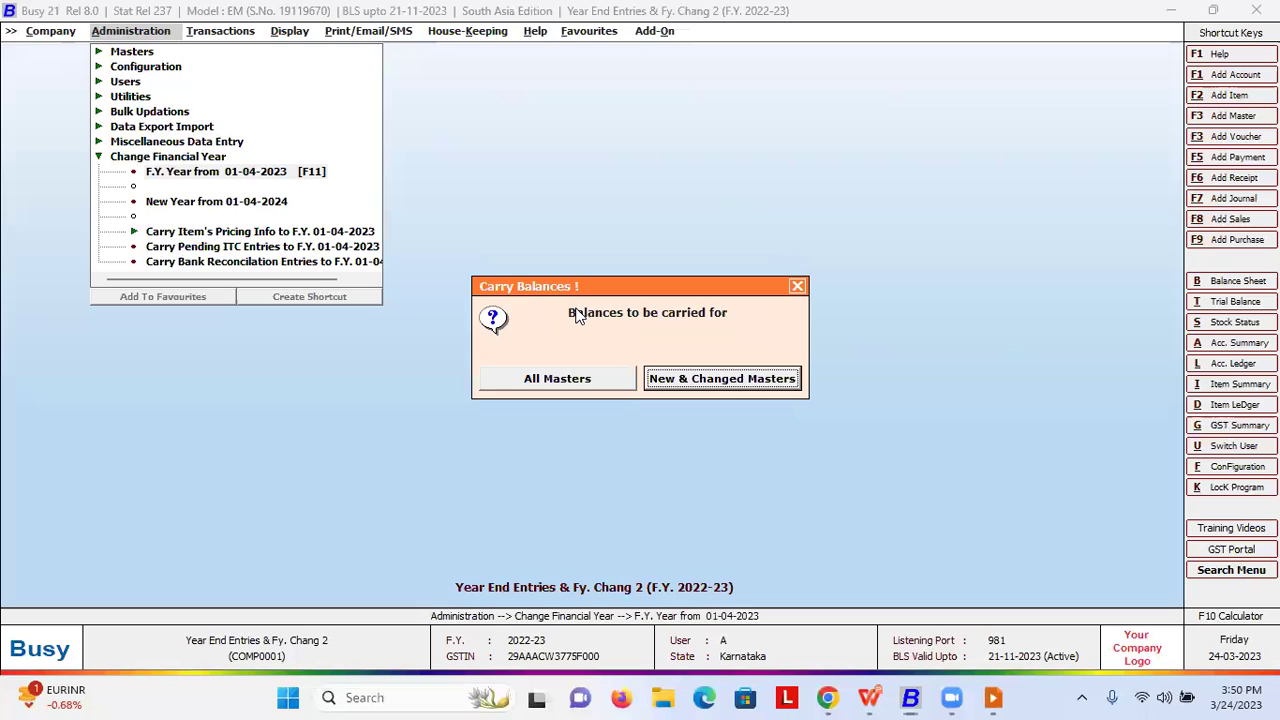
pyautogui.press('Return')
pyautogui.press('Return')
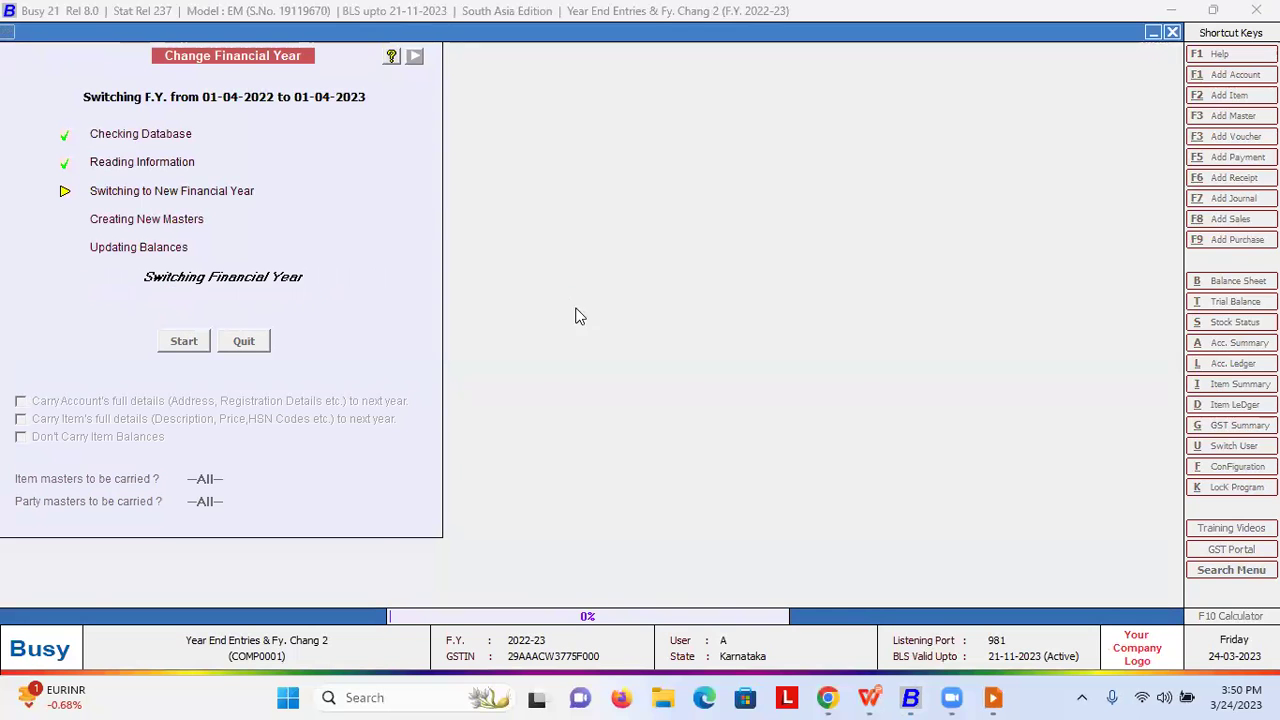
# - Switch to the slide show and advance to the Challenges slide on manual entry of closing stock values
pyautogui.hotkey('alt', 'Tab')
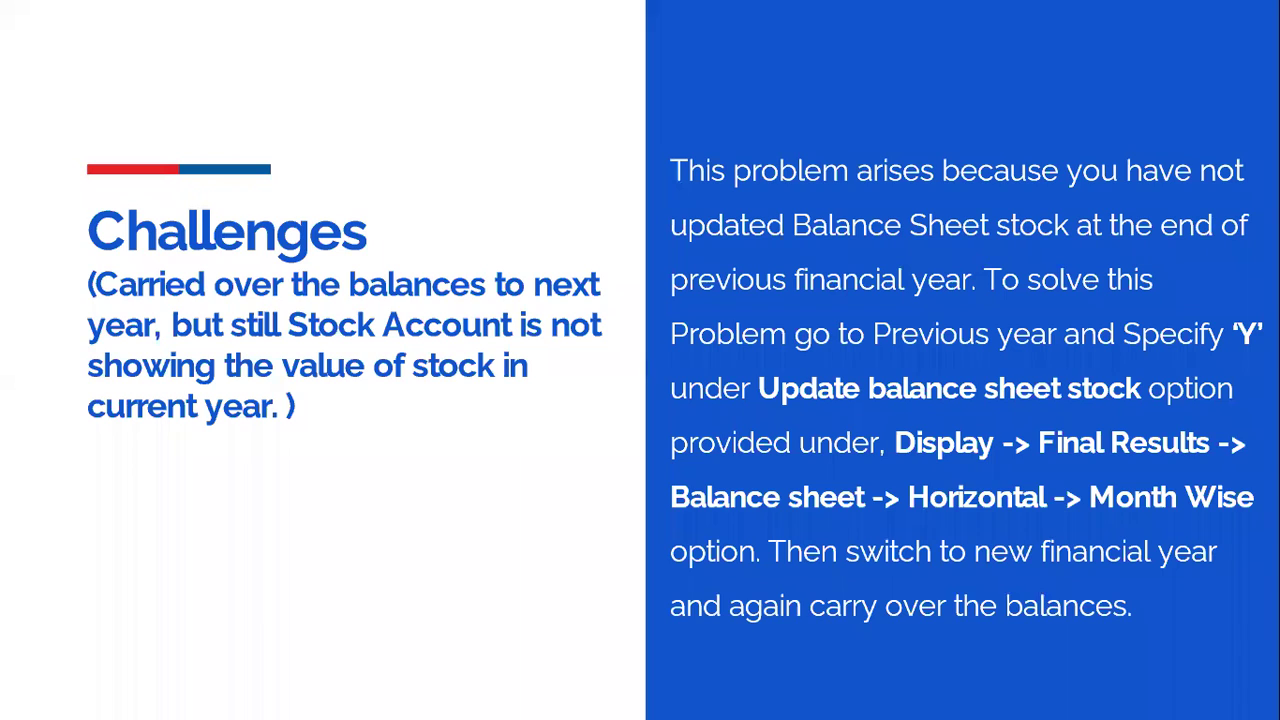
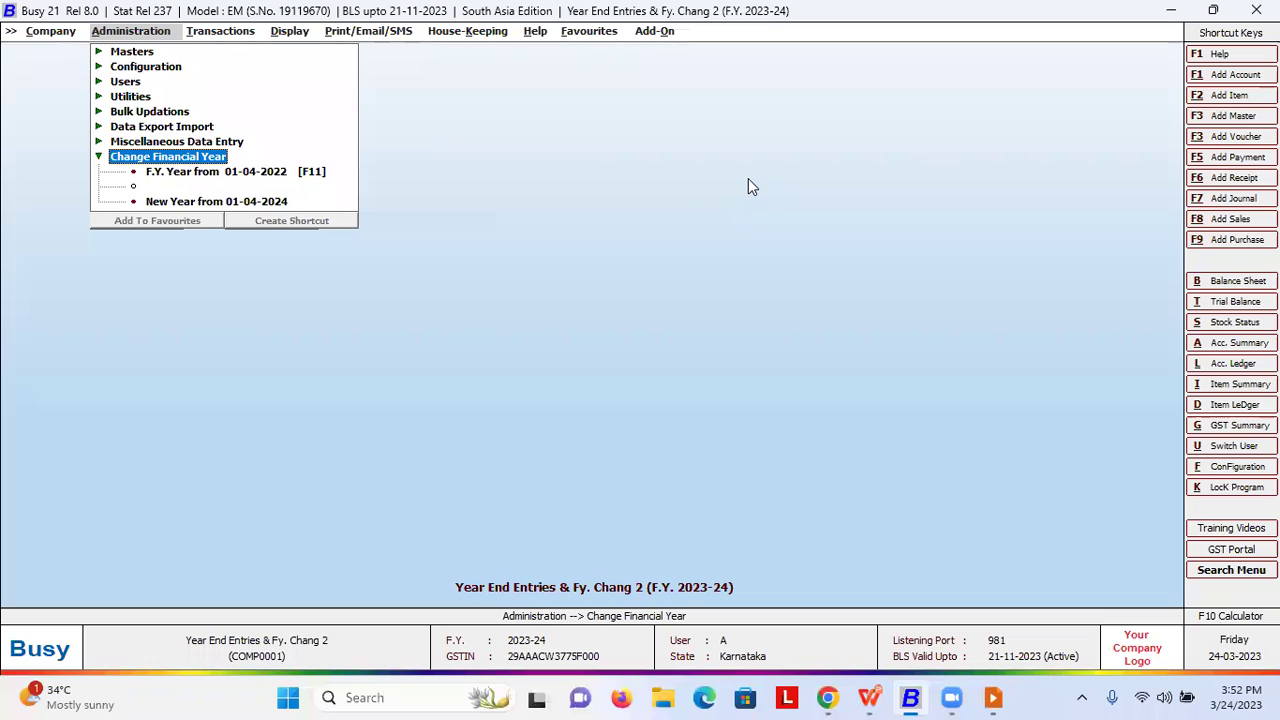
pyautogui.hotkey('alt', 'Tab')
pyautogui.click(748, 178)
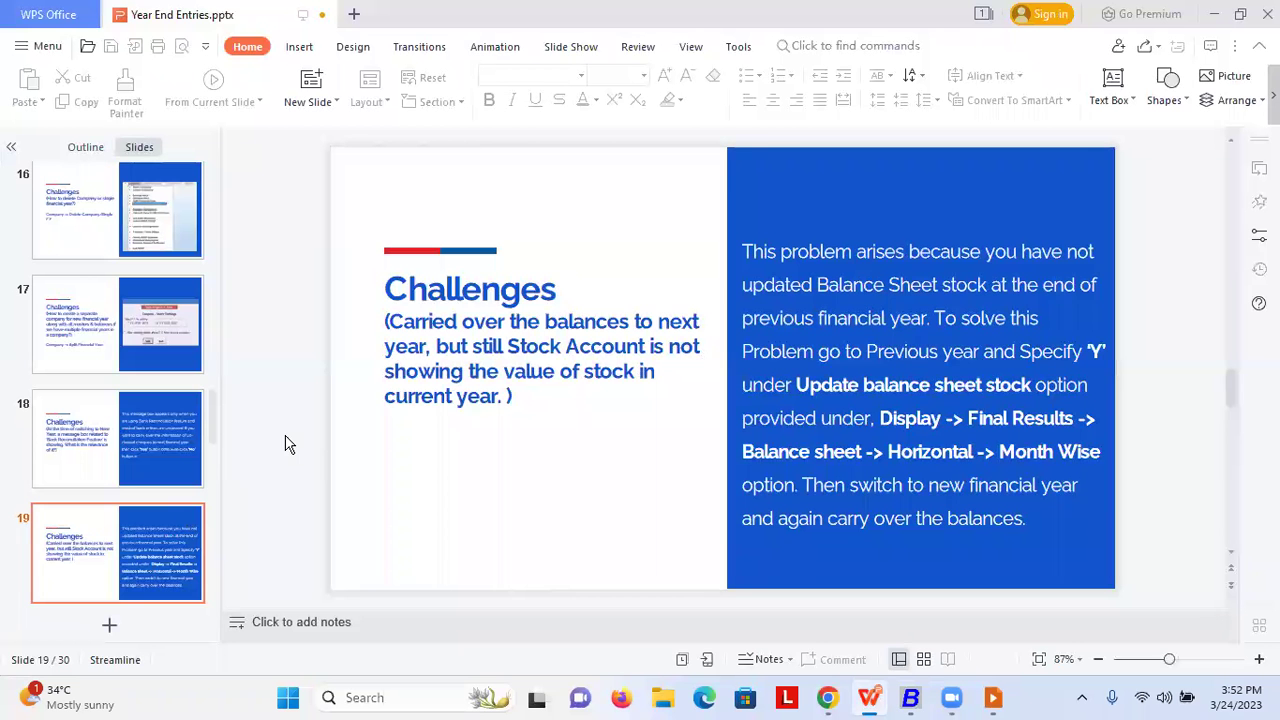
pyautogui.hotkey('alt', 'Tab')
pyautogui.hotkey('alt', 'Tab')
pyautogui.hotkey('alt', 'Tab')
pyautogui.hotkey('alt', 'Tab')
pyautogui.hotkey('alt', 'Tab')
pyautogui.hotkey('alt', 'Tab')
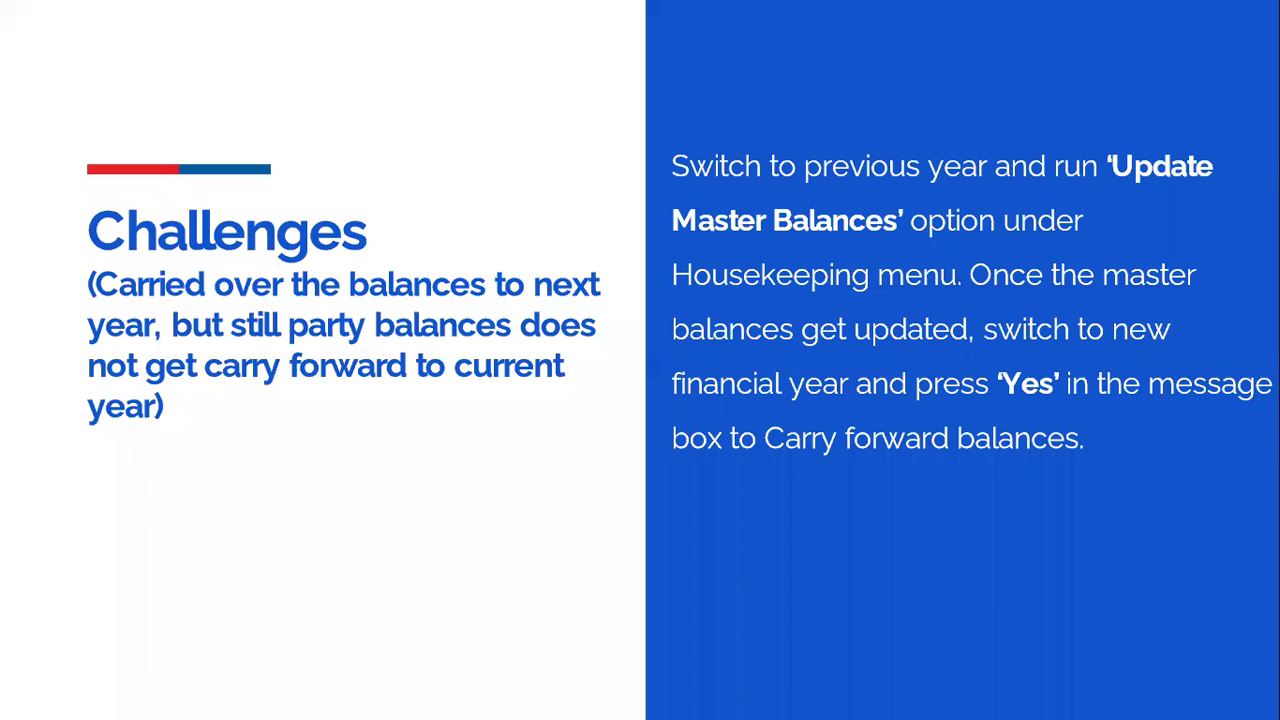
pyautogui.press('Right')
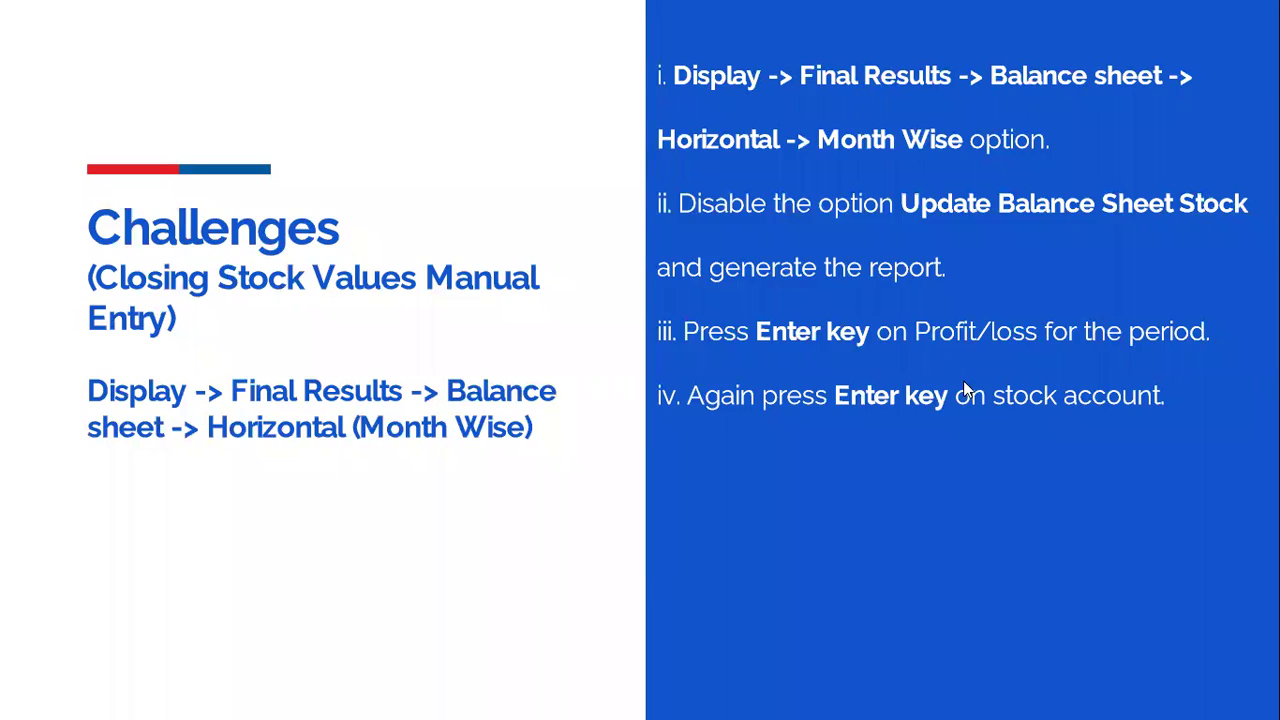
# - Switch back to Busy and display the F.Y. 2023-24 horizontal standard balance sheet with Update Balance Sheet Stock at N
pyautogui.hotkey('alt', 'Tab')
pyautogui.hotkey('alt', 'Tab')
pyautogui.press('Right')
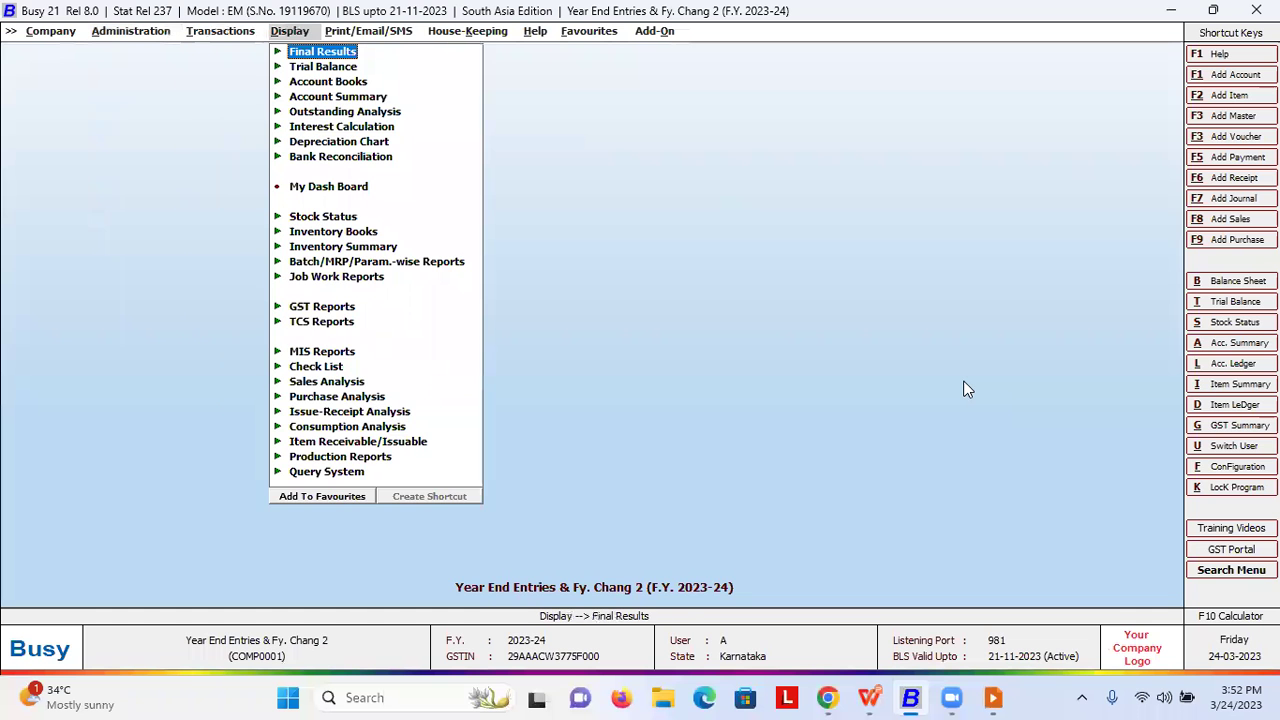
pyautogui.press('Return')
pyautogui.press('Return')
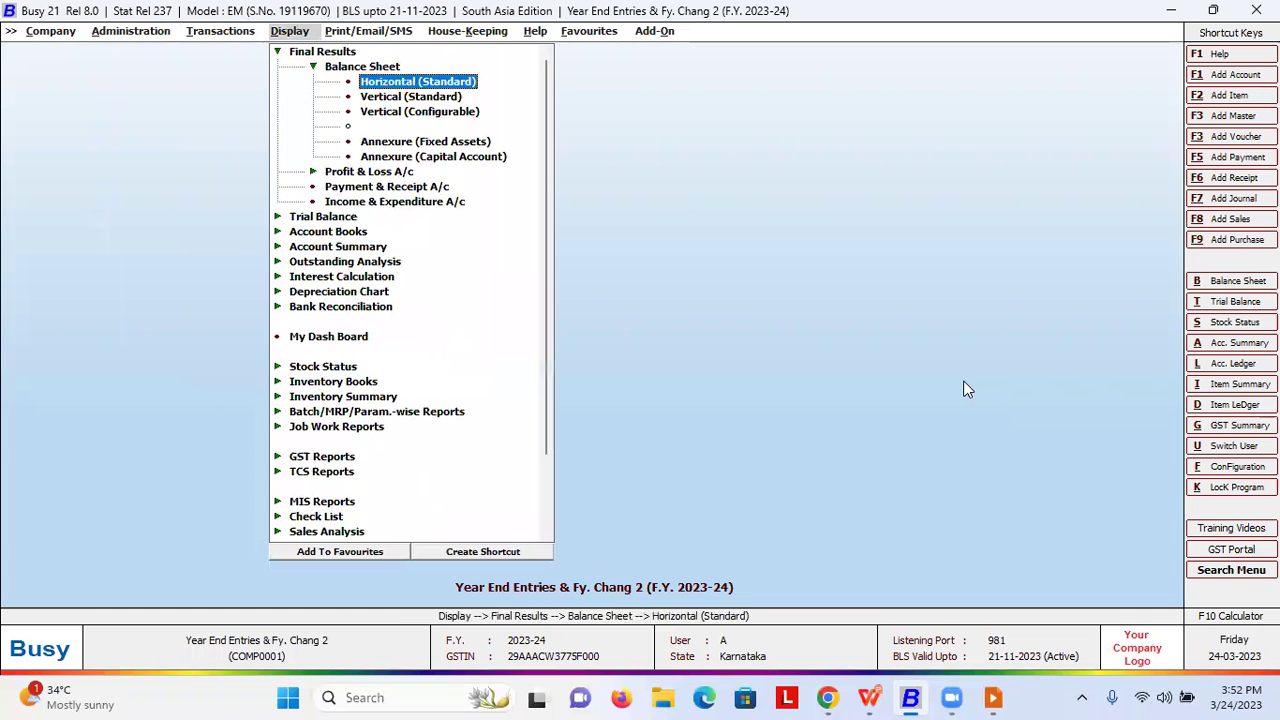
pyautogui.press('Return')
pyautogui.press('F2')
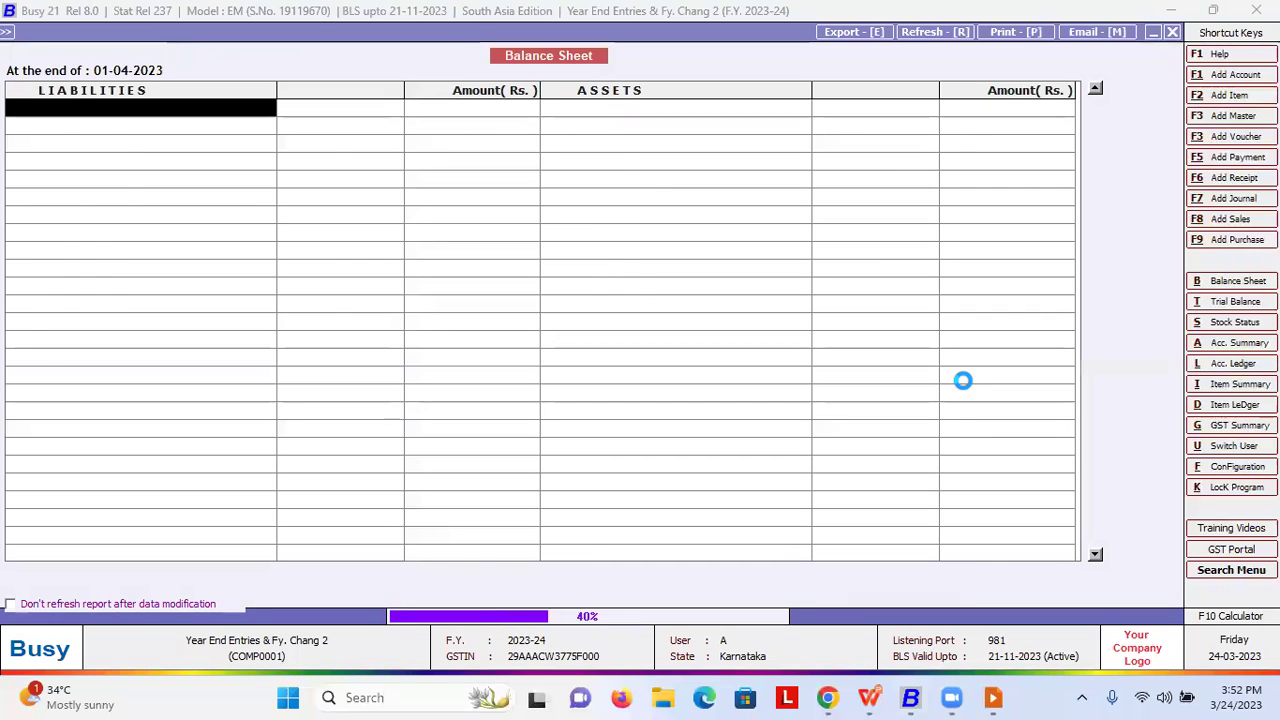
# - Drill down from the balance sheet through the Profit & Loss A/c into the opening stock group balances, and leave these reports
pyautogui.press('Return')
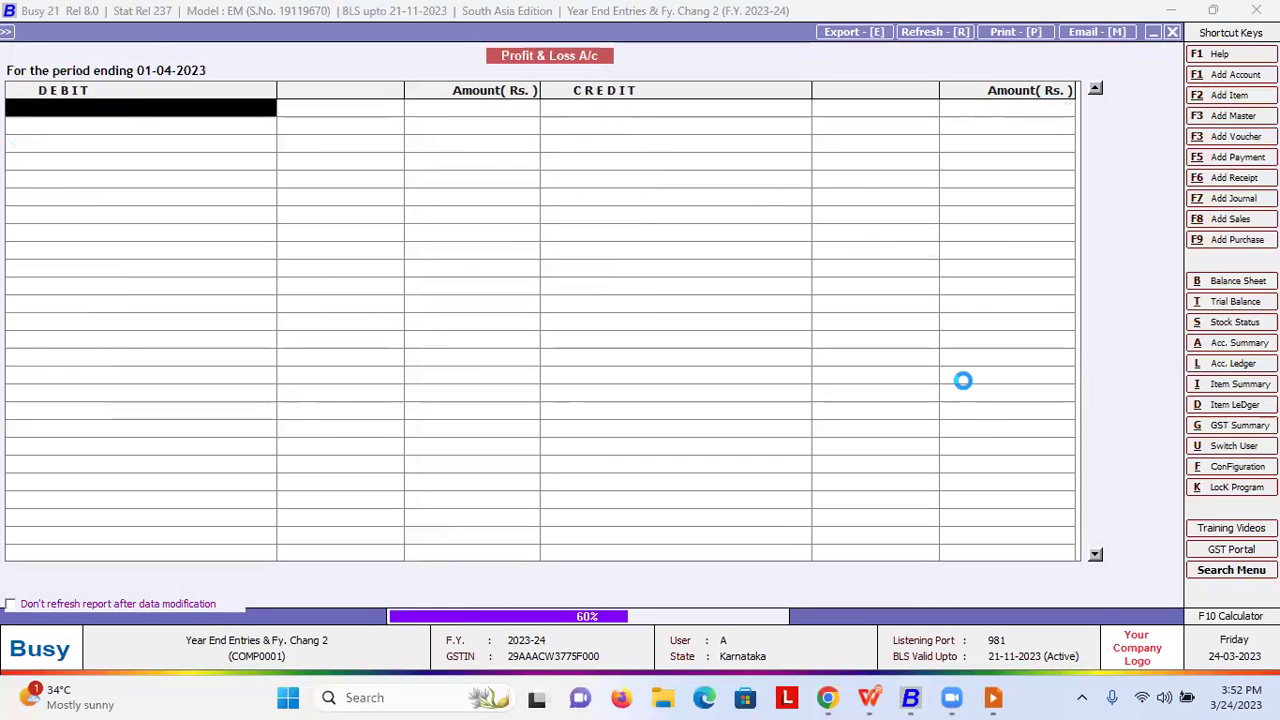
pyautogui.press('Return')
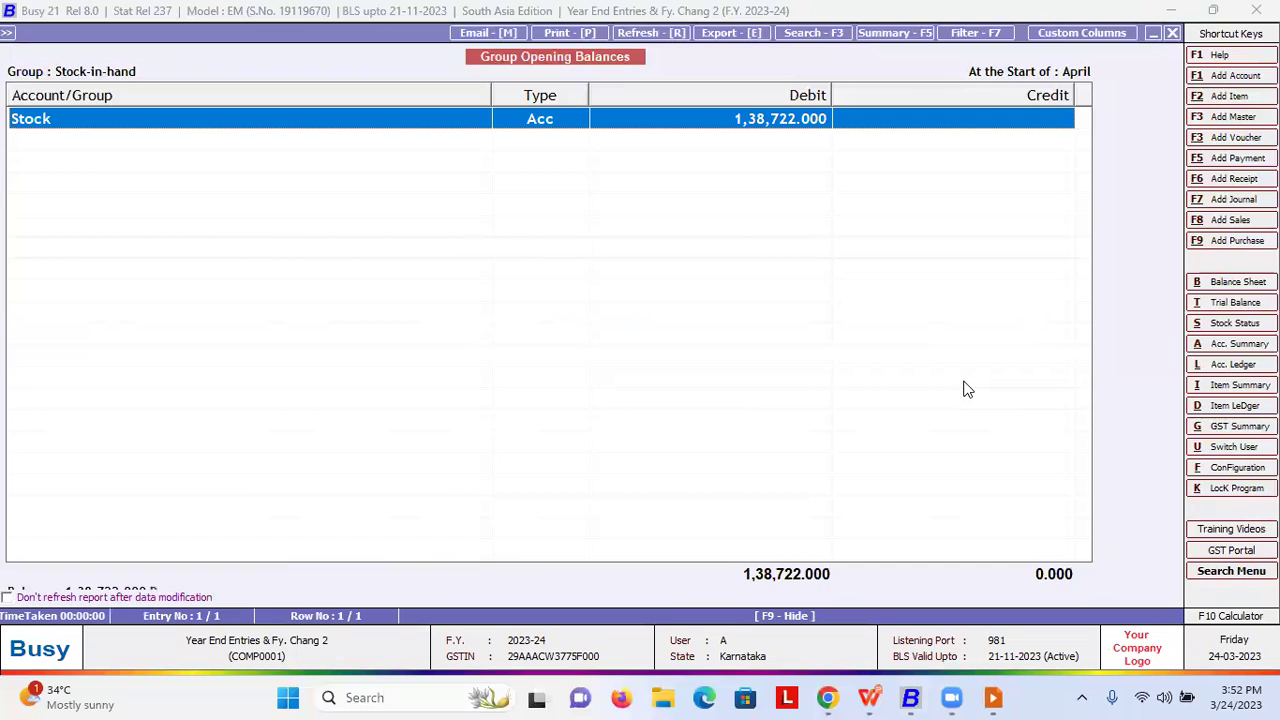
pyautogui.press('Escape')
pyautogui.press('Escape')
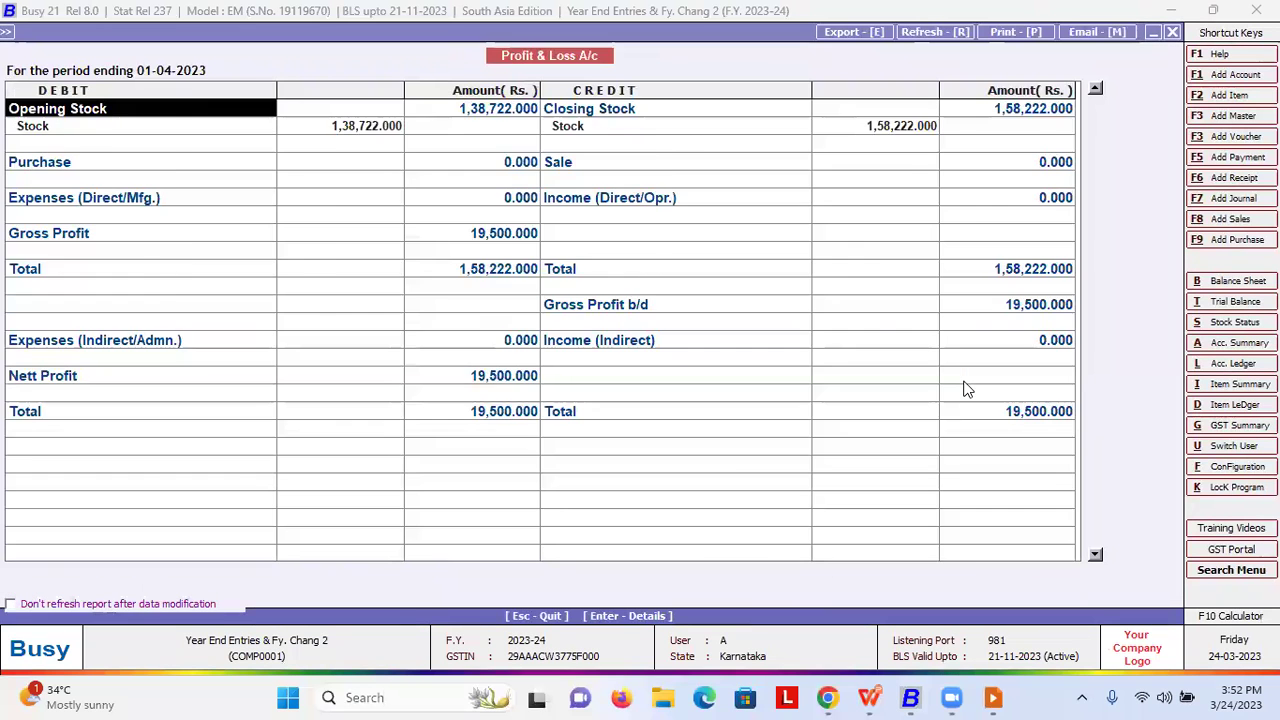
pyautogui.press('Escape')
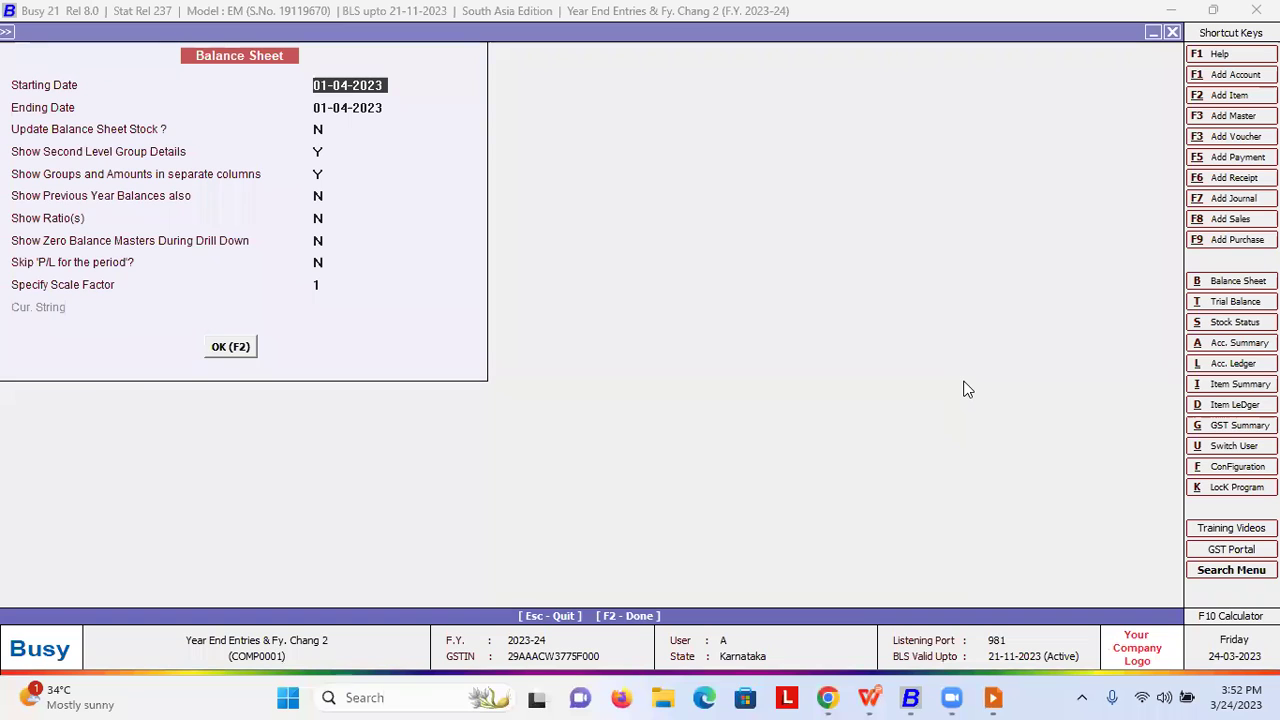
# - Switch to F.Y. 2022-23 and display its horizontal balance sheet from 31-03-2023 to 31-03-2023
pyautogui.press('Escape')
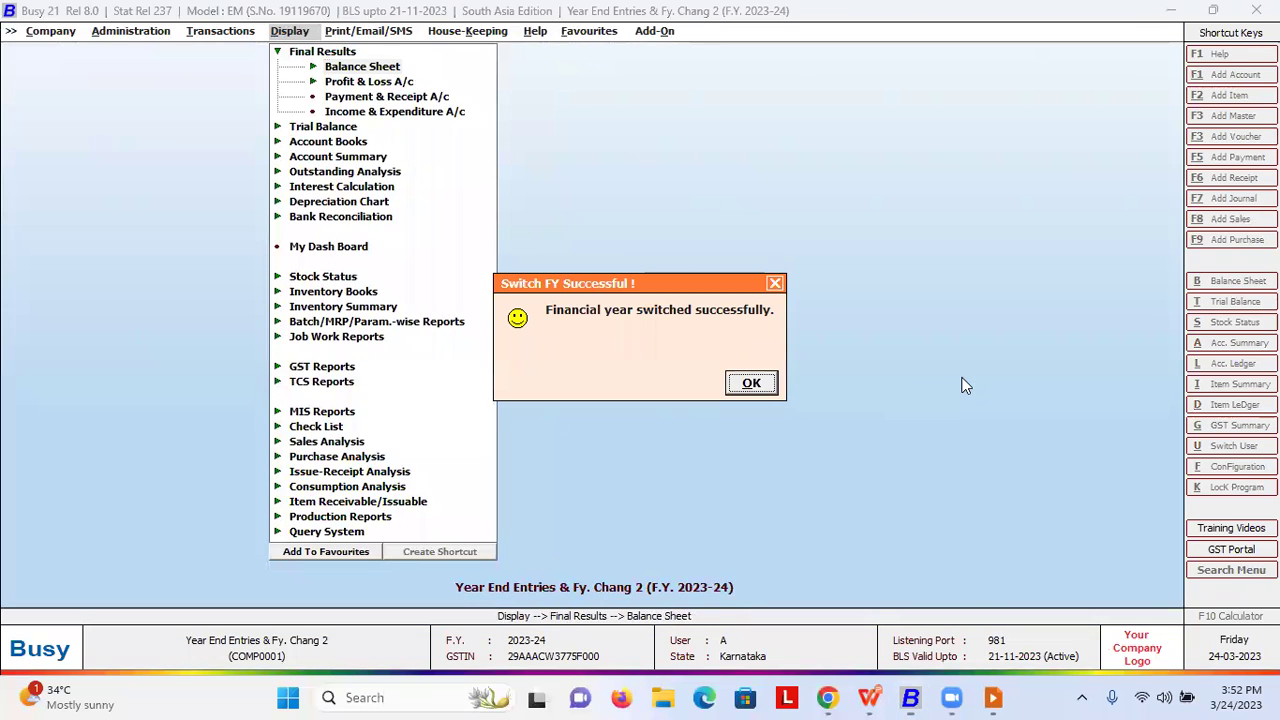
pyautogui.press('Return')
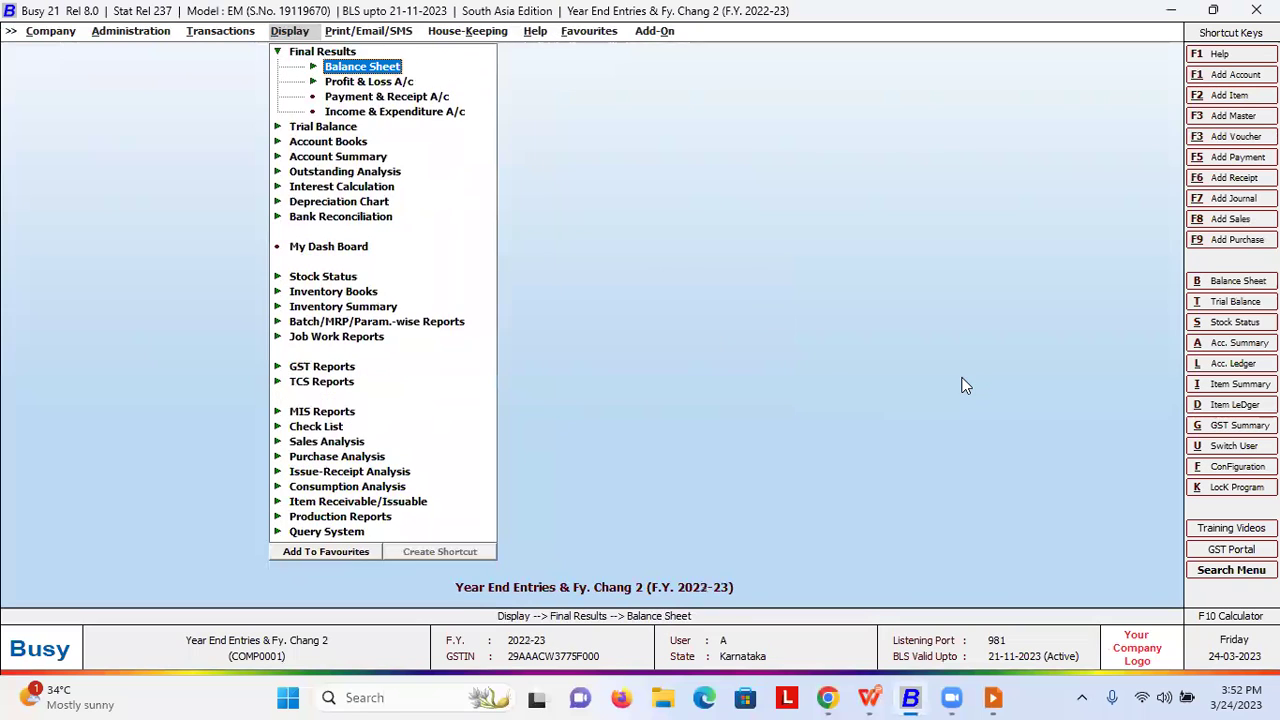
pyautogui.press('Return')
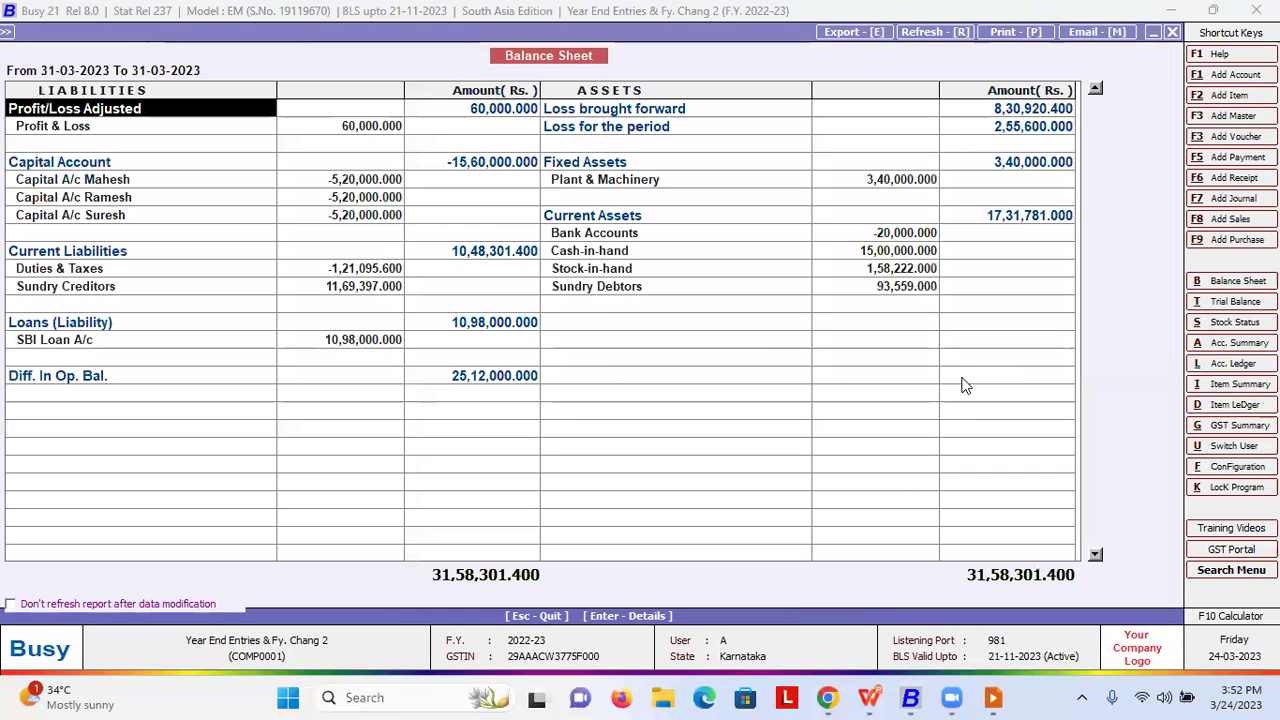
# - Drill down from Profit/Loss Adjusted into the Profit & Loss group balances and entries, and return to the balance sheet options
pyautogui.press('Return')
pyautogui.press('Return')
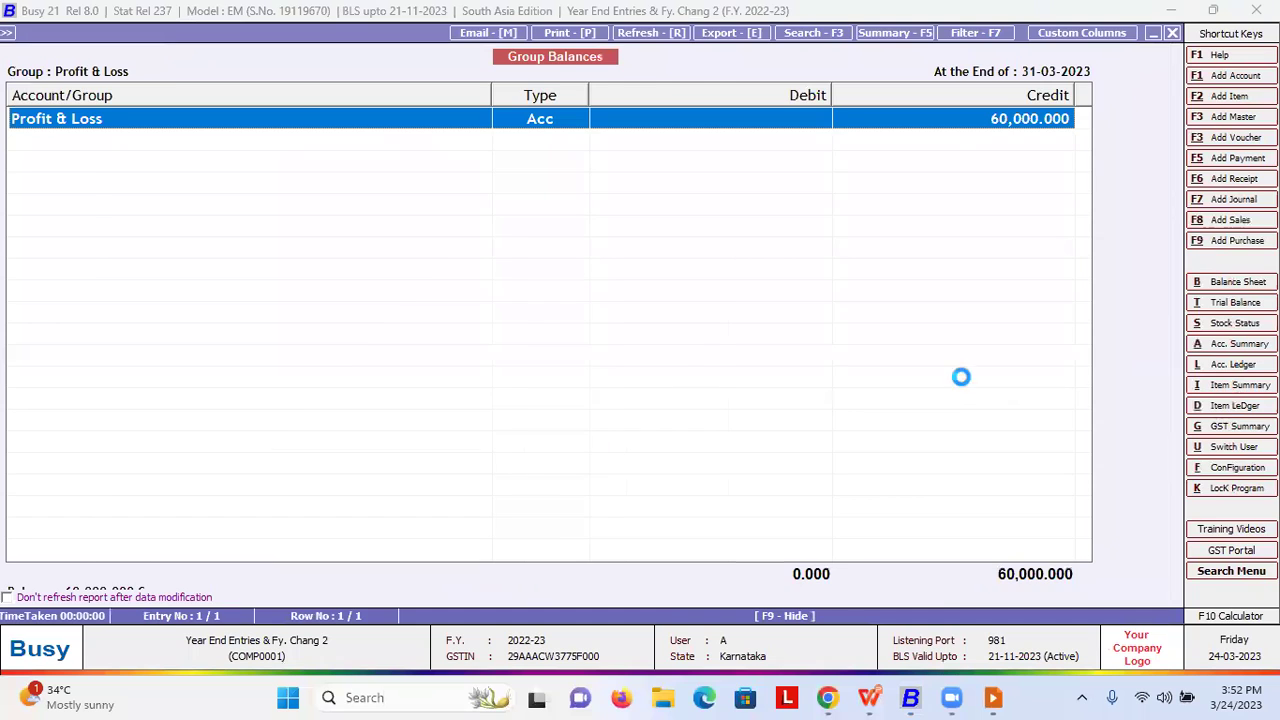
pyautogui.press('Return')
pyautogui.press('Escape')
pyautogui.press('Escape')
pyautogui.press('Escape')
pyautogui.press('Right')
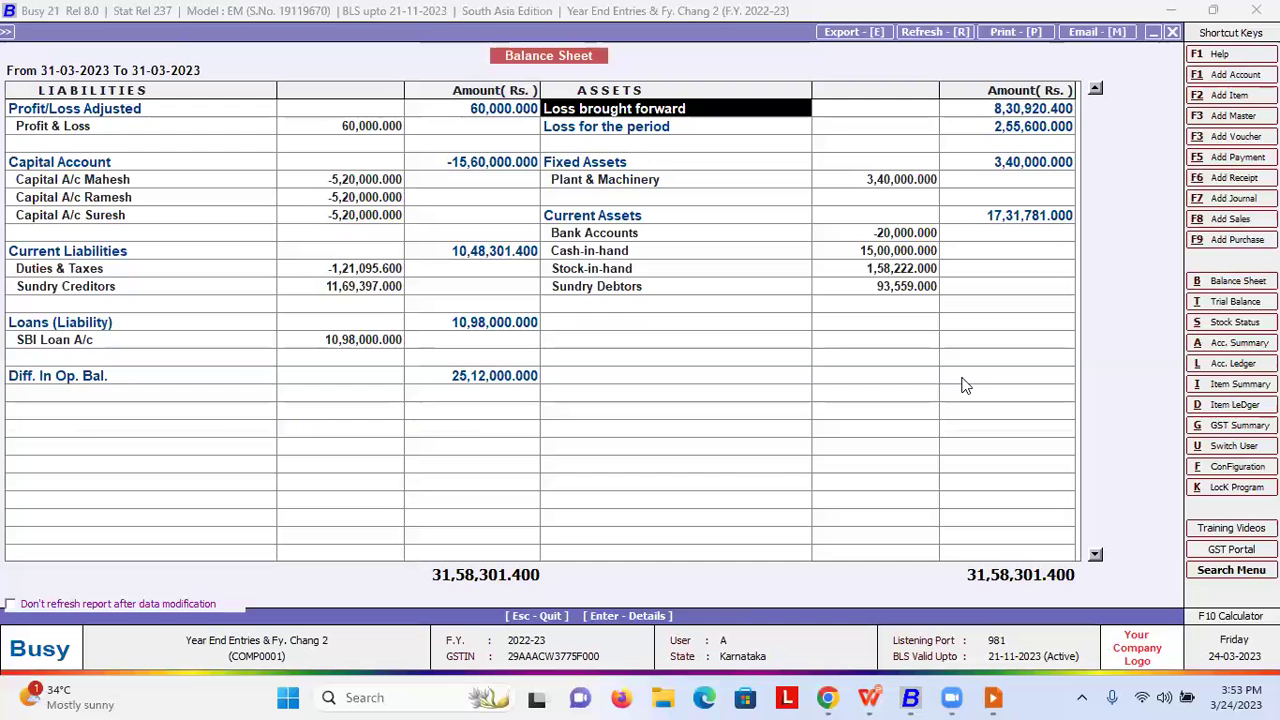
pyautogui.press('Escape')
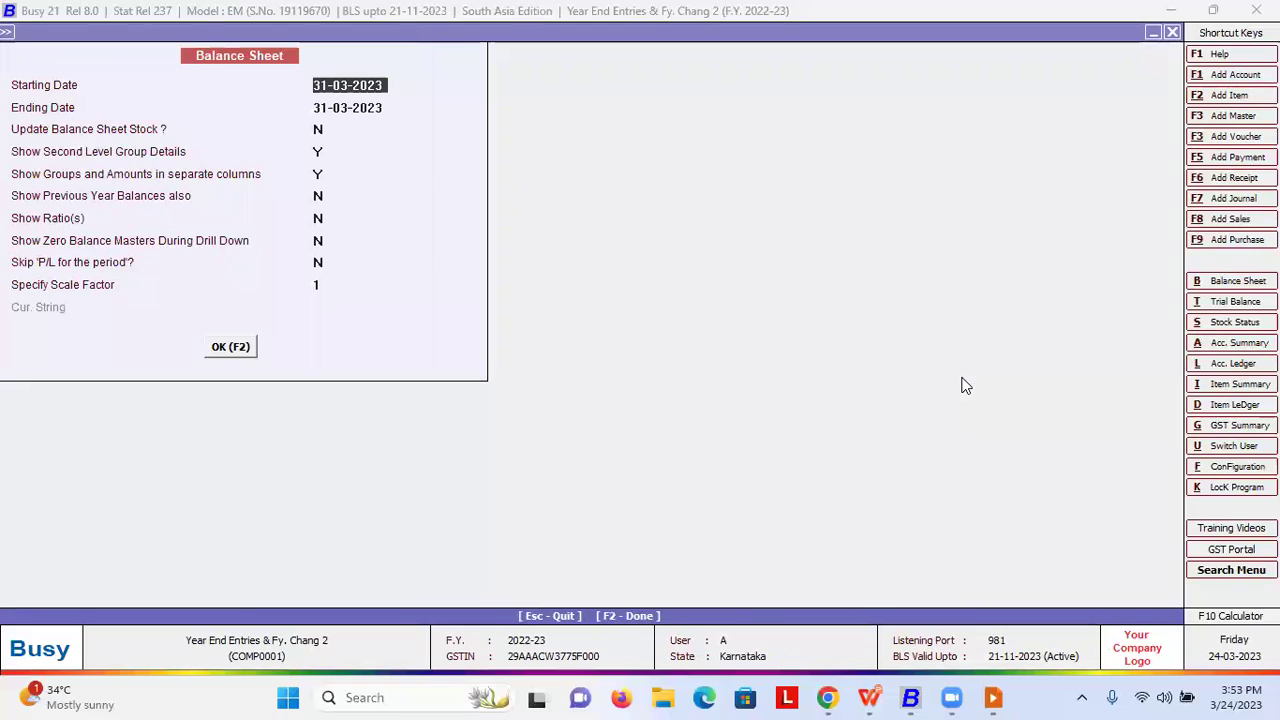
# - Keep both dates at 31-03-2023, set Update Balance Sheet Stock to Y, and display the balance sheet
pyautogui.press('Return')
pyautogui.press('Return')
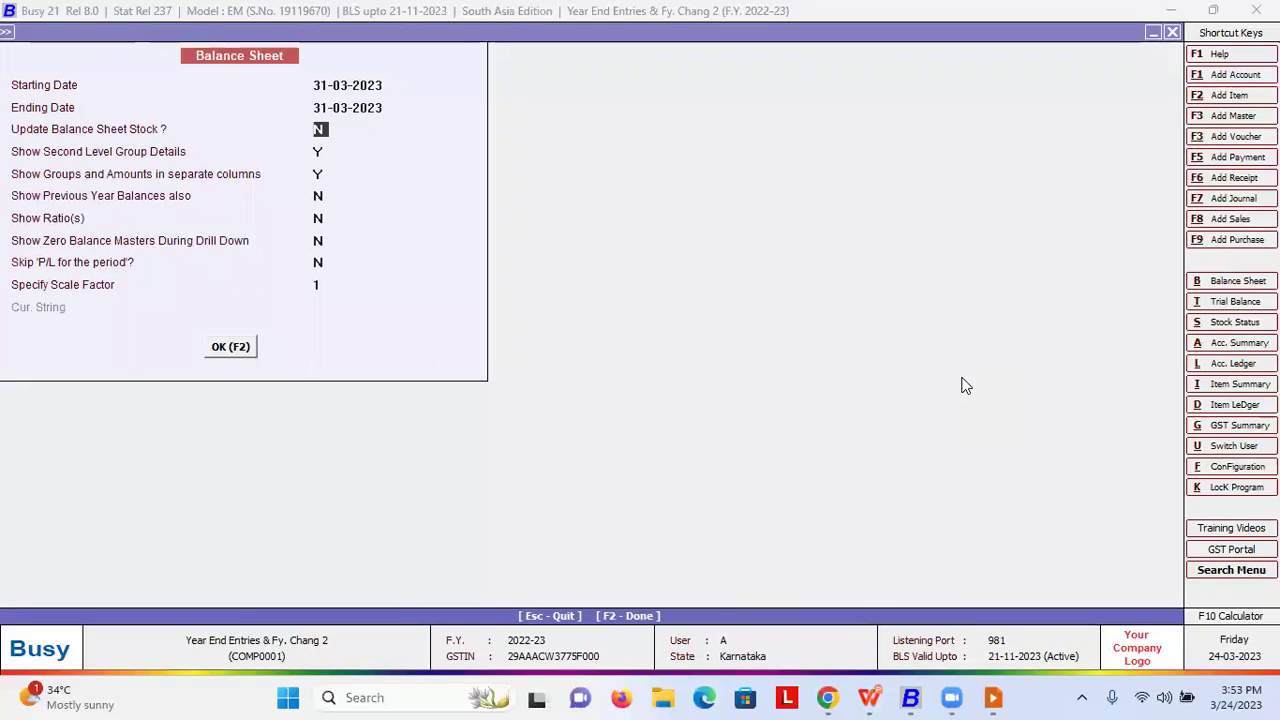
pyautogui.write('Y')
pyautogui.press('F2')
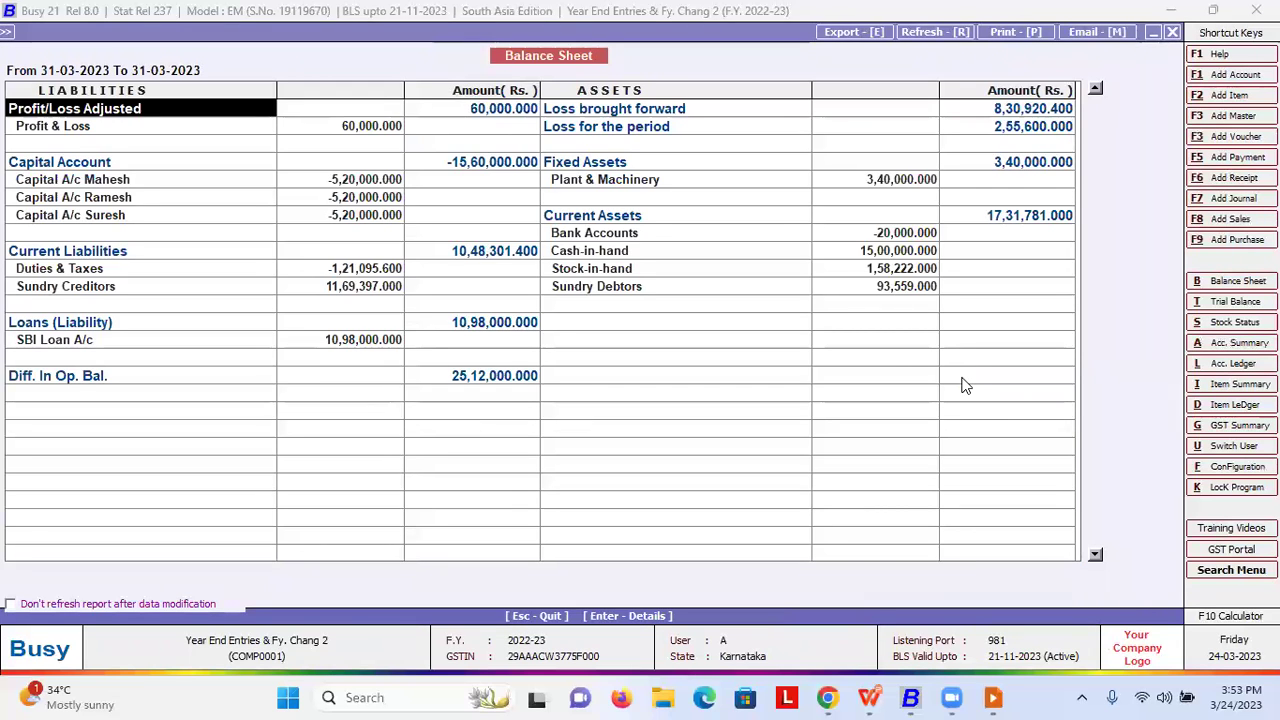
# - Review the Profit & Loss account ledger from the balance sheet, and leave the report
pyautogui.press('Return')
pyautogui.press('Return')
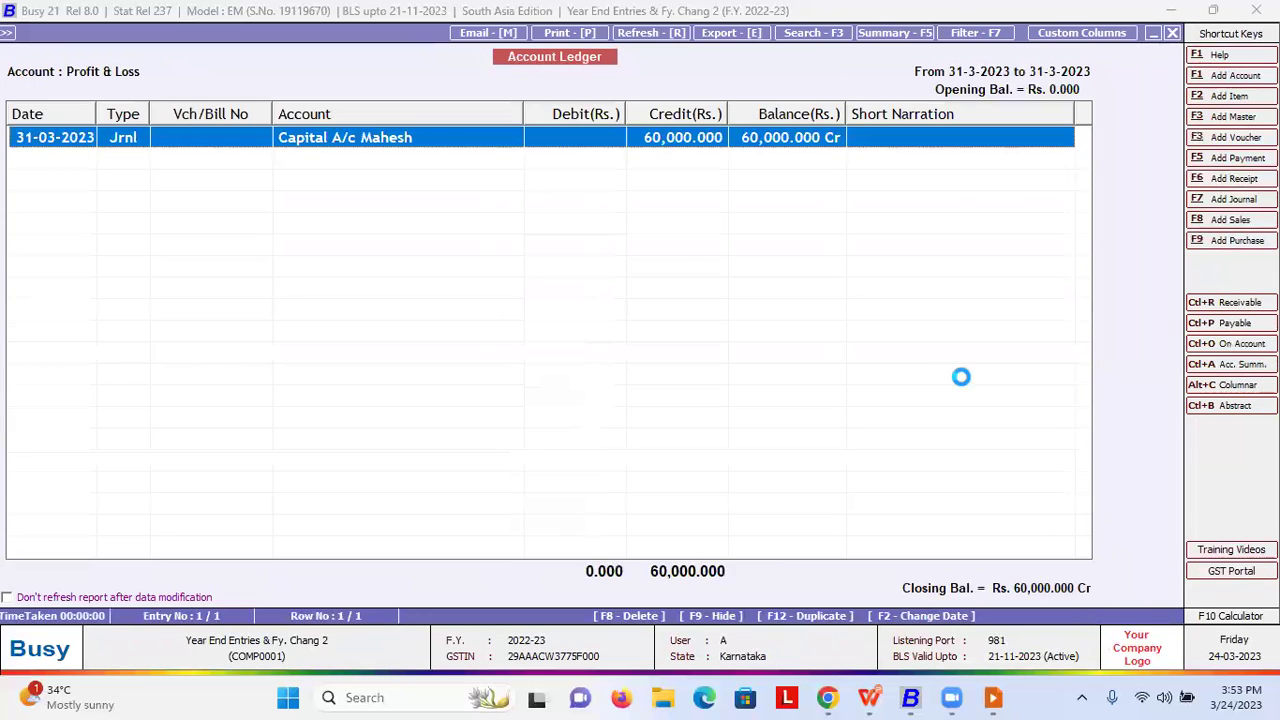
pyautogui.press('Escape')
pyautogui.press('Escape')
pyautogui.press('Right')
pyautogui.press('Right')
pyautogui.press('Right')
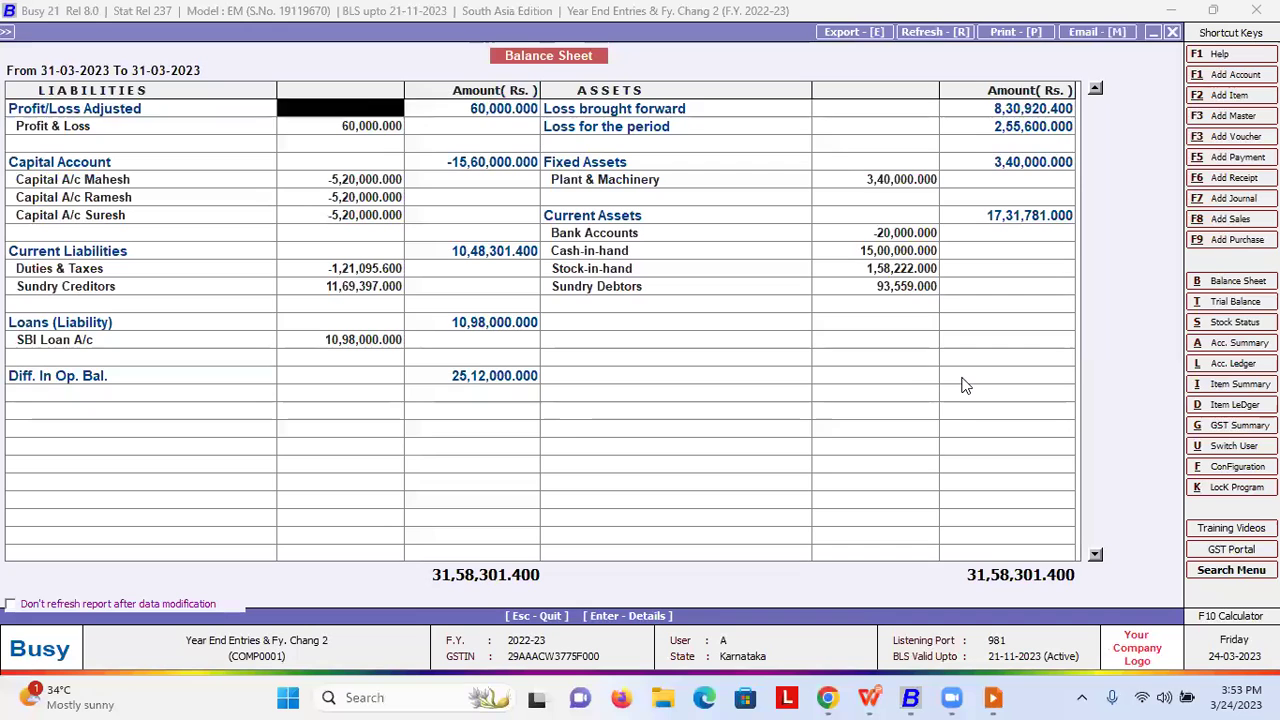
pyautogui.press('Down')
pyautogui.press('Left')
pyautogui.press('Left')
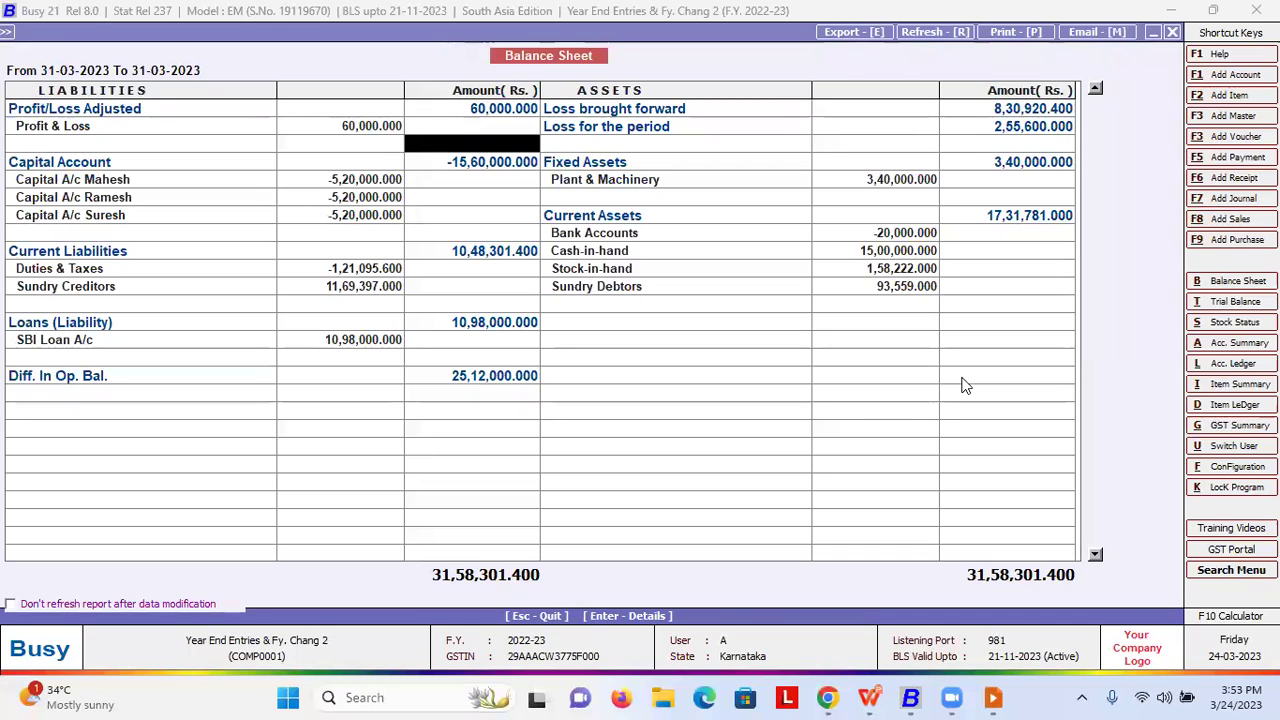
pyautogui.press('Escape')
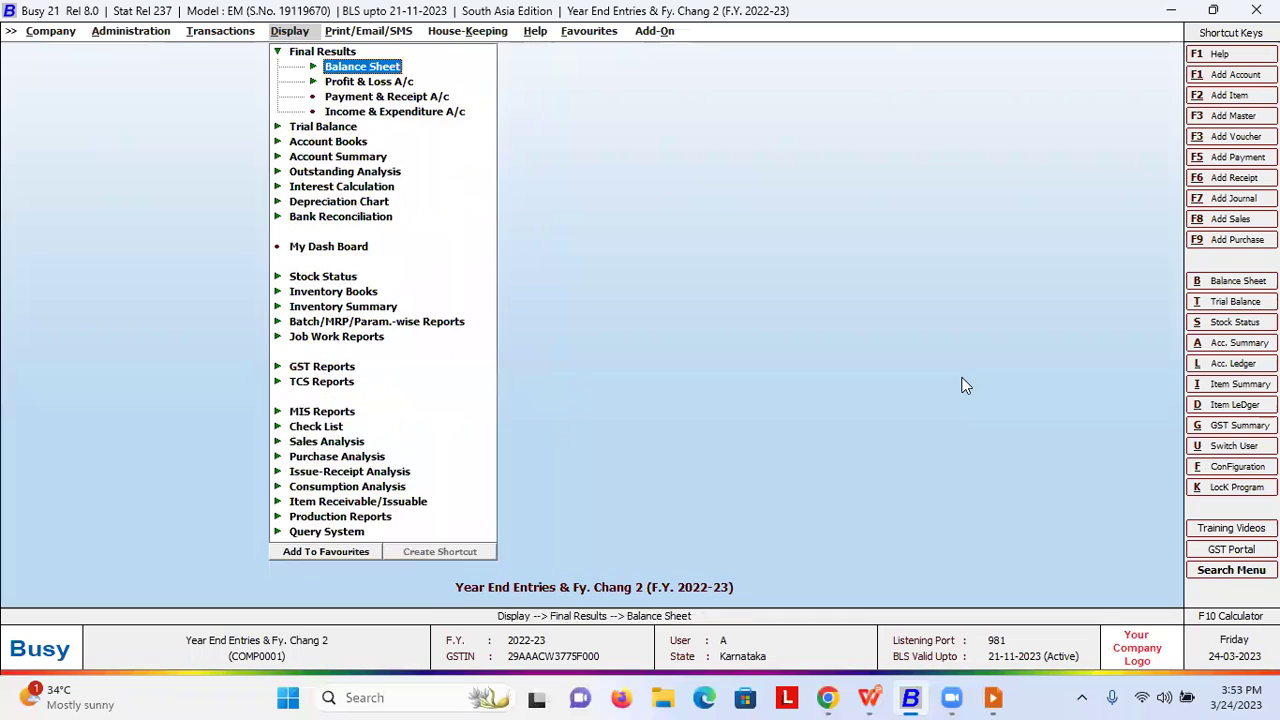
# - Display the horizontal balance sheet for 31-03-2023 with Update Balance Sheet Stock at N and the remaining options kept
pyautogui.press('Return')
pyautogui.press('Return')
pyautogui.press('Return')
pyautogui.press('Return')
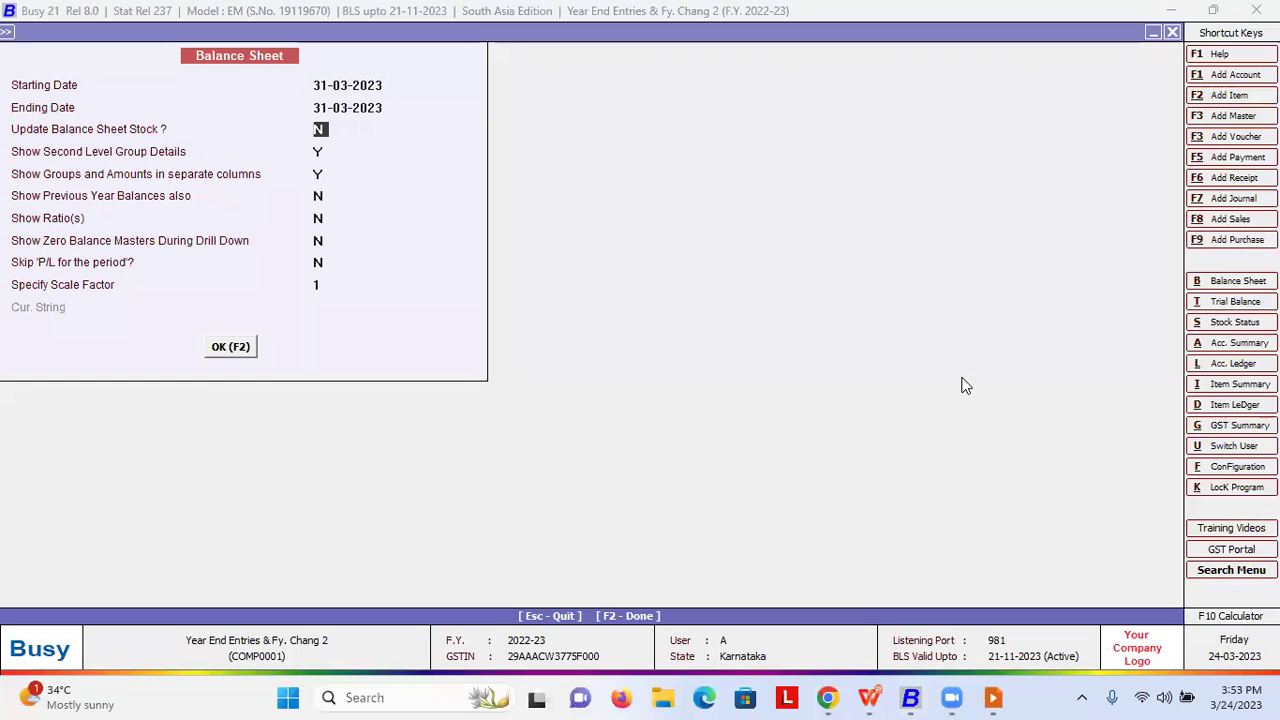
pyautogui.press('Return')
pyautogui.press('Return')
pyautogui.press('Return')
pyautogui.press('Return')
pyautogui.press('Return')
pyautogui.press('Return')
pyautogui.press('Return')
pyautogui.press('Return')
pyautogui.press('Return')
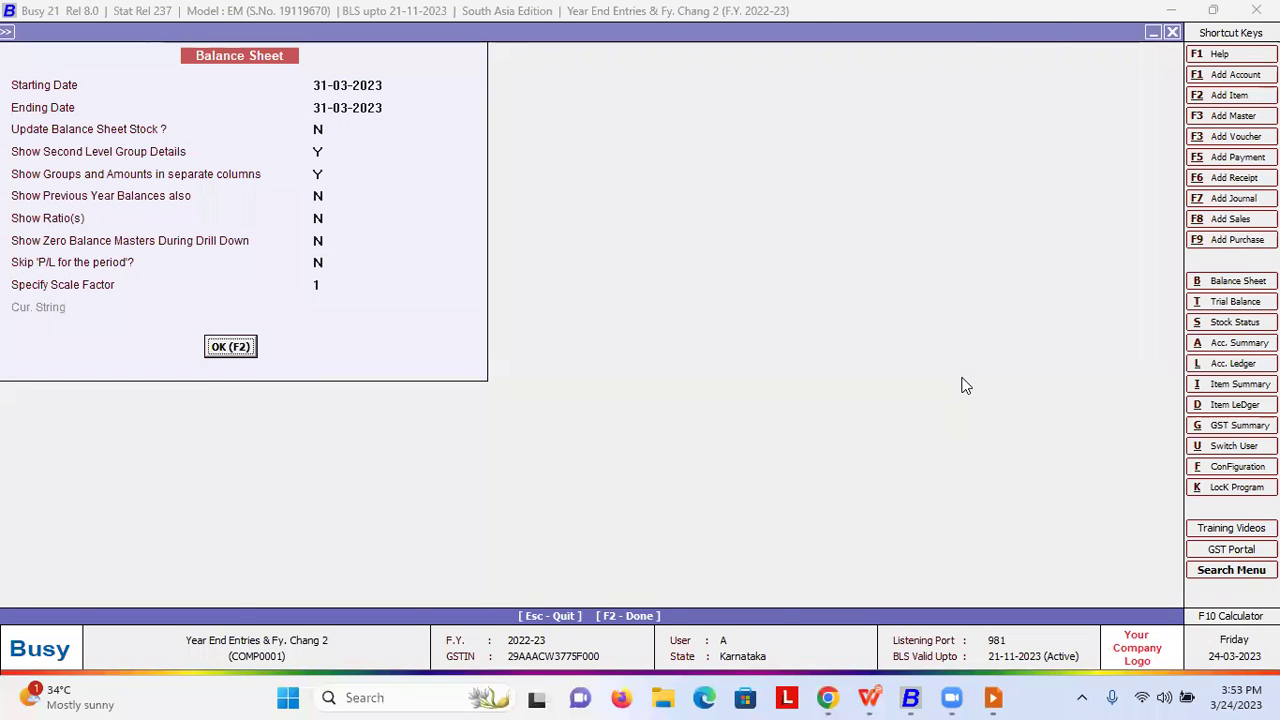
# - Drill down from Stock-in-hand into the stock status and the Bagguase Board item ledger, and return to the balance sheet
pyautogui.press('Down')
pyautogui.press('Down')
pyautogui.press('Down')
pyautogui.press('Down')
pyautogui.press('Right')
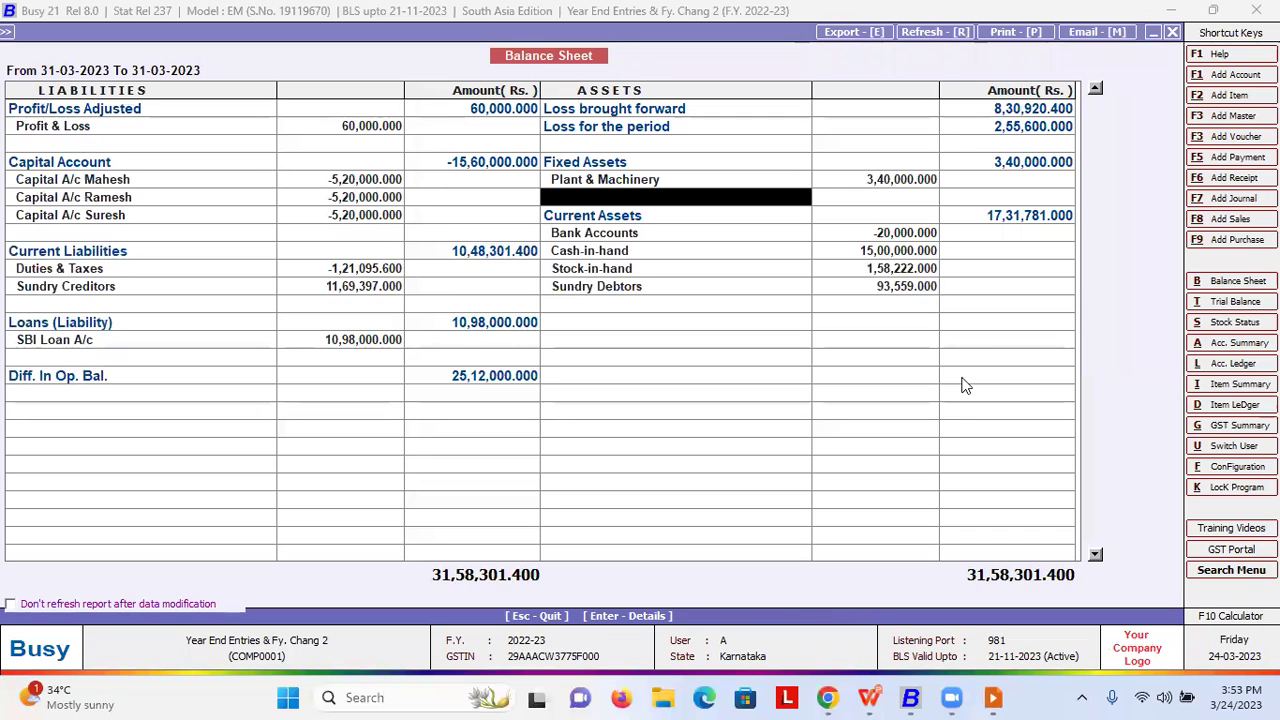
pyautogui.press('Down')
pyautogui.press('Down')
pyautogui.press('Down')
pyautogui.press('Return')
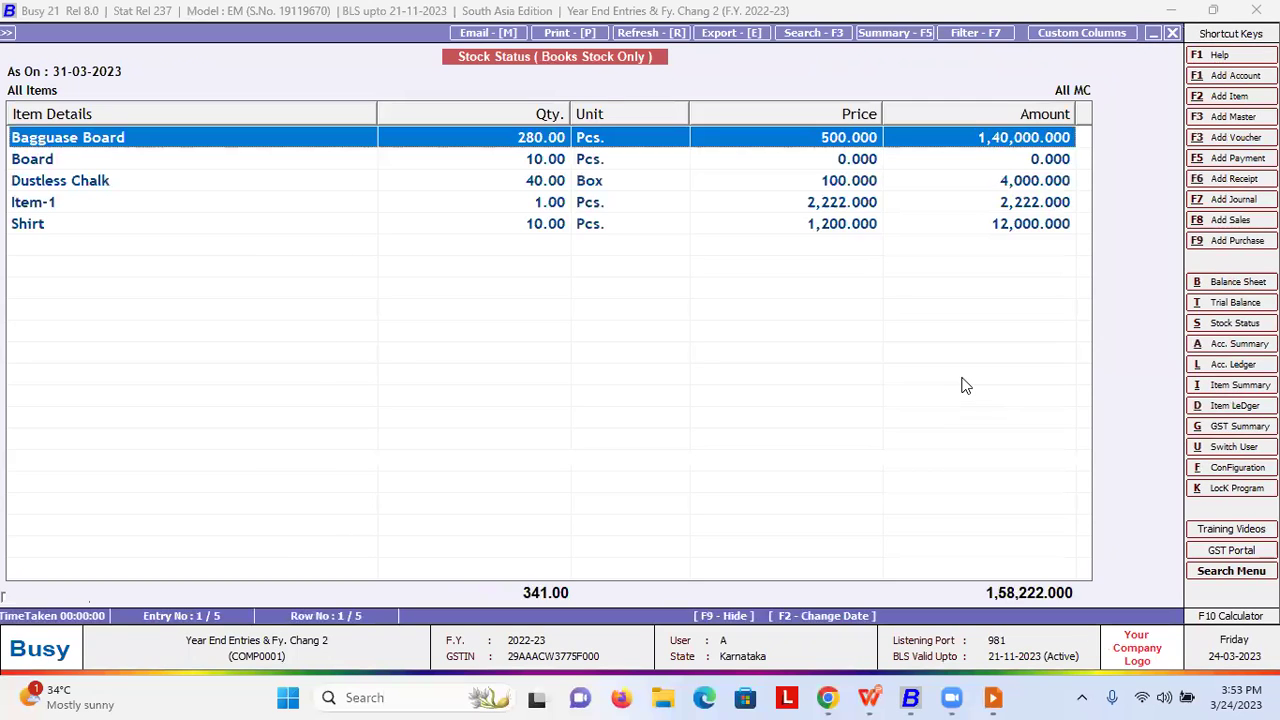
pyautogui.press('Return')
pyautogui.press('Return')
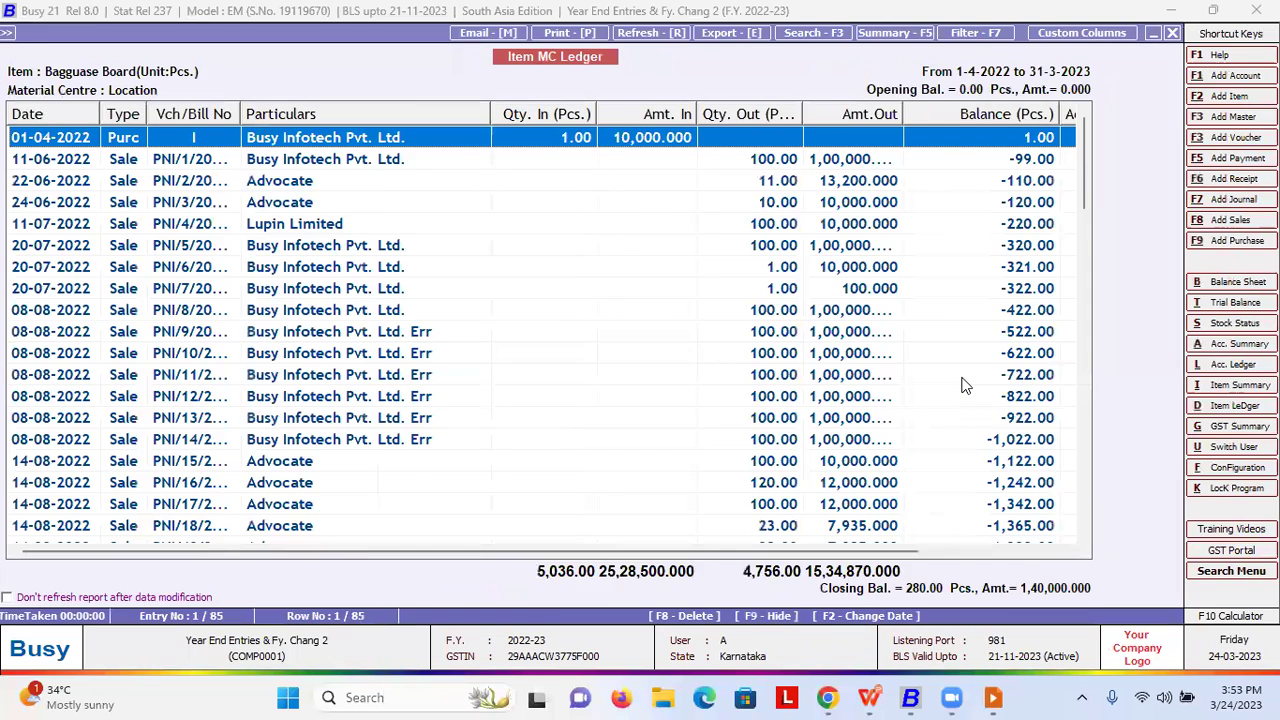
pyautogui.press('Escape')
pyautogui.press('Escape')
pyautogui.press('Escape')
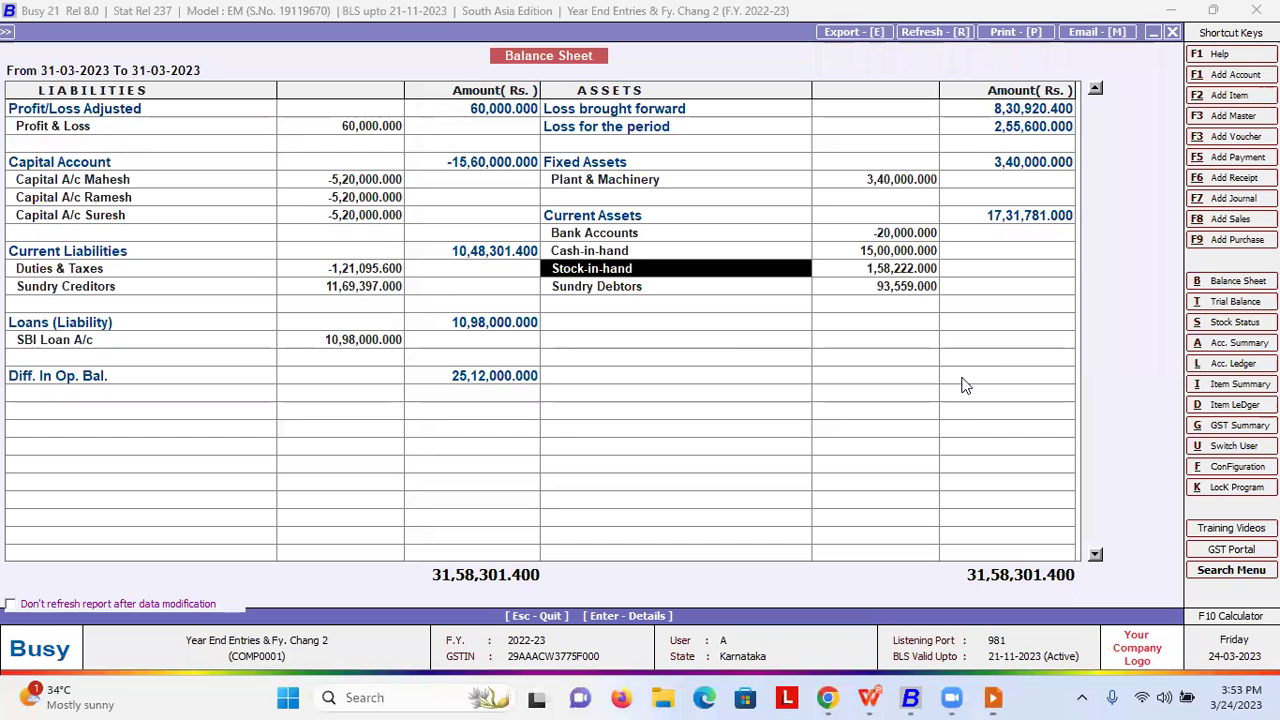
# - Leave the balance sheet and display the horizontal standard Profit & Loss A/c for F.Y. 2022-23
pyautogui.press('Escape')
pyautogui.press('Escape')
pyautogui.press('Down')
pyautogui.press('Up')
pyautogui.press('Return')
pyautogui.press('Down')
pyautogui.press('Return')
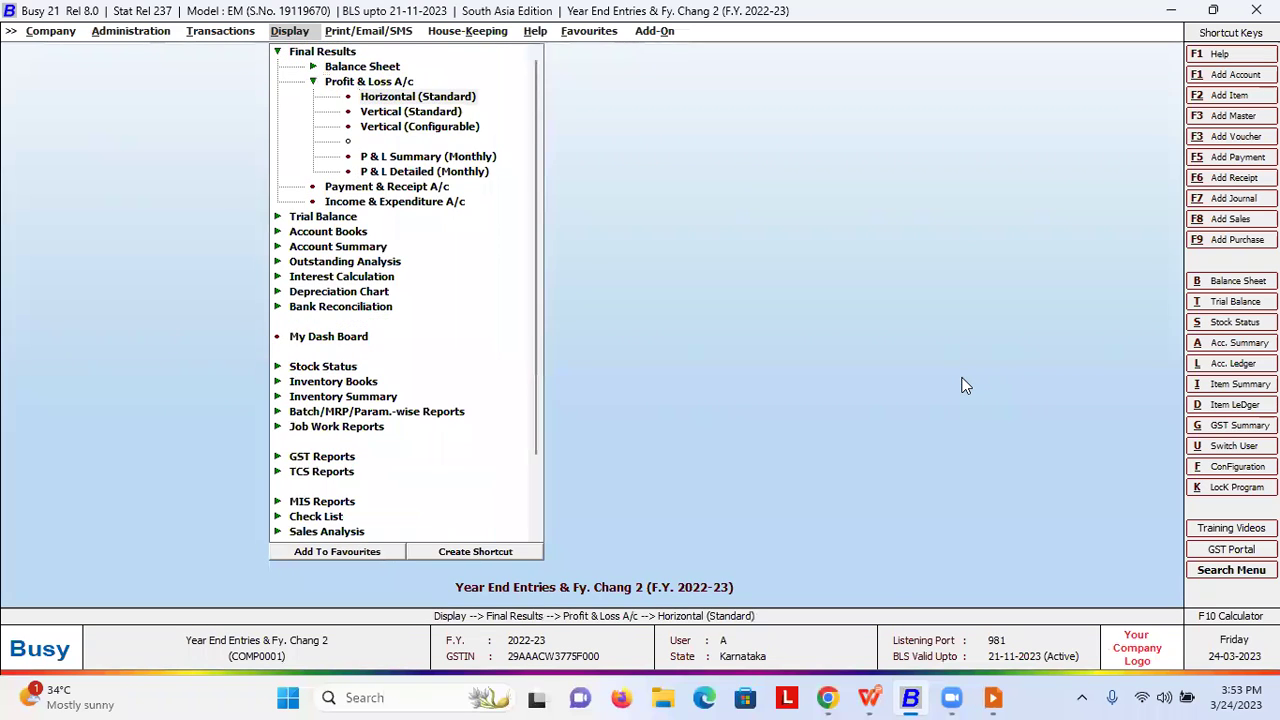
pyautogui.press('Return')
pyautogui.press('Return')
pyautogui.press('F2')
# - Drill down from the Stock line in the Profit & Loss A/c to open the Stock account master for modification
pyautogui.press('Down')
pyautogui.press('Return')
pyautogui.press('Return')
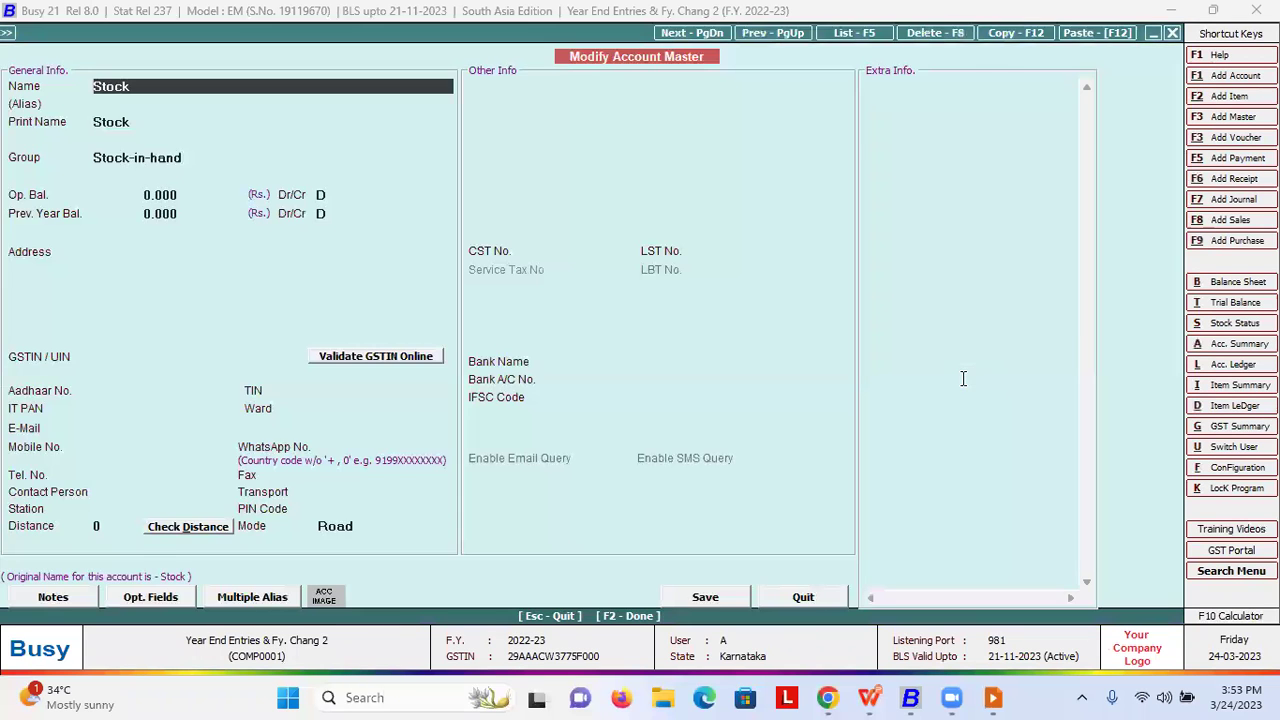
# - Close the Stock account master, review the F.Y. 2022-23 Profit & Loss A/c down to Gross Loss b/d, and leave the report
pyautogui.press('Escape')
pyautogui.press('Escape')
pyautogui.press('Down')
pyautogui.press('Down')
pyautogui.press('Down')
pyautogui.press('Down')
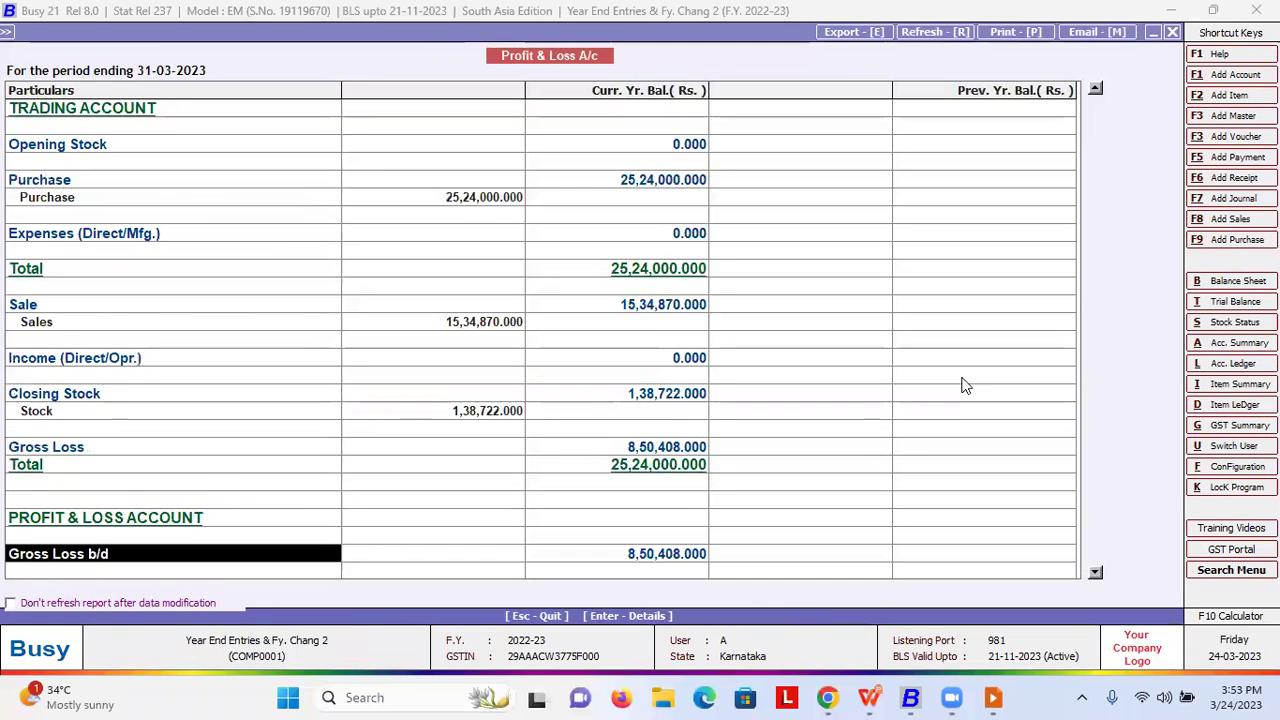
pyautogui.press('Escape')
pyautogui.press('Escape')
pyautogui.press('Escape')
# - Switch to F.Y. 2023-24 and display the horizontal standard Profit & Loss A/c with its Closing Stock line selected
pyautogui.press('Return')
pyautogui.press('Return')
pyautogui.press('Return')
pyautogui.press('Escape')
pyautogui.press('Return')
pyautogui.press('Down')
pyautogui.press('Return')
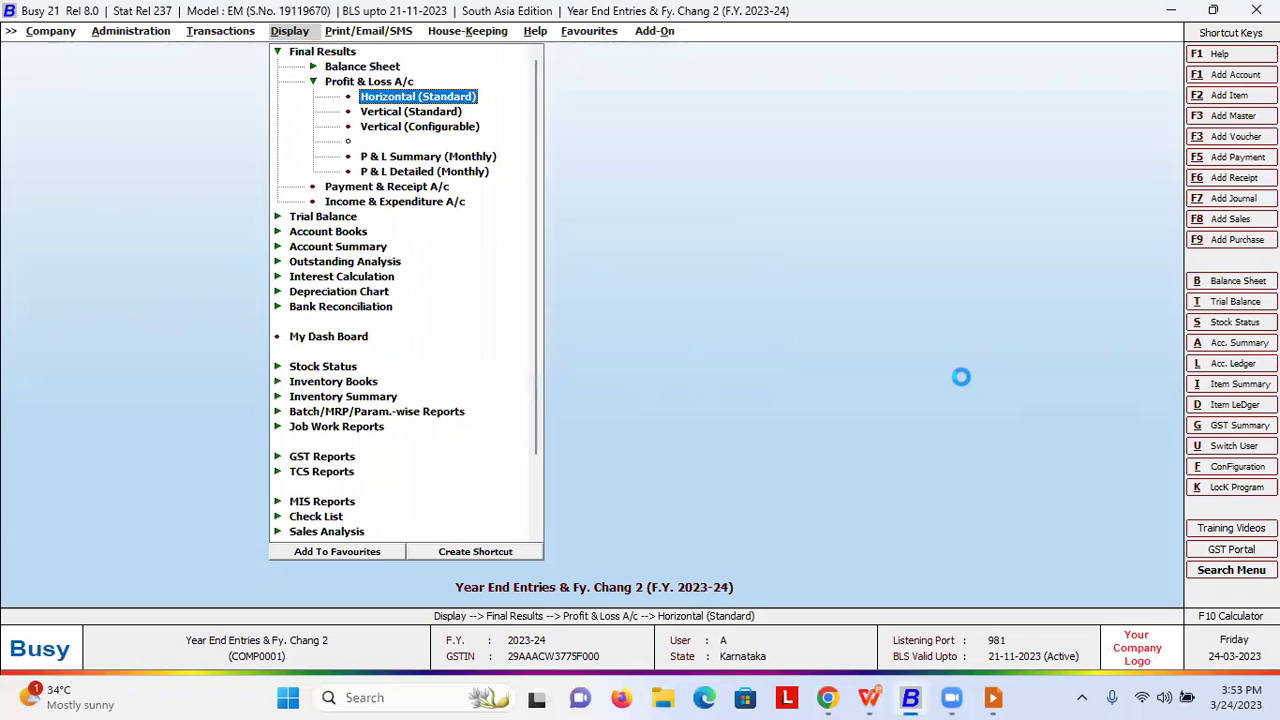
pyautogui.press('Return')
pyautogui.press('F2')
pyautogui.press('Right')
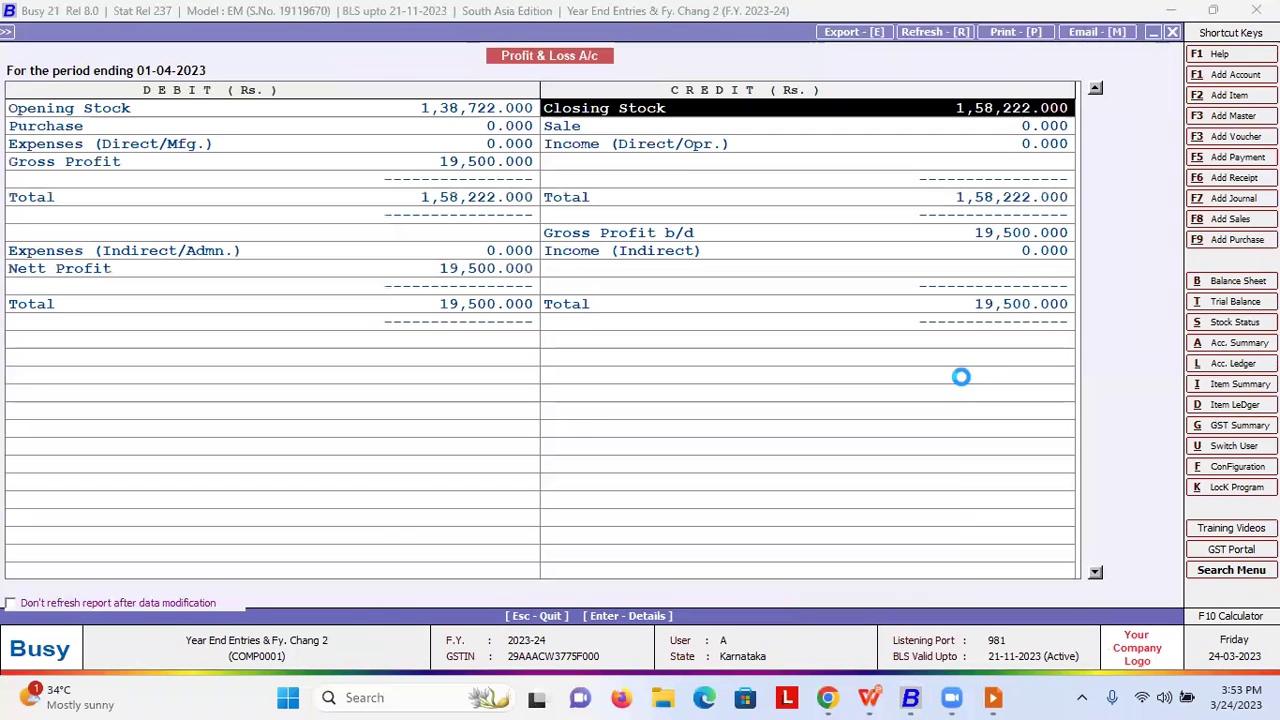
# - Drill down from Closing Stock to the monthly closing stock values of Stock, go through April to June, and leave the report without saving
pyautogui.press('Return')
pyautogui.press('Return')
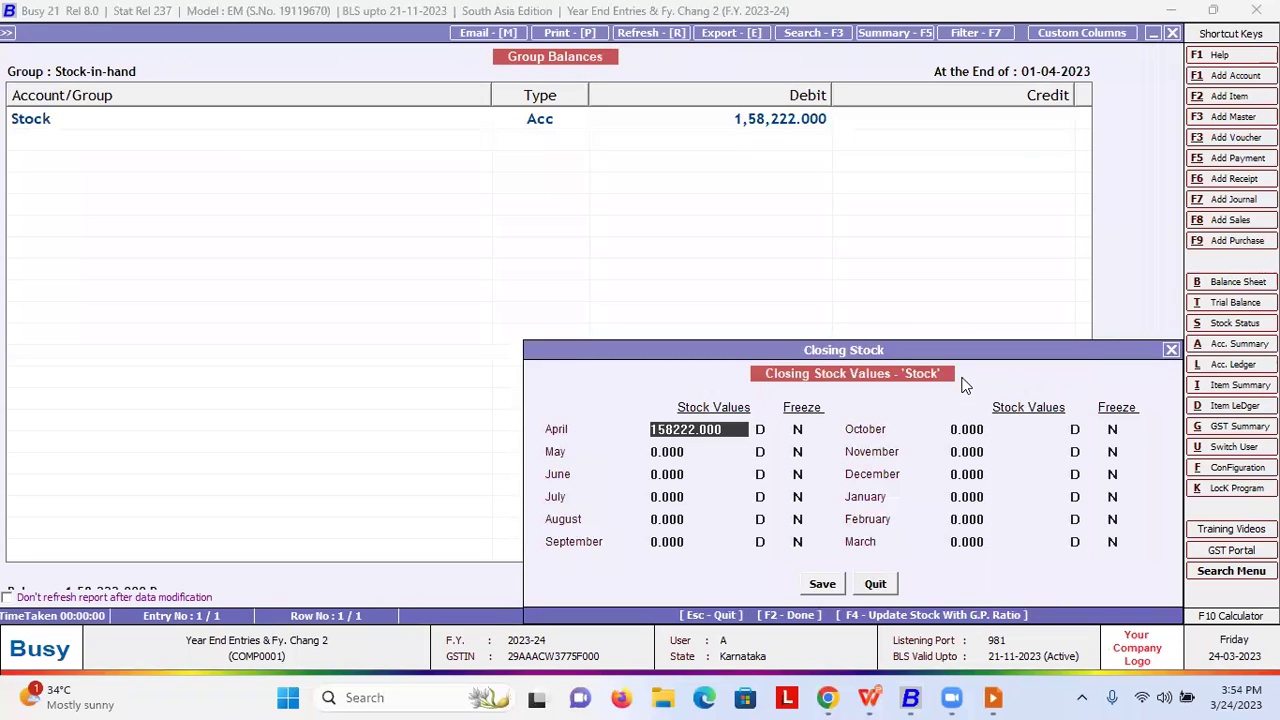
pyautogui.press('Return')
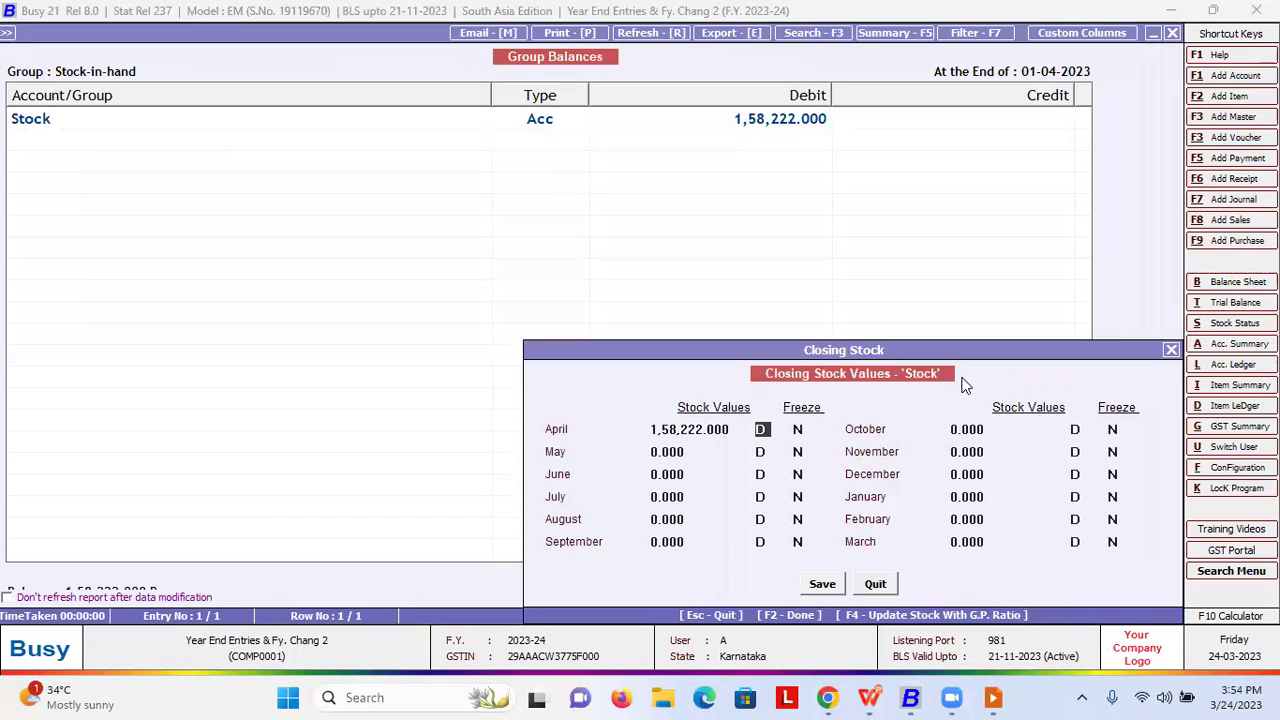
pyautogui.hotkey('shift', 'Tab')
pyautogui.press('Return')
pyautogui.press('Return')
pyautogui.press('Return')
pyautogui.press('Return')
pyautogui.press('Return')
pyautogui.press('Return')
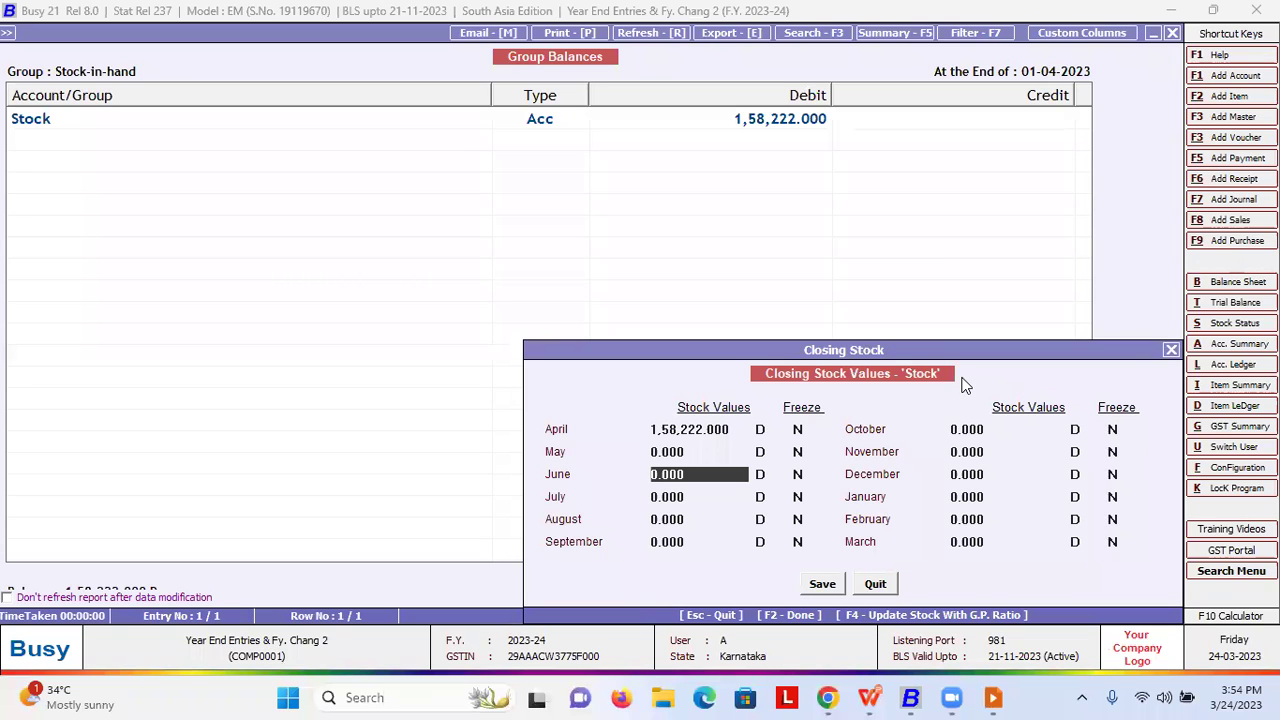
pyautogui.press('Escape')
pyautogui.press('Return')
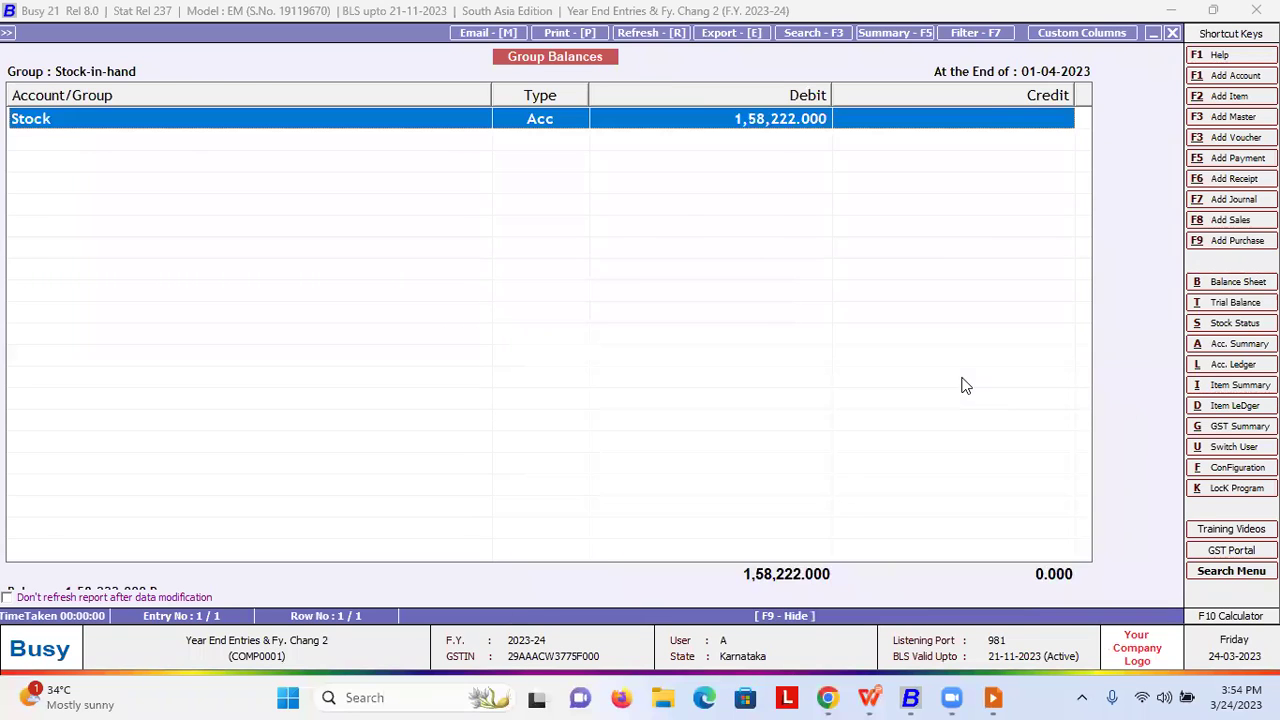
pyautogui.press('Escape')
pyautogui.press('Escape')
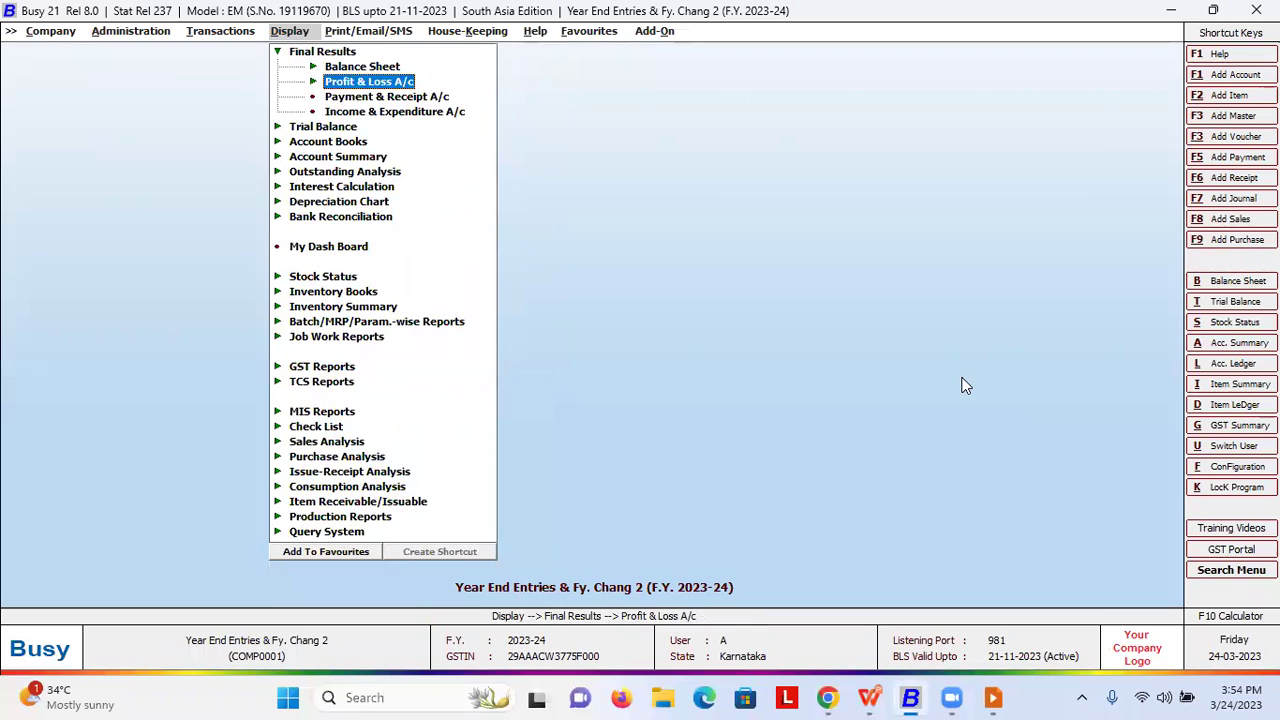
pyautogui.press('Right')
pyautogui.press('Up')
pyautogui.press('Up')
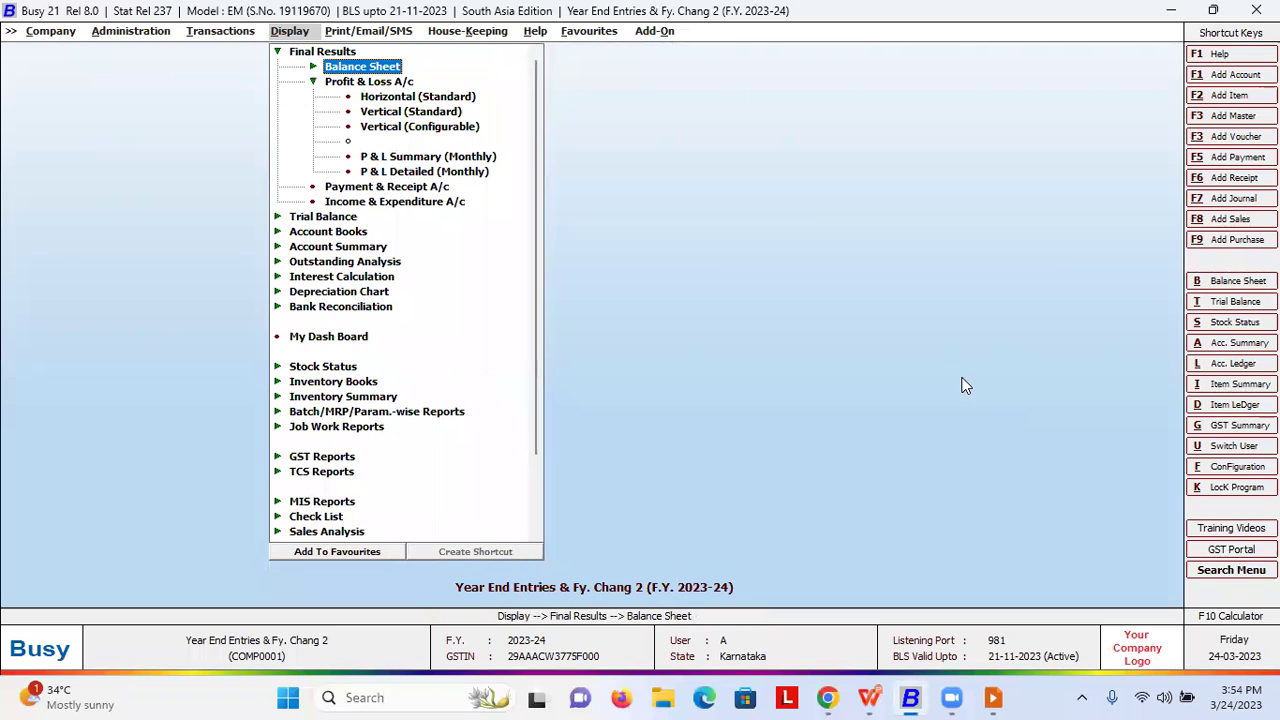
pyautogui.press('Down')
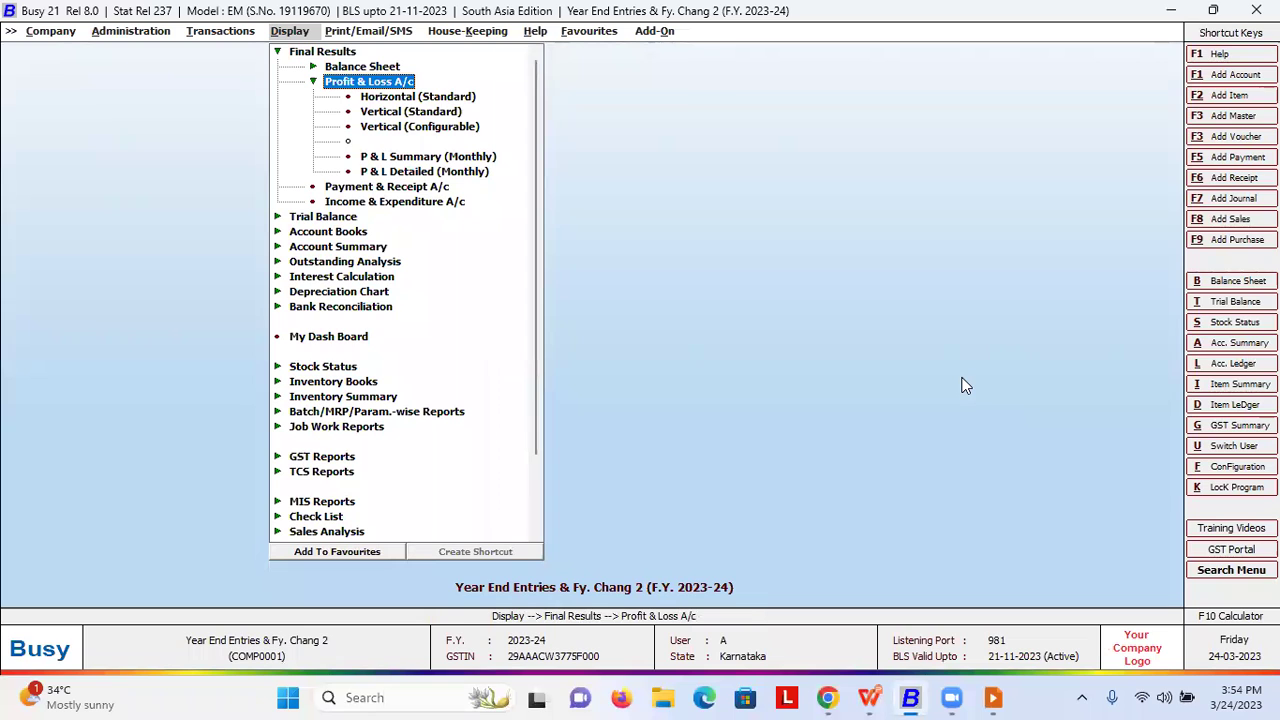
pyautogui.press('Down')
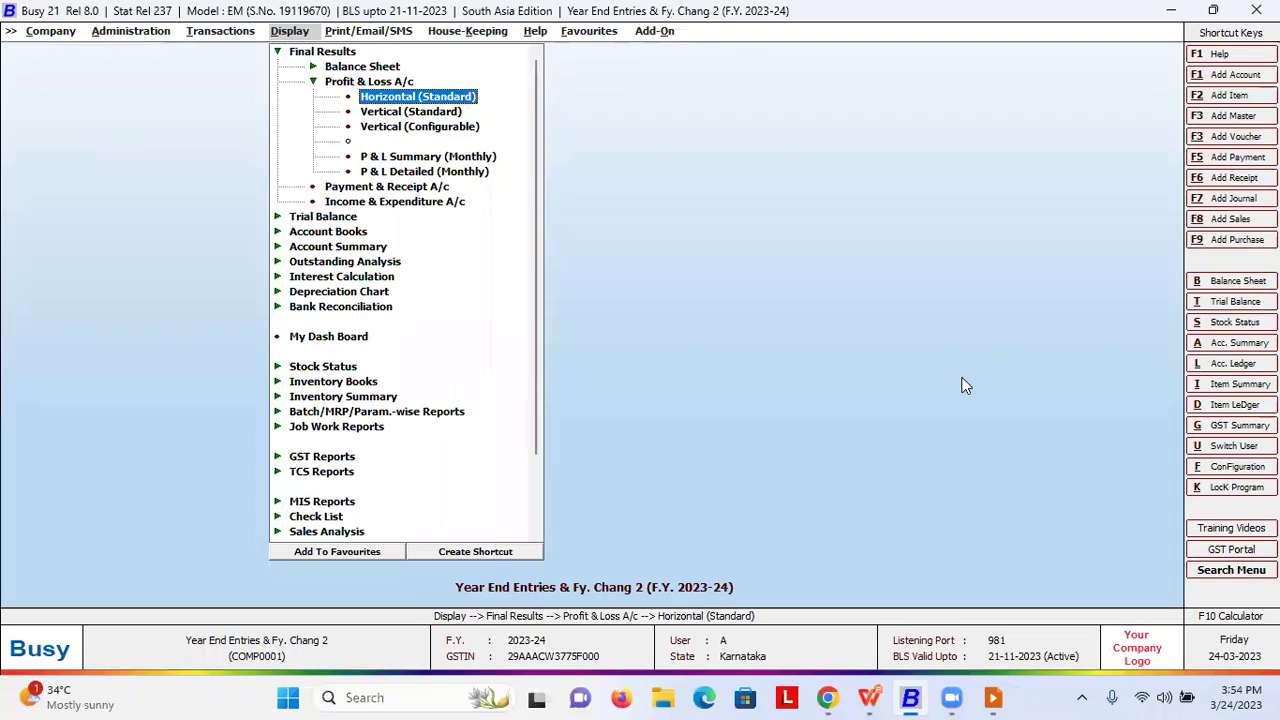
pyautogui.press('Left')
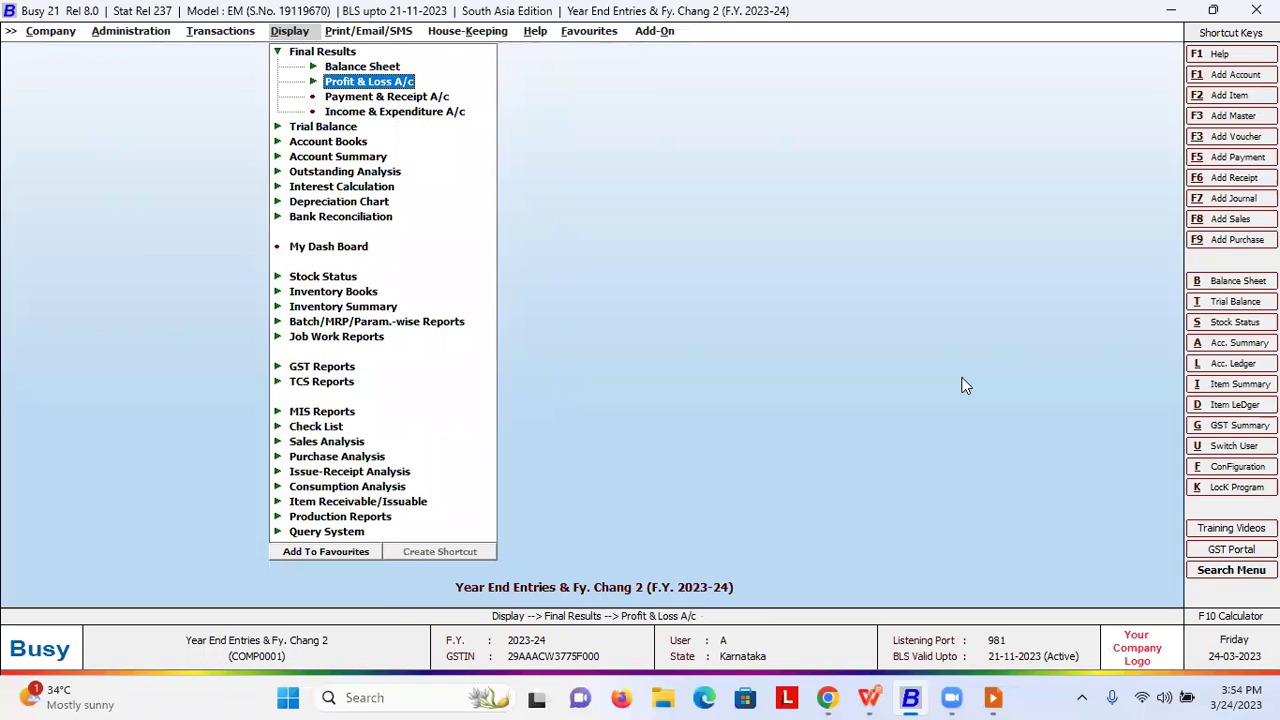
# - Switch the company back to F.Y. 2022-23
pyautogui.press('Left')
pyautogui.press('Left')
pyautogui.press('Down')
pyautogui.press('Up')
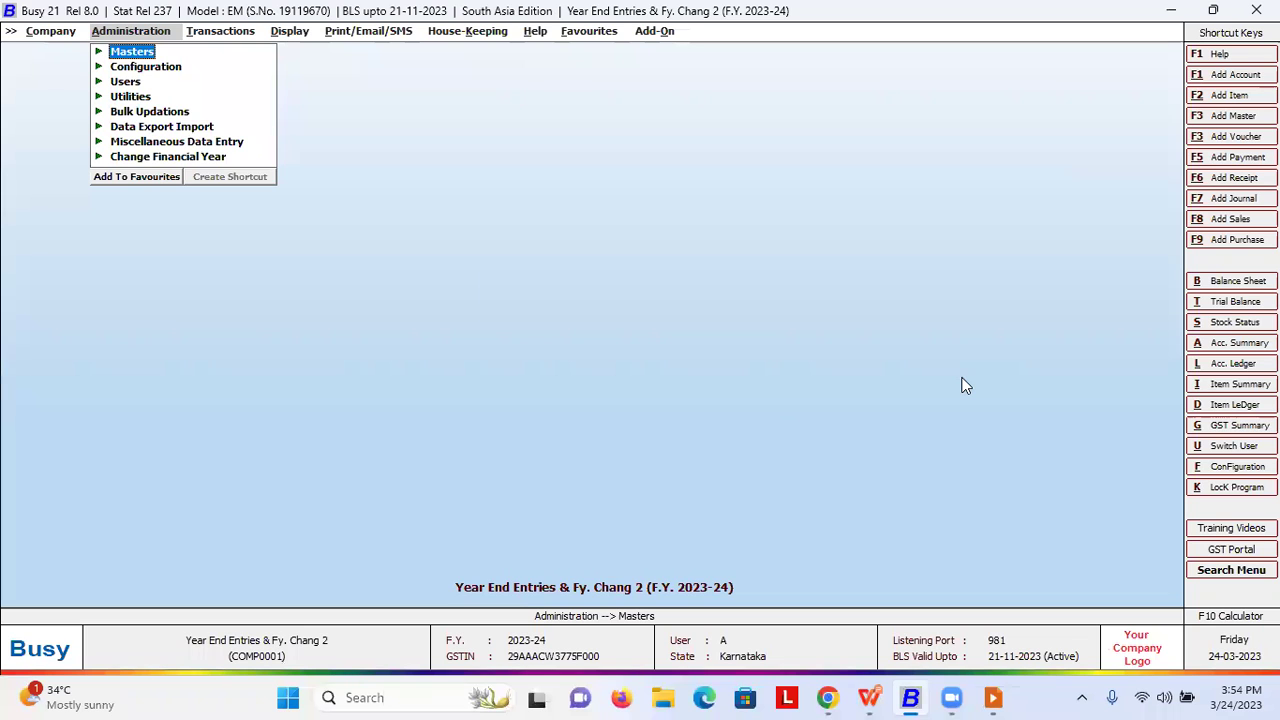
pyautogui.hotkey('ctrl', 'Left')
pyautogui.press('Return')
pyautogui.press('Return')
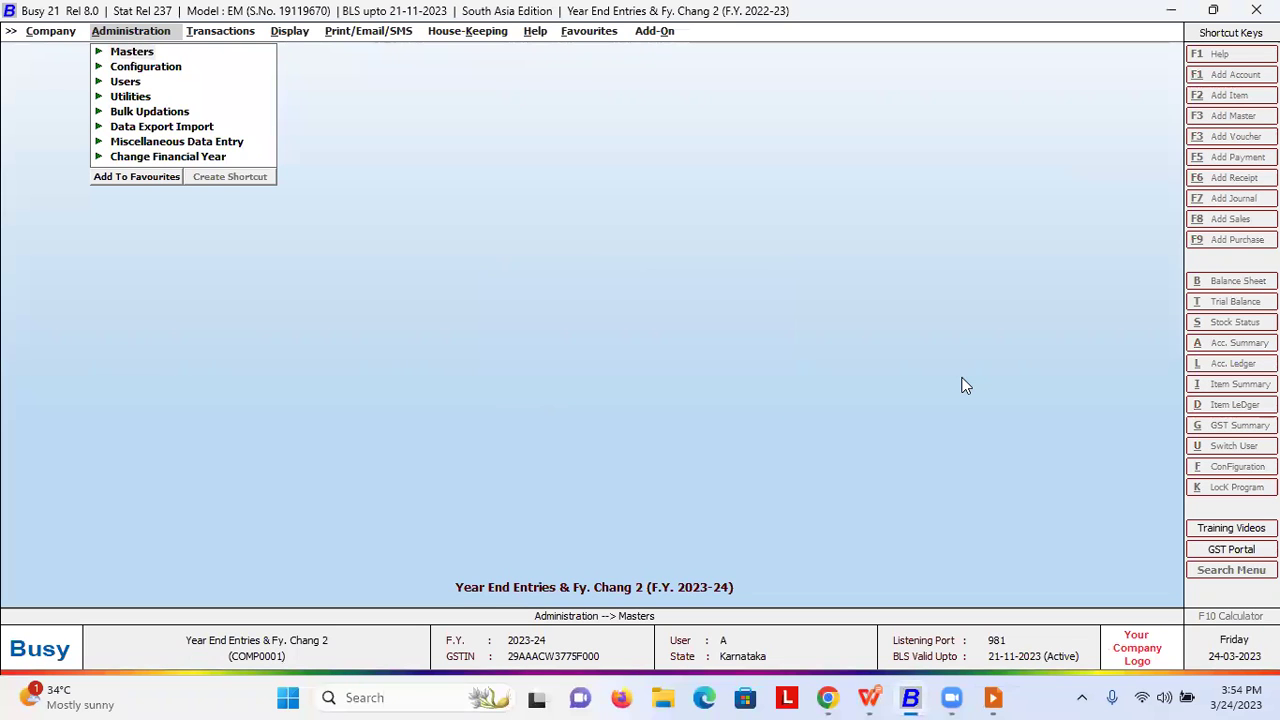
# - Open the Busy Infotech Pvt. Ltd. account master for modification in F.Y. 2022-23
pyautogui.press('Down')
pyautogui.press('Up')
pyautogui.press('Return')
pyautogui.press('Down')
pyautogui.press('Up')
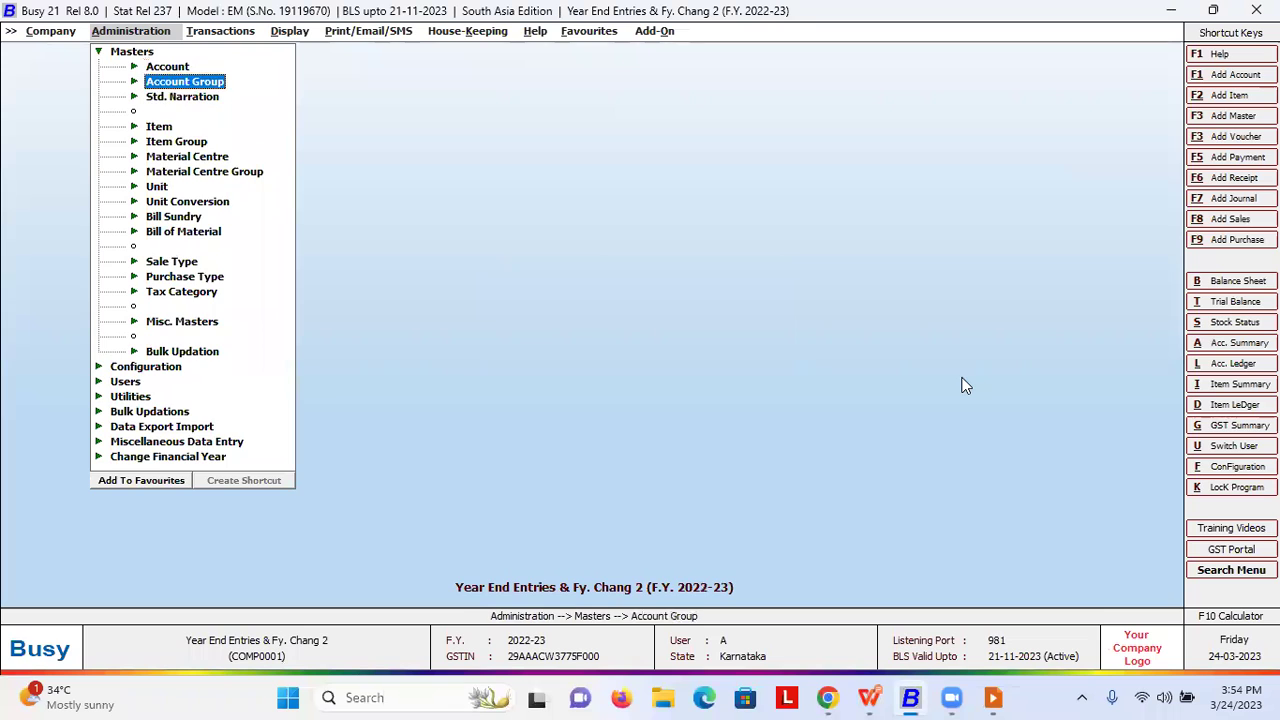
pyautogui.press('Up')
pyautogui.press('Return')
pyautogui.press('Down')
pyautogui.press('Down')
pyautogui.press('Return')
pyautogui.press('Down')
pyautogui.press('Down')
pyautogui.press('Down')
pyautogui.press('Down')
pyautogui.press('Down')
pyautogui.press('Down')
pyautogui.press('Down')
pyautogui.press('Return')
pyautogui.press('Return')
pyautogui.press('Return')
pyautogui.press('Return')
pyautogui.press('Return')
pyautogui.press('Return')
pyautogui.press('Return')
pyautogui.press('Return')
pyautogui.press('Return')
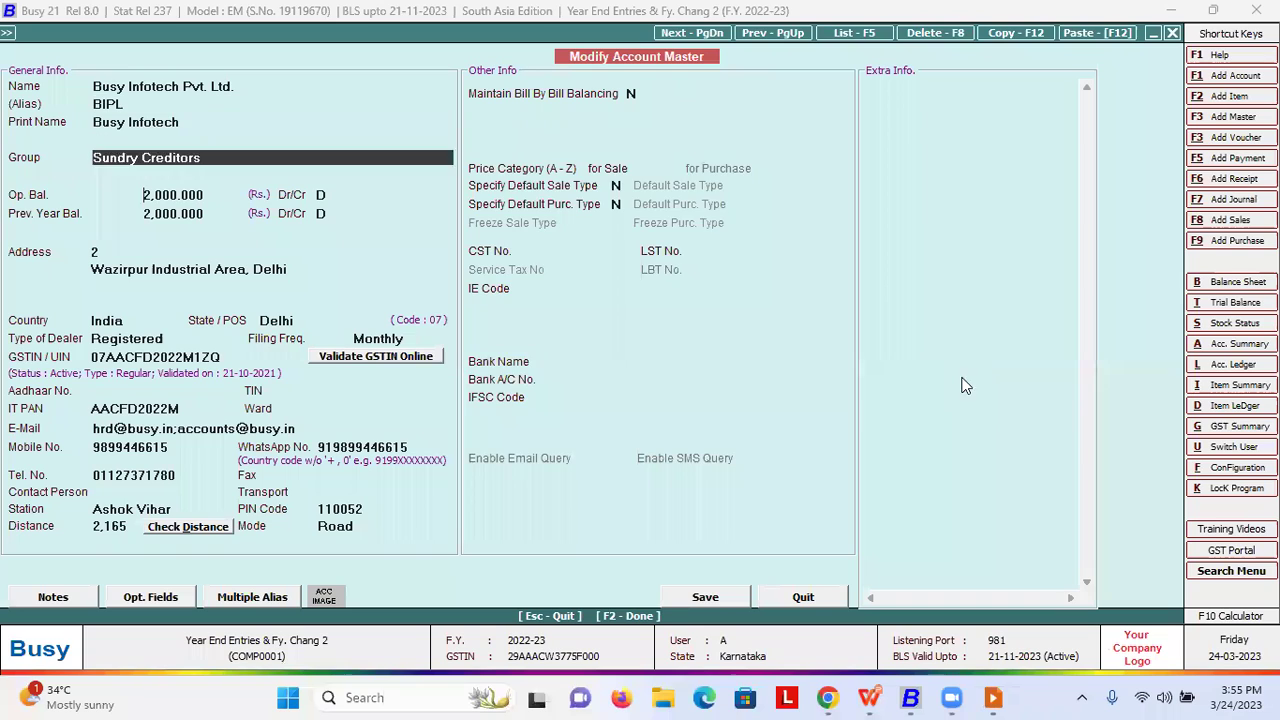
# - Replace the mobile number in the Busy Infotech Pvt. Ltd. account master, save it, and leave account modification
pyautogui.click(176, 447)
pyautogui.write('1111111111')
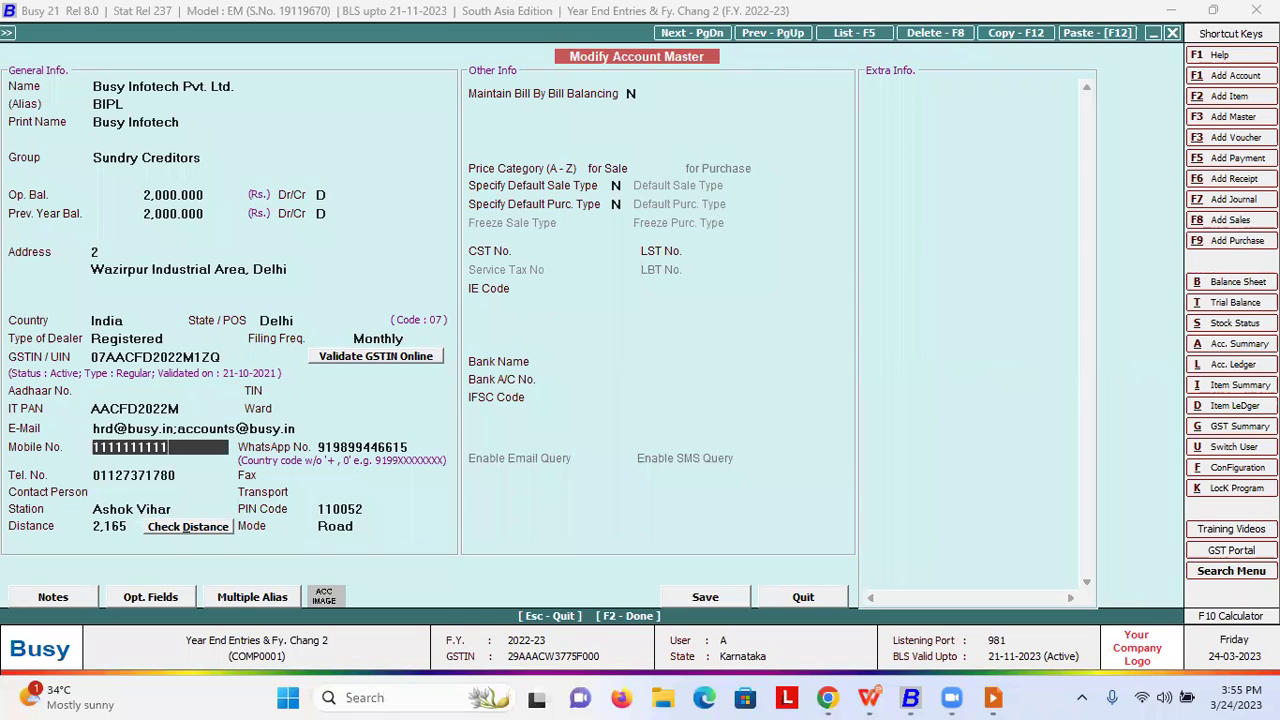
pyautogui.press('F2')
pyautogui.press('Return')
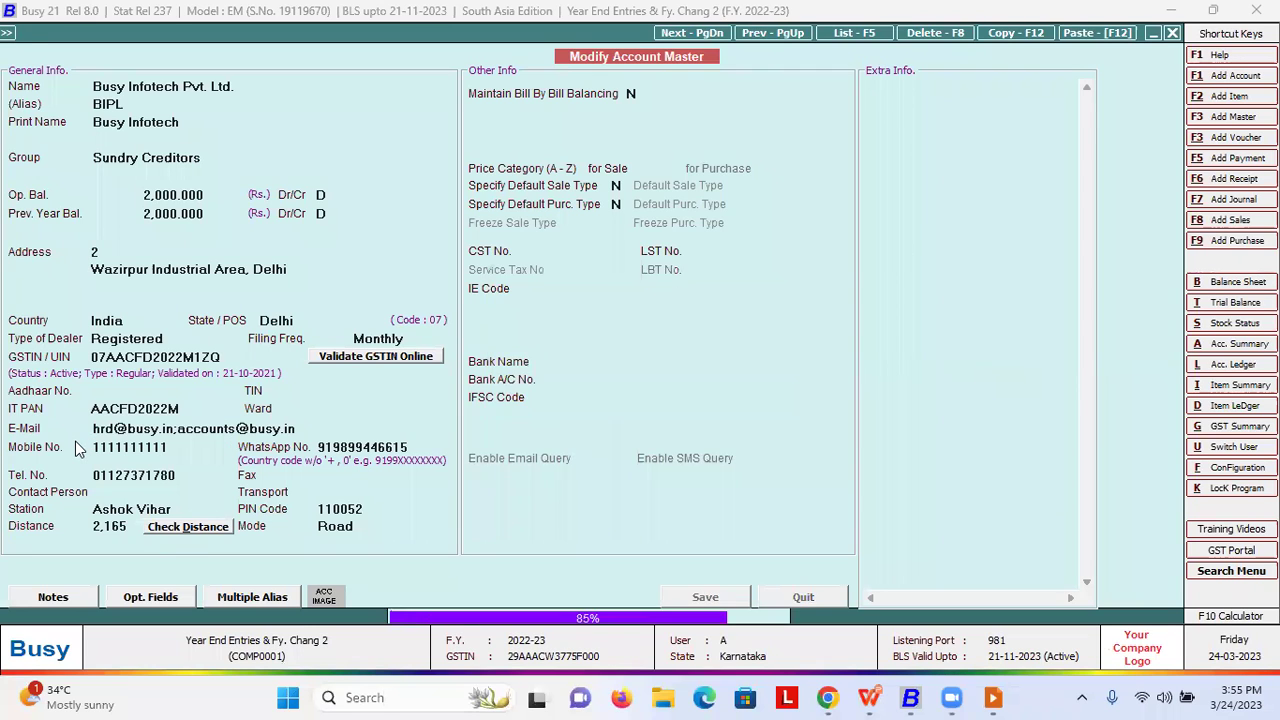
pyautogui.press('Escape')
pyautogui.press('Escape')
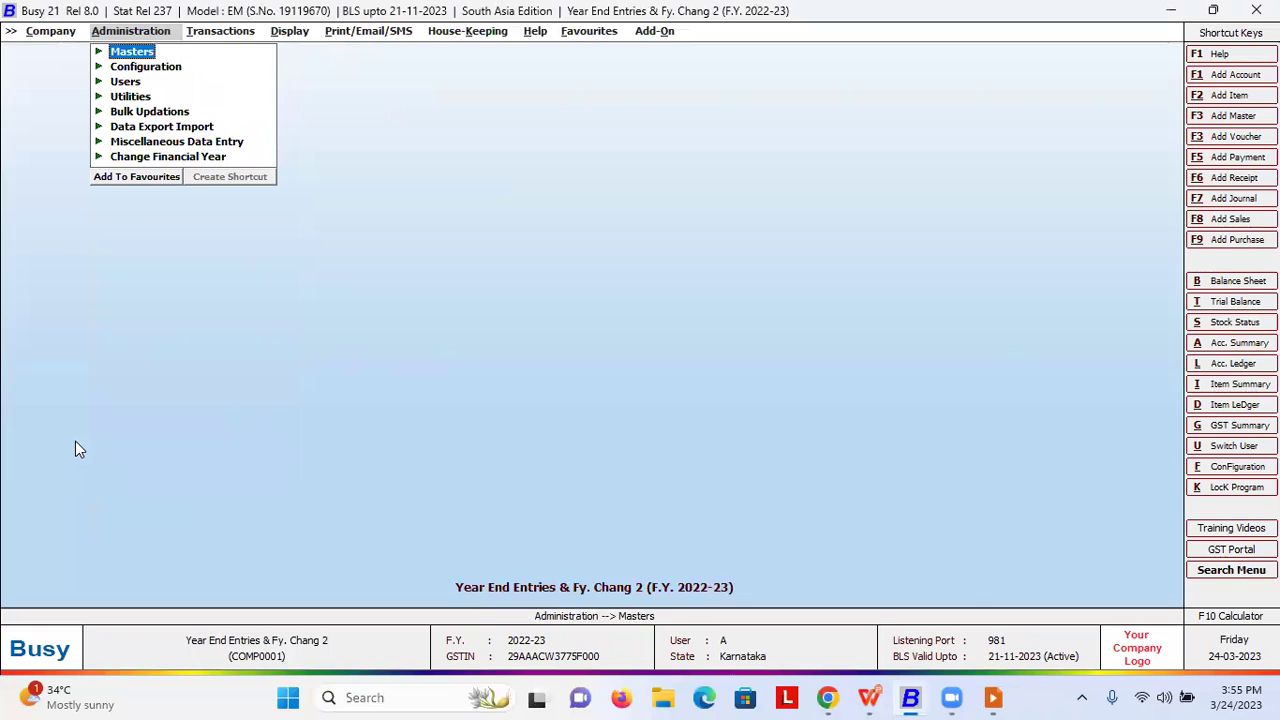
# - Change to the financial year starting 01-04-2023 and choose to carry forward the balances
pyautogui.press('Down')
pyautogui.press('Down')
pyautogui.press('Down')
pyautogui.press('Down')
pyautogui.press('Down')
pyautogui.press('Down')
pyautogui.press('Down')
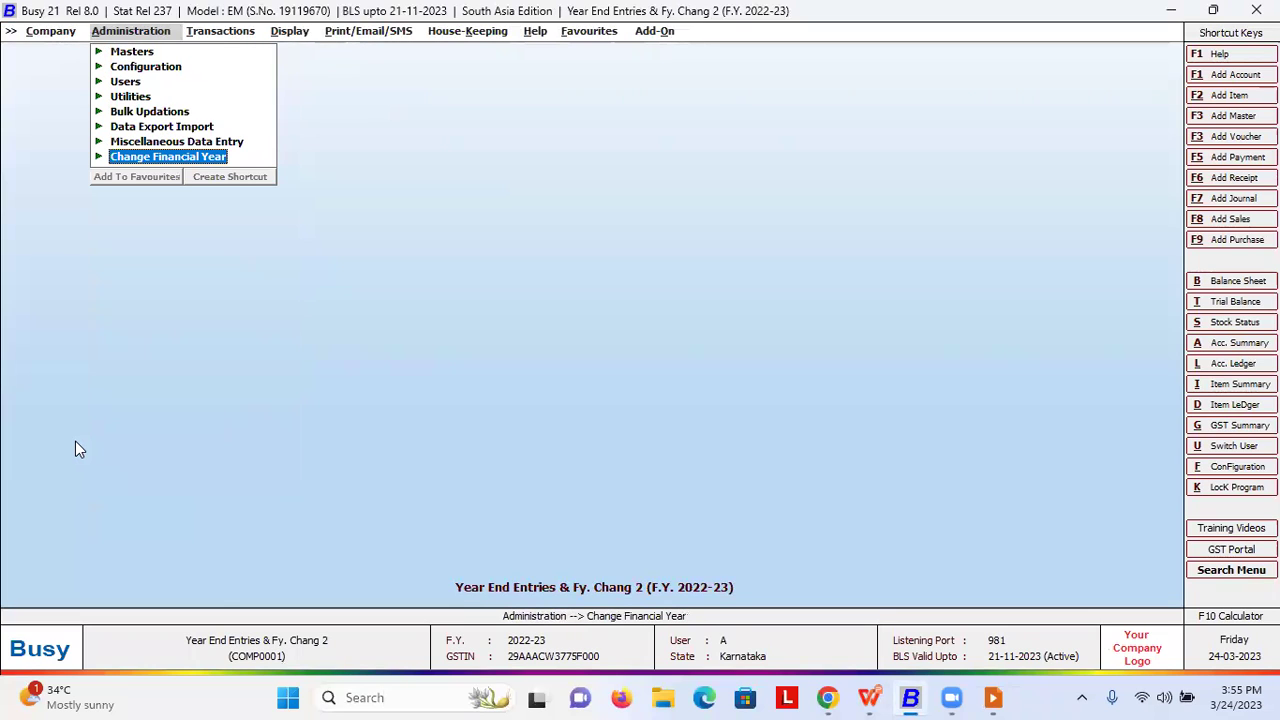
pyautogui.press('Return')
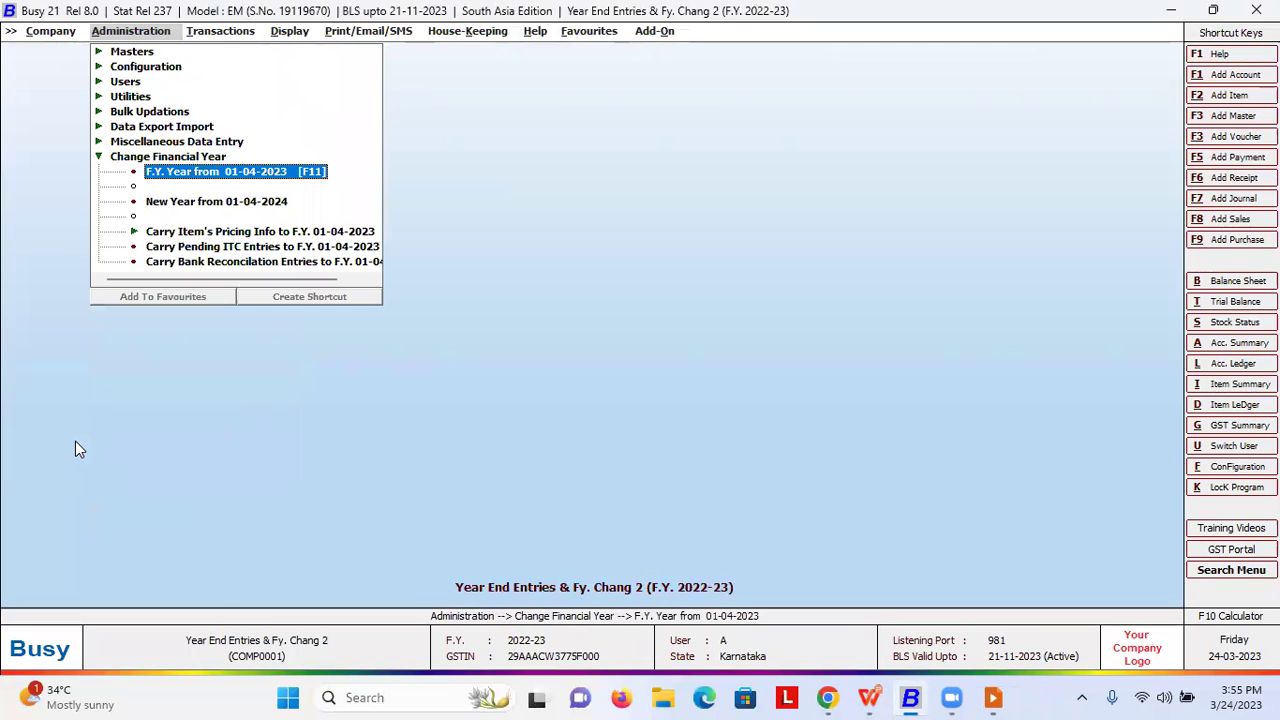
pyautogui.press('Return')
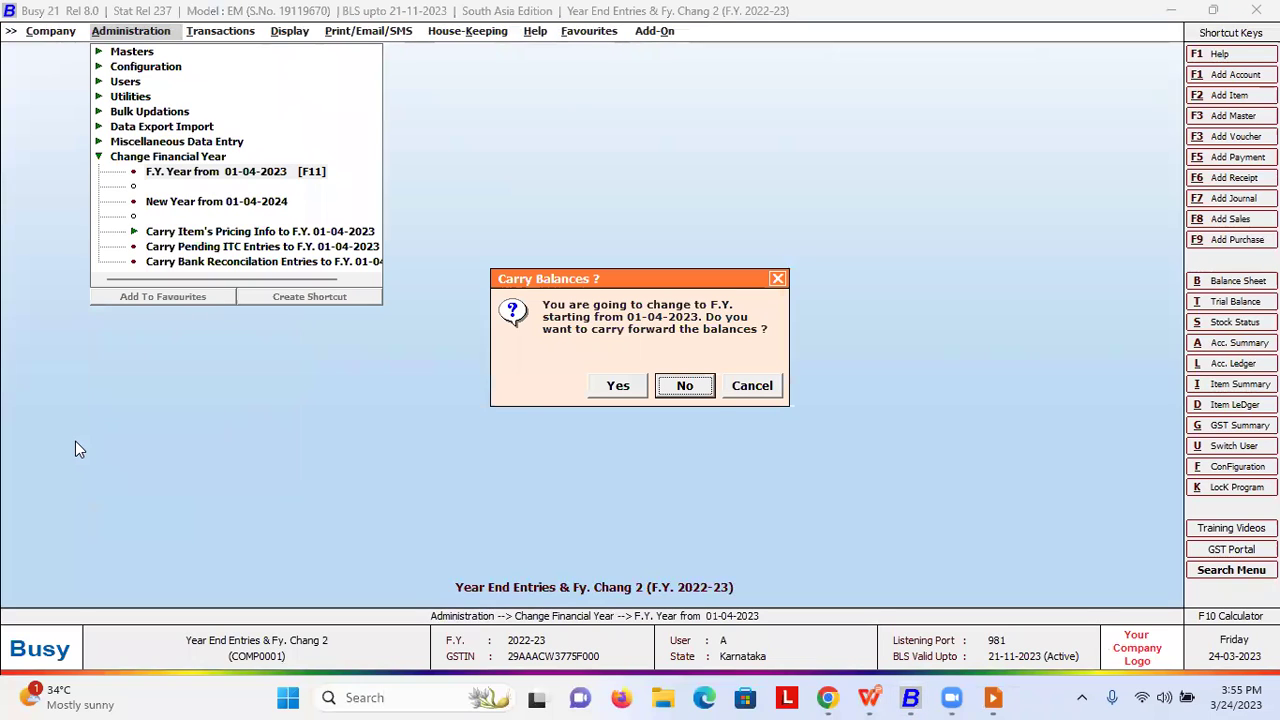
pyautogui.press('Left')
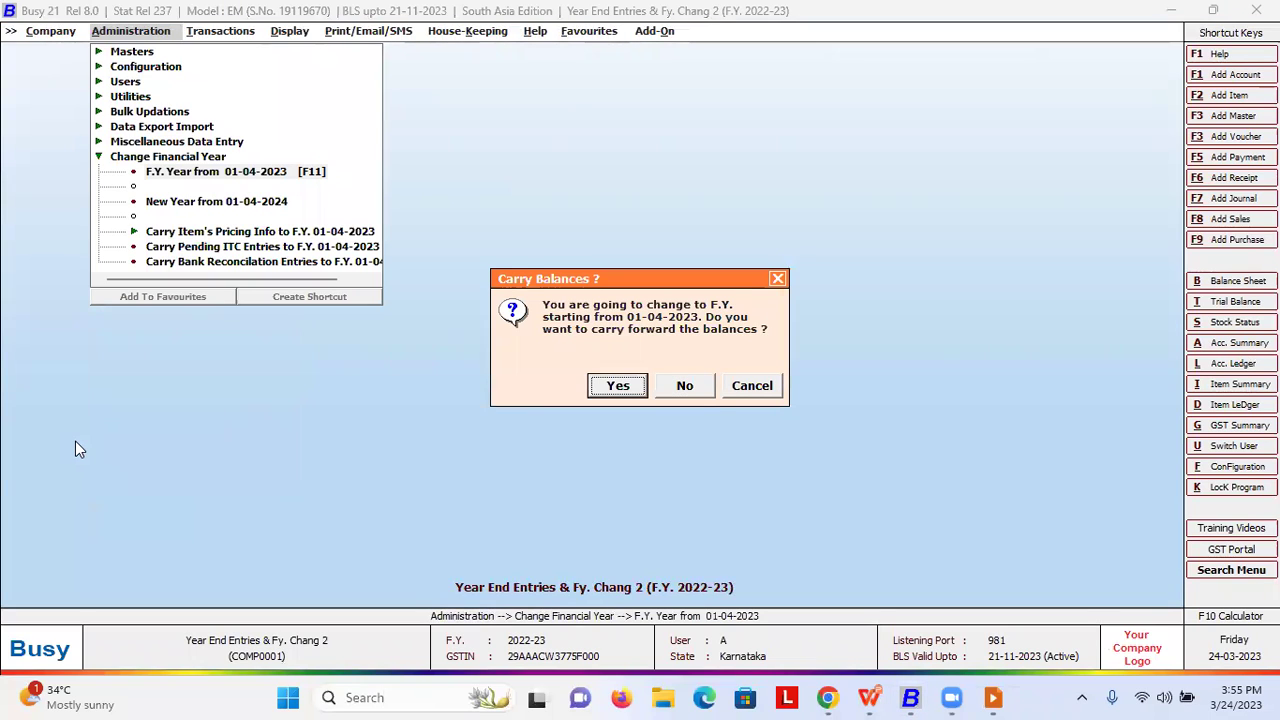
pyautogui.press('Return')
pyautogui.press('Left')
pyautogui.press('Right')
pyautogui.press('Left')
pyautogui.press('Return')
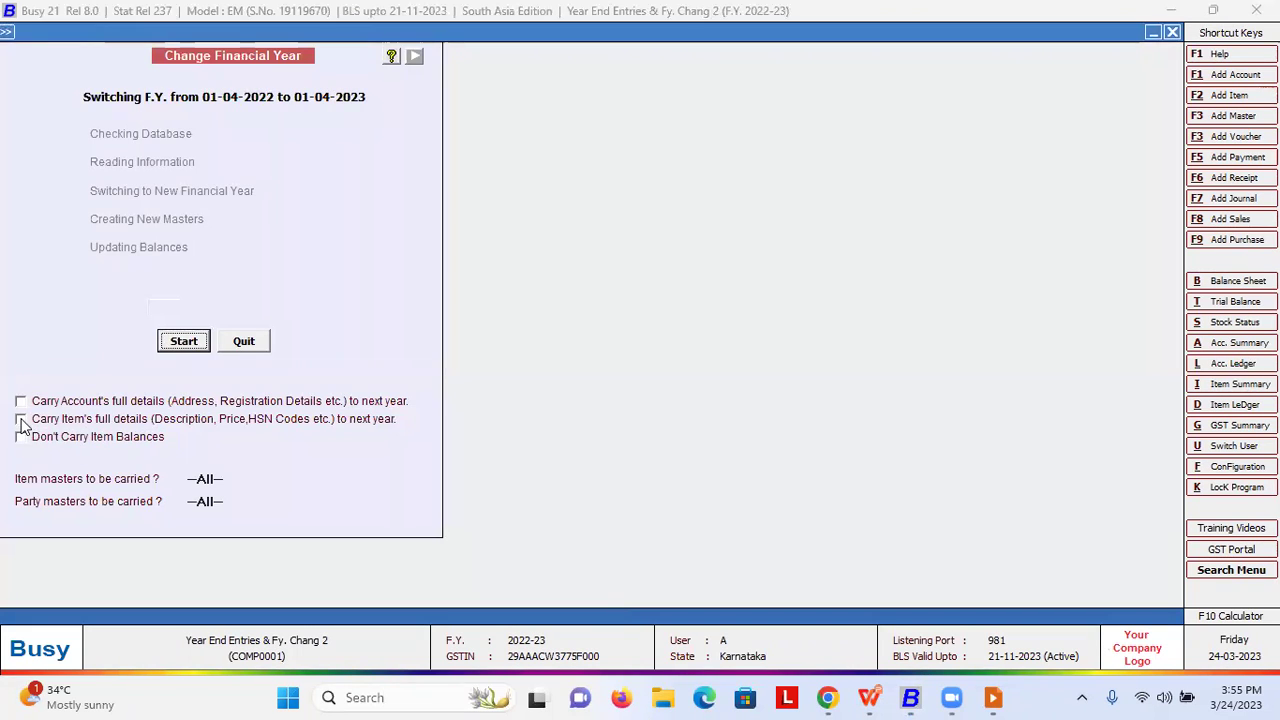
# - Enable only carrying the account's full details to next year, leave item details off, and run the financial year change
pyautogui.click(132, 428)
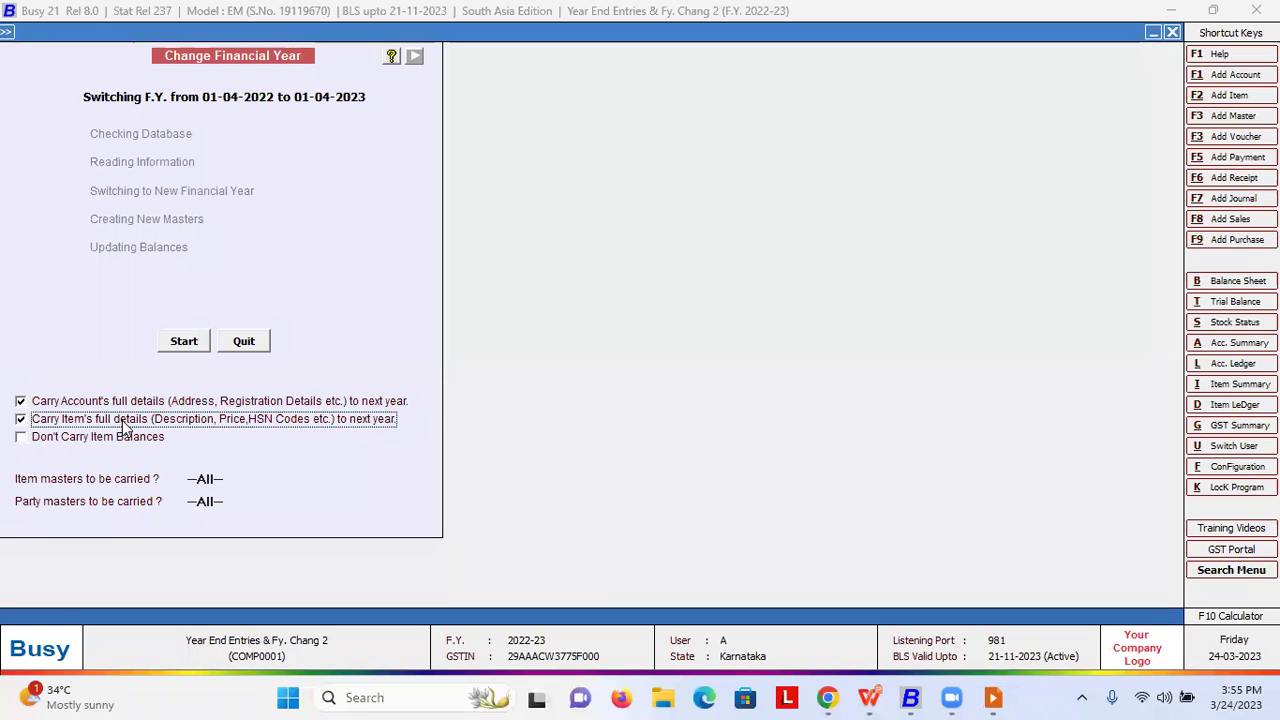
pyautogui.click(126, 428)
pyautogui.click(199, 347)
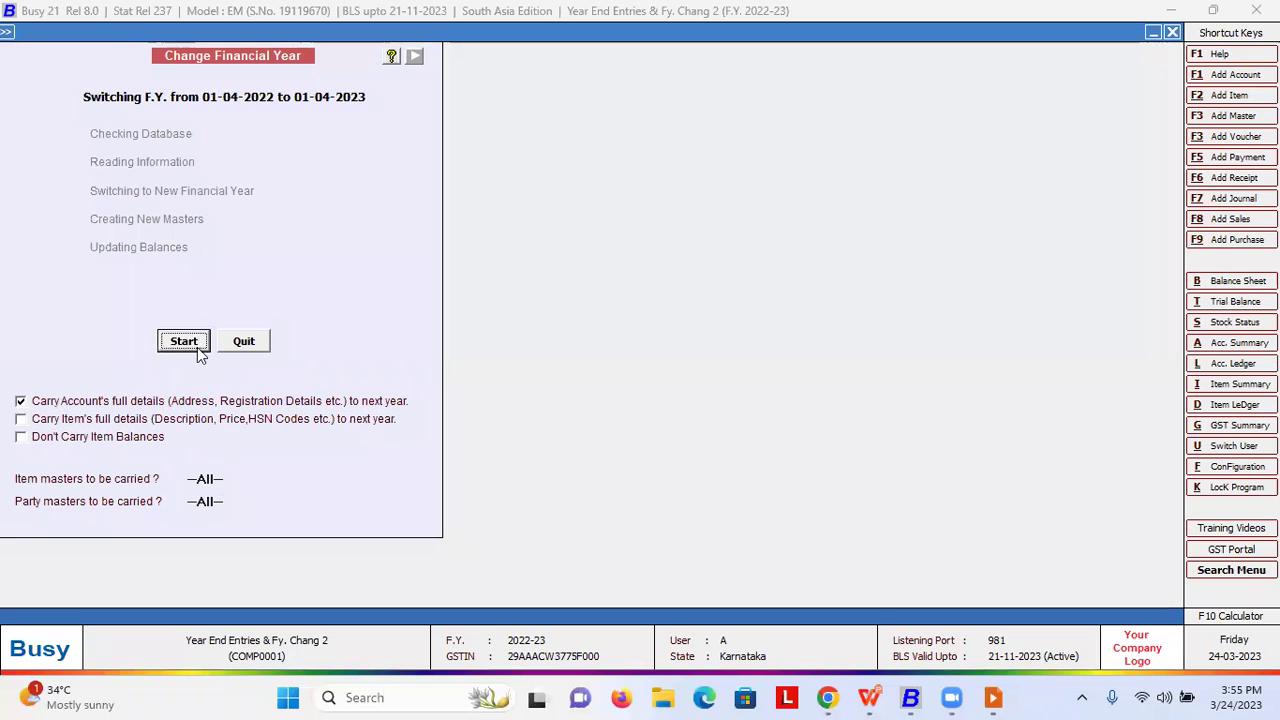
pyautogui.click(680, 396)
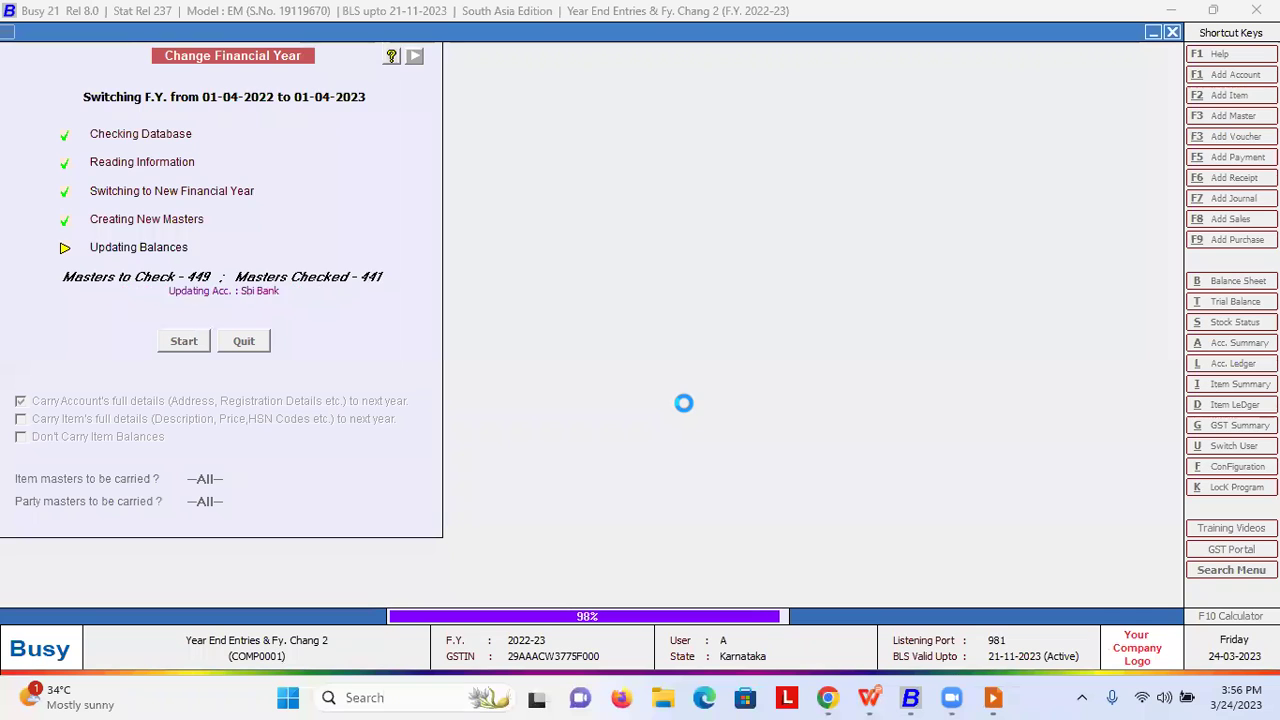
pyautogui.press('Return')
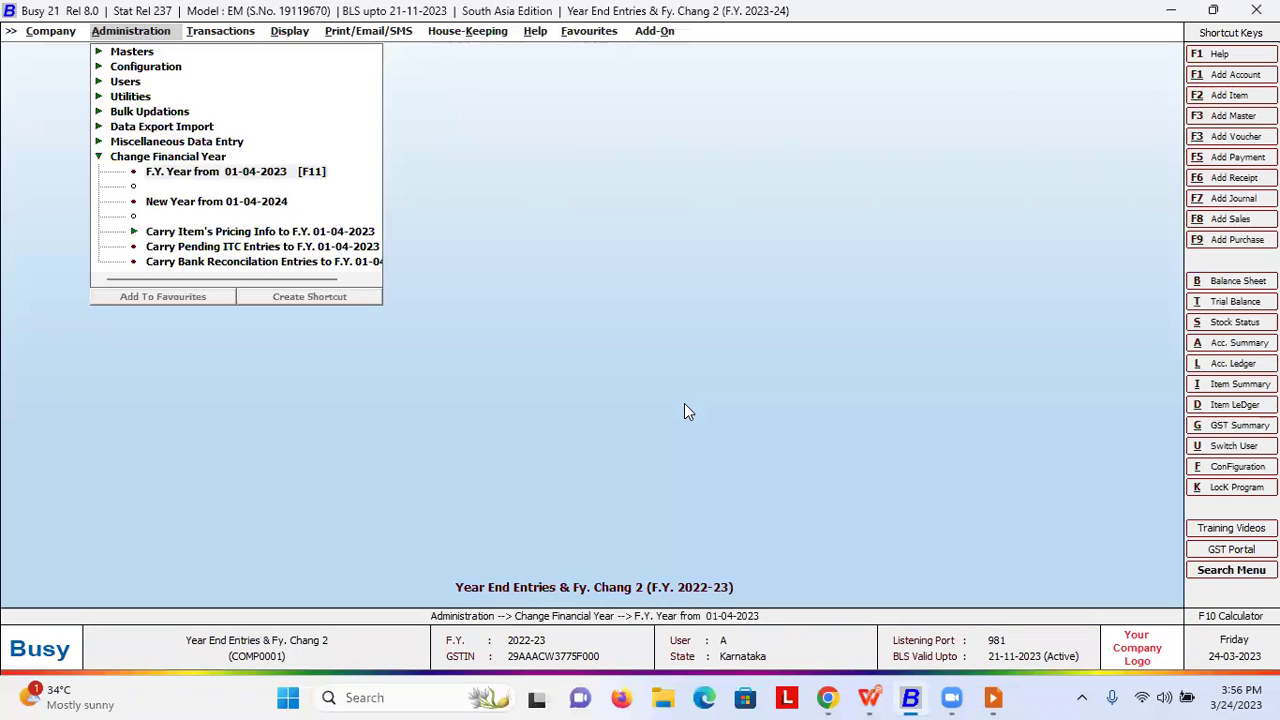
# - Switch to the WPS slide show, advance to the slide on reflecting opening stock in the Balance Sheet, and return to Busy
pyautogui.hotkey('alt', 'Tab')
pyautogui.hotkey('alt', 'Tab')
pyautogui.hotkey('alt', 'Tab')
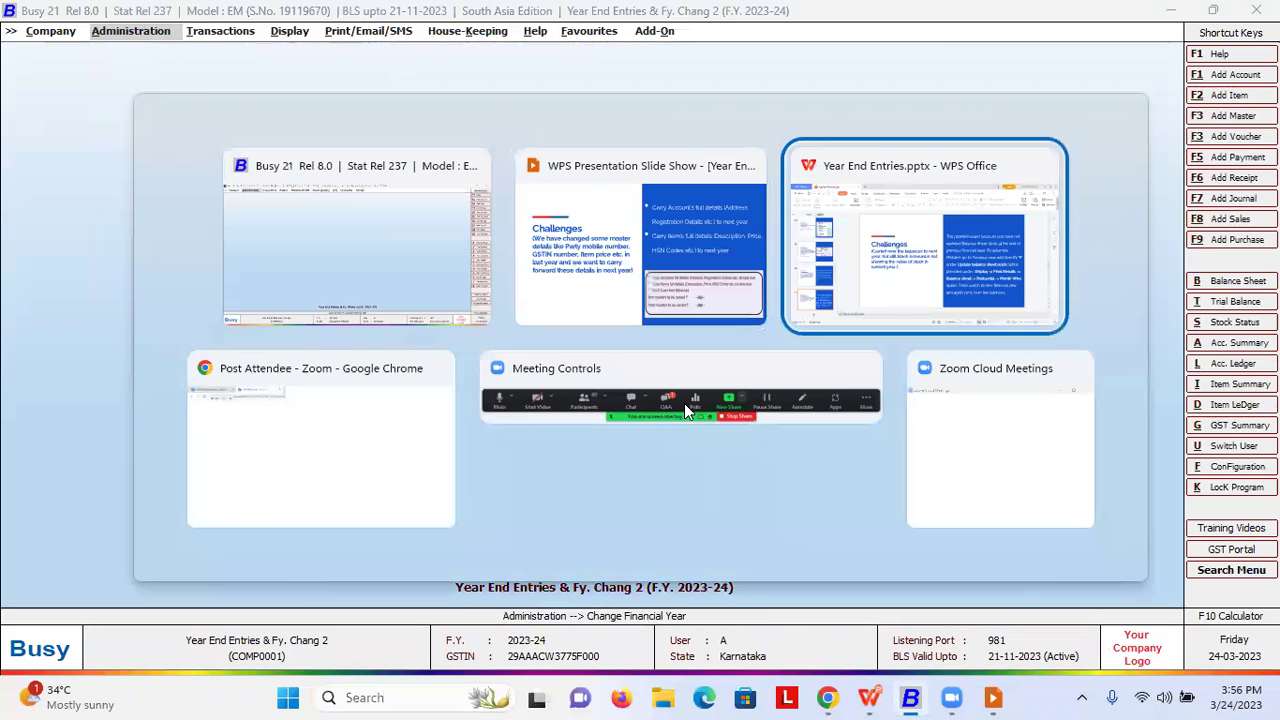
pyautogui.hotkey('alt', 'Tab')
pyautogui.hotkey('alt', 'Tab')
pyautogui.hotkey('alt', 'Tab')
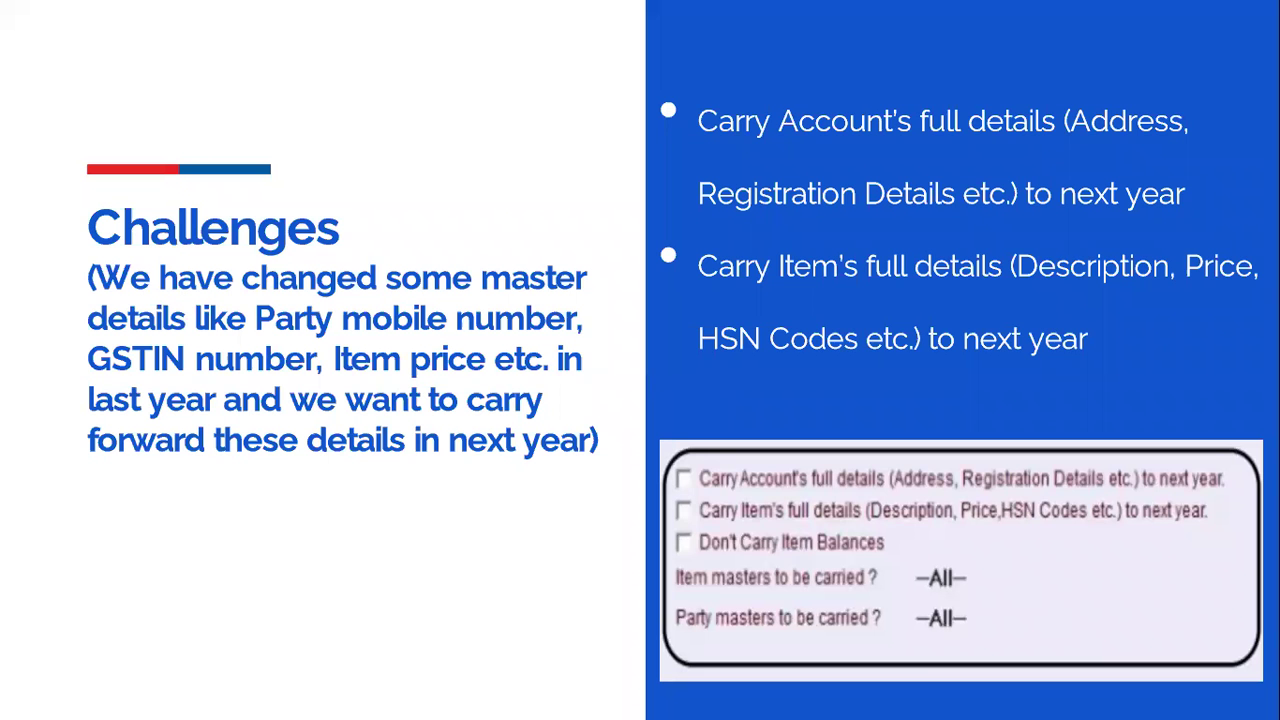
pyautogui.press('Right')
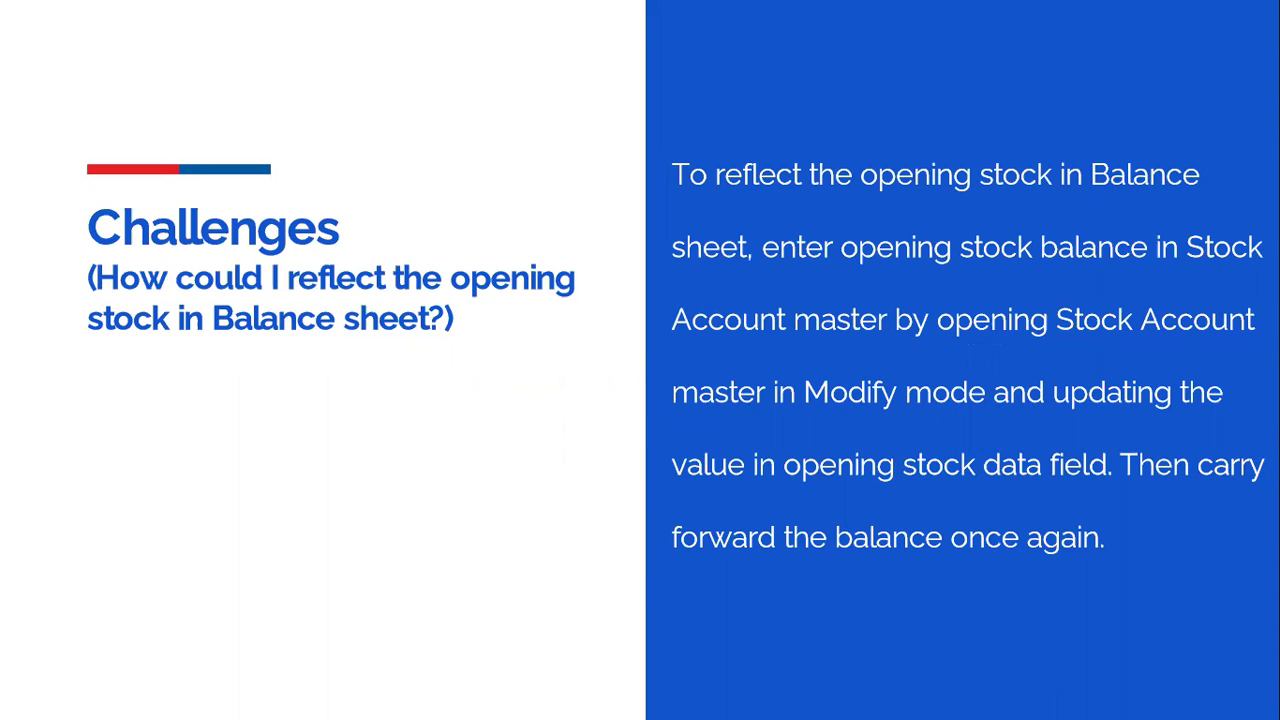
pyautogui.hotkey('alt', 'Tab')
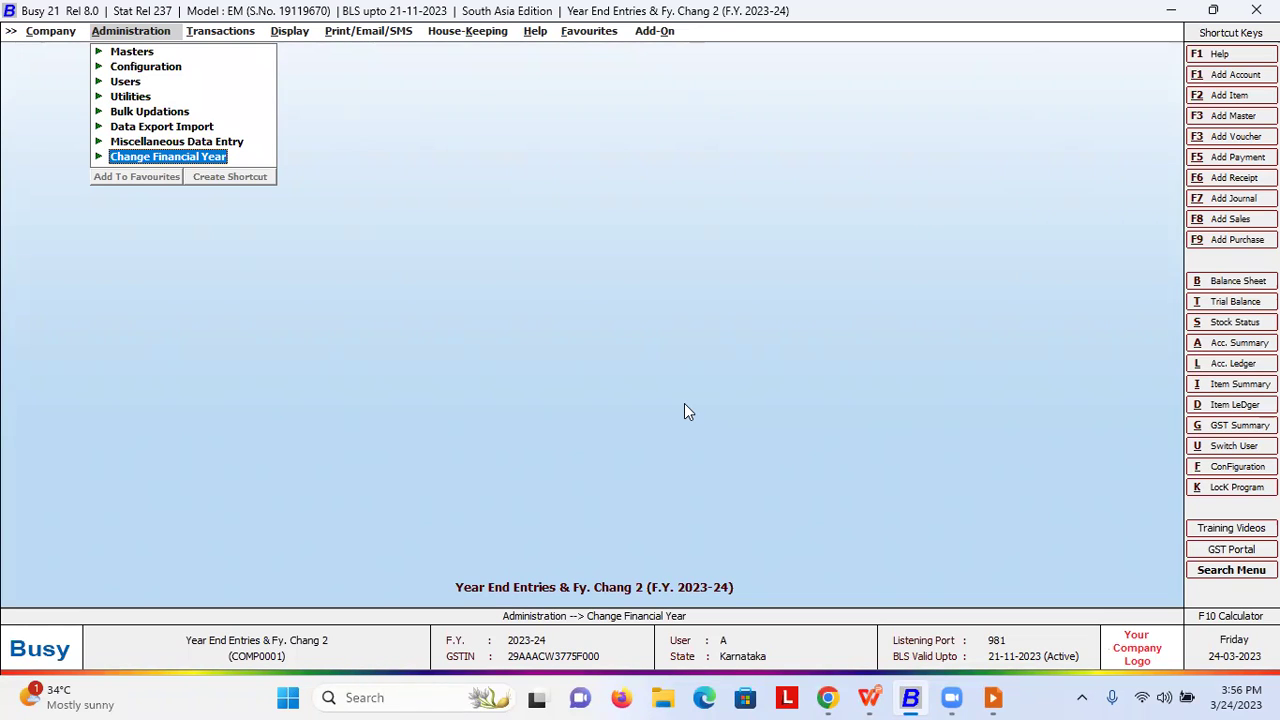
# - Open the Busy Infotech Pvt. Ltd. account master (alias BIPL) for modification in F.Y. 2023-24
pyautogui.press('Up')
pyautogui.press('Up')
pyautogui.press('Up')
pyautogui.press('Up')
pyautogui.press('Up')
pyautogui.press('Up')
pyautogui.press('Up')
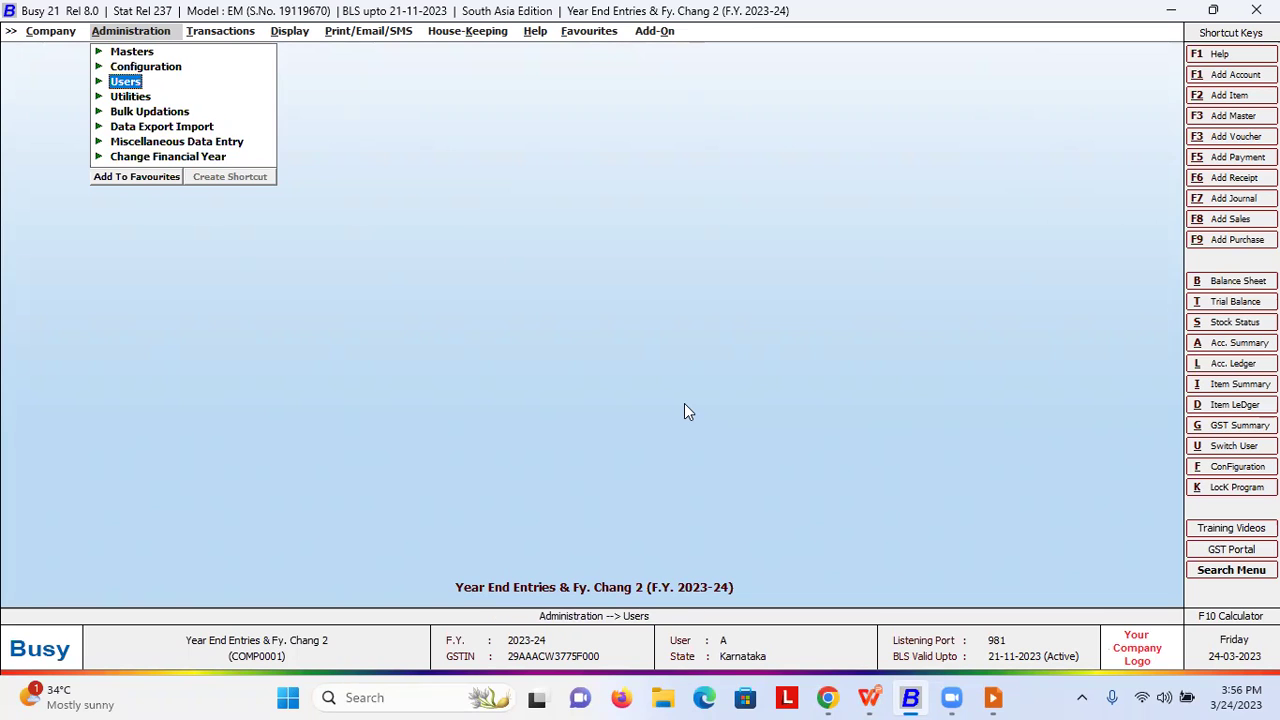
pyautogui.press('Return')
pyautogui.press('Down')
pyautogui.press('Up')
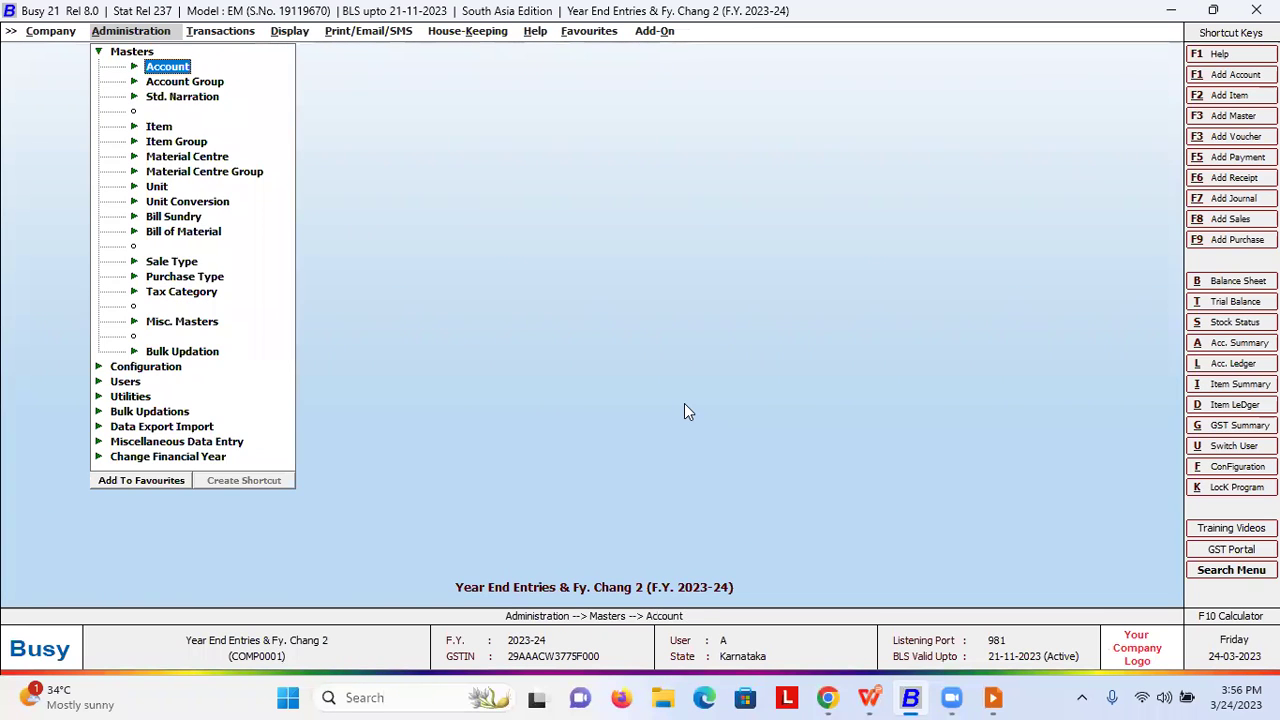
pyautogui.press('Return')
pyautogui.press('Down')
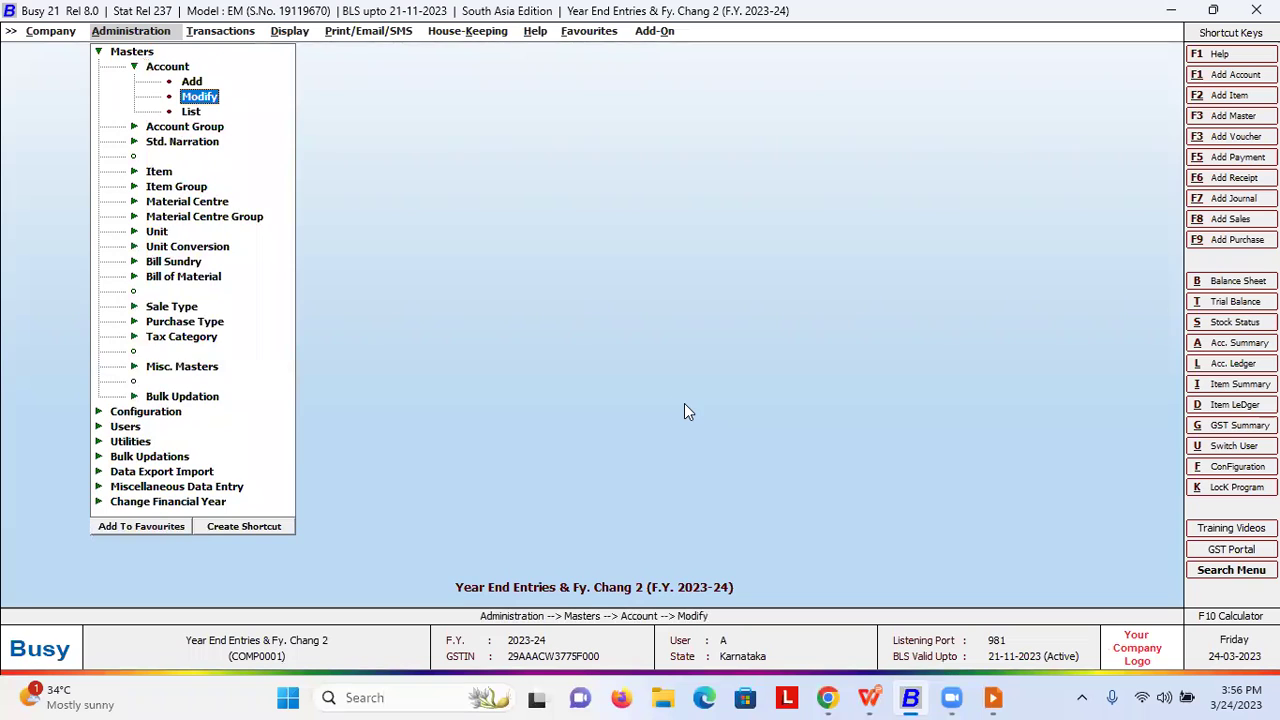
pyautogui.press('Return')
pyautogui.press('Down')
pyautogui.press('Down')
pyautogui.press('Down')
pyautogui.press('Down')
pyautogui.press('Down')
pyautogui.press('Down')
pyautogui.press('Down')
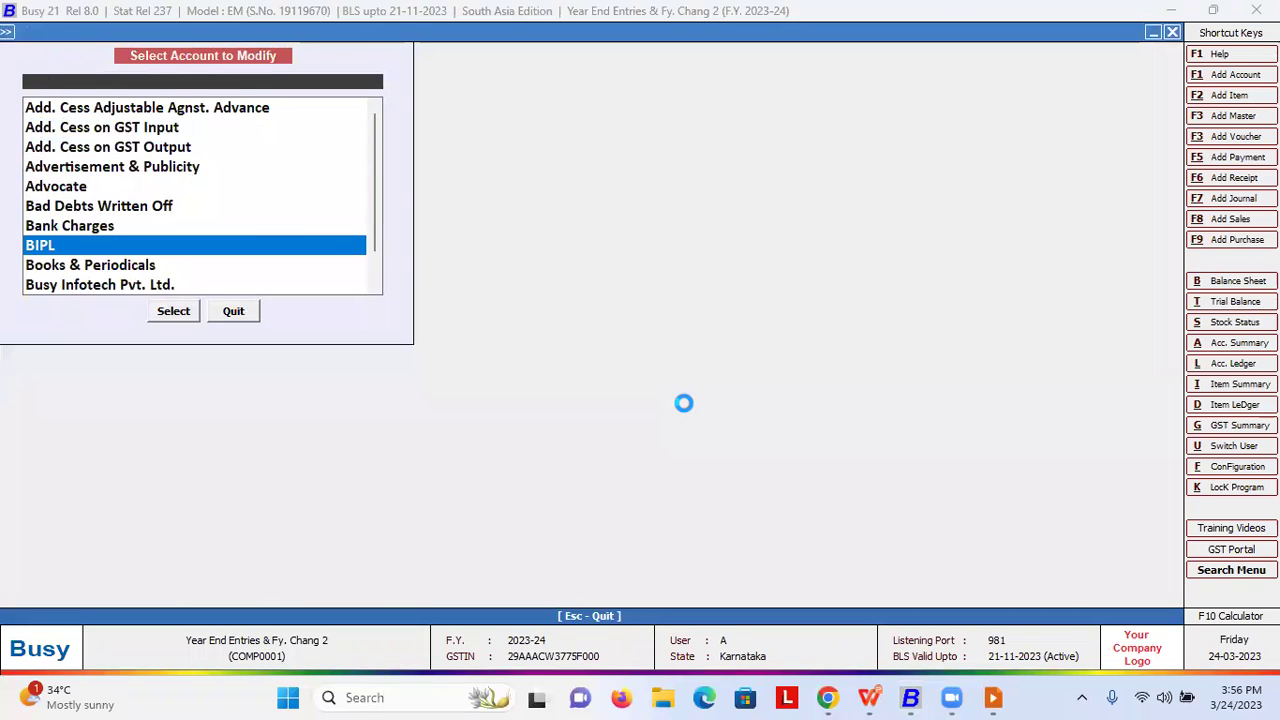
pyautogui.press('Return')
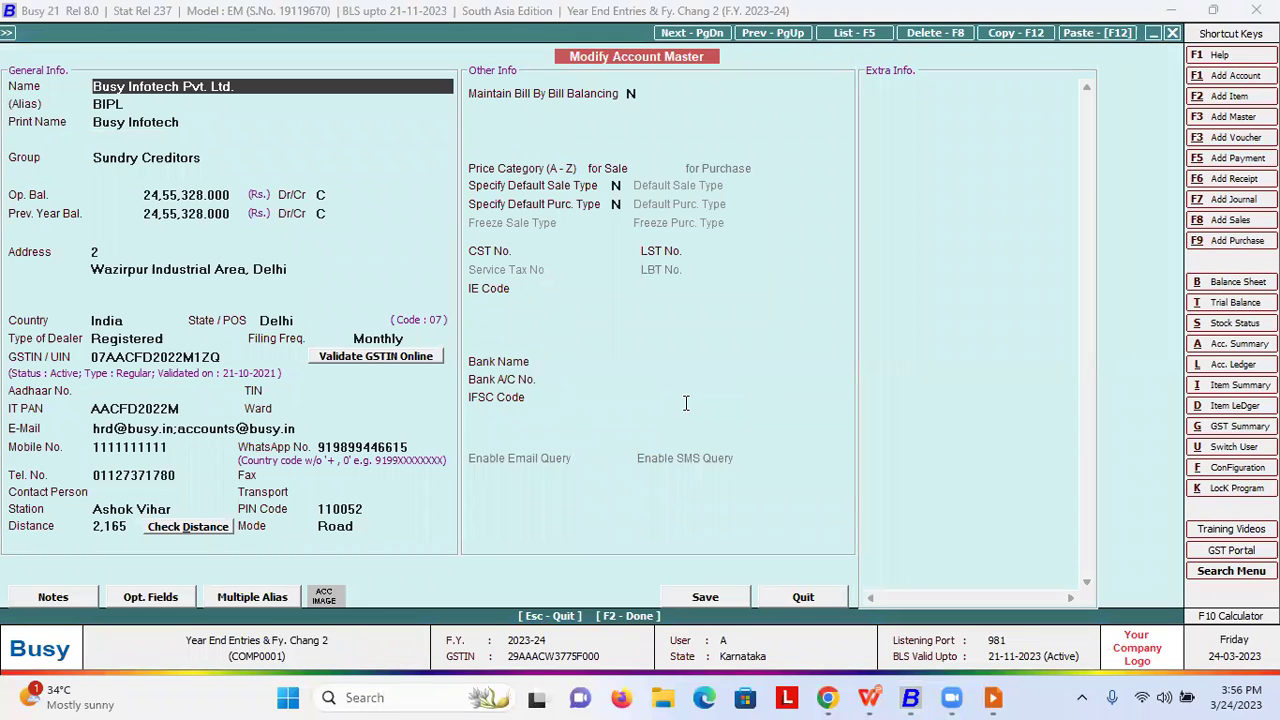
# - Check the opening balance in the account master and leave it without making changes
pyautogui.press('Return')
pyautogui.press('Return')
pyautogui.press('Return')
pyautogui.press('Return')
pyautogui.press('Return')
pyautogui.press('Return')
pyautogui.press('Return')
pyautogui.press('Return')
pyautogui.press('Return')
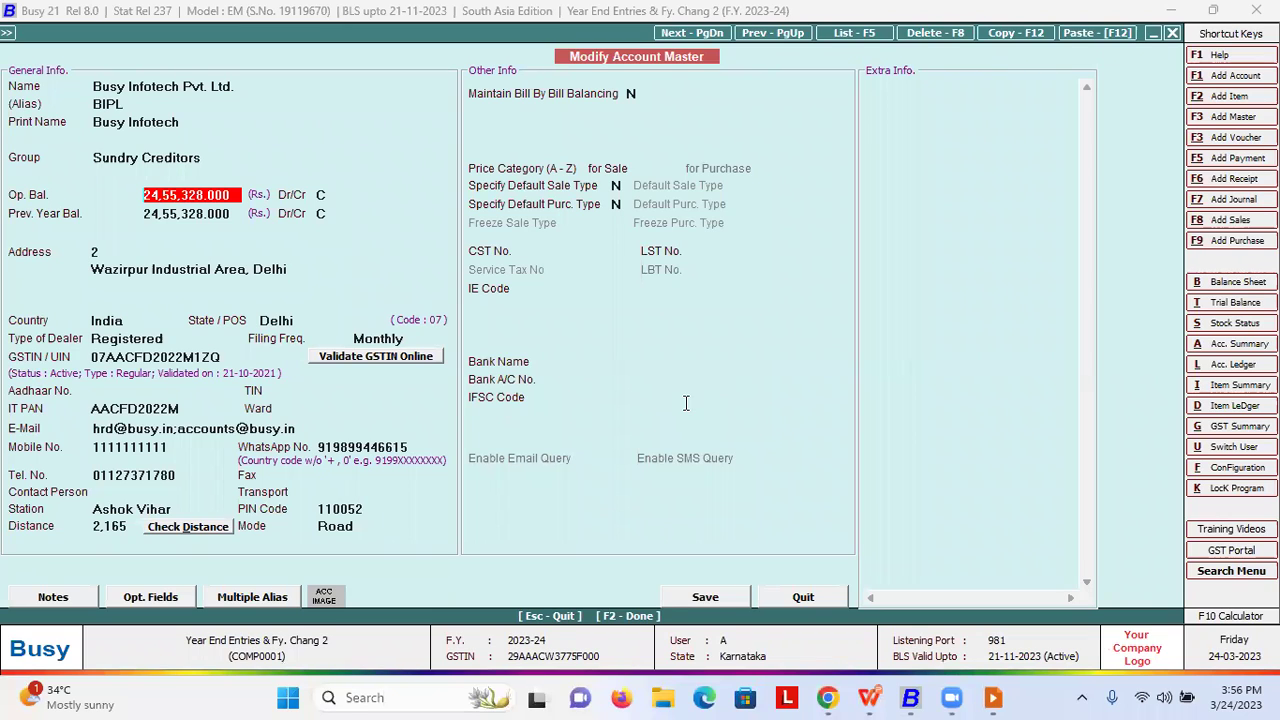
pyautogui.press('Escape')
pyautogui.press('Return')
pyautogui.press('Escape')
# - Switch the company from F.Y. 2023-24 to F.Y. 2022-23
pyautogui.press('pageup')
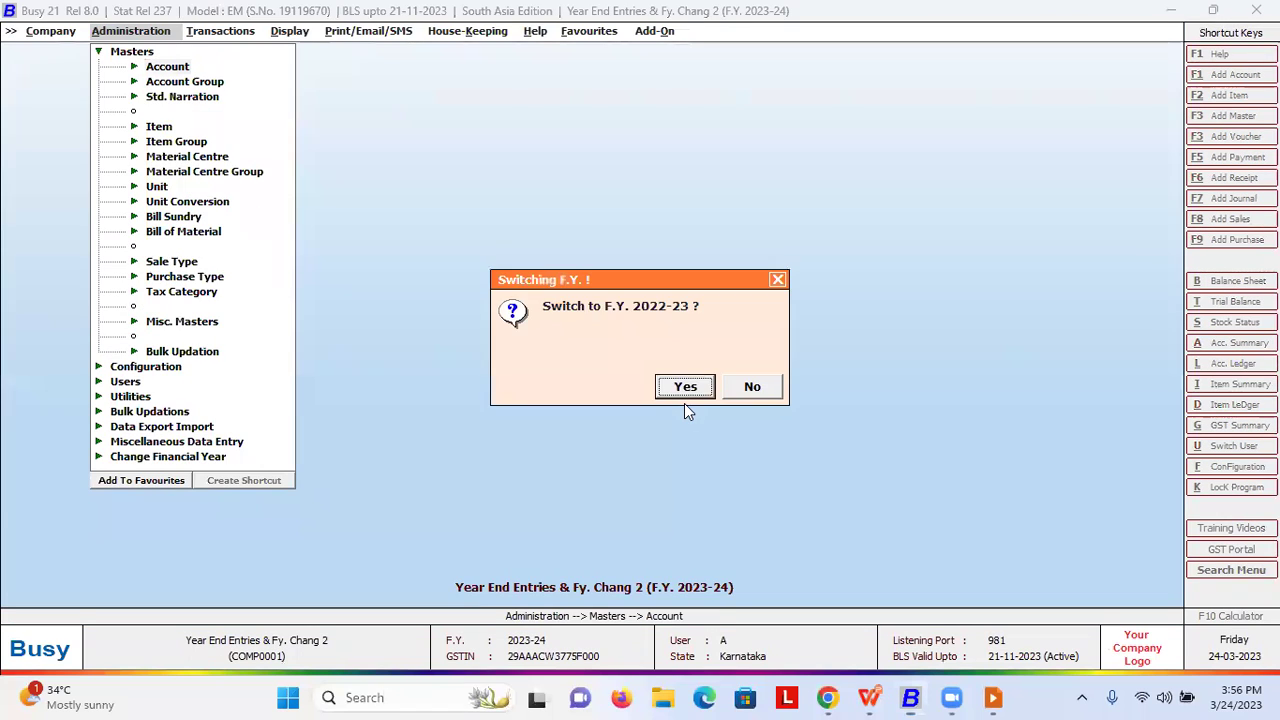
pyautogui.press('Return')
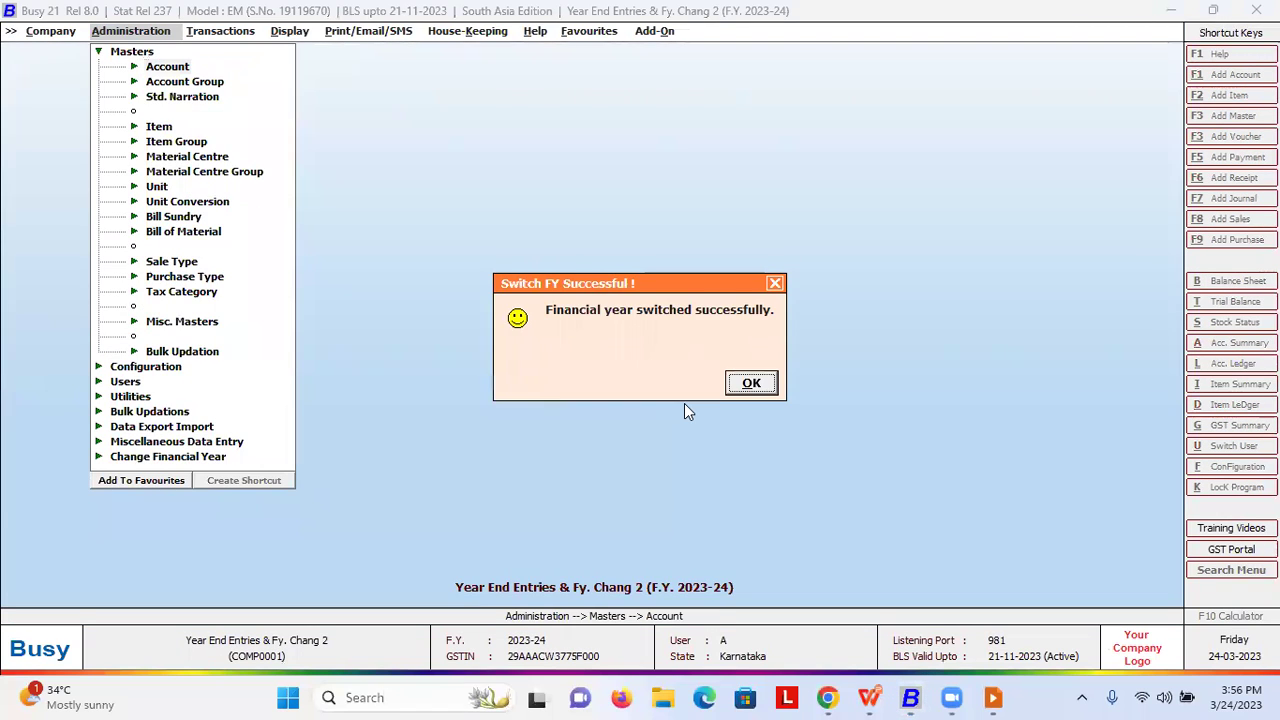
pyautogui.press('Return')
# - Set the opening balance of the Busy Infotech Pvt. Ltd. account to 3000, save the master, and leave account modification
pyautogui.press('Return')
pyautogui.press('Down')
pyautogui.press('Down')
pyautogui.press('Down')
pyautogui.press('Down')
pyautogui.press('Down')
pyautogui.press('Down')
pyautogui.press('Down')
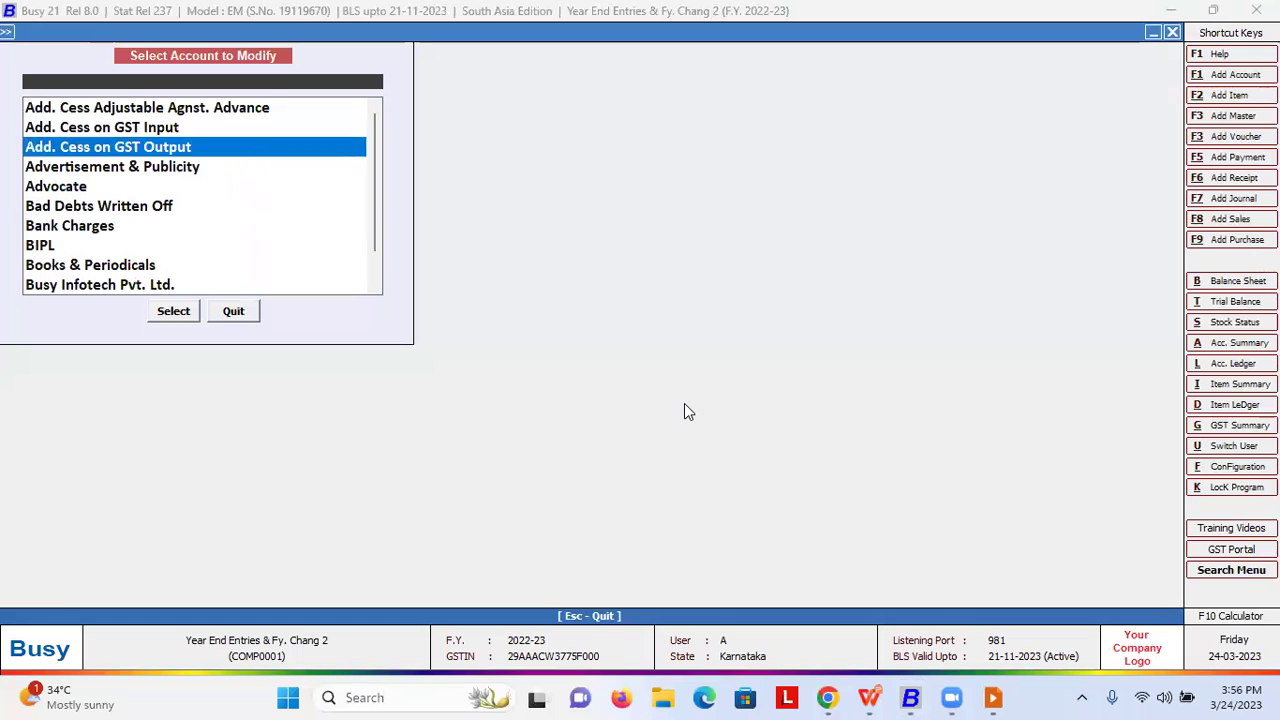
pyautogui.press('Return')
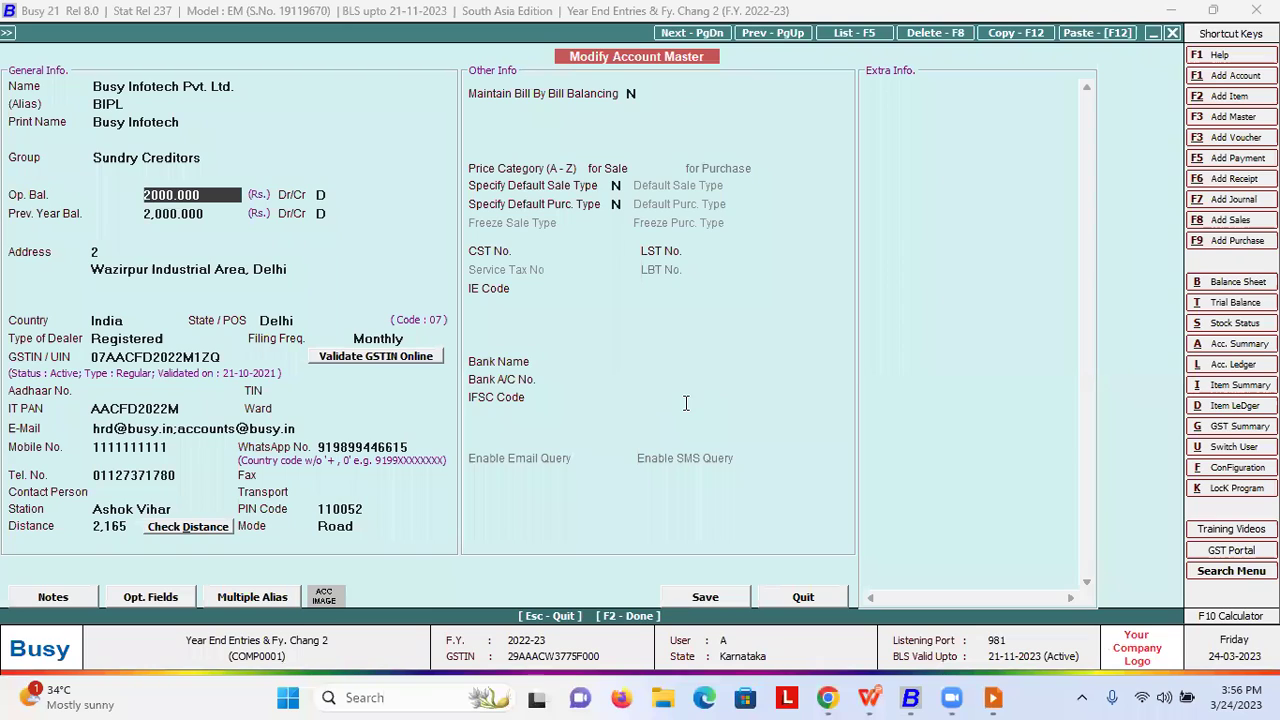
pyautogui.write('3000')
pyautogui.press('Return')
pyautogui.press('F2')
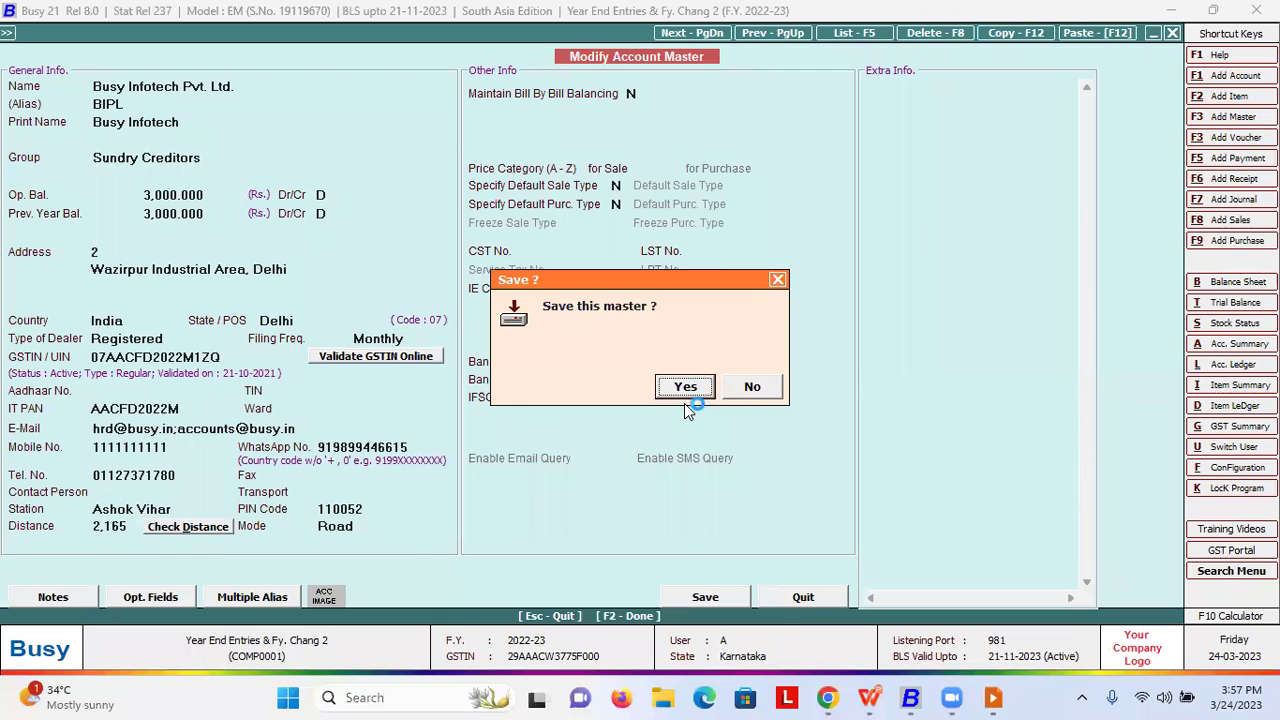
pyautogui.click(687, 404)
pyautogui.press('Escape')
pyautogui.press('Escape')
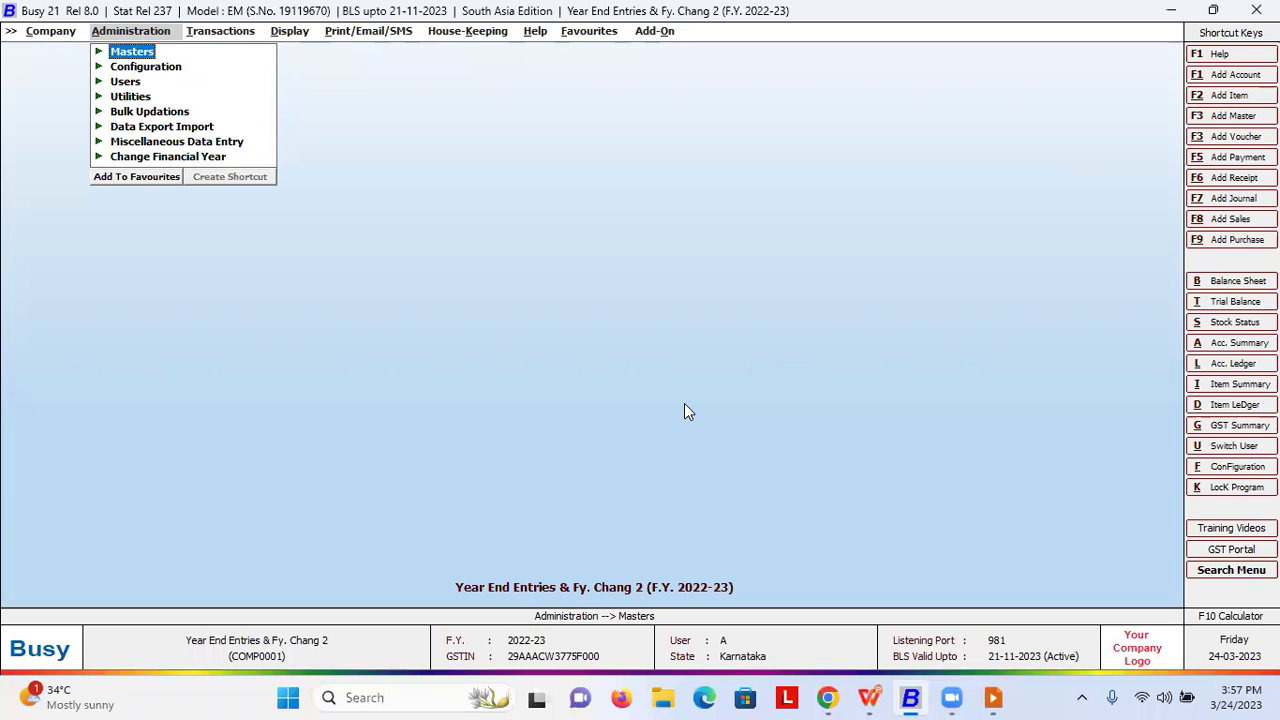
# - Switch the company forward to F.Y. 2023-24
pyautogui.press('Right')
pyautogui.press('Right')
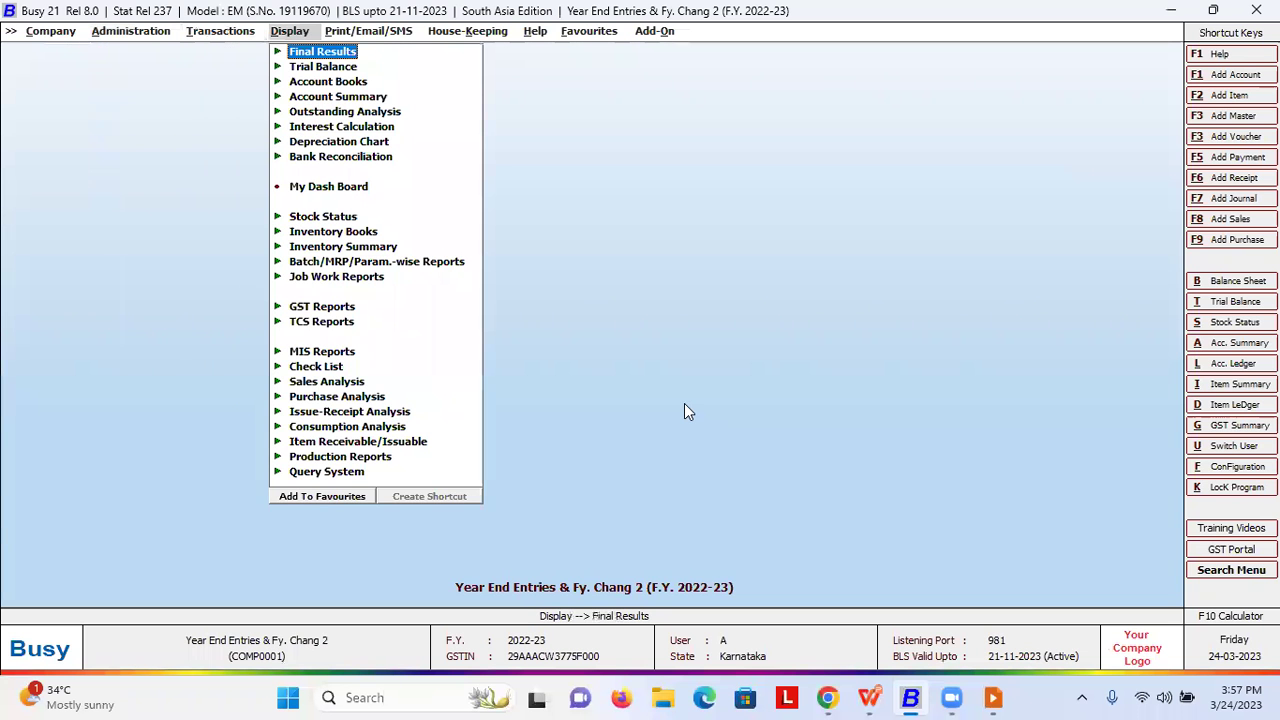
pyautogui.press('Return')
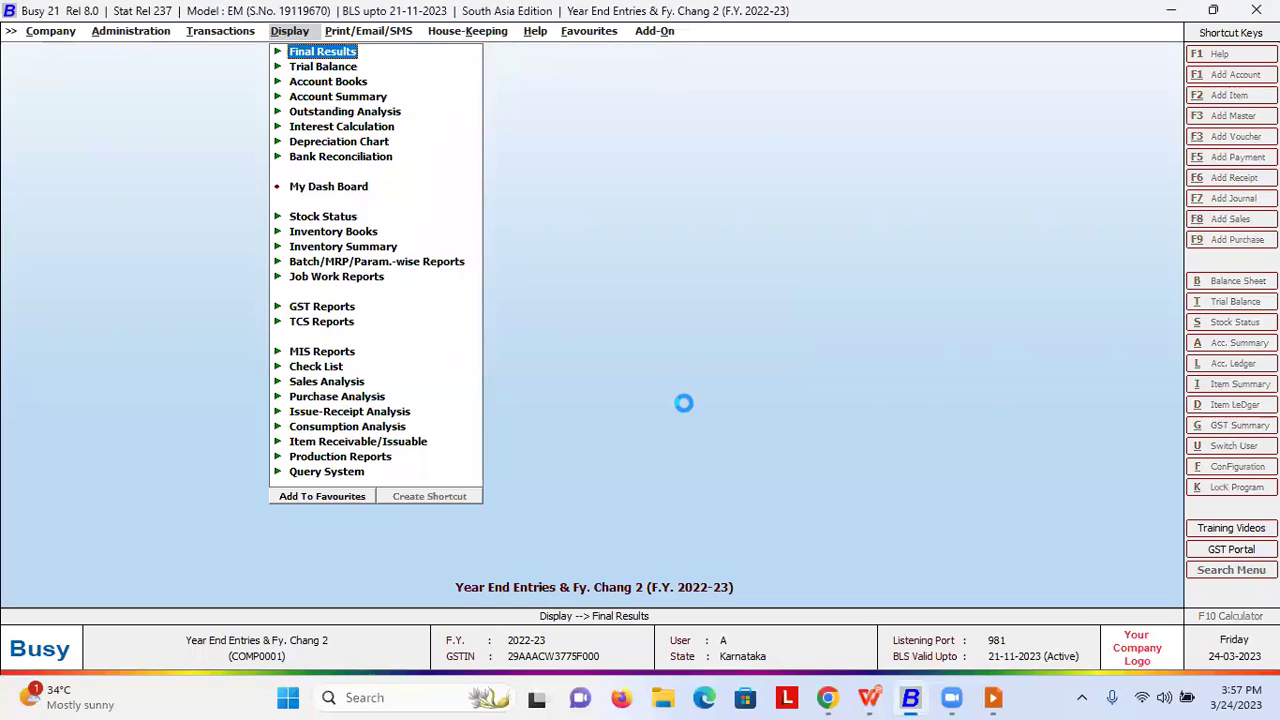
pyautogui.press('Return')
pyautogui.press('Down')
pyautogui.press('Down')
pyautogui.press('Down')
pyautogui.press('Down')
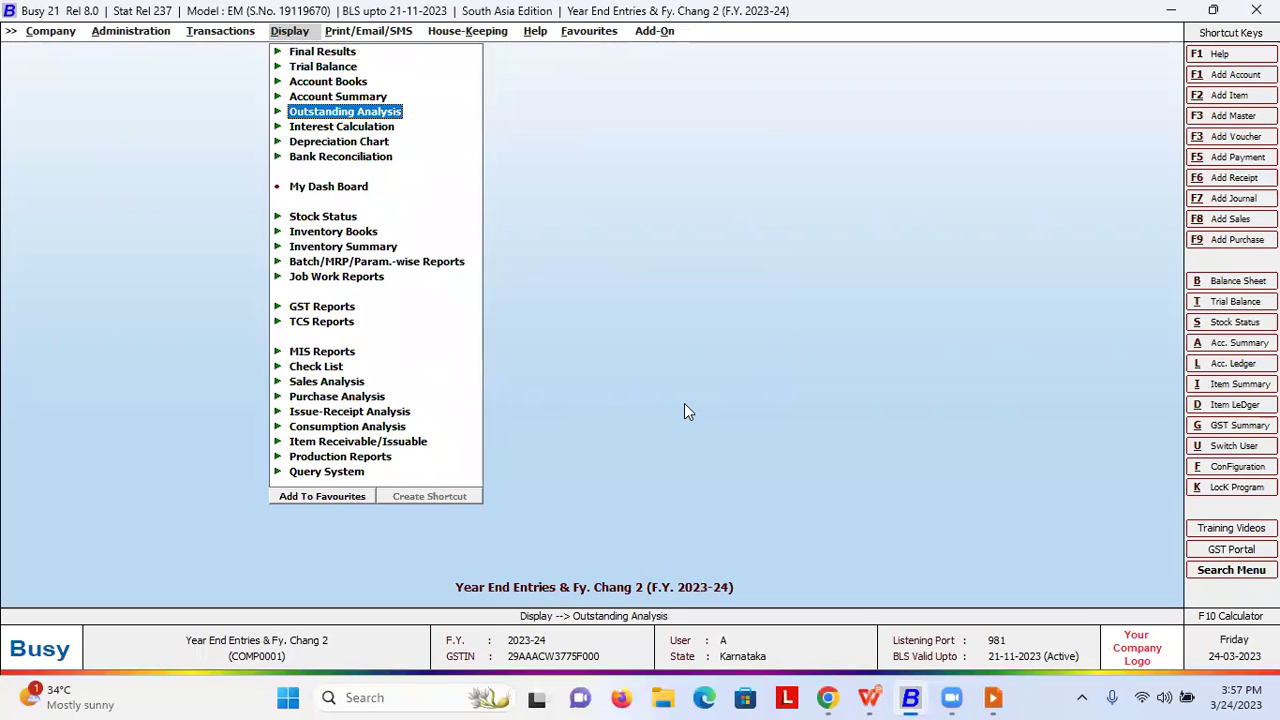
pyautogui.press('Up')
pyautogui.press('Up')
pyautogui.press('Up')
pyautogui.press('Up')
pyautogui.press('Return')
pyautogui.press('Down')
pyautogui.press('Up')
pyautogui.press('Down')
pyautogui.press('Down')
pyautogui.press('Up')
pyautogui.press('Up')
pyautogui.press('Return')
pyautogui.press('Down')
pyautogui.press('Up')
pyautogui.press('Up')
pyautogui.press('Return')
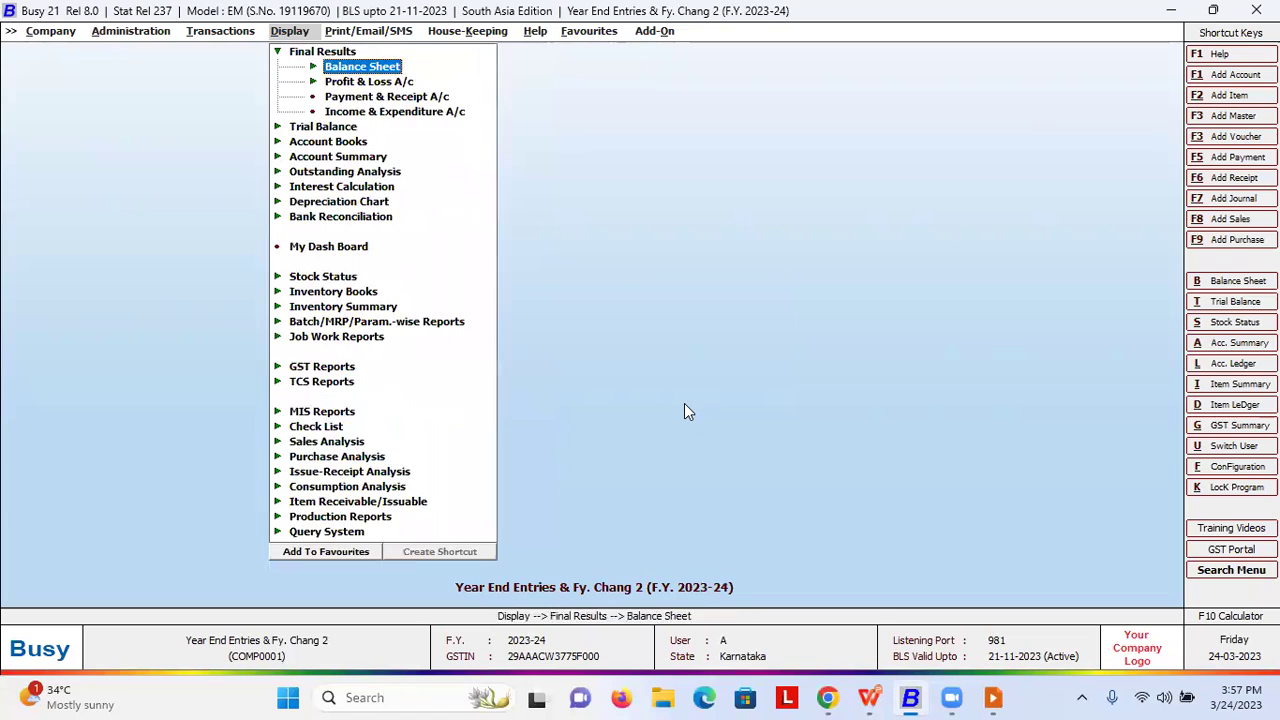
pyautogui.press('Up')
pyautogui.press('Return')
pyautogui.press('Down')
pyautogui.press('Down')
pyautogui.press('Up')
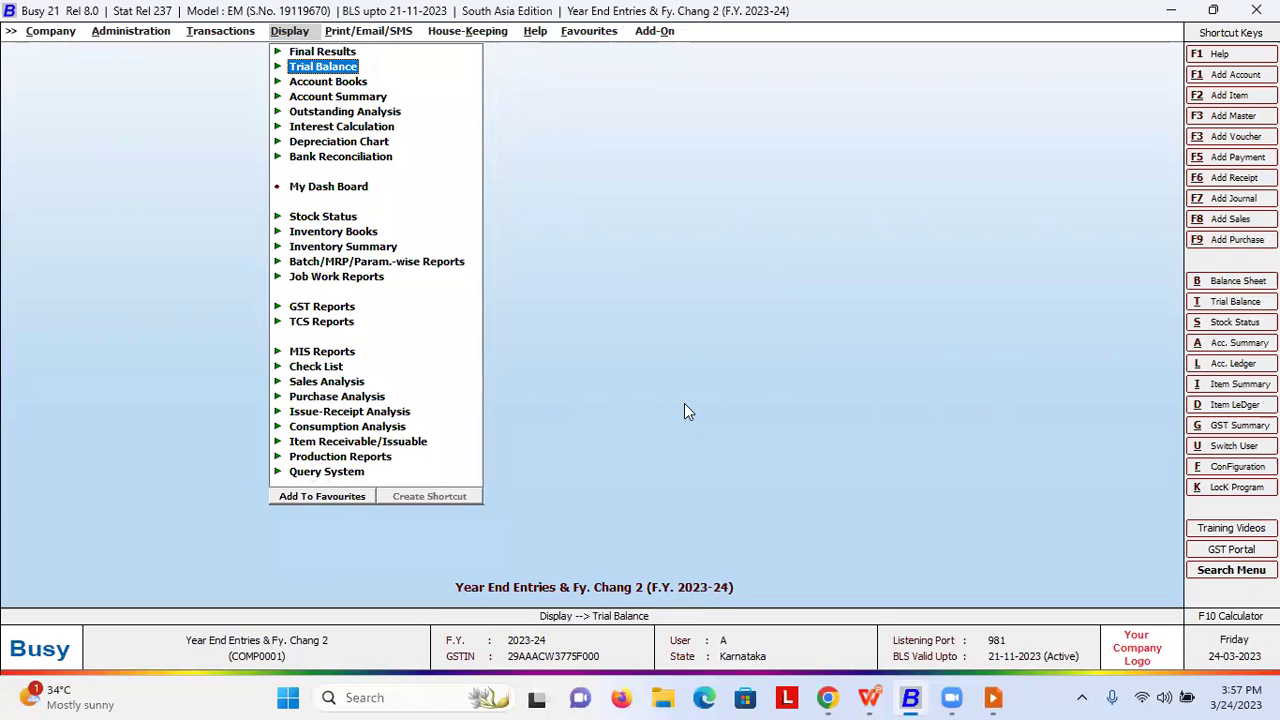
# - Examine the opening trial report of accounts mismatched from the previous year, comparing current opening with previous closing balances, and close it
pyautogui.press('Return')
pyautogui.press('Down')
pyautogui.press('Down')
pyautogui.press('Down')
pyautogui.press('Down')
pyautogui.press('Down')
pyautogui.press('Down')
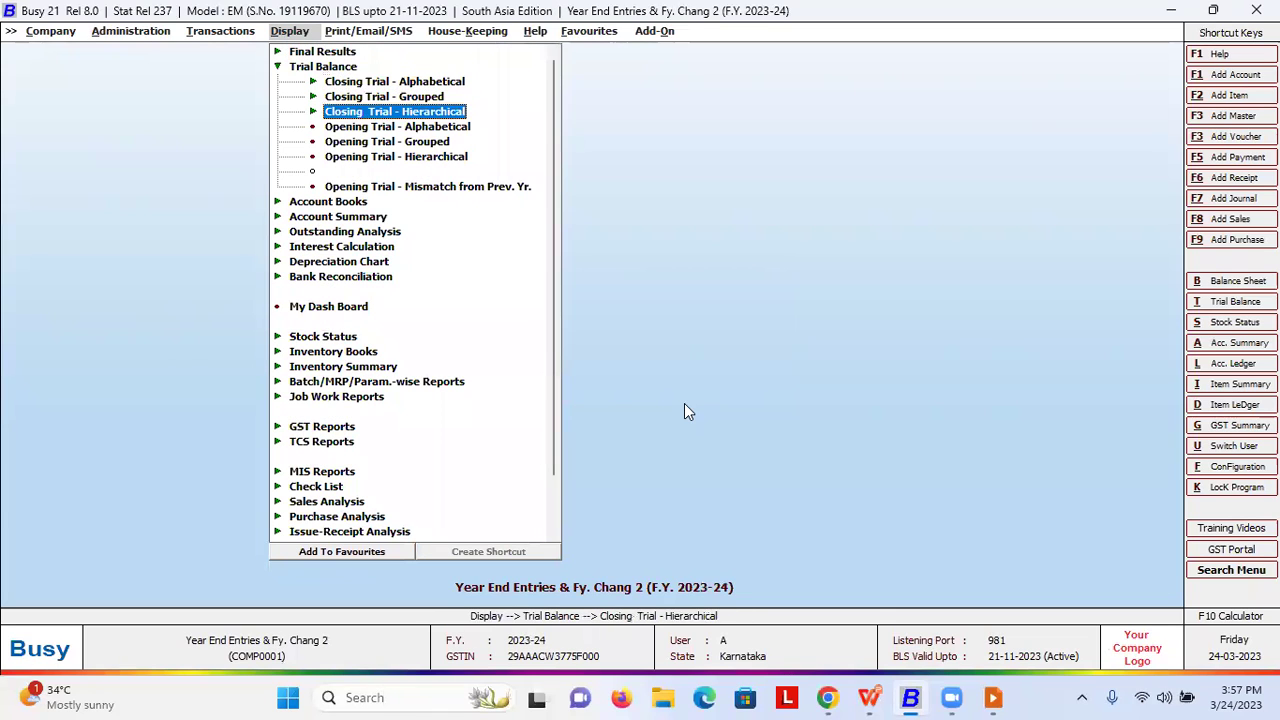
pyautogui.press('Down')
pyautogui.press('Up')
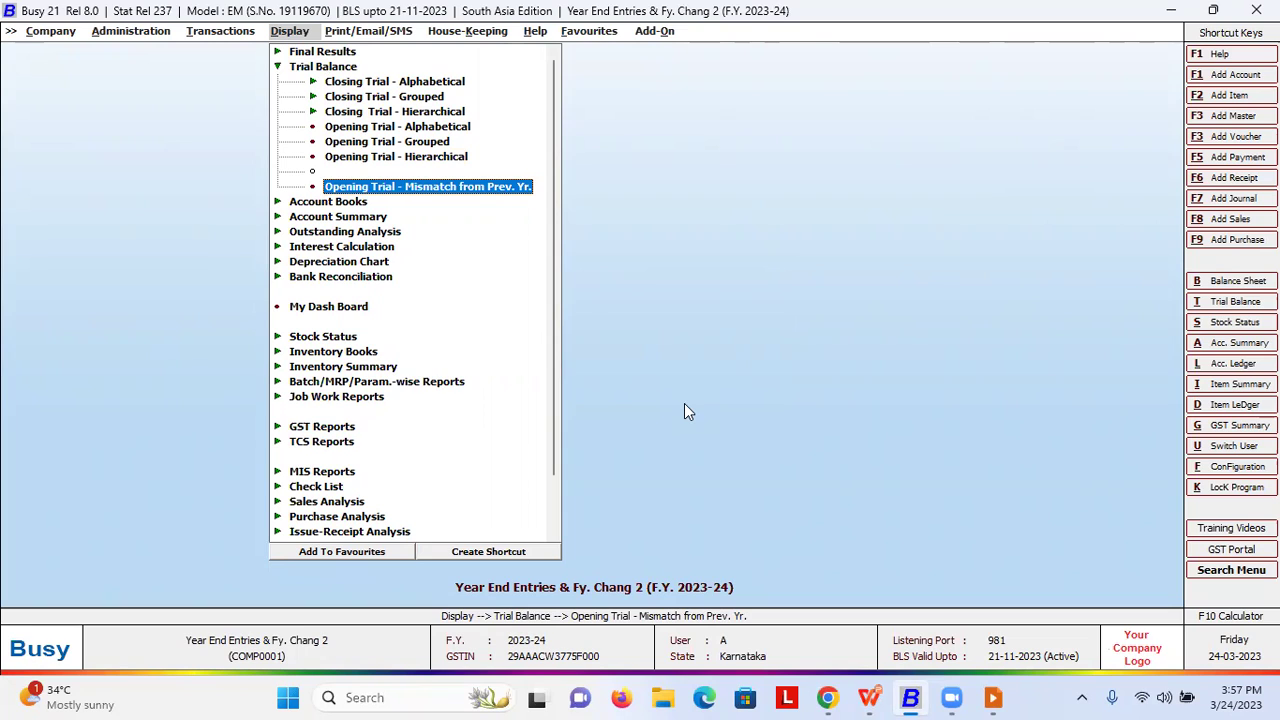
pyautogui.press('Return')
pyautogui.press('Return')
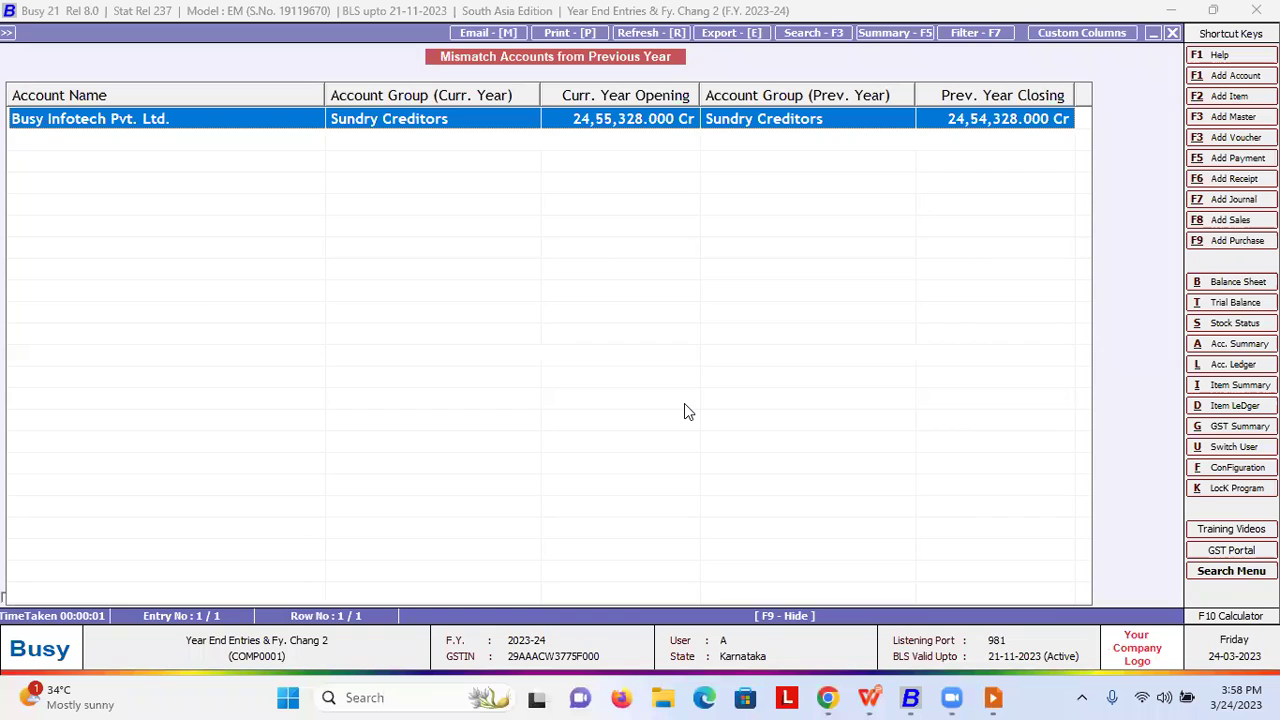
pyautogui.press('Escape')
pyautogui.press('Escape')
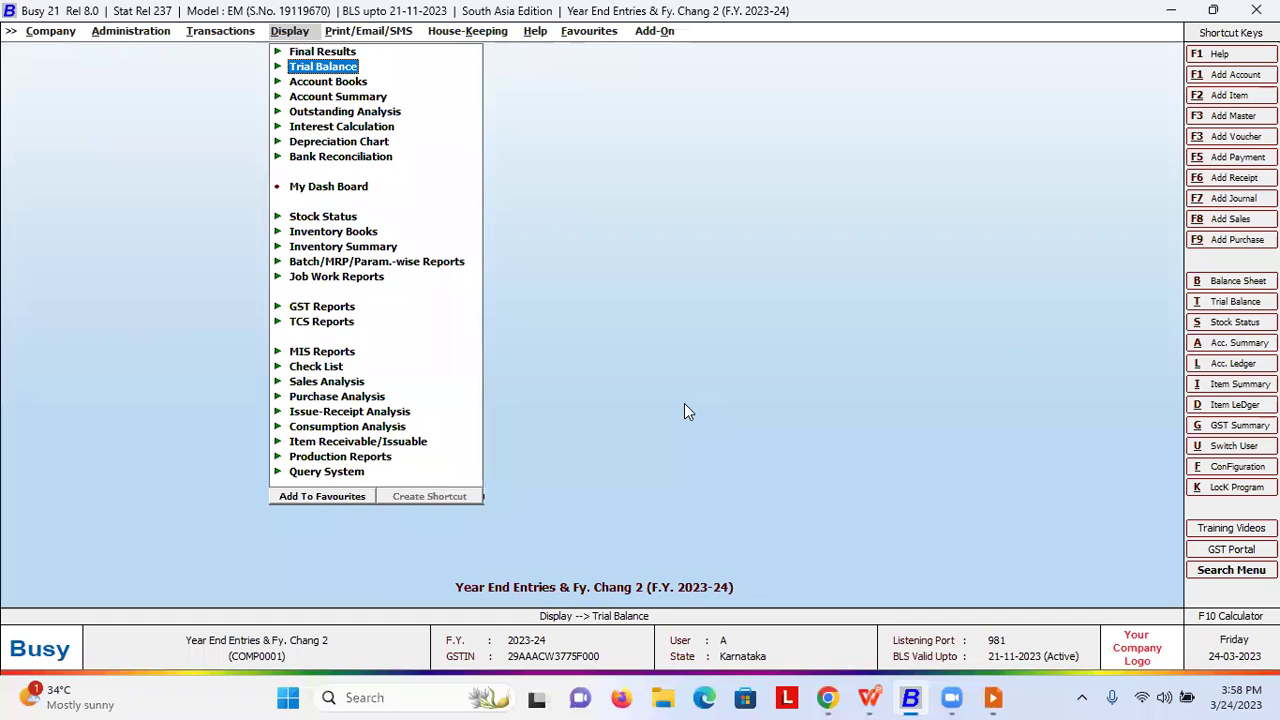
# - Return to the previous financial year, F.Y. 2022-23, and acknowledge the switch
pyautogui.press('Left')
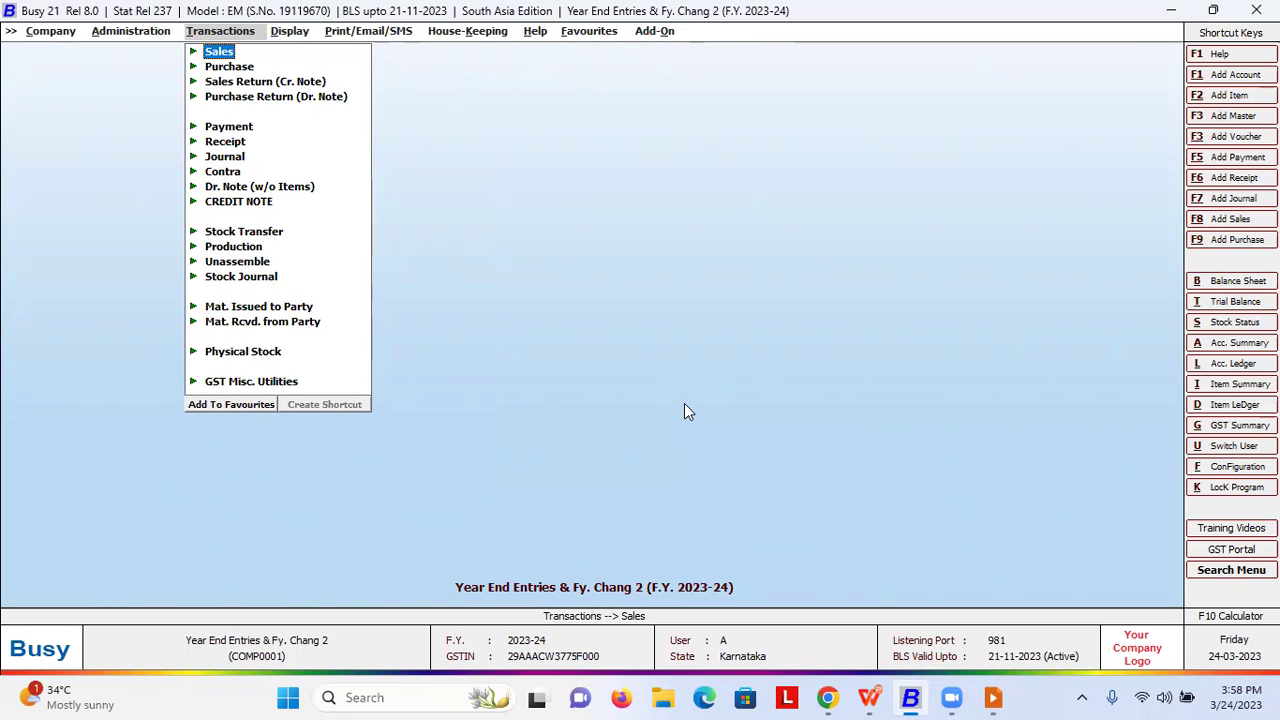
pyautogui.press('Left')
pyautogui.press('Down')
pyautogui.press('Up')
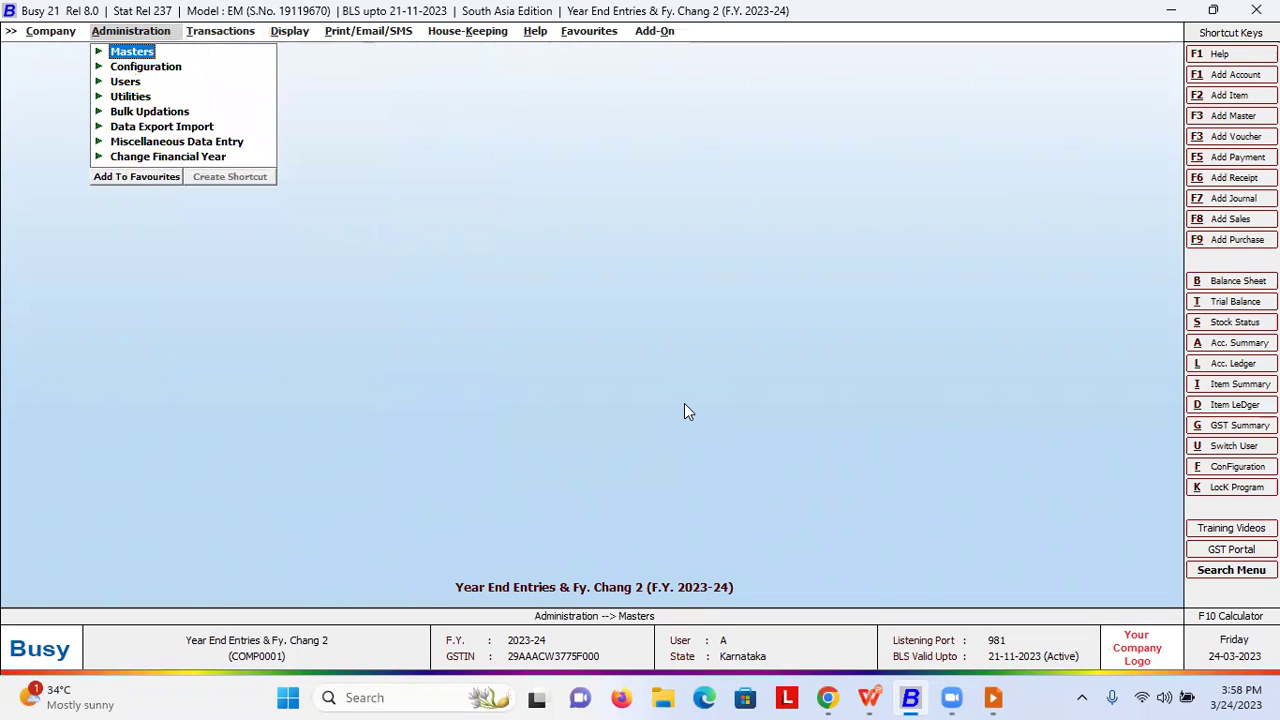
pyautogui.hotkey('alt', 'f2')
pyautogui.press('Return')
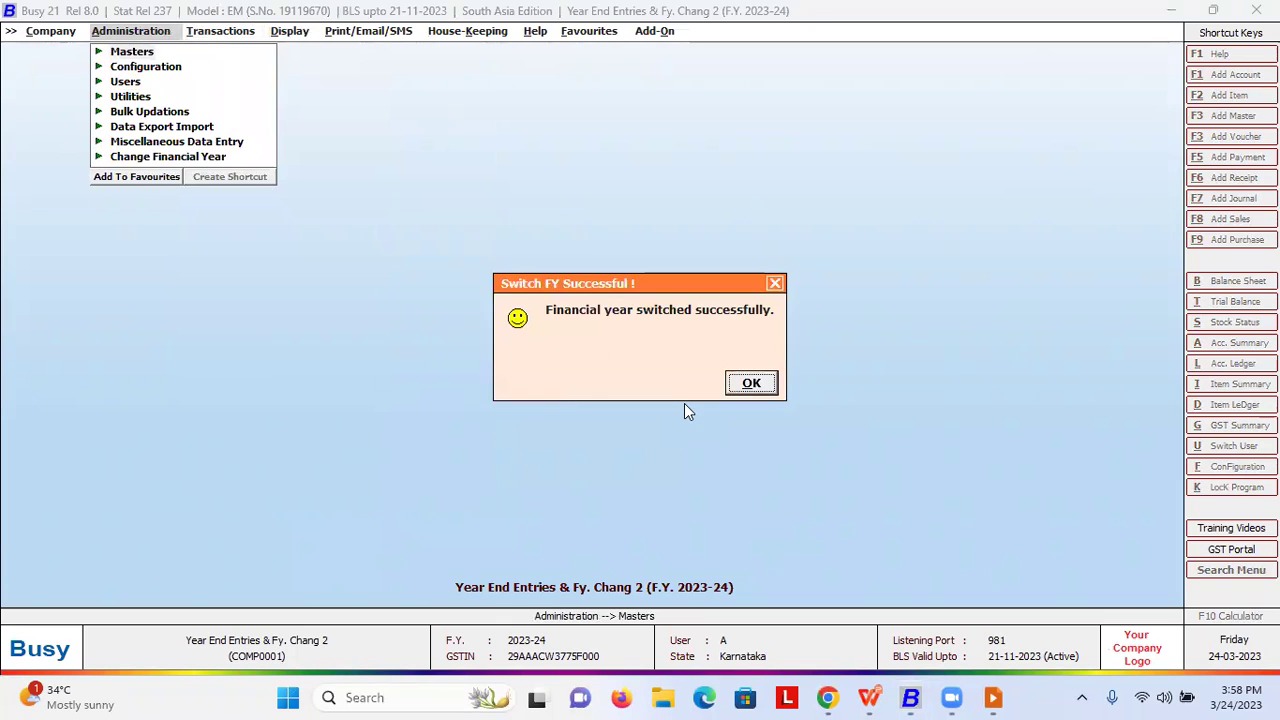
pyautogui.press('Return')
pyautogui.press('Up')
pyautogui.press('Return')
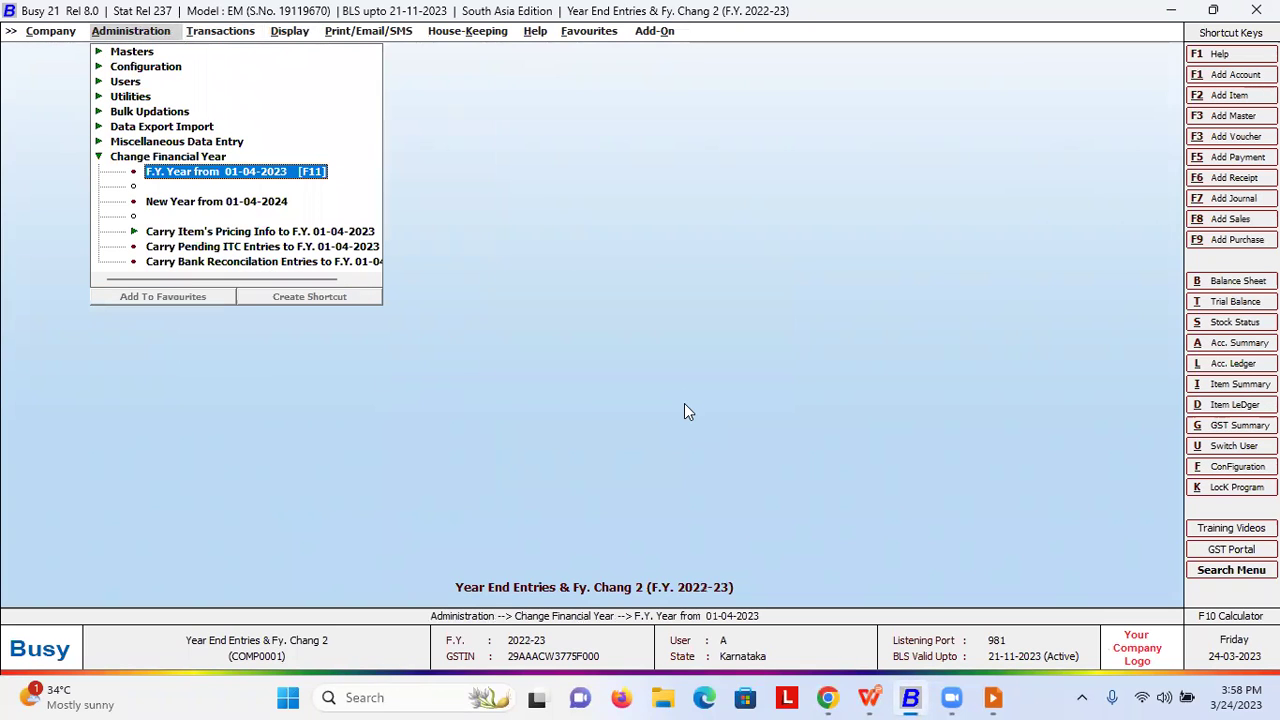
pyautogui.press('Escape')
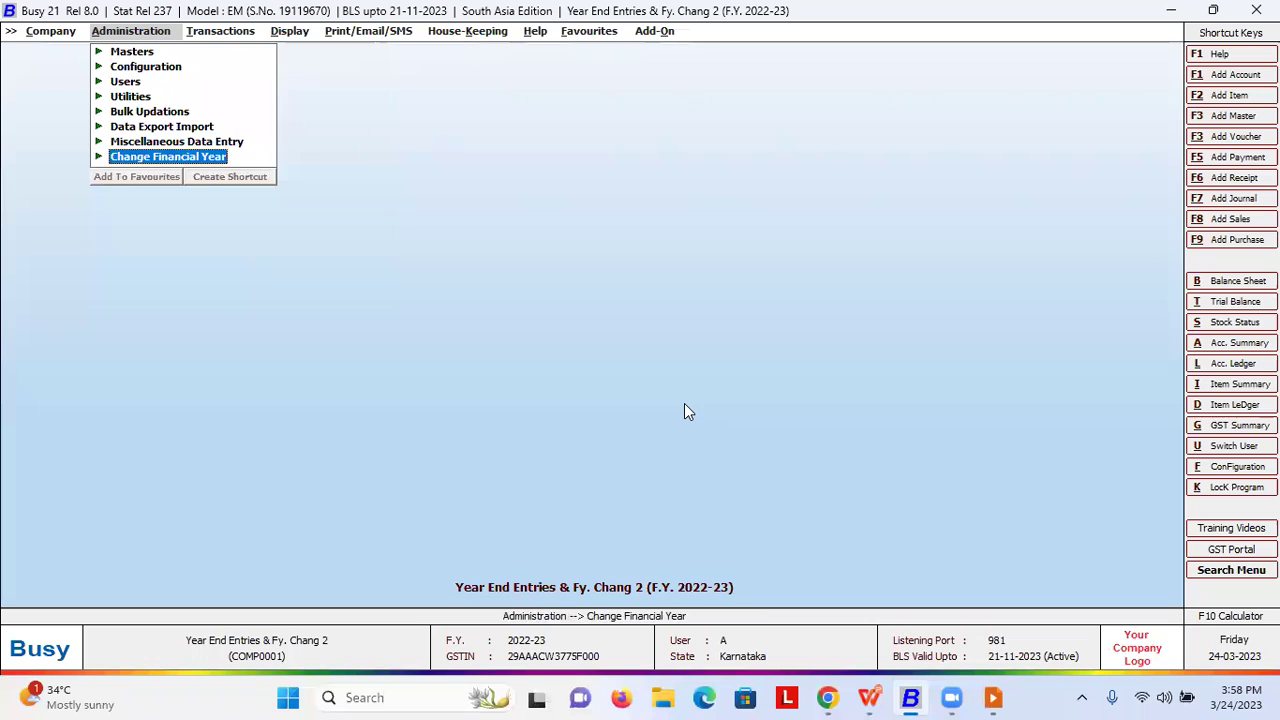
# - Examine the post-dated cheques awaiting regularization for all banks, and close the PDC details without regularizing
pyautogui.press('Up')
pyautogui.press('Up')
pyautogui.press('Up')
pyautogui.press('Up')
pyautogui.press('Up')
pyautogui.press('Up')
pyautogui.press('Up')
pyautogui.press('Down')
pyautogui.press('Down')
pyautogui.press('Down')
pyautogui.press('Down')
pyautogui.press('Down')
pyautogui.press('Down')
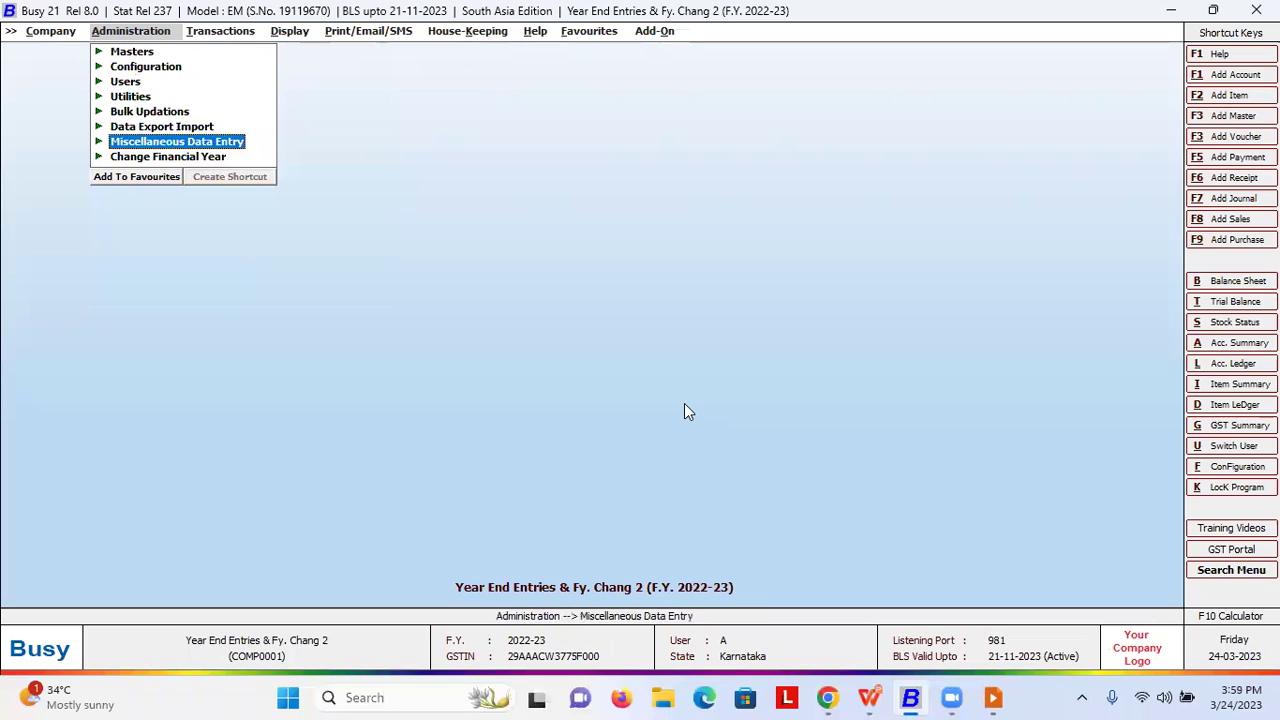
pyautogui.press('Return')
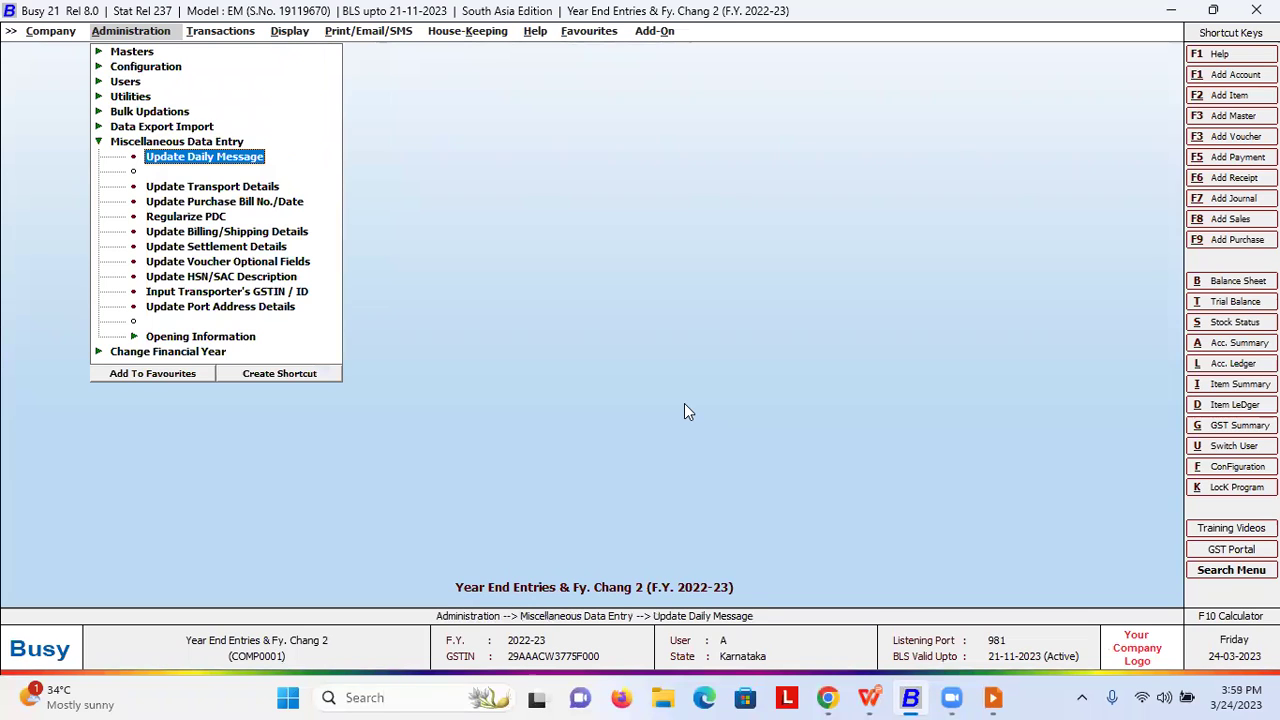
pyautogui.press('Down')
pyautogui.press('Down')
pyautogui.press('Down')
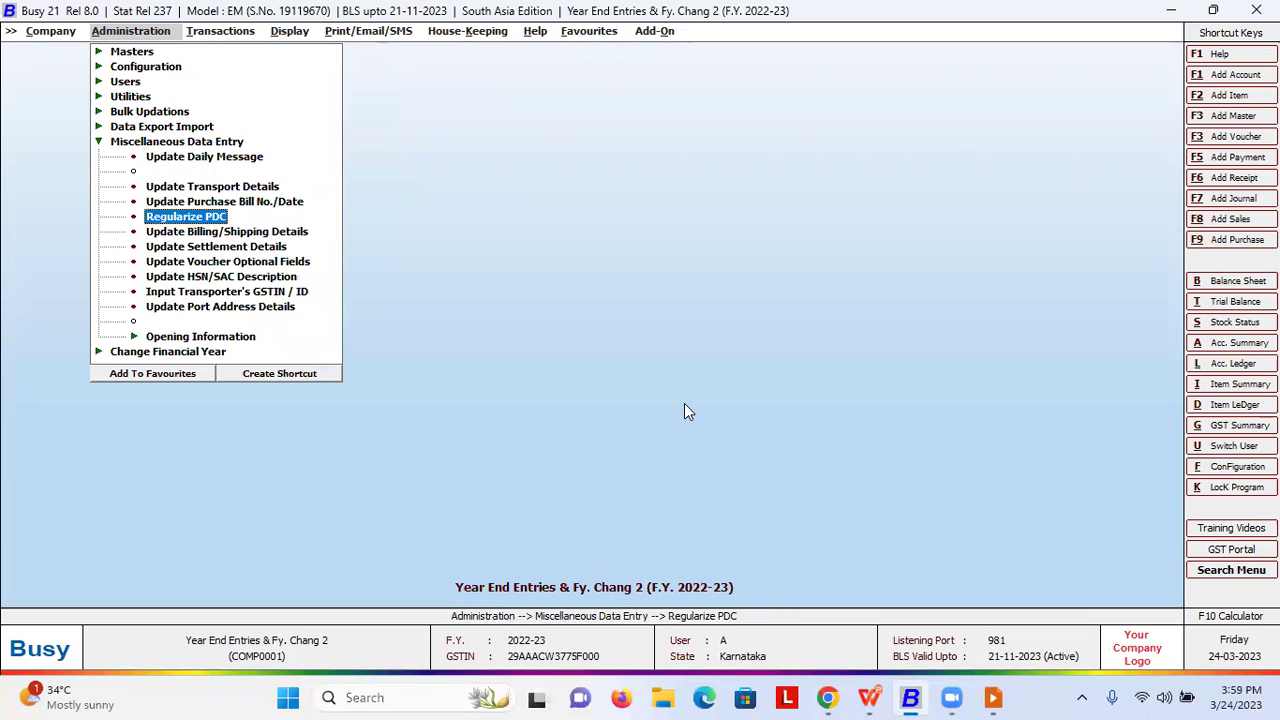
pyautogui.press('Return')
pyautogui.press('Right')
pyautogui.press('Return')
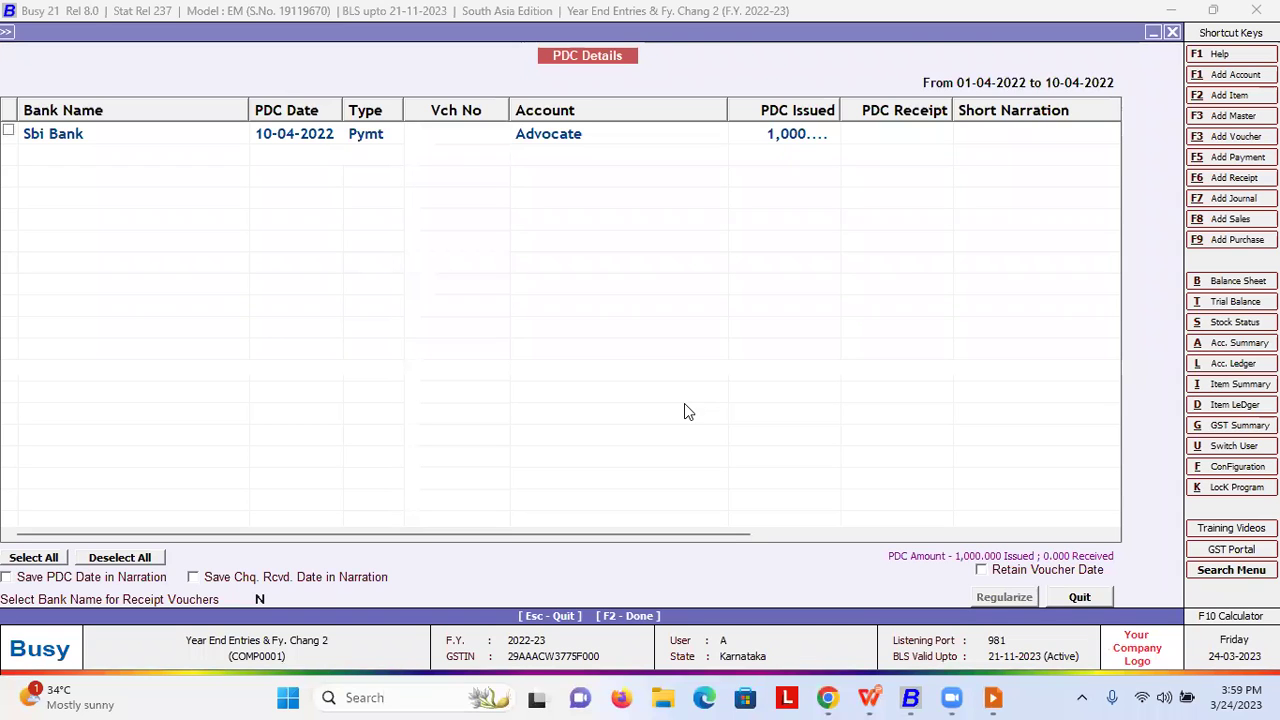
pyautogui.press('Escape')
pyautogui.press('Escape')
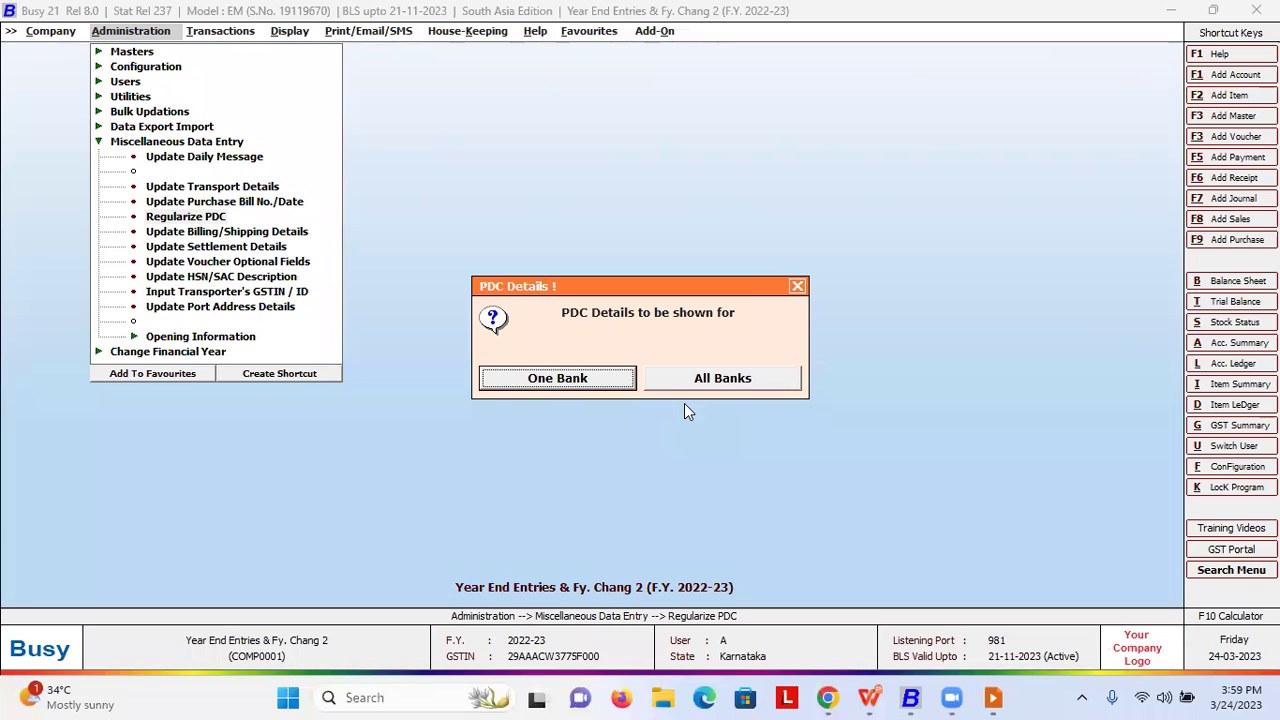
pyautogui.press('Escape')
pyautogui.press('Escape')
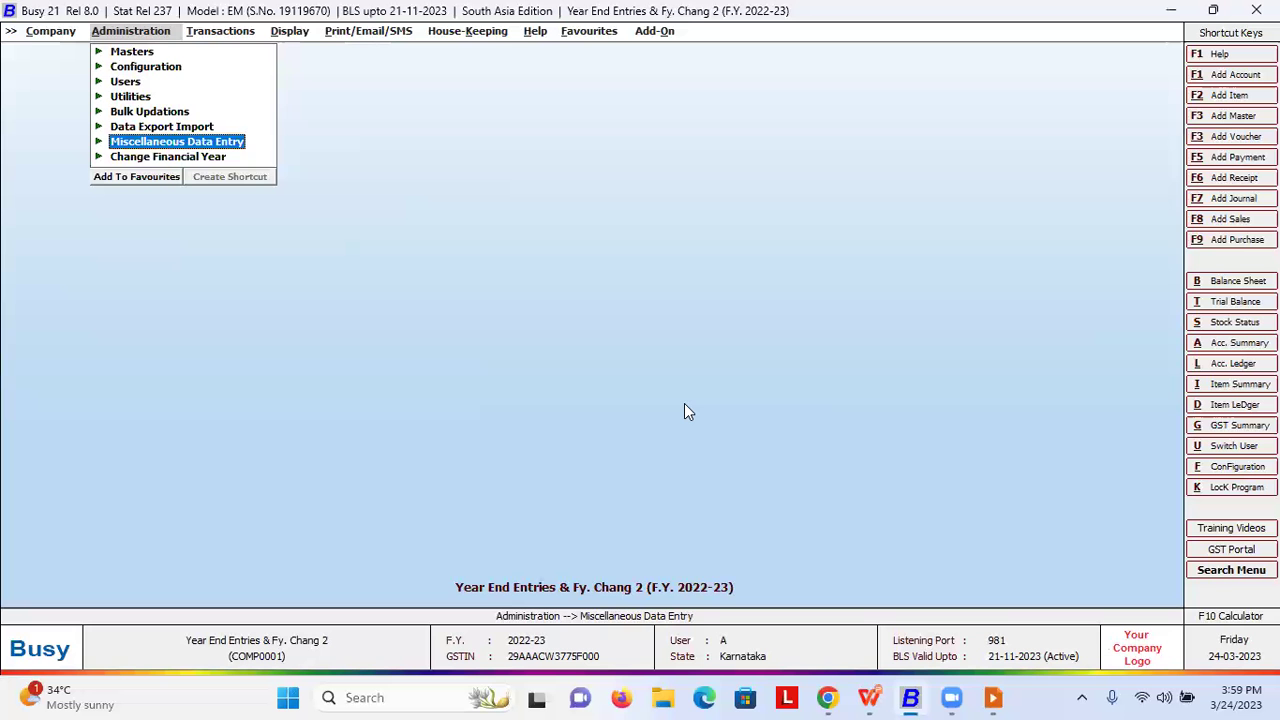
# - Reopen the Regularize PDC details for all banks, check the listed entries again, and exit
pyautogui.press('Return')
pyautogui.press('Down')
pyautogui.press('Down')
pyautogui.press('Down')
pyautogui.press('Return')
pyautogui.press('Right')
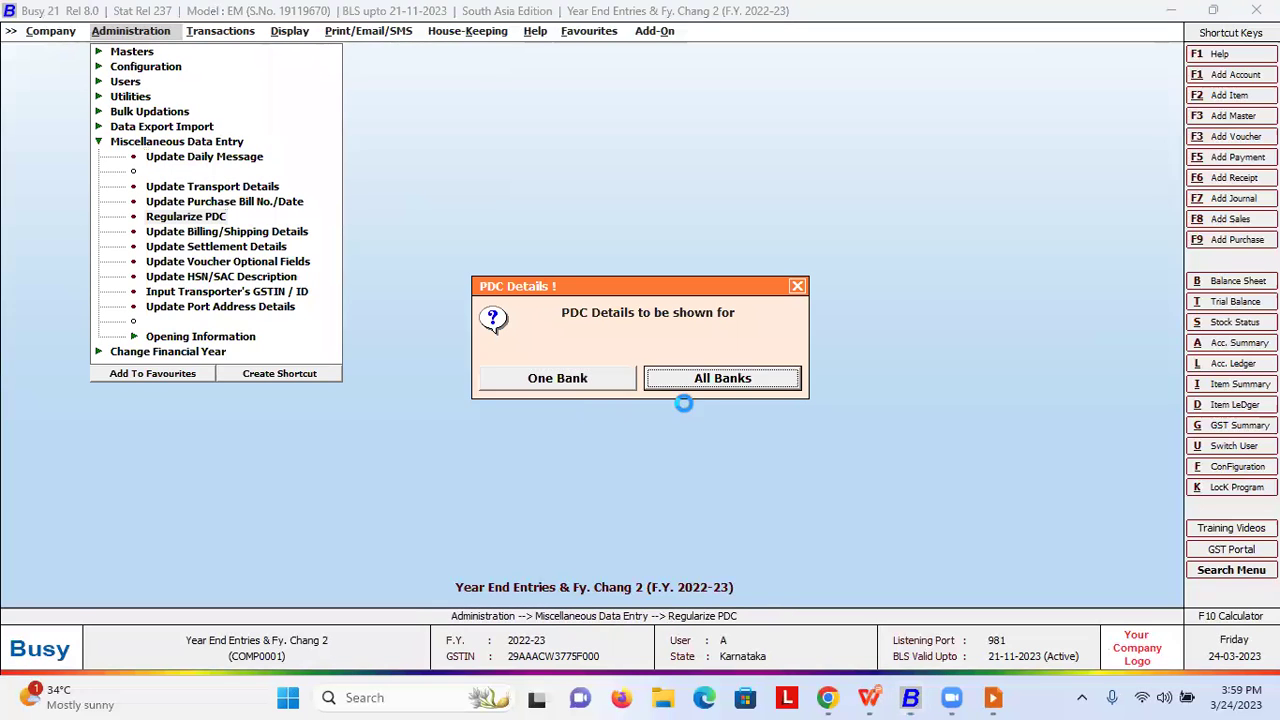
pyautogui.press('Return')
pyautogui.press('F2')
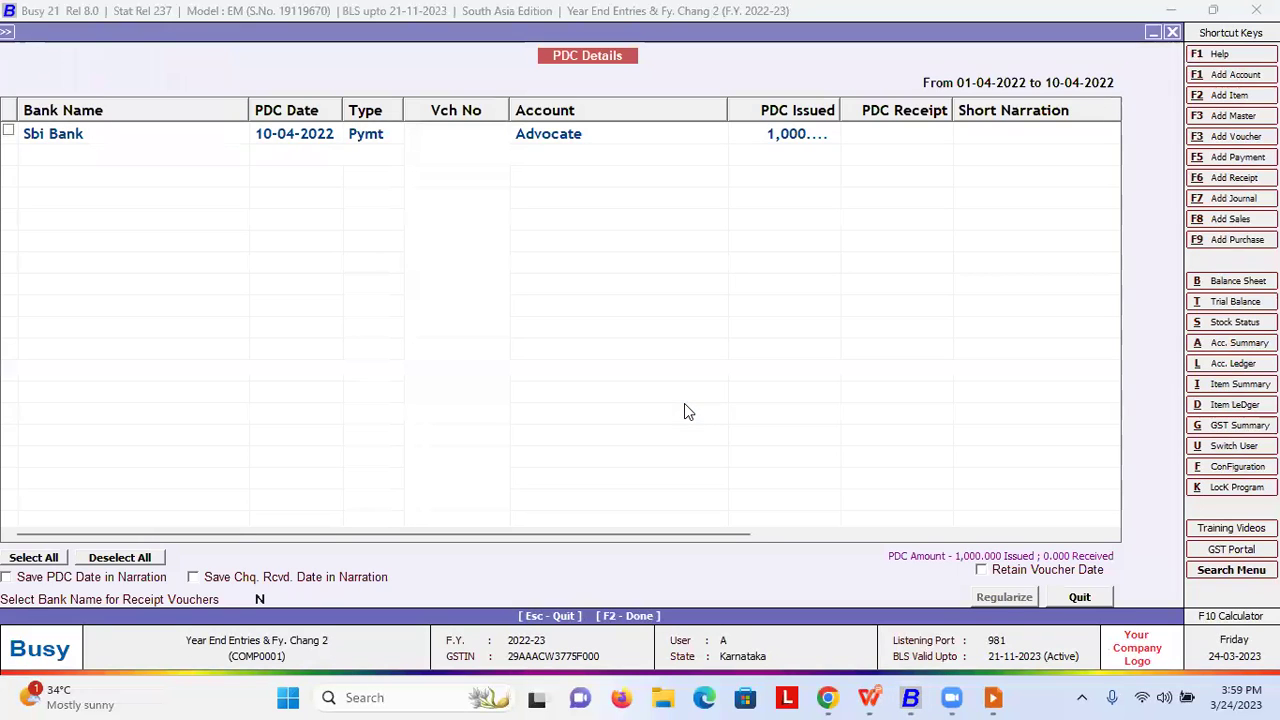
pyautogui.press('Escape')
pyautogui.press('Escape')
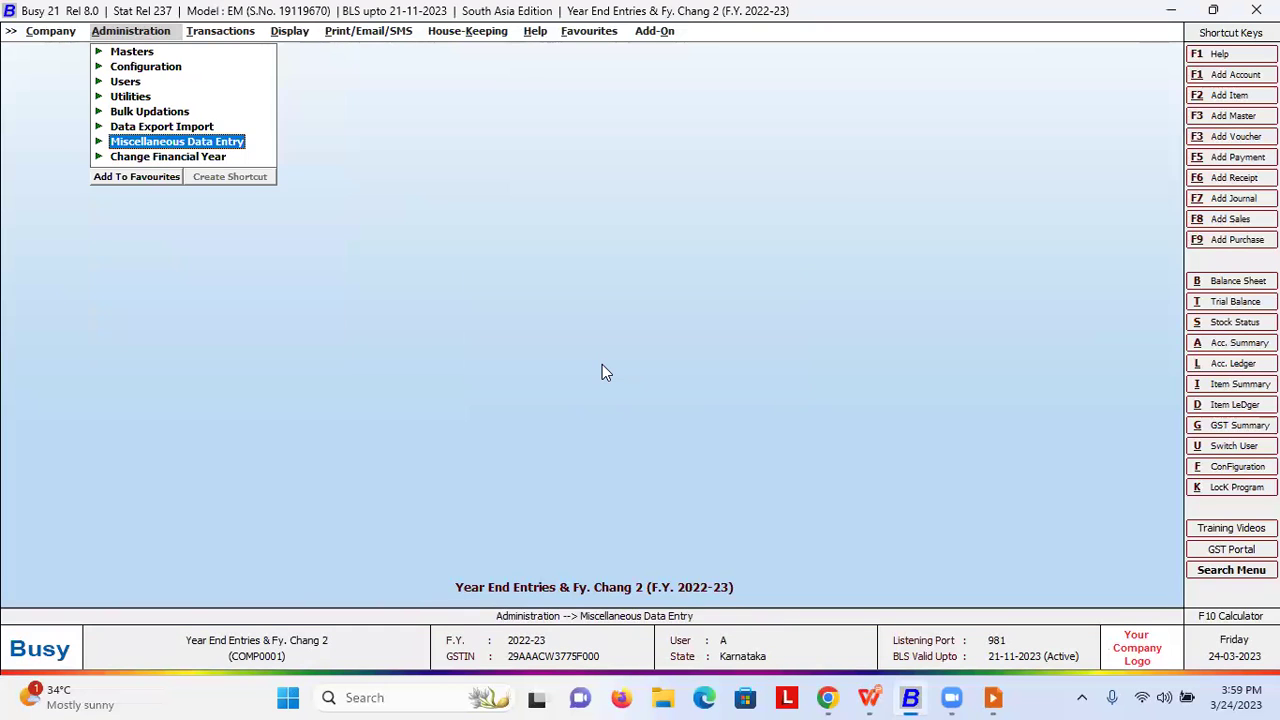
# - Look through the Change Financial Year options for carrying item pricing, pending ITC and bank reconciliation entries to F.Y. 01-04-2023
pyautogui.press('Down')
pyautogui.press('Return')
pyautogui.press('Down')
pyautogui.press('Down')
pyautogui.press('Up')
pyautogui.press('Up')
pyautogui.press('Down')
pyautogui.press('Return')
pyautogui.press('Return')
pyautogui.press('Return')
pyautogui.press('Down')
pyautogui.press('Down')
pyautogui.press('Down')
pyautogui.press('Down')
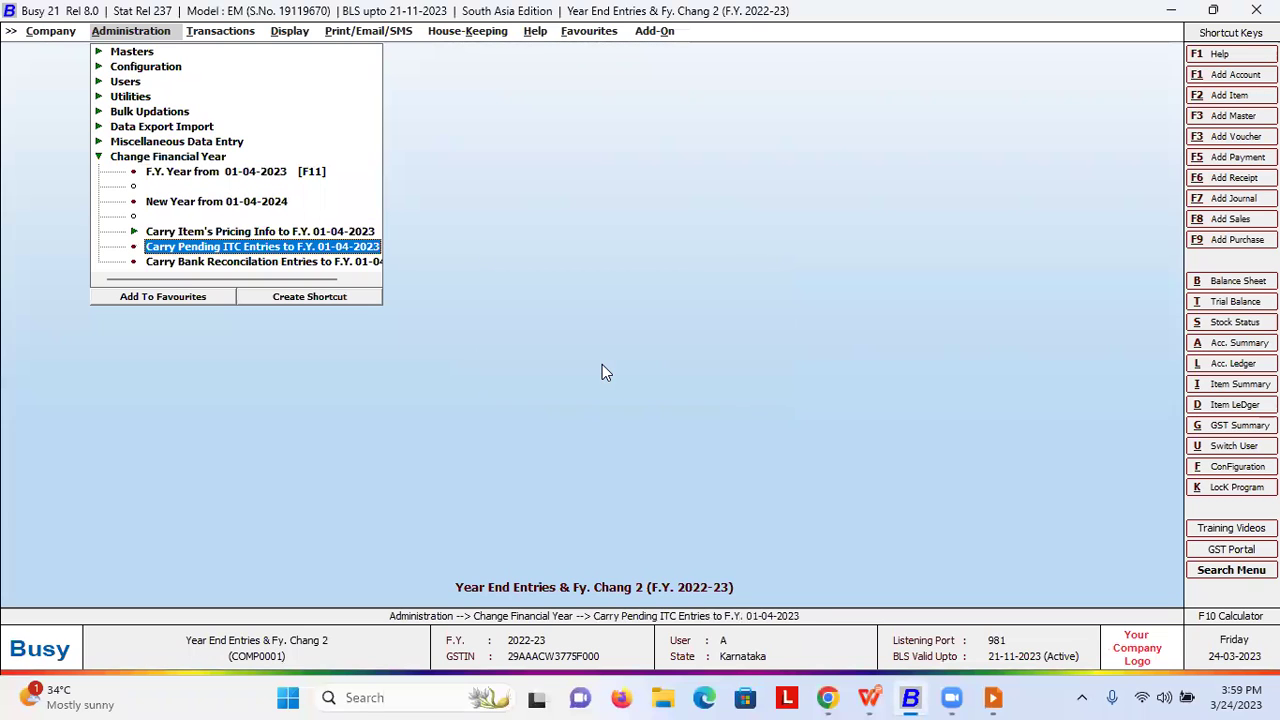
pyautogui.press('Return')
pyautogui.press('Escape')
pyautogui.press('Up')
pyautogui.press('Up')
pyautogui.press('Up')
pyautogui.press('Up')
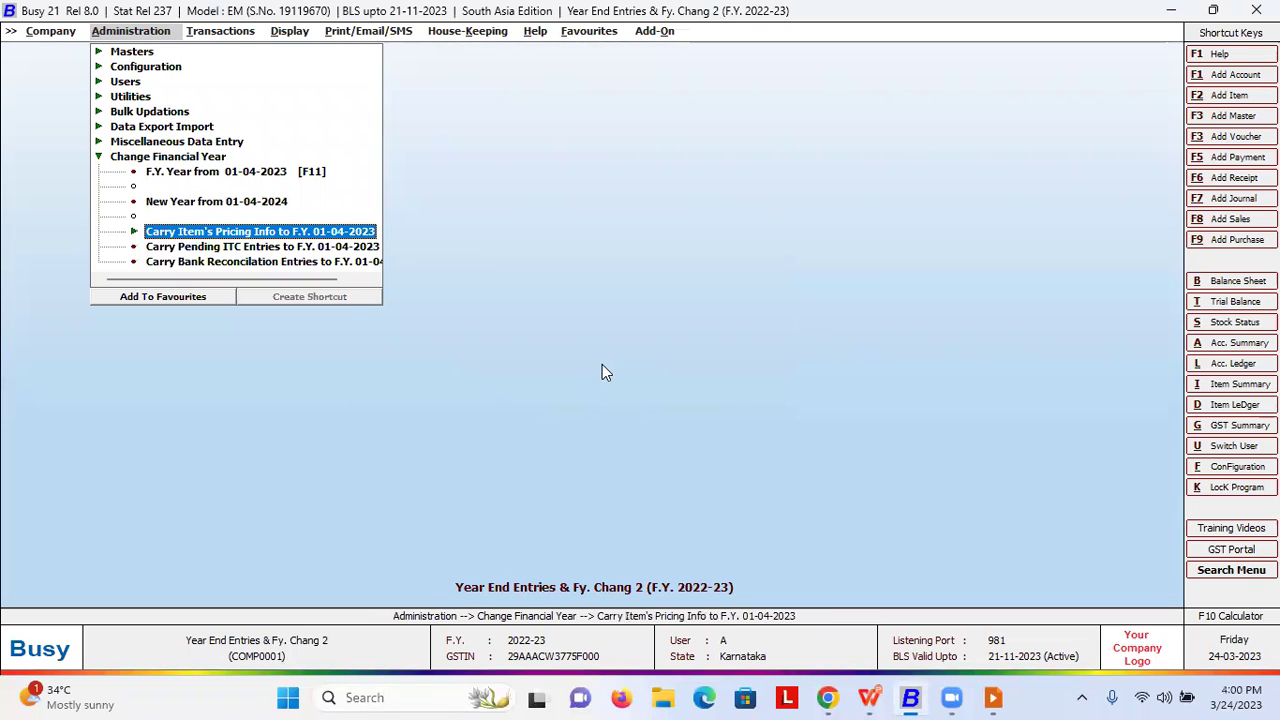
pyautogui.press('Return')
pyautogui.press('Left')
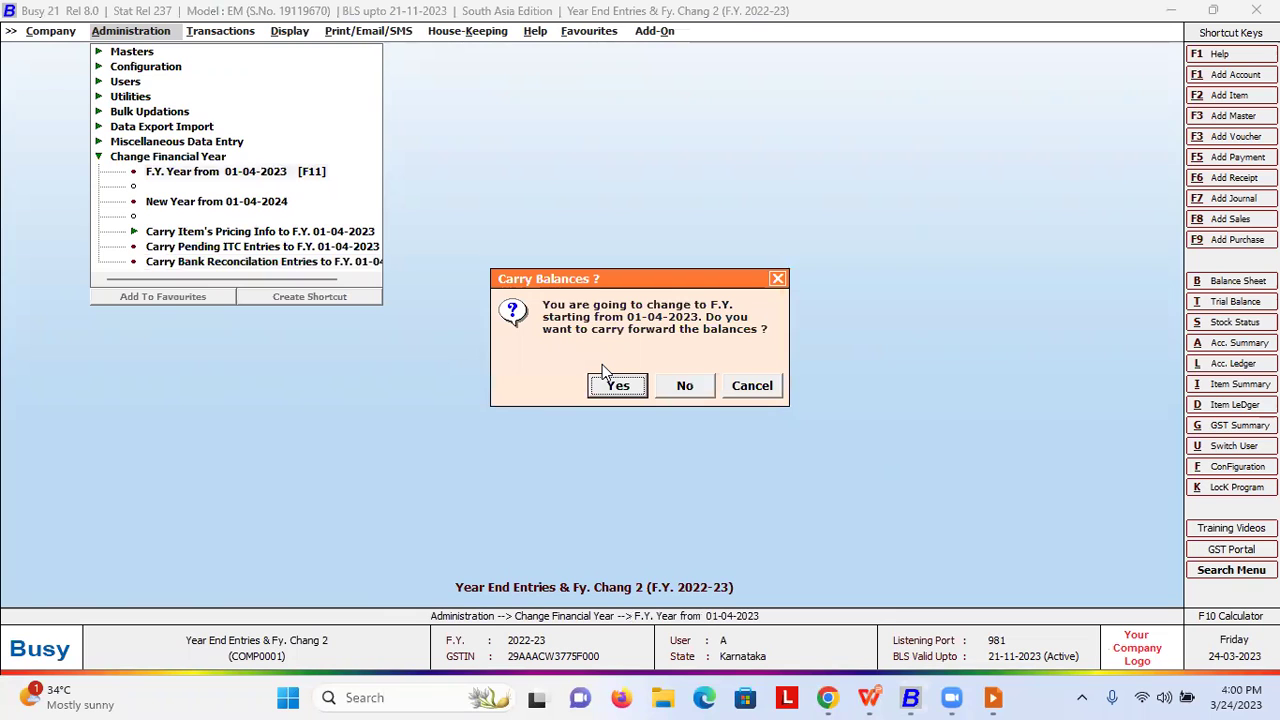
pyautogui.press('Escape')
pyautogui.press('Escape')
# - Open the Regularize PDC details for all banks for the period 01-04-2022 to 10-04-2022
pyautogui.press('Up')
pyautogui.press('Up')
pyautogui.press('Up')
pyautogui.press('Up')
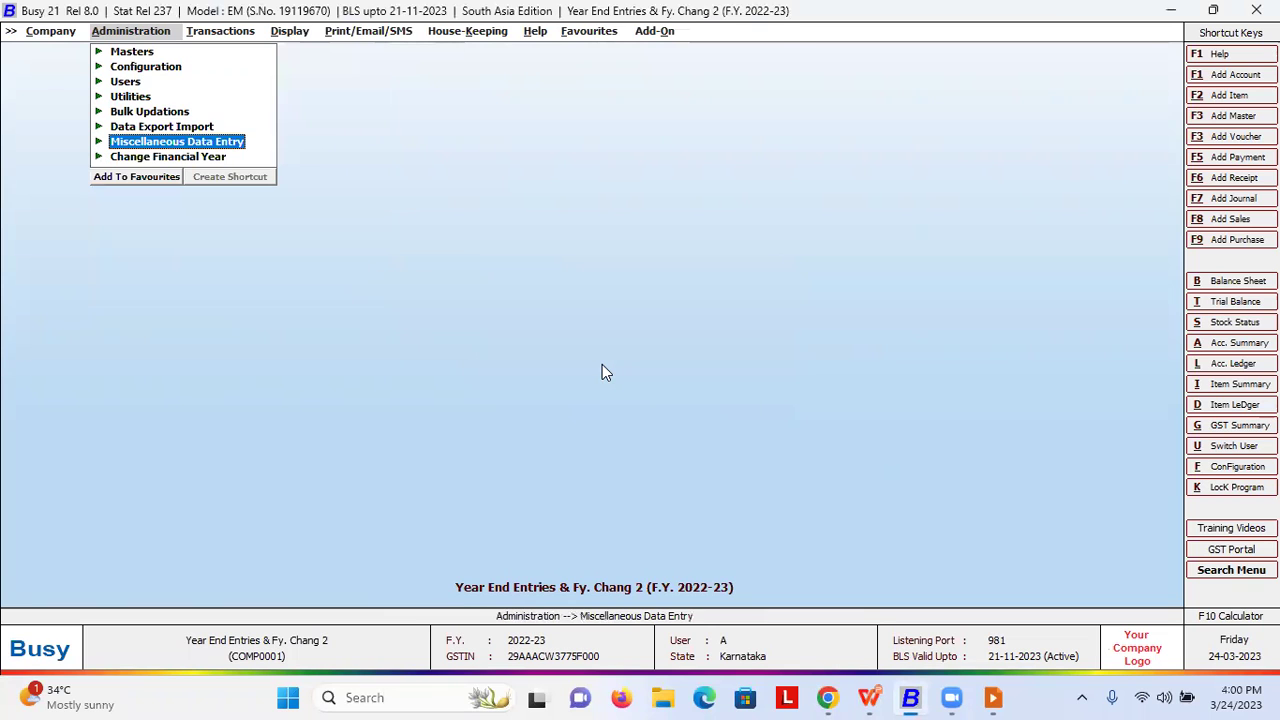
pyautogui.press('Down')
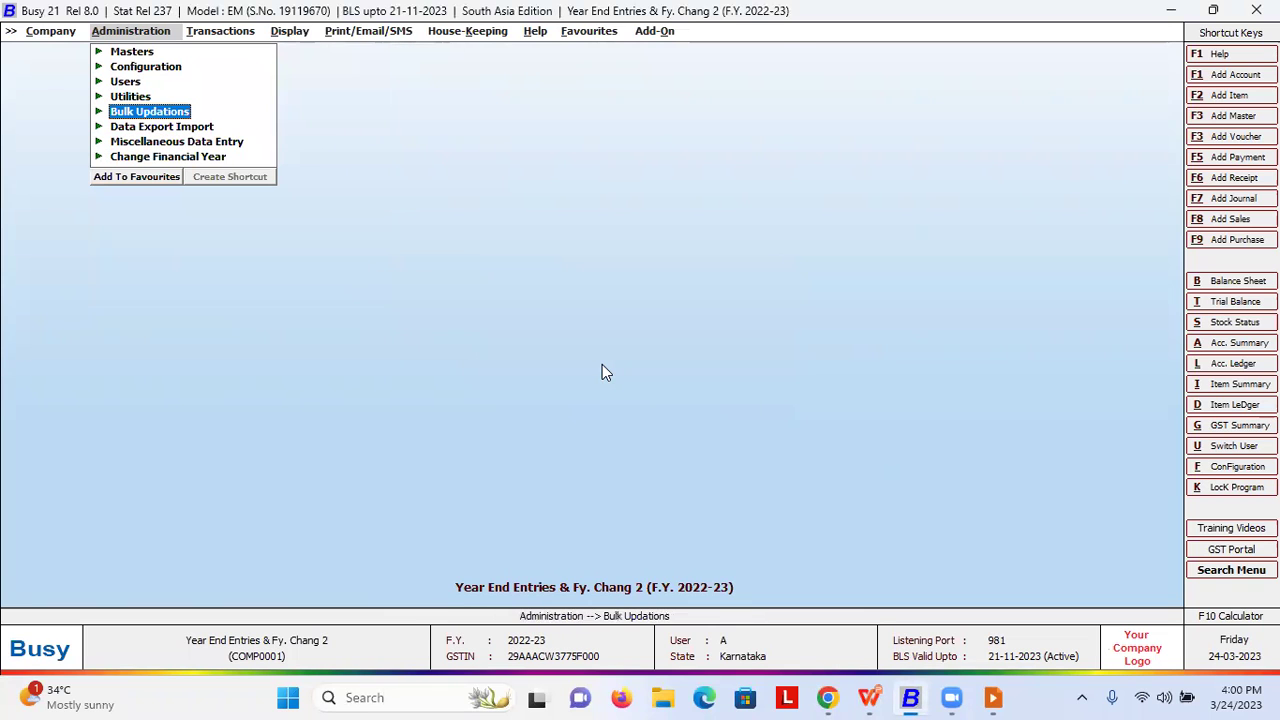
pyautogui.press('Down')
pyautogui.press('Return')
pyautogui.press('Down')
pyautogui.press('Down')
pyautogui.press('Down')
pyautogui.press('Return')
pyautogui.press('Right')
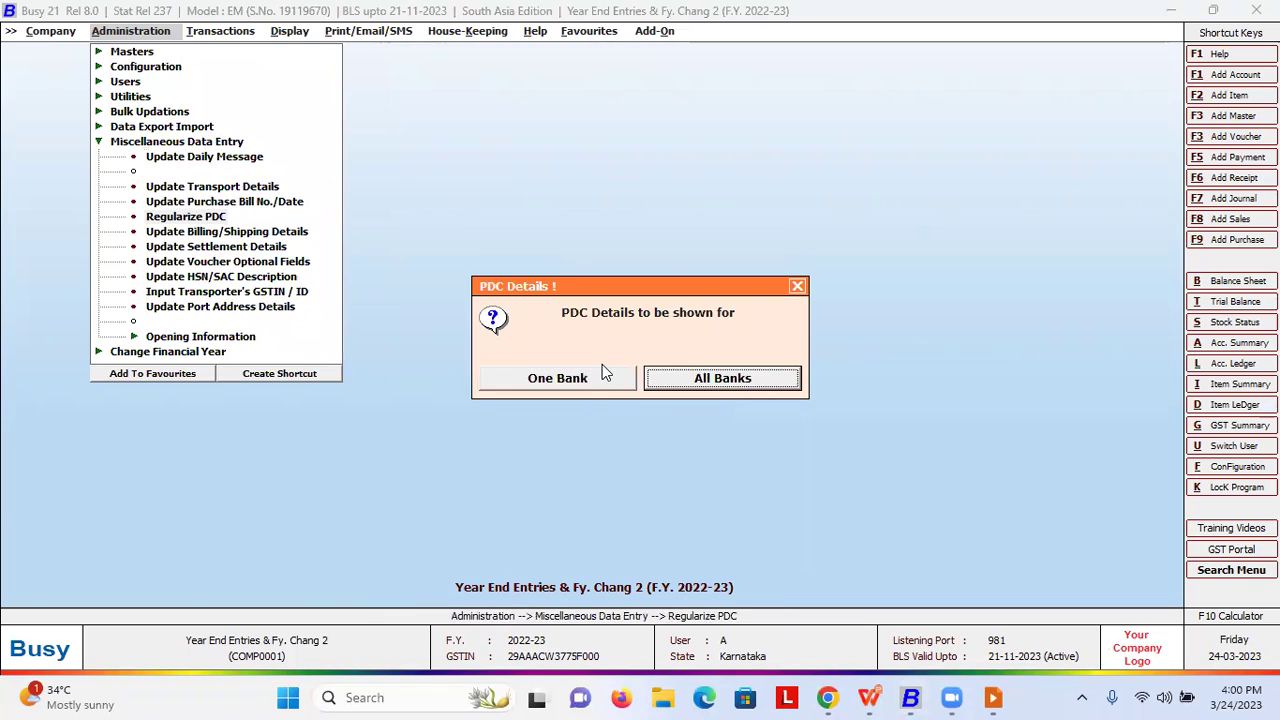
pyautogui.press('Return')
pyautogui.press('F2')
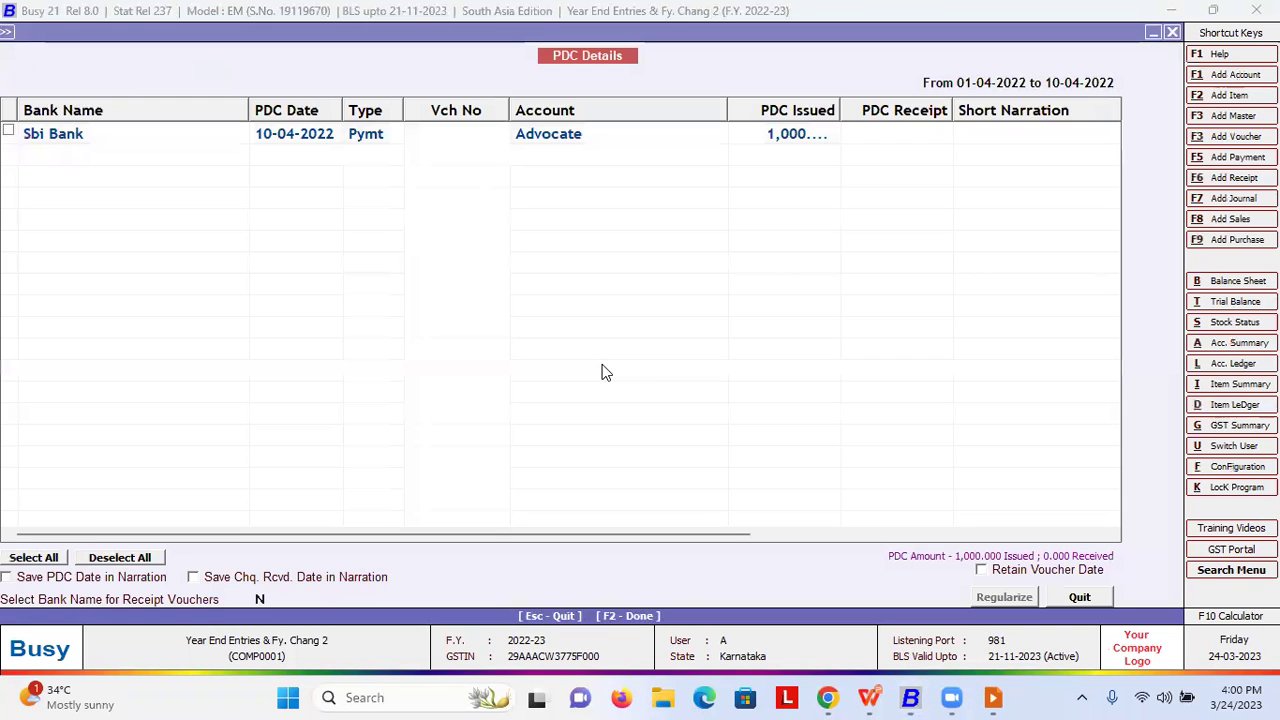
# - Select all listed post-dated cheques, regularize them, and exit the PDC details
pyautogui.click(45, 558)
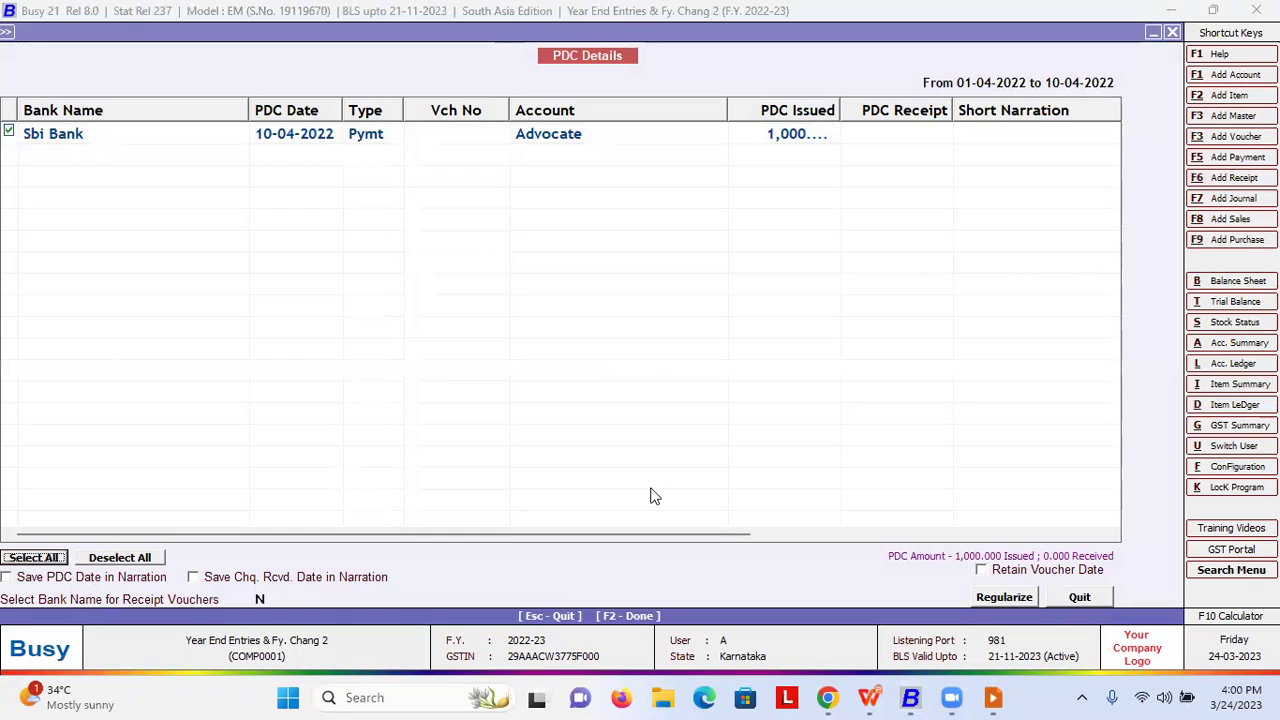
pyautogui.press('F2')
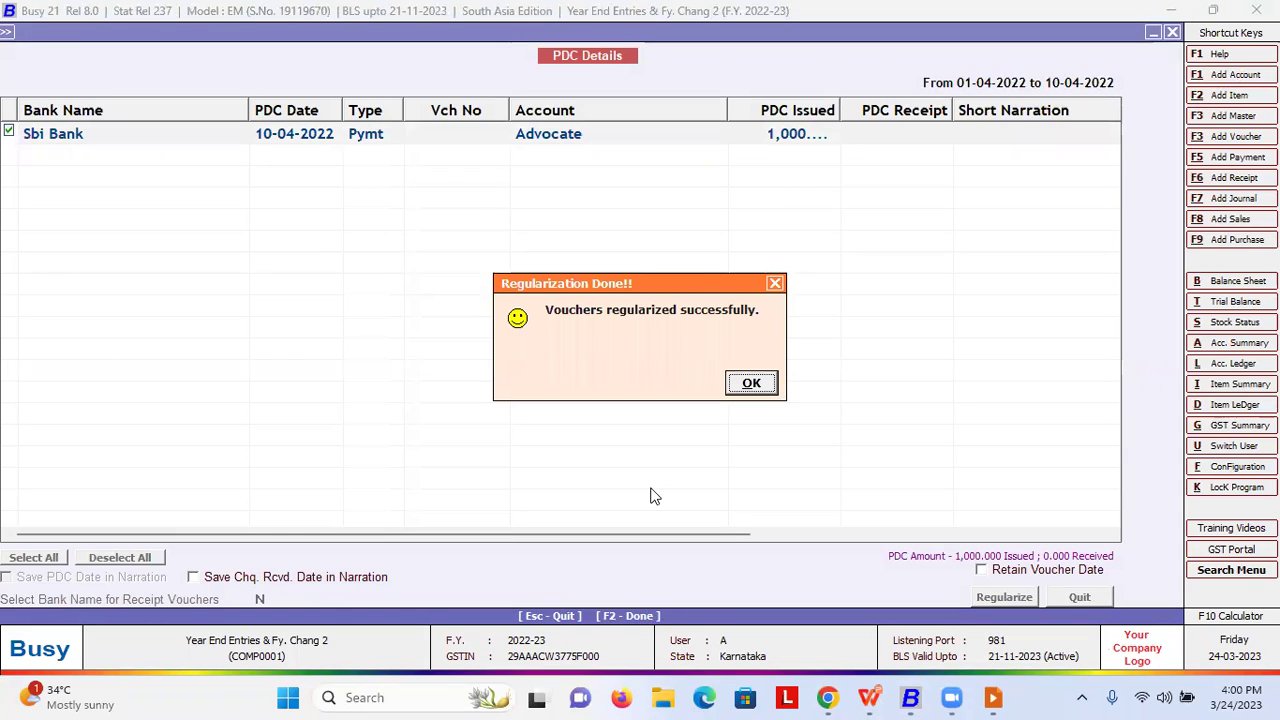
pyautogui.press('Return')
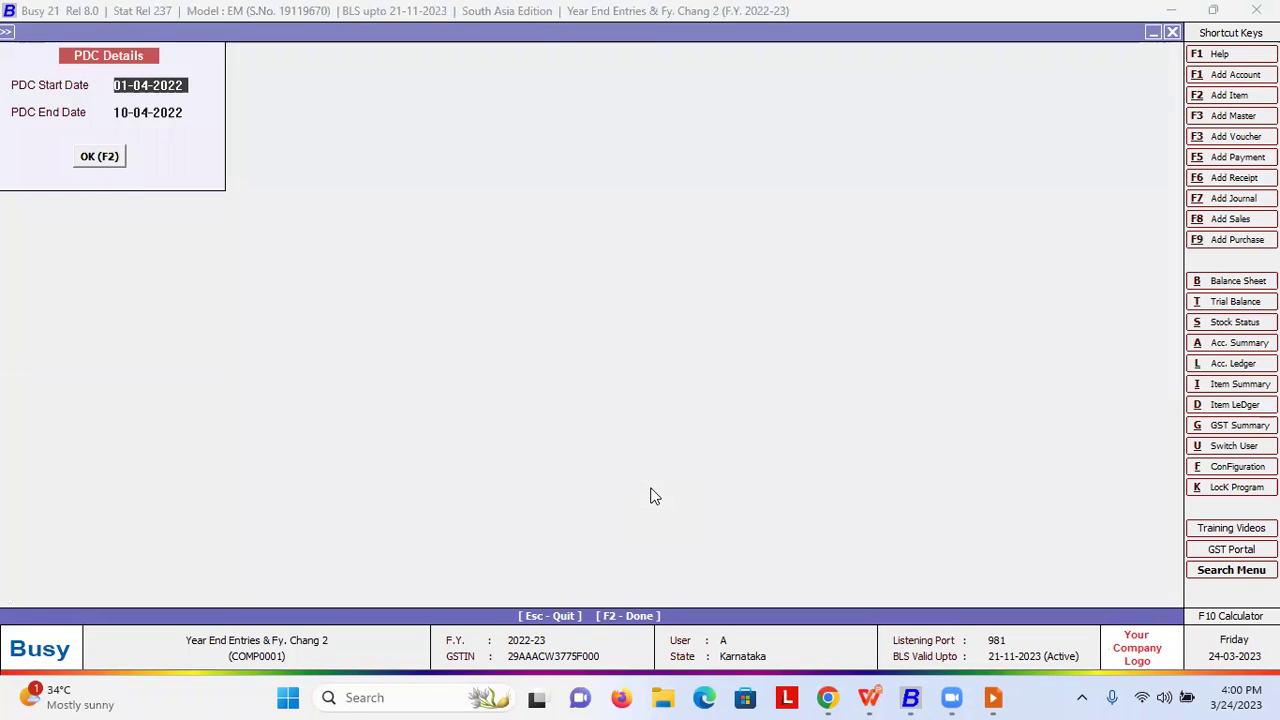
pyautogui.press('Escape')
pyautogui.press('Escape')
# - Switch to the financial year from 01-04-2023, carrying forward balances for new and changed masters
pyautogui.press('Down')
pyautogui.press('Return')
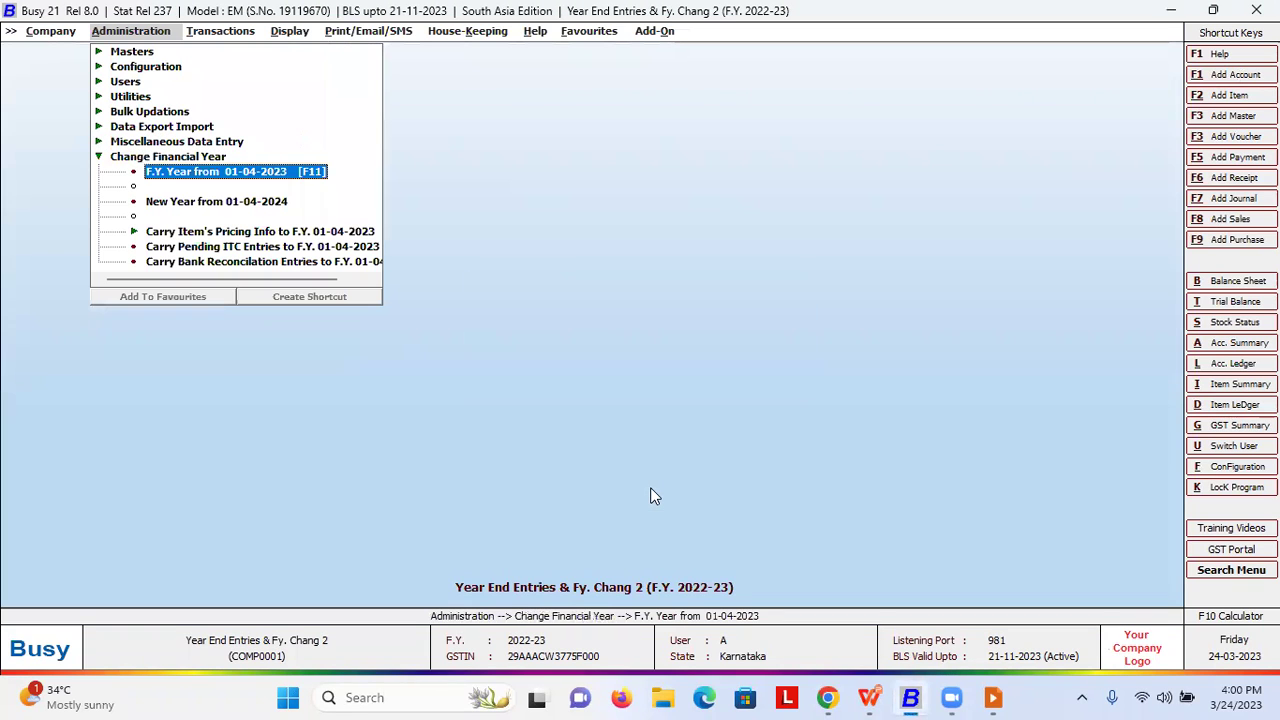
pyautogui.press('Return')
pyautogui.press('Return')
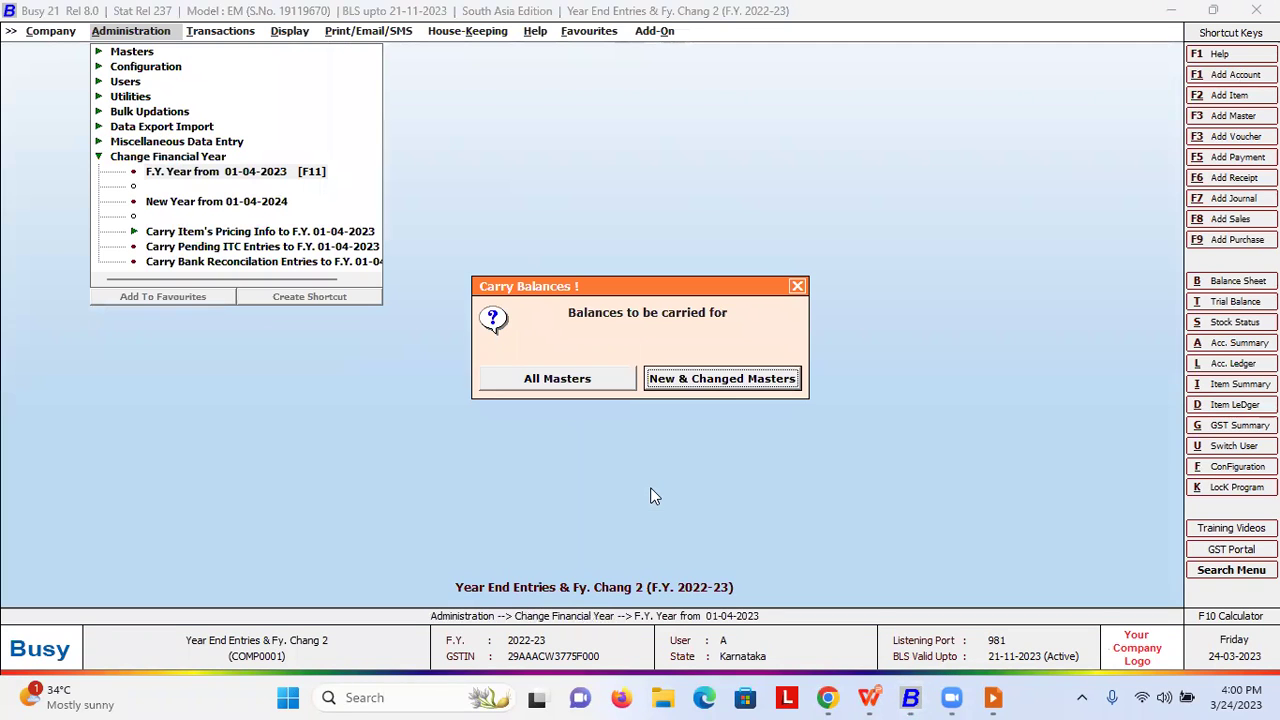
pyautogui.press('Return')
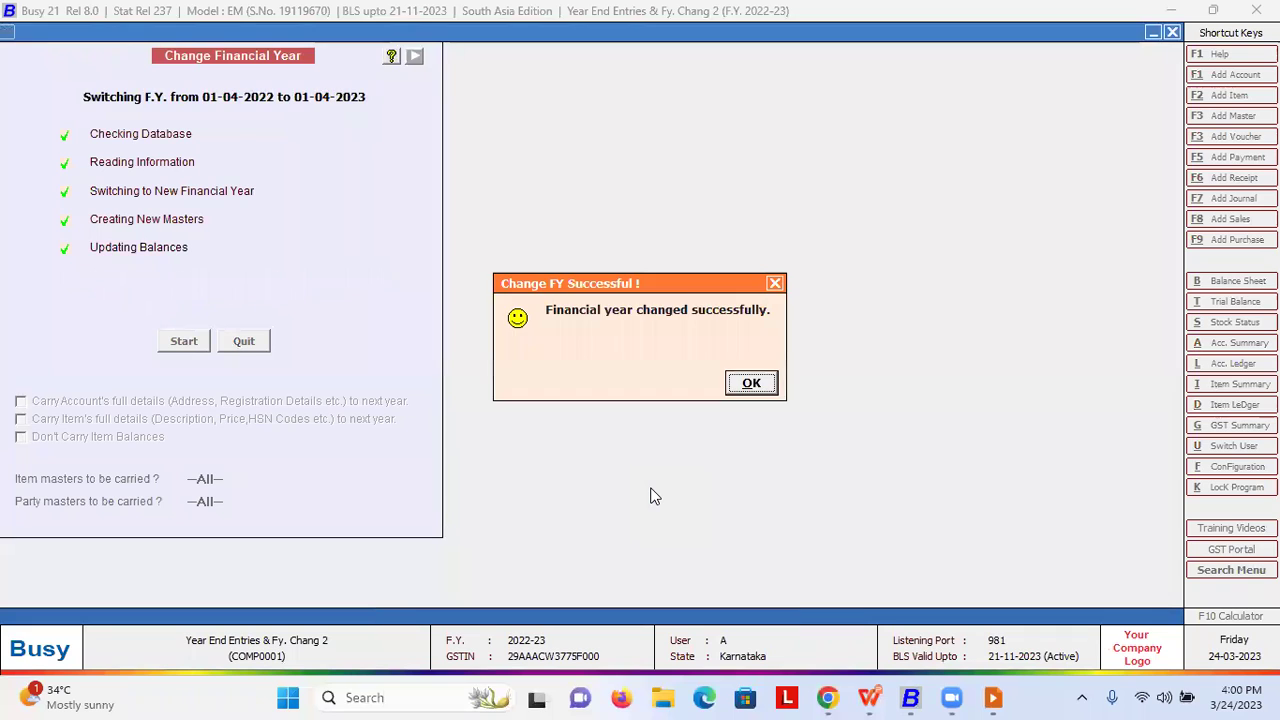
pyautogui.press('Return')
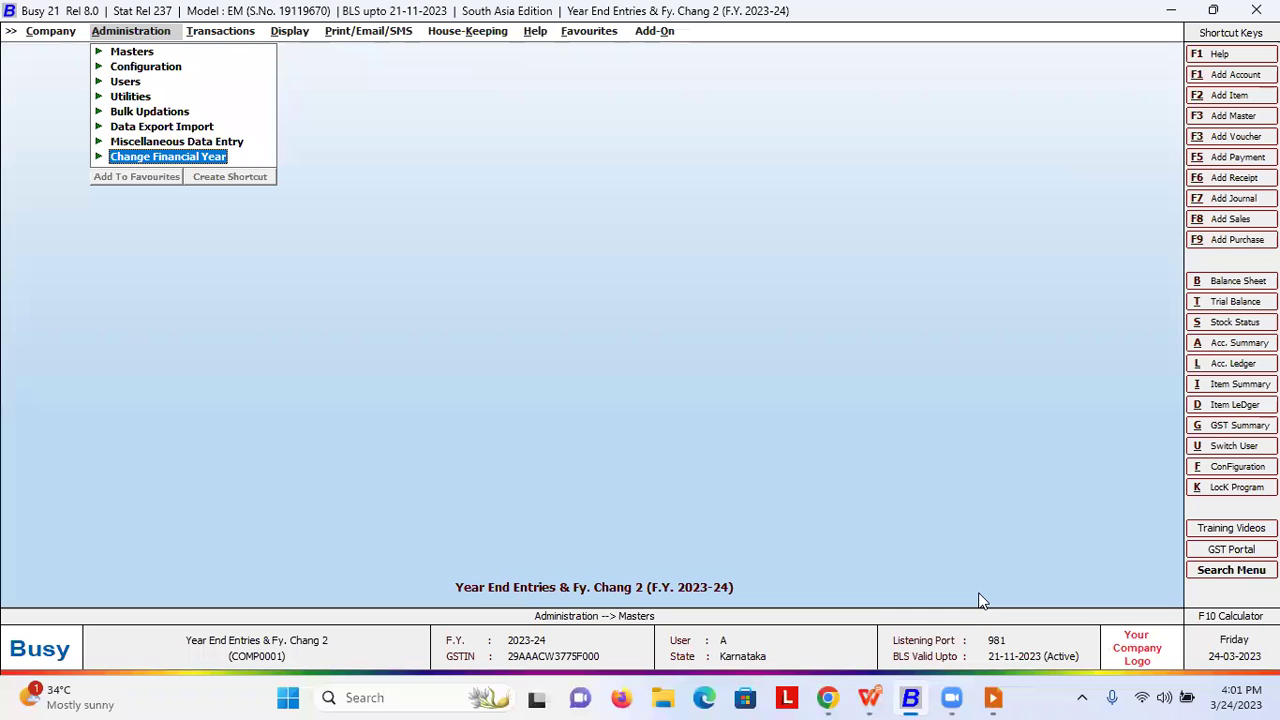
pyautogui.press('Up')
pyautogui.press('Up')
pyautogui.press('Up')
pyautogui.press('Up')
pyautogui.press('Up')
pyautogui.press('Up')
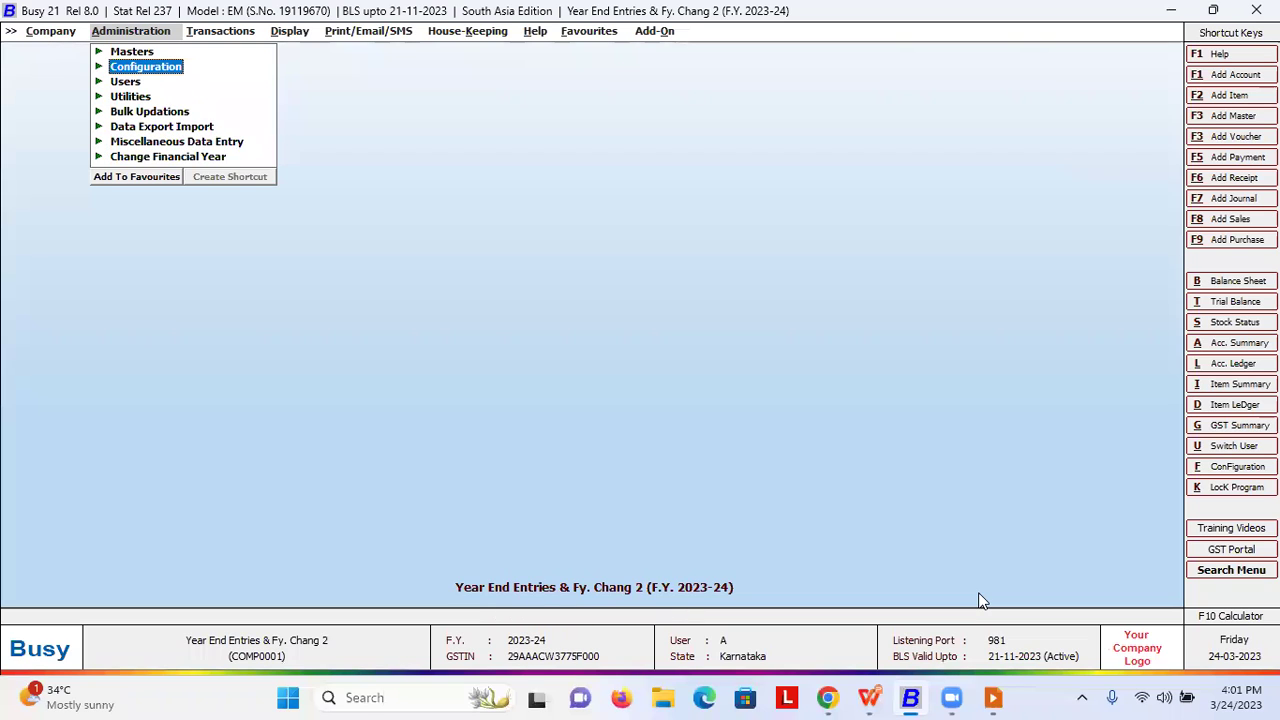
# - Switch back to the financial year starting 01-04-2022 and acknowledge the change
pyautogui.press('Down')
pyautogui.press('Down')
pyautogui.press('Down')
pyautogui.press('Down')
pyautogui.press('Down')
pyautogui.press('Down')
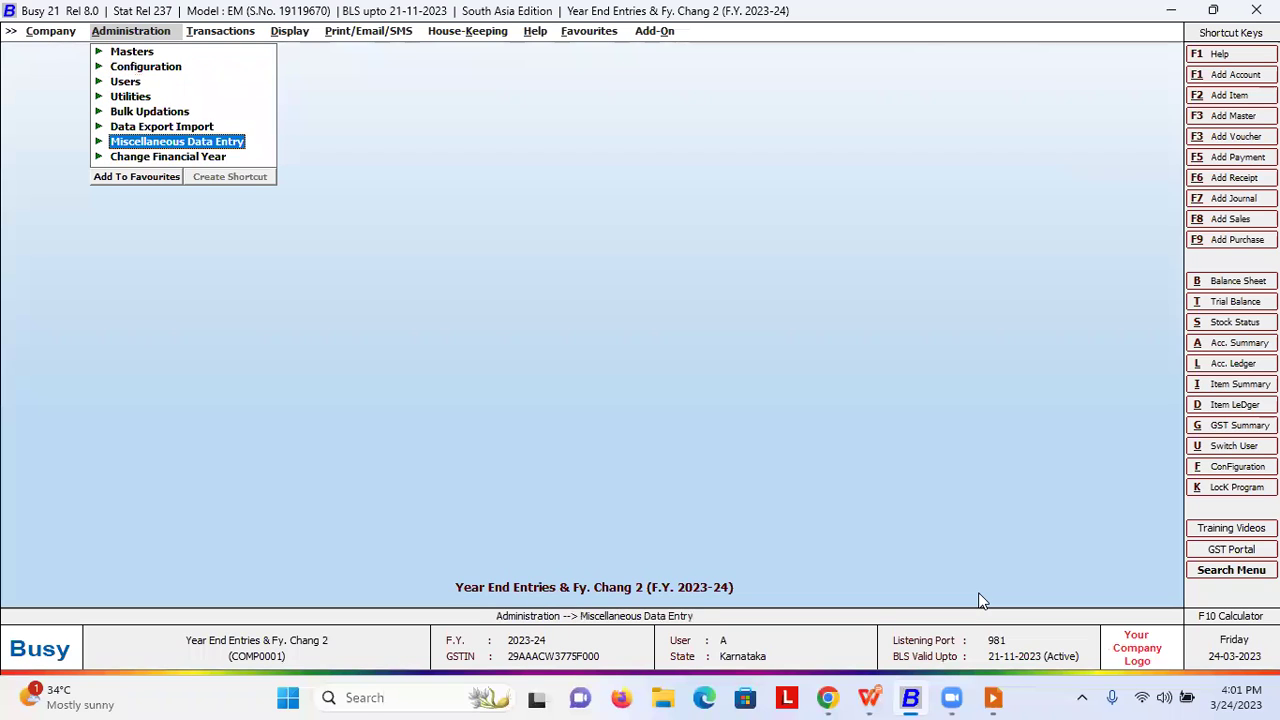
pyautogui.press('Return')
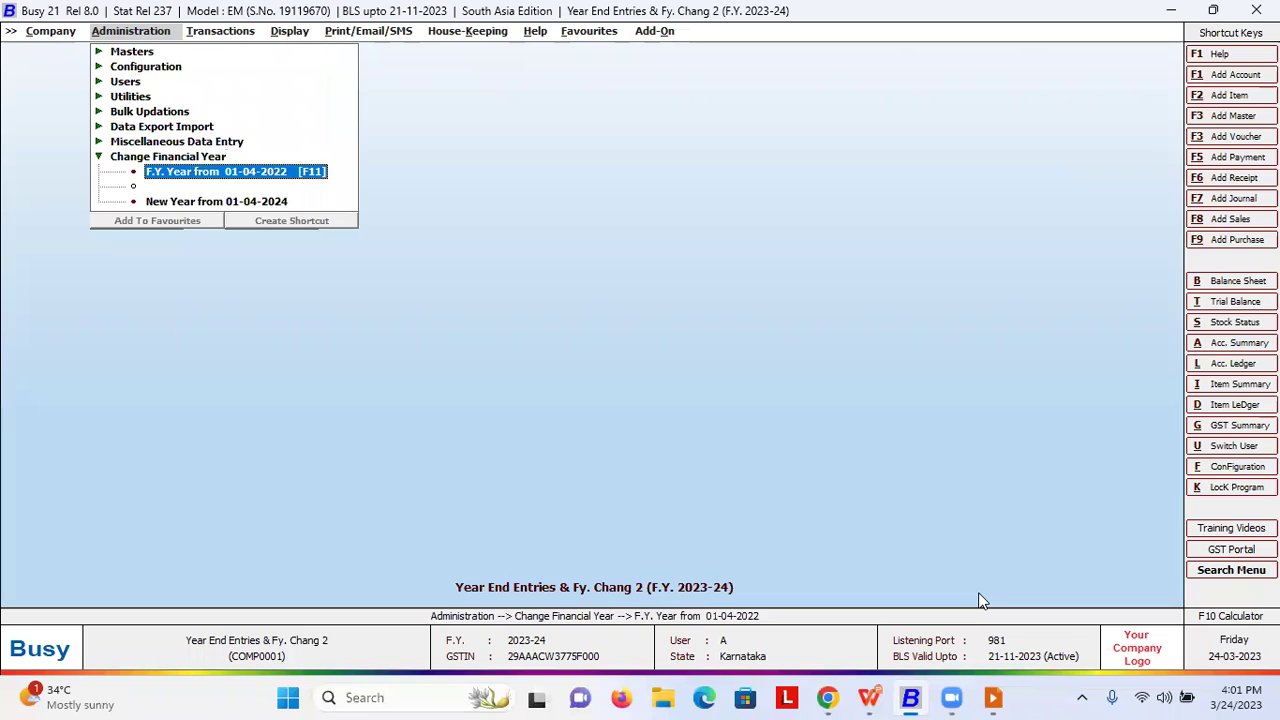
pyautogui.press('Return')
pyautogui.press('Return')
pyautogui.press('Return')
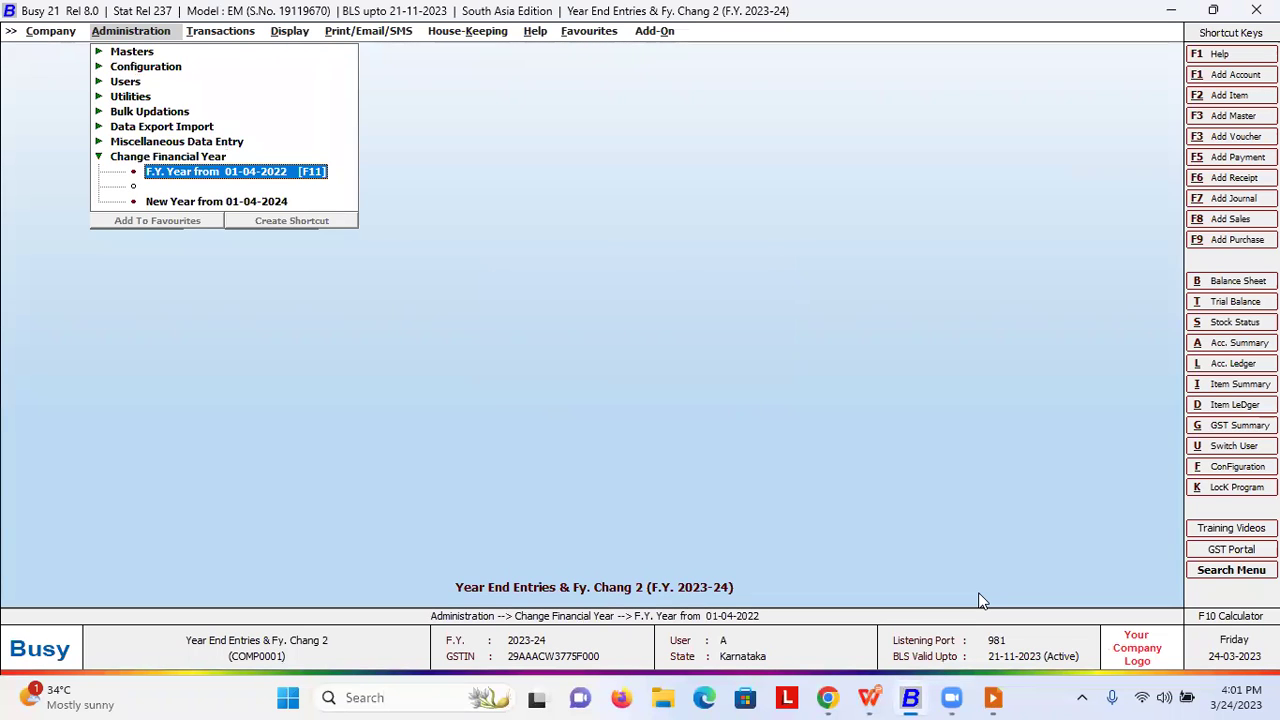
pyautogui.press('Return')
pyautogui.press('Return')
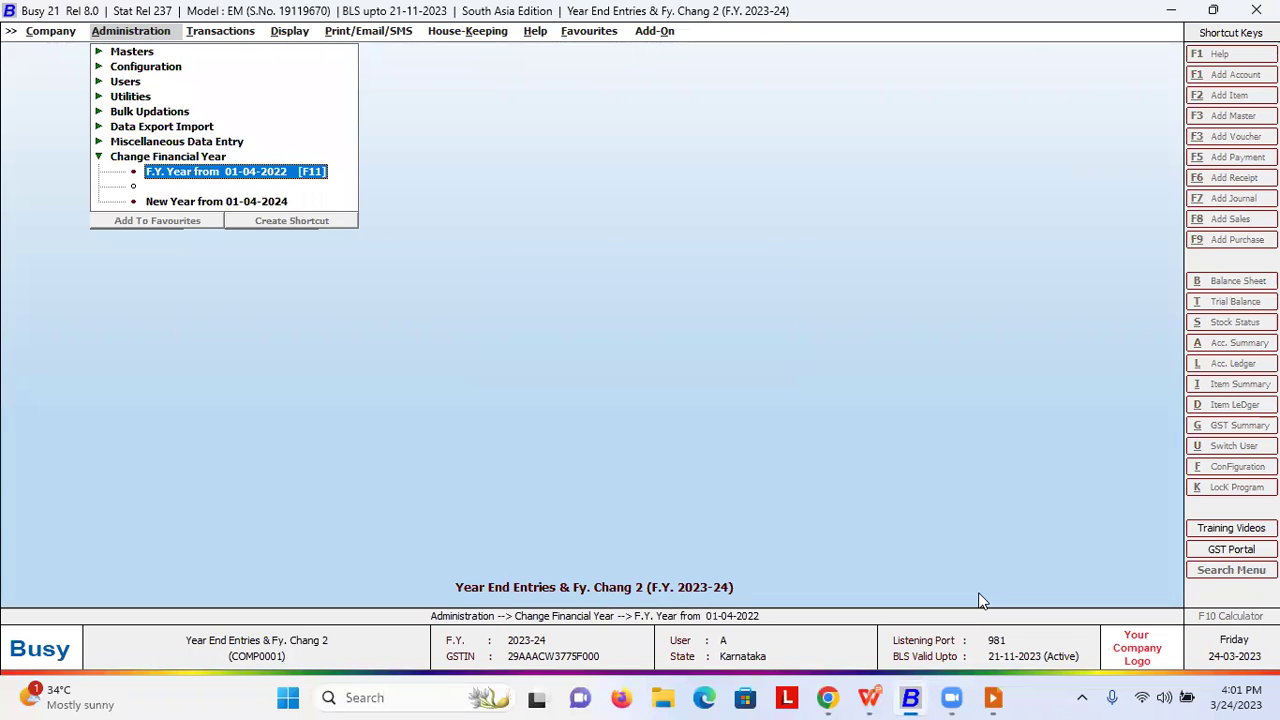
pyautogui.press('Return')
pyautogui.press('Escape')
# - Check which carry-forward options F.Y. 2022-23 offers under Change Financial Year, including the item pricing option
pyautogui.press('Down')
pyautogui.press('Down')
pyautogui.press('Up')
pyautogui.press('Down')
pyautogui.press('Down')
pyautogui.press('Down')
pyautogui.press('Down')
pyautogui.press('Down')
pyautogui.press('Down')
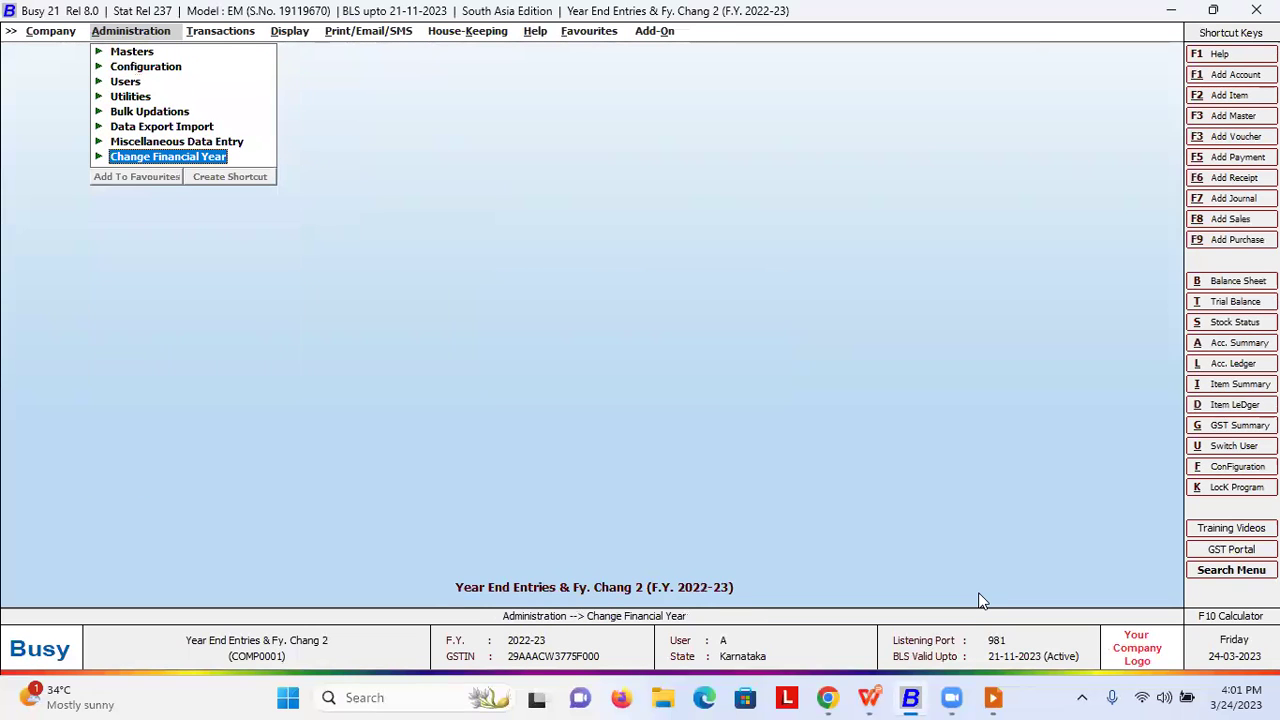
pyautogui.press('Return')
pyautogui.press('Down')
pyautogui.press('Down')
pyautogui.press('Down')
pyautogui.press('Down')
pyautogui.press('Up')
pyautogui.press('Up')
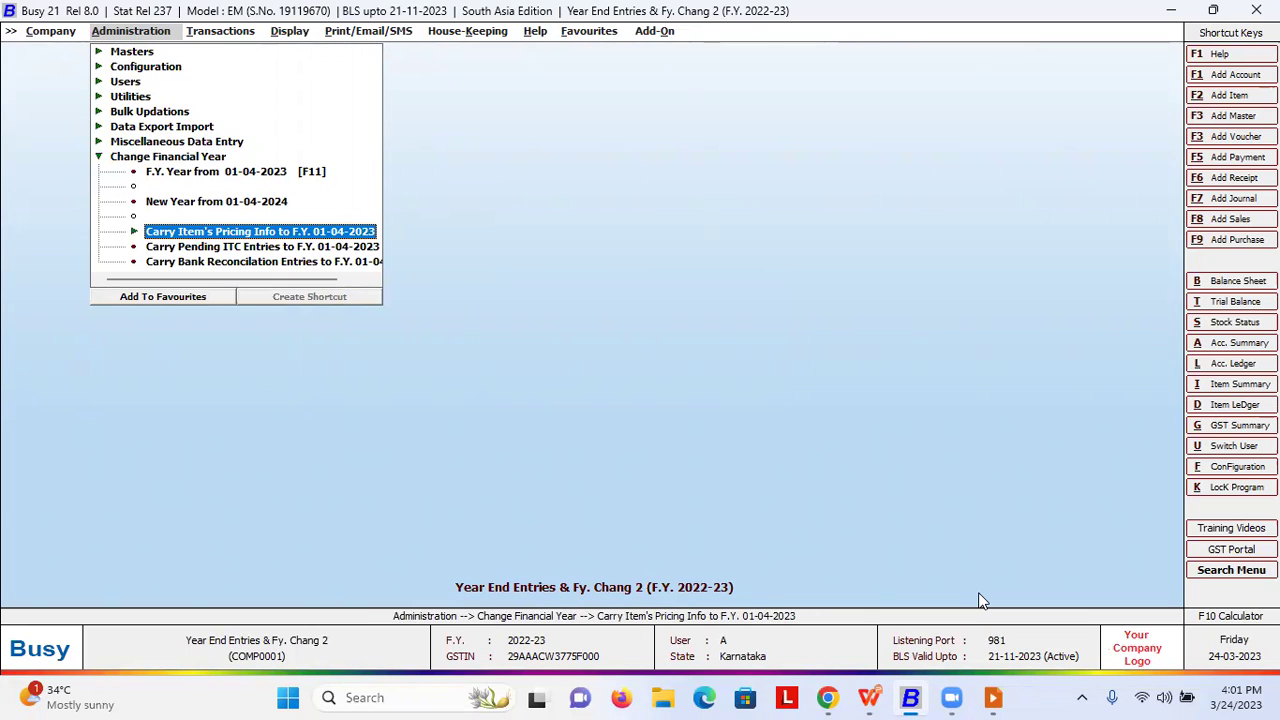
pyautogui.press('Up')
pyautogui.press('Down')
pyautogui.press('Up')
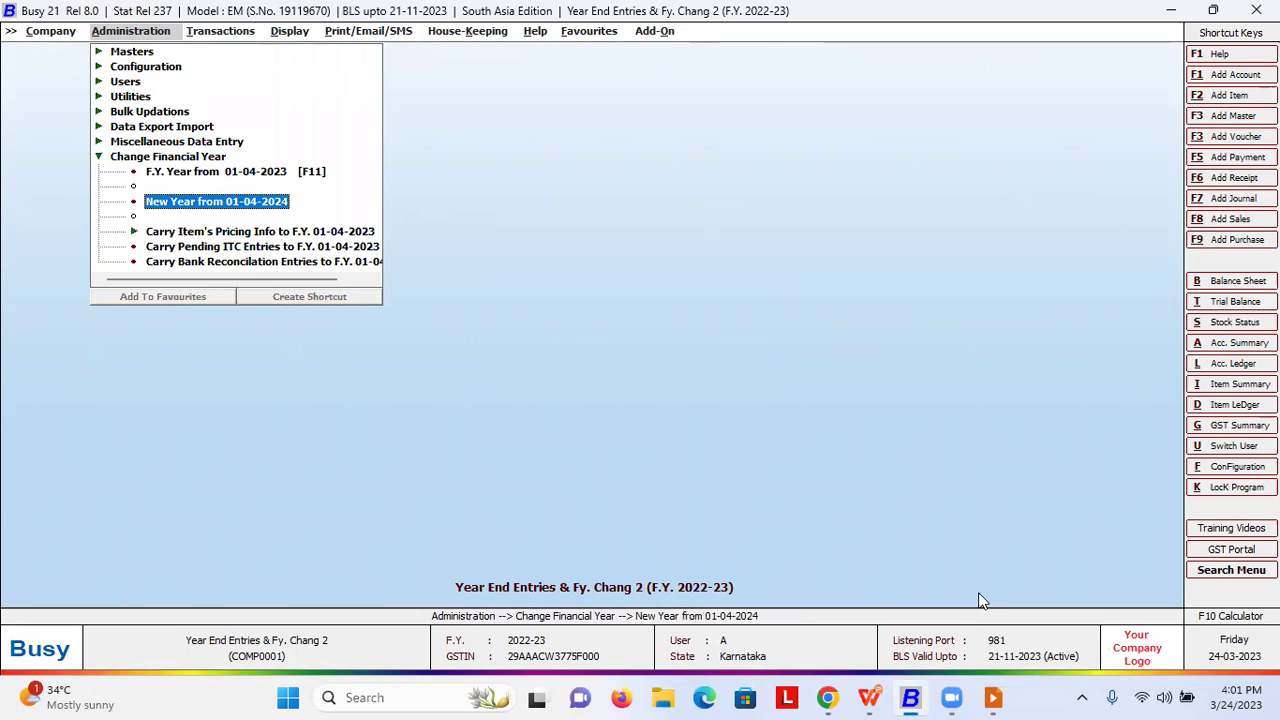
pyautogui.press('Down')
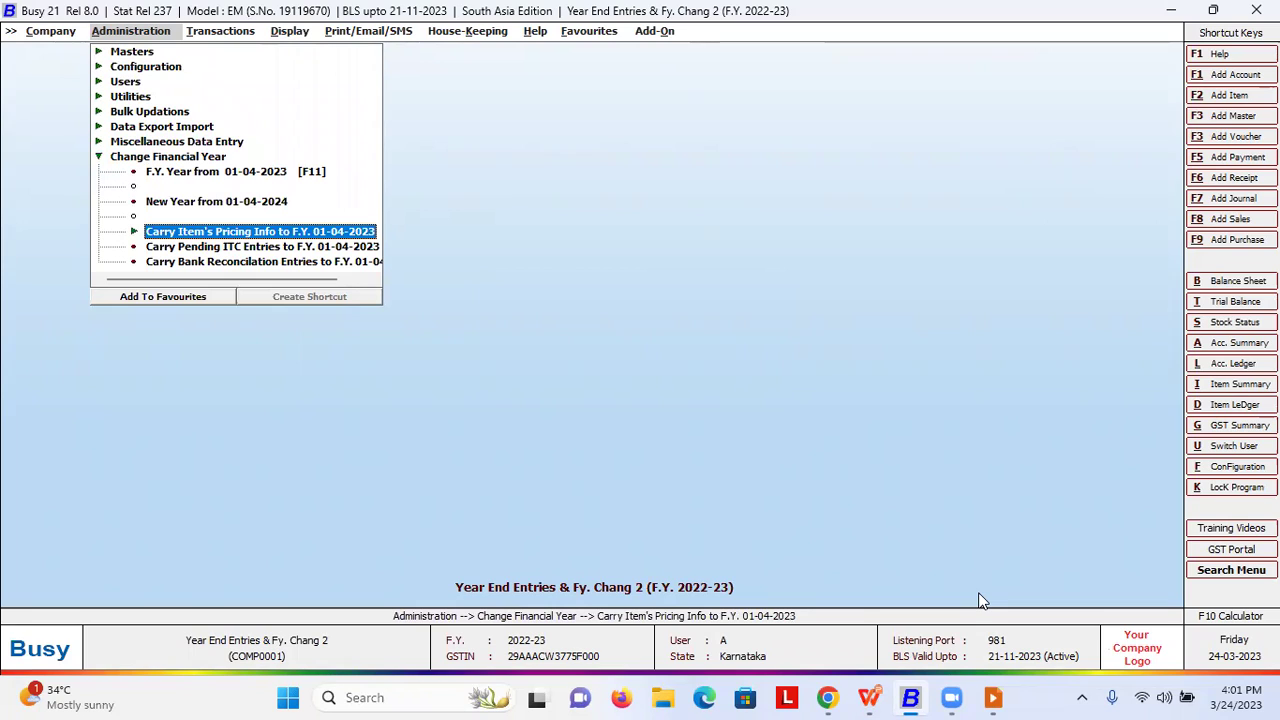
# - View the forms for carrying item parameter-wise and BCN-wise pricing to F.Y. 2023-2024, quitting each without carrying anything
pyautogui.press('Return')
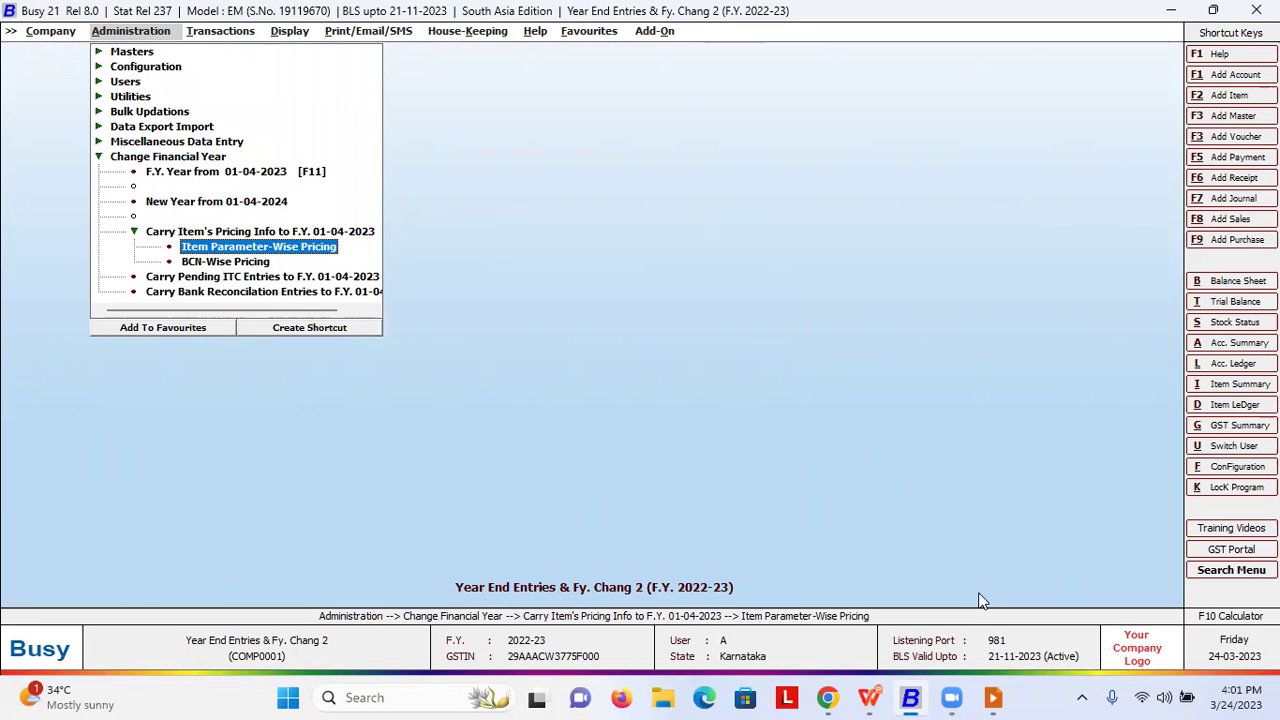
pyautogui.press('Return')
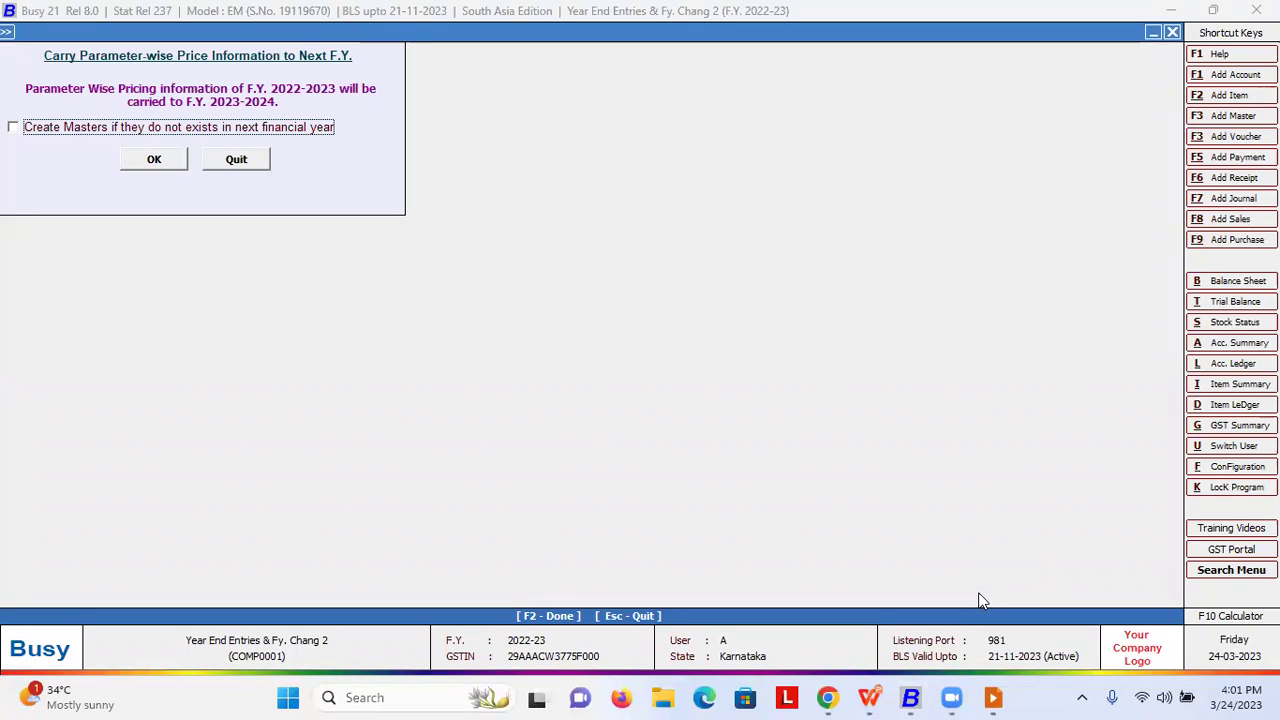
pyautogui.press('Escape')
pyautogui.press('Down')
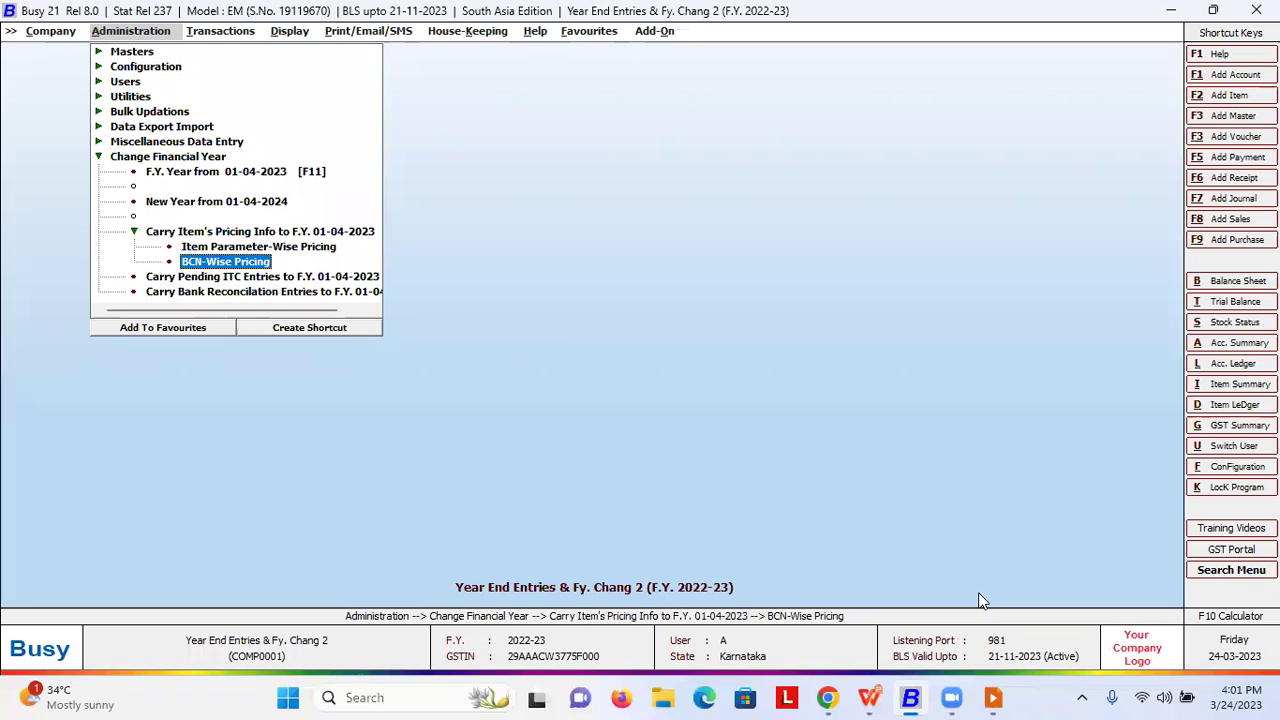
pyautogui.press('Return')
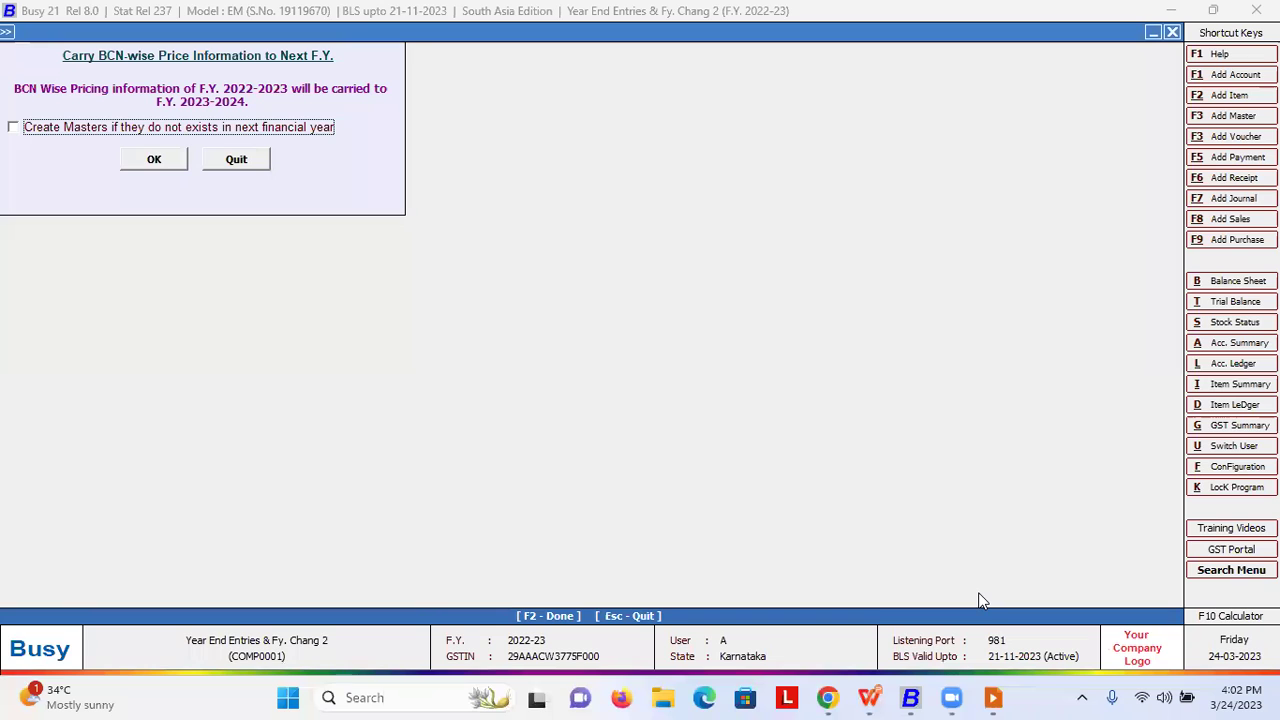
pyautogui.press('Escape')
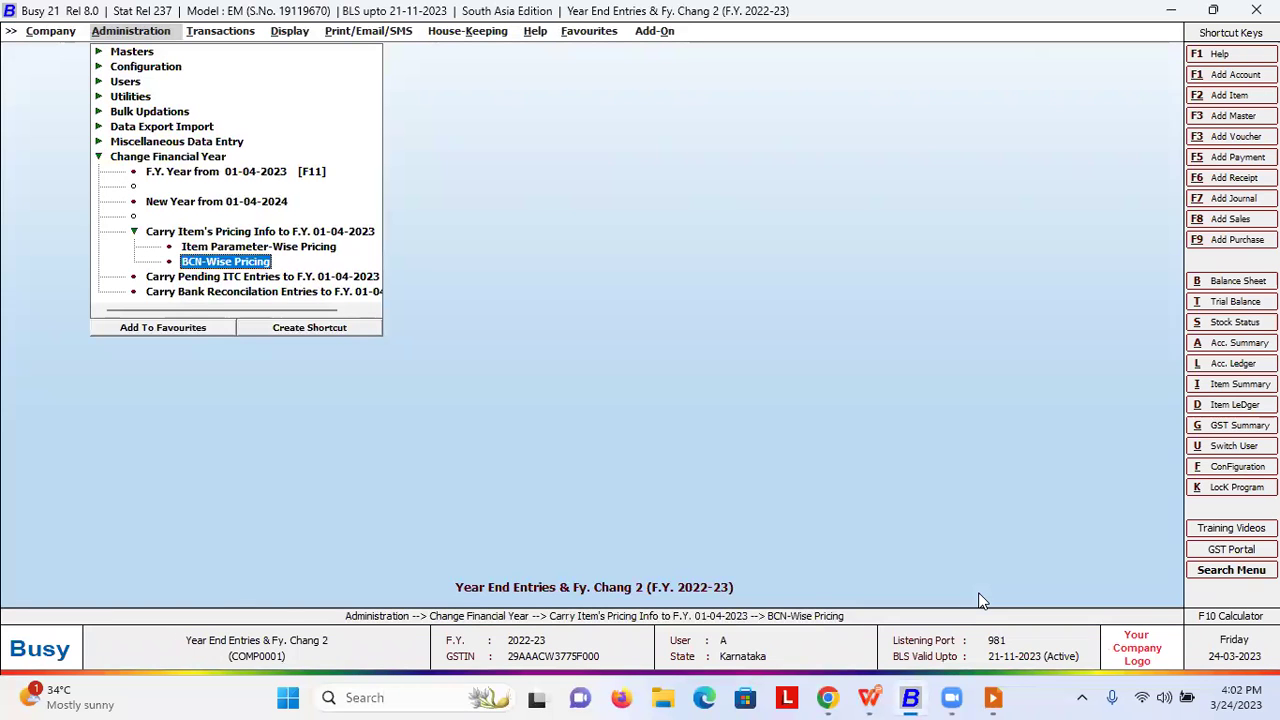